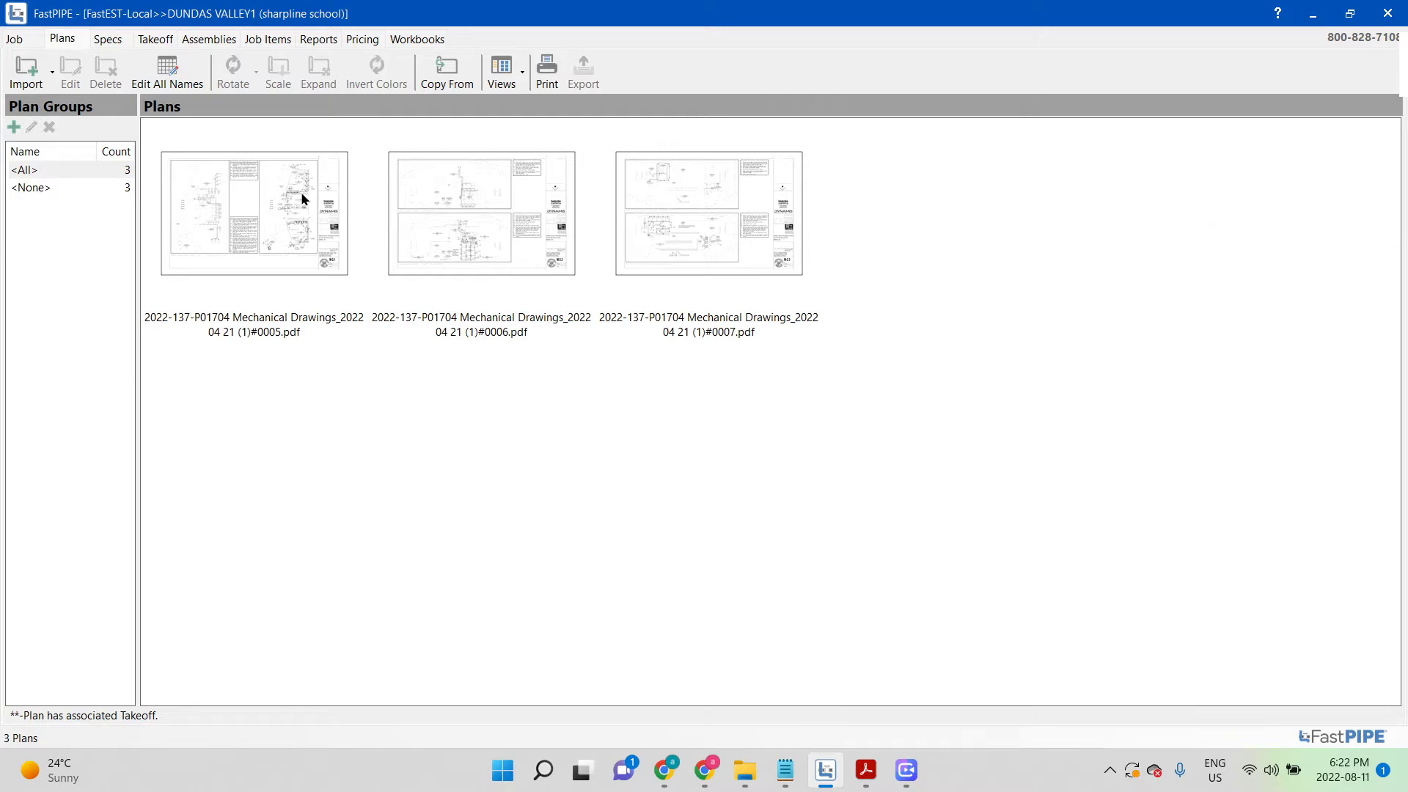
pyautogui.click(223, 213)
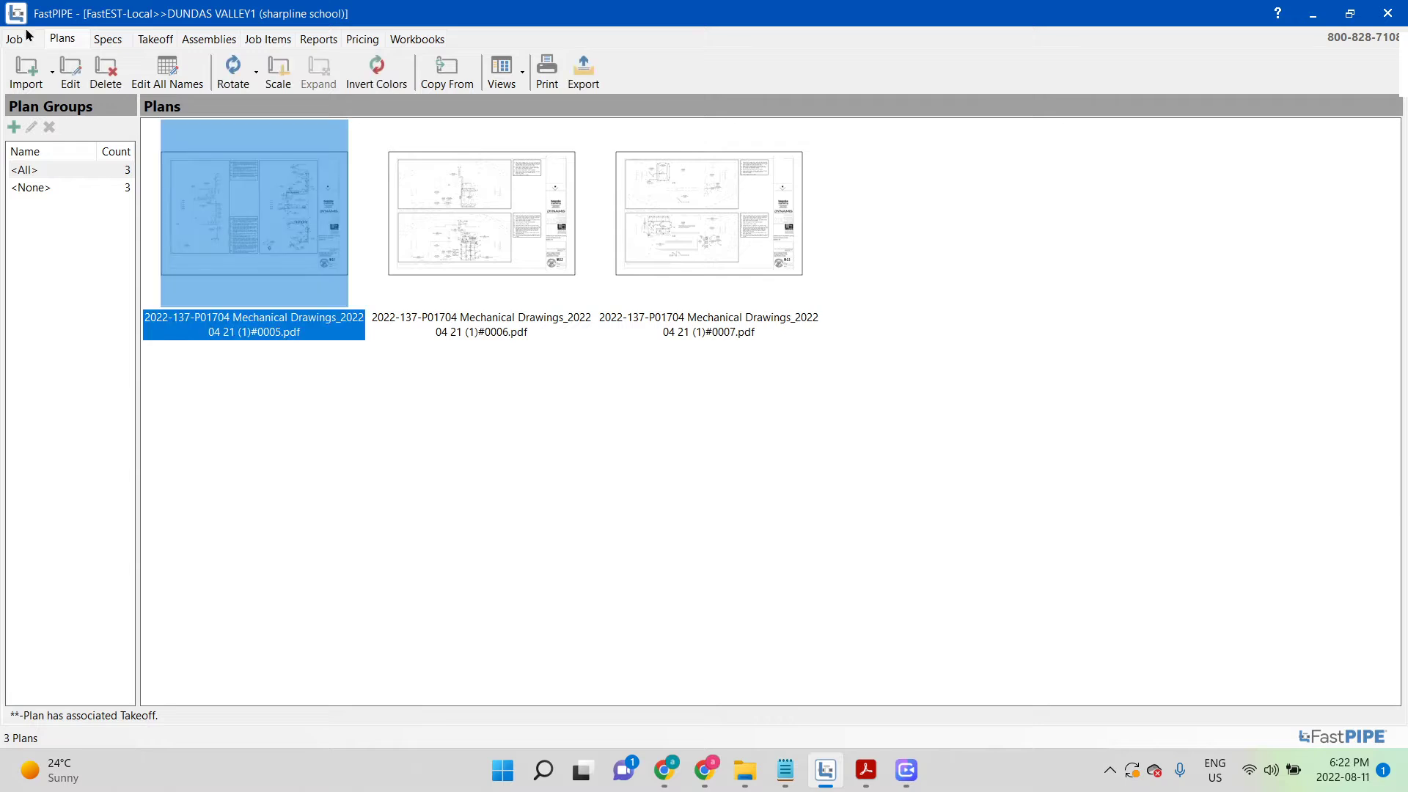
pyautogui.click(425, 219)
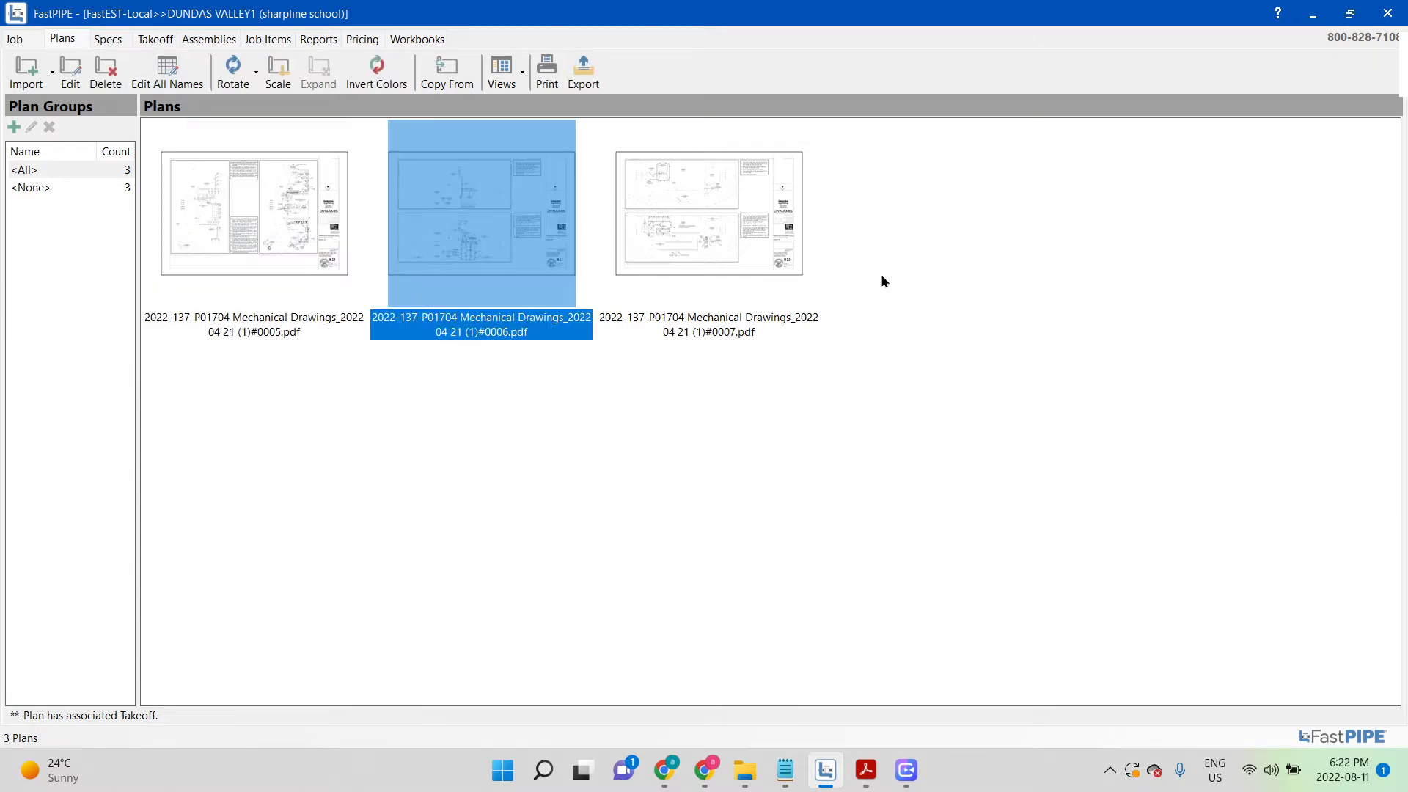
pyautogui.hotkey('ctrl', 'a')
pyautogui.click(494, 373)
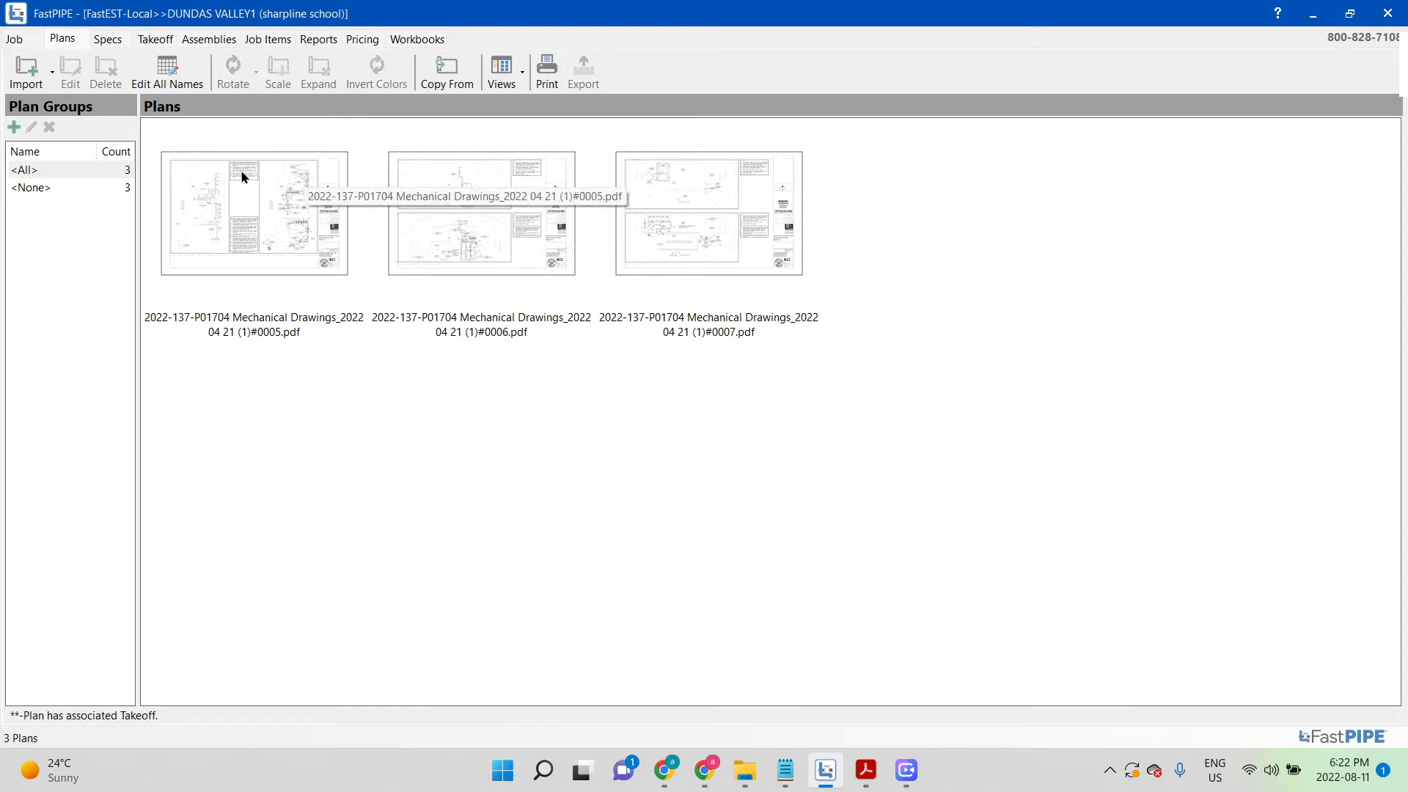
pyautogui.click(180, 220)
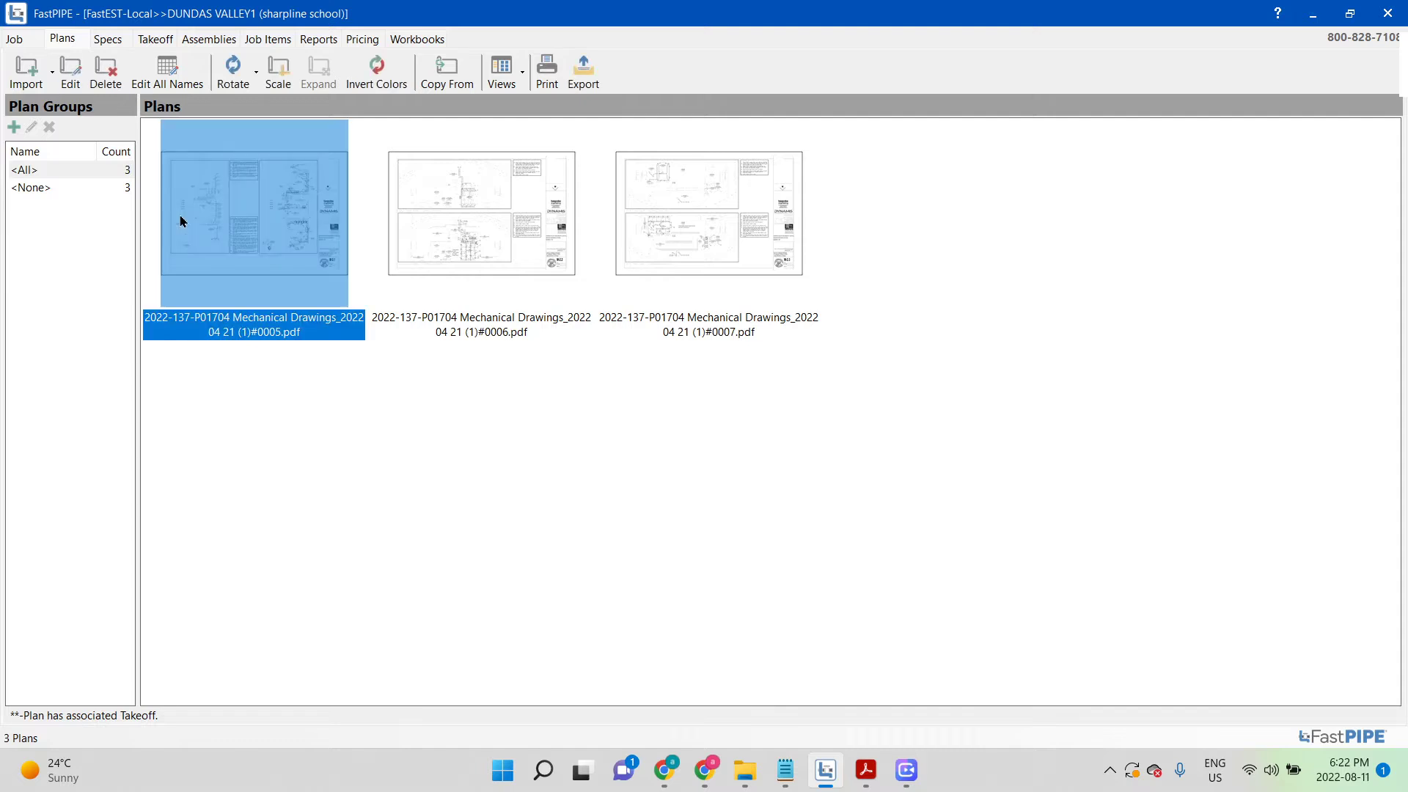
pyautogui.click(155, 40)
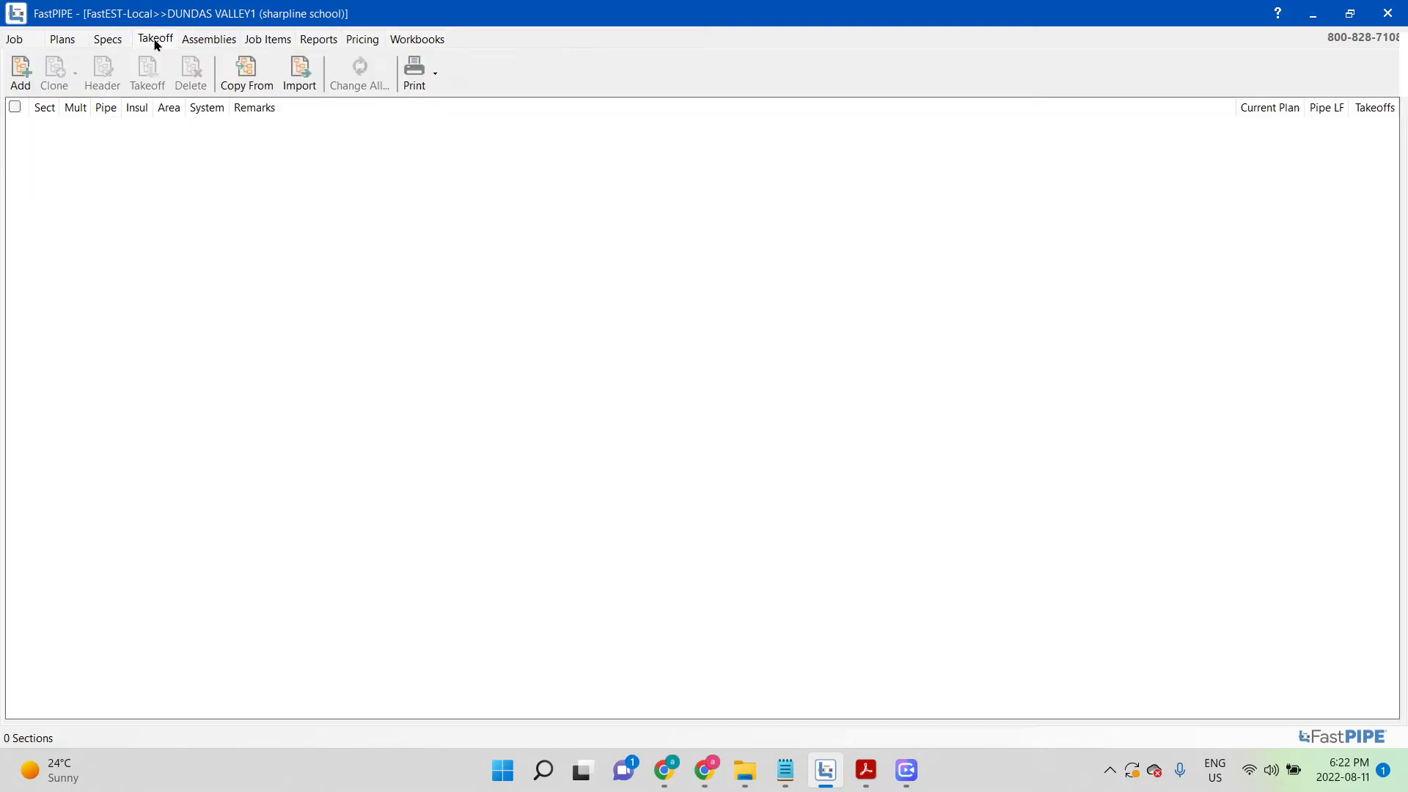
pyautogui.click(64, 40)
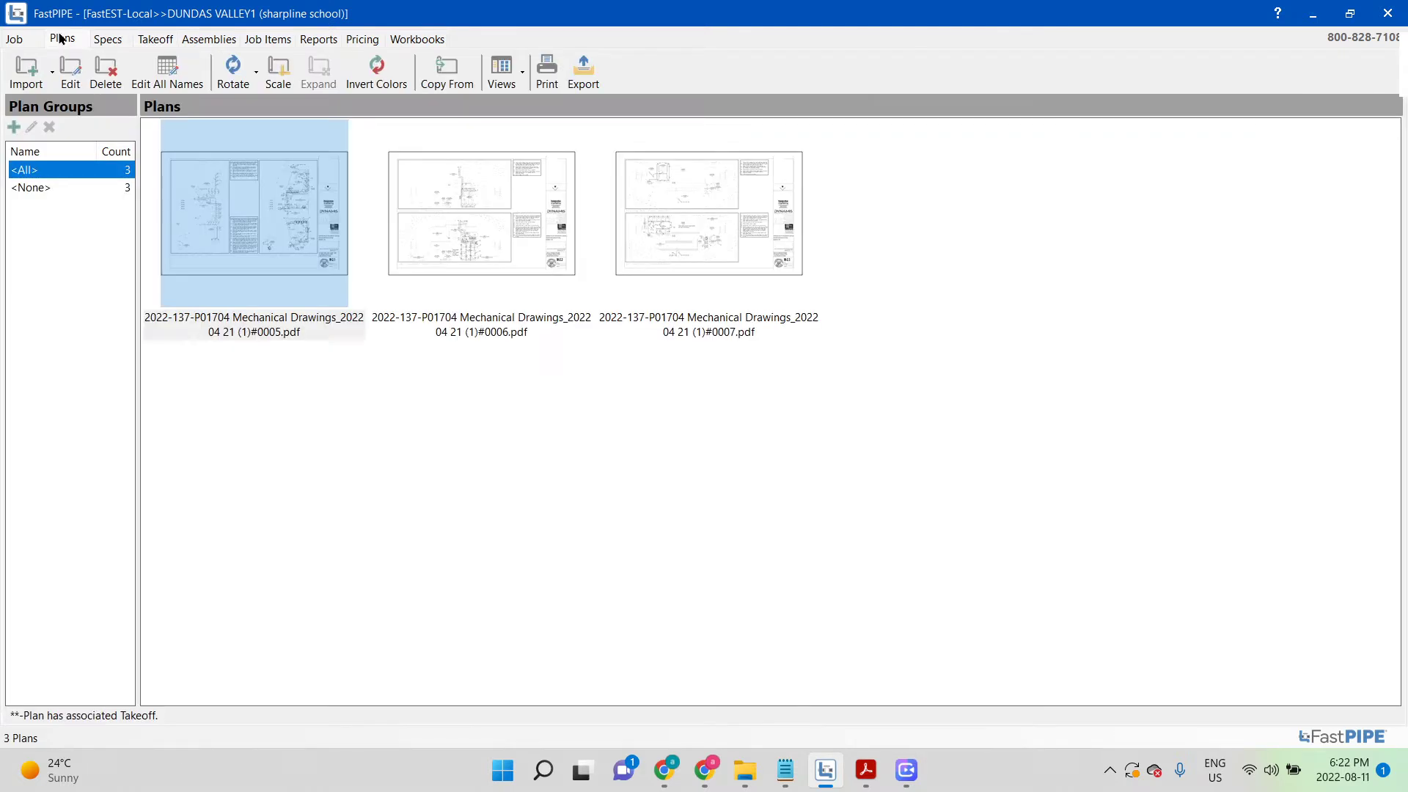
# - Review the available plan scale options for the #0005 mechanical drawing without changing them
pyautogui.click(195, 293)
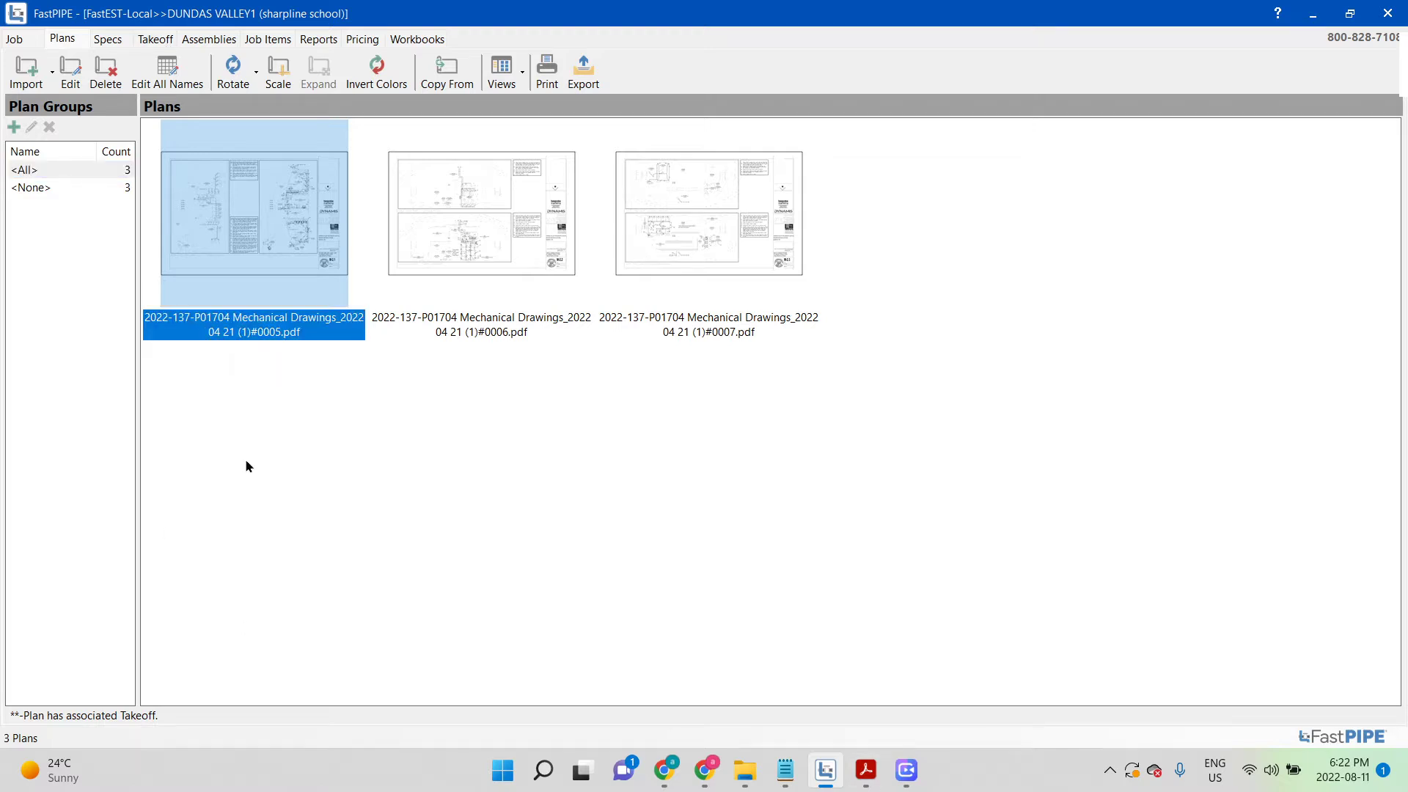
pyautogui.click(272, 83)
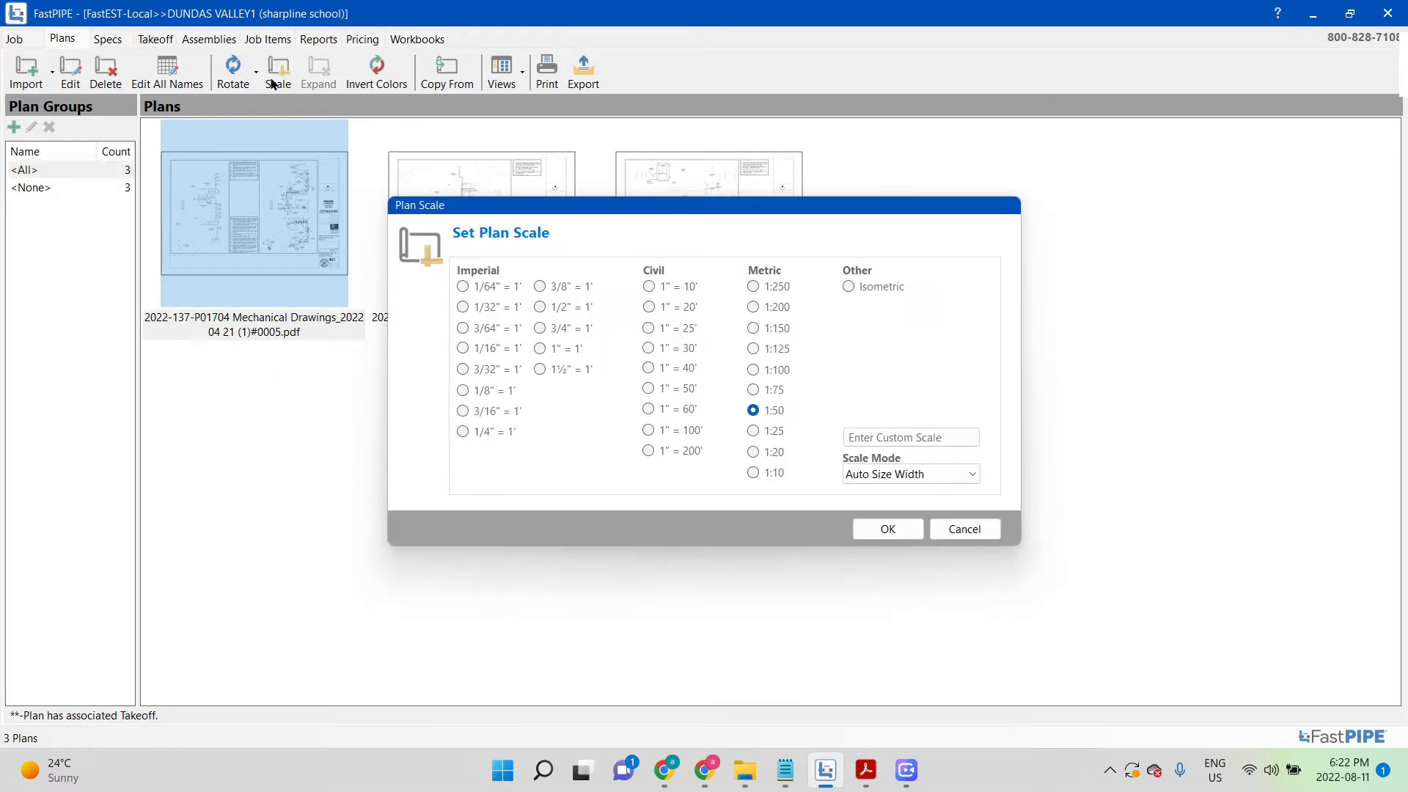
pyautogui.click(979, 529)
pyautogui.click(396, 428)
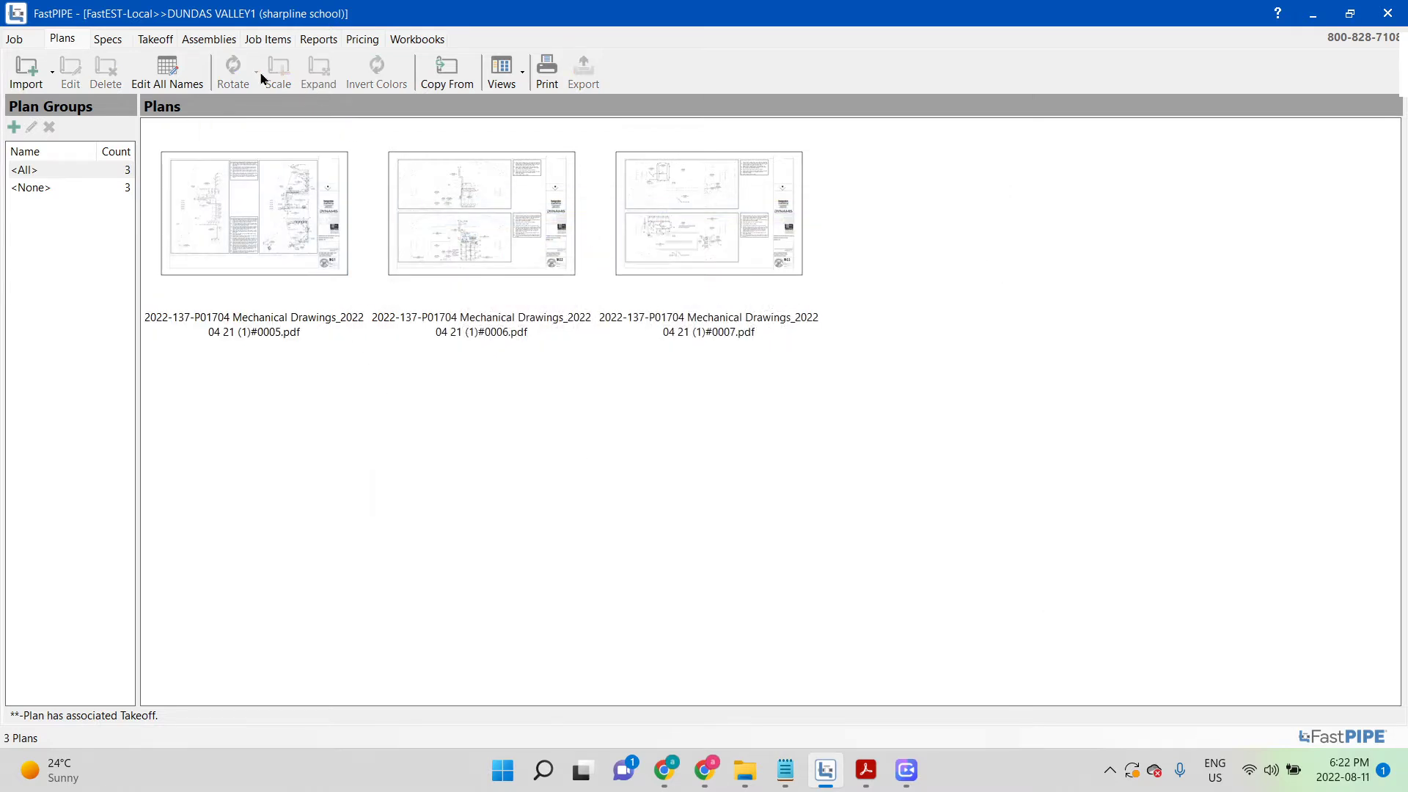
pyautogui.click(298, 170)
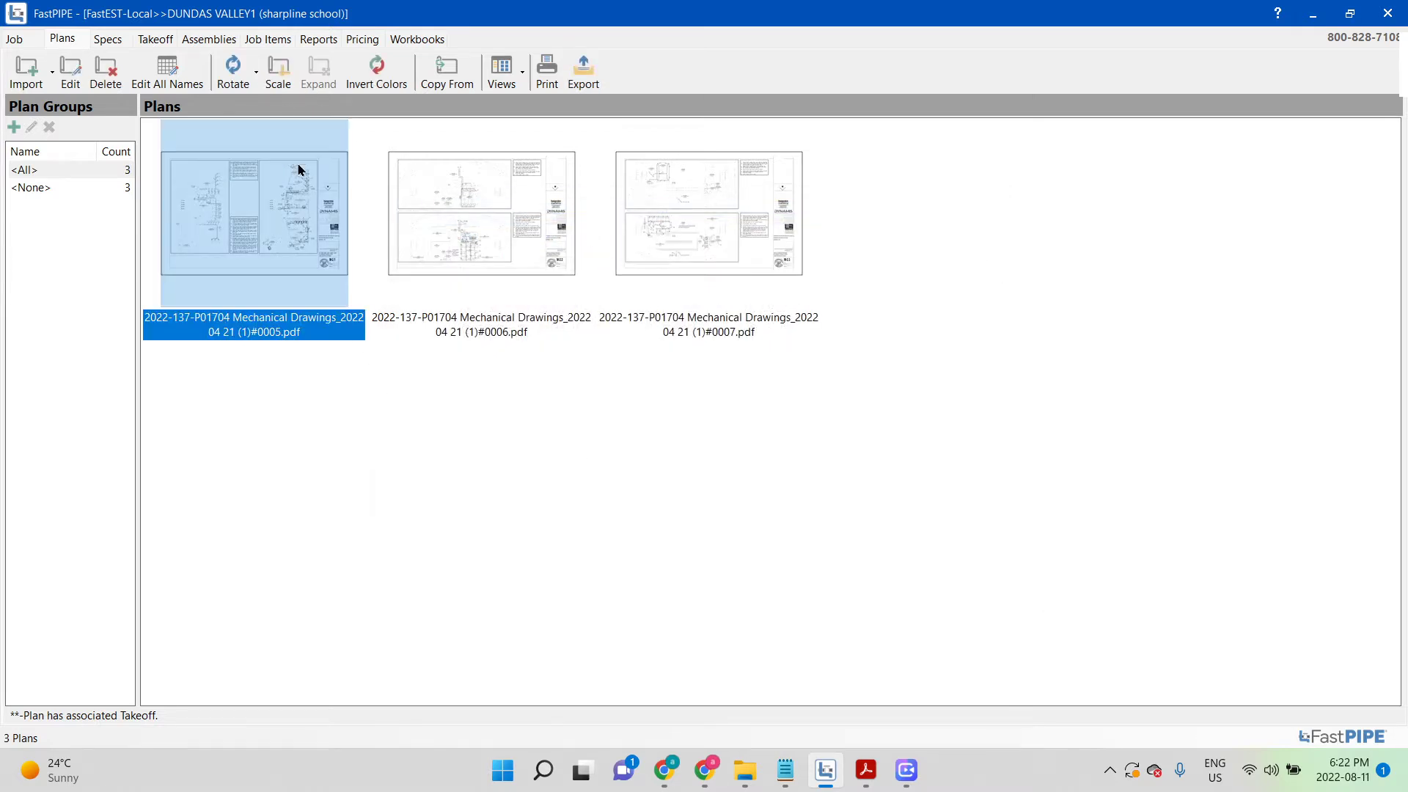
pyautogui.click(279, 77)
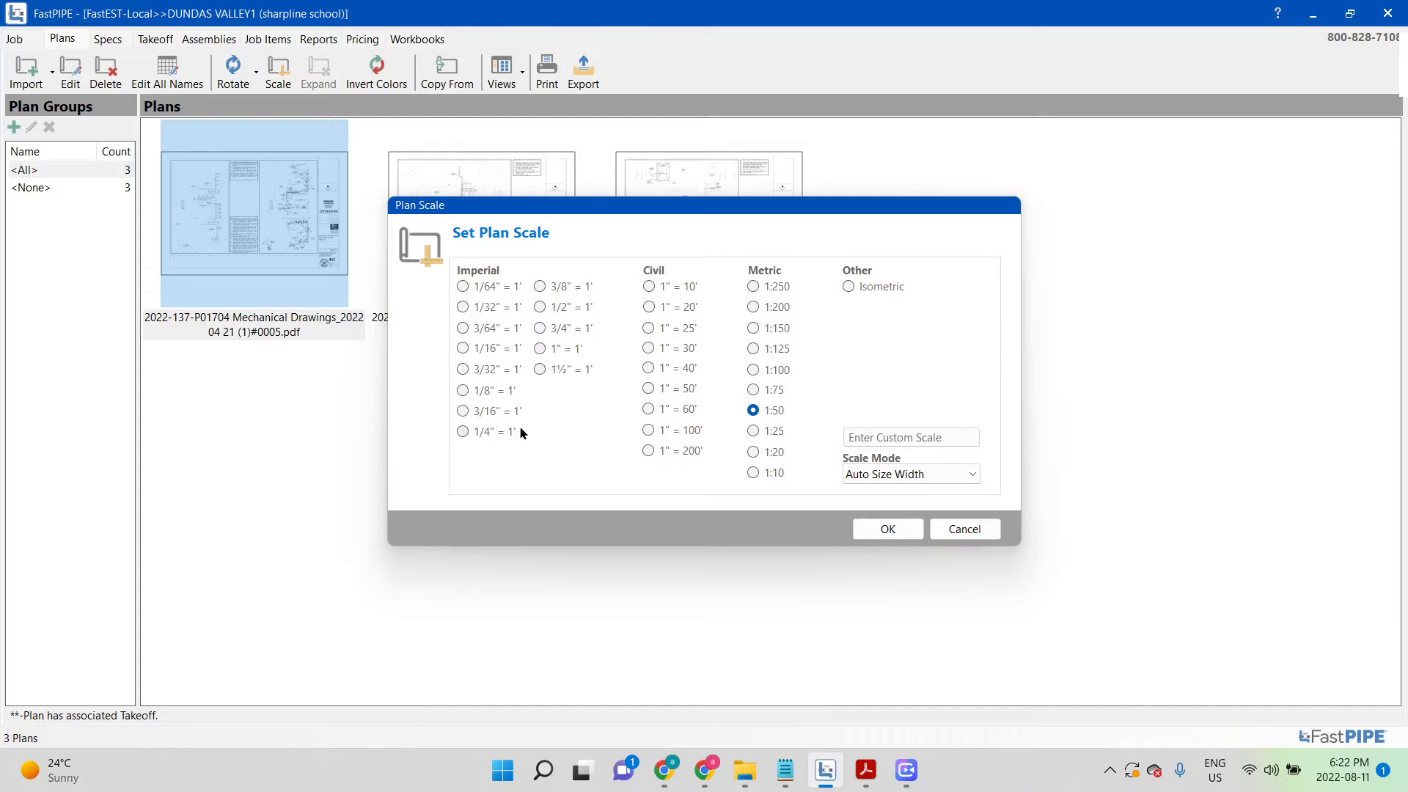
pyautogui.click(976, 537)
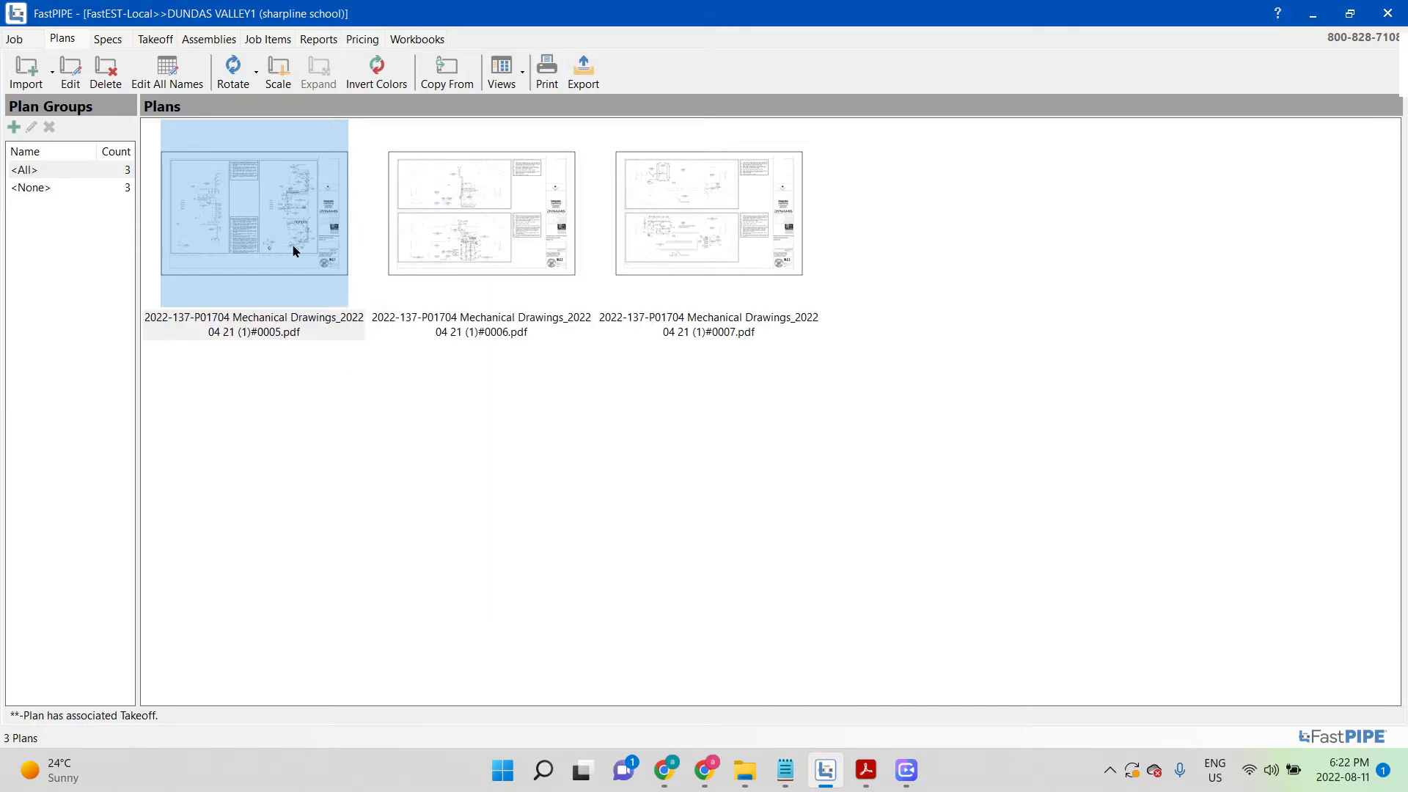
# - Open the #0005 mechanical drawing and examine the scale noted in its title block
pyautogui.doubleClick(292, 251)
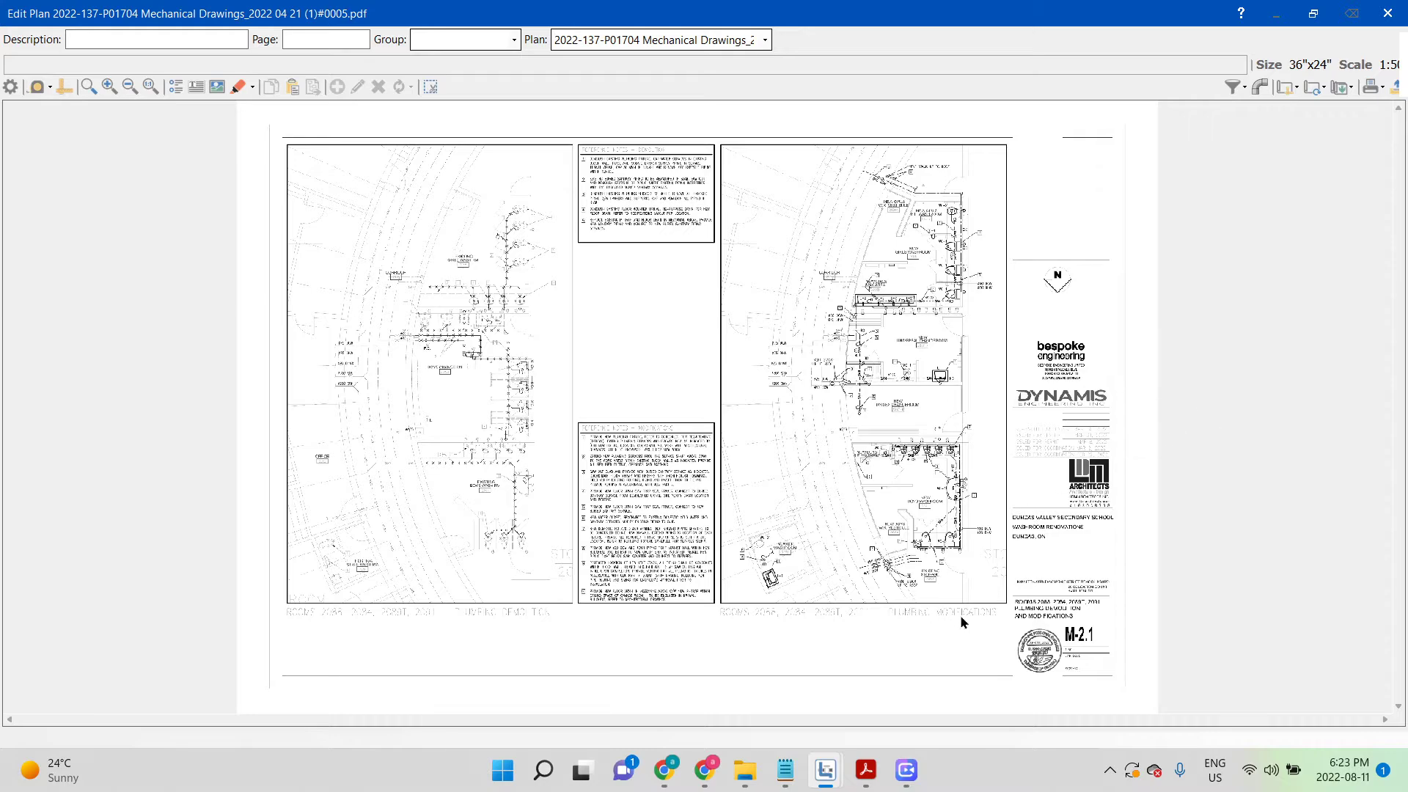
pyautogui.scroll(3, 960, 615)
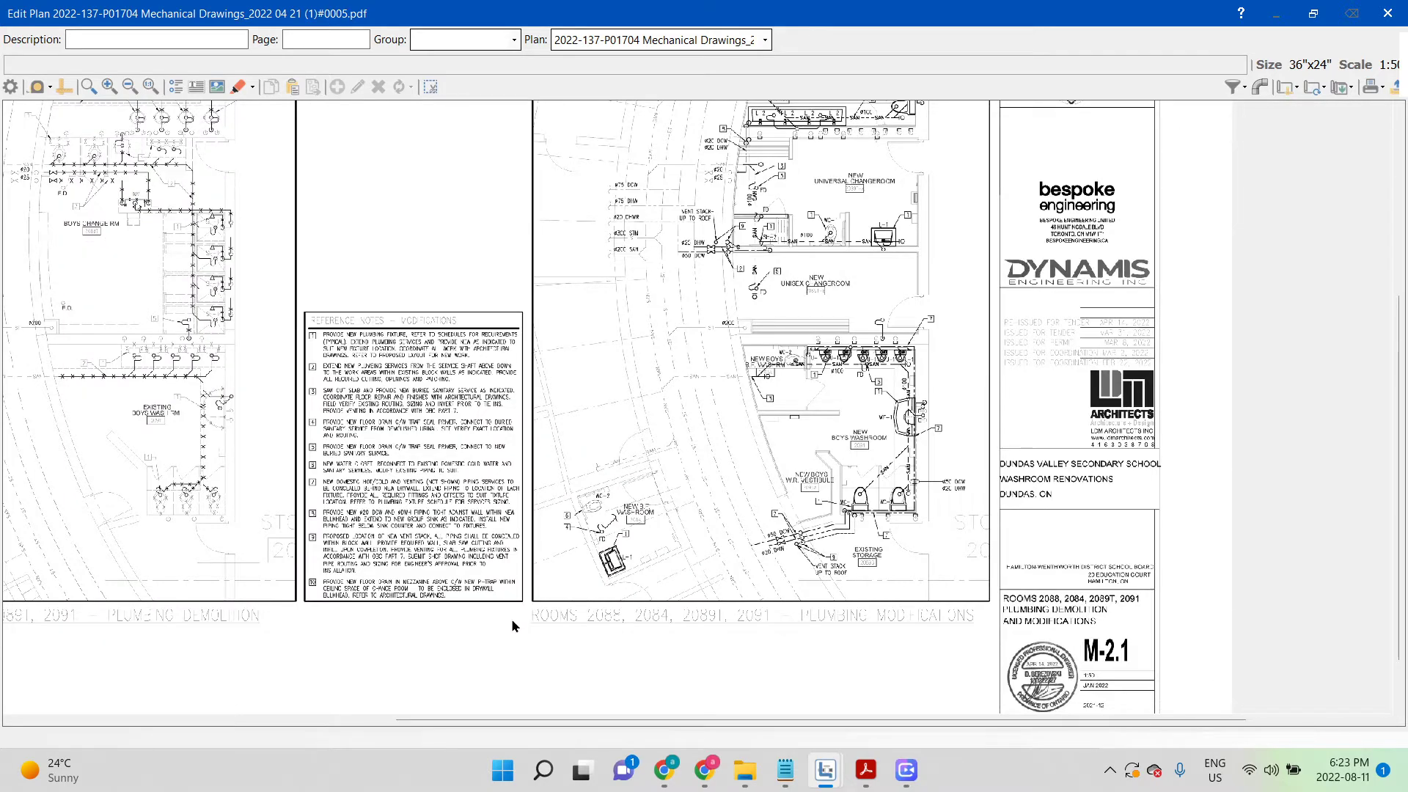
pyautogui.moveTo(513, 592); pyautogui.dragTo(1000, 650)
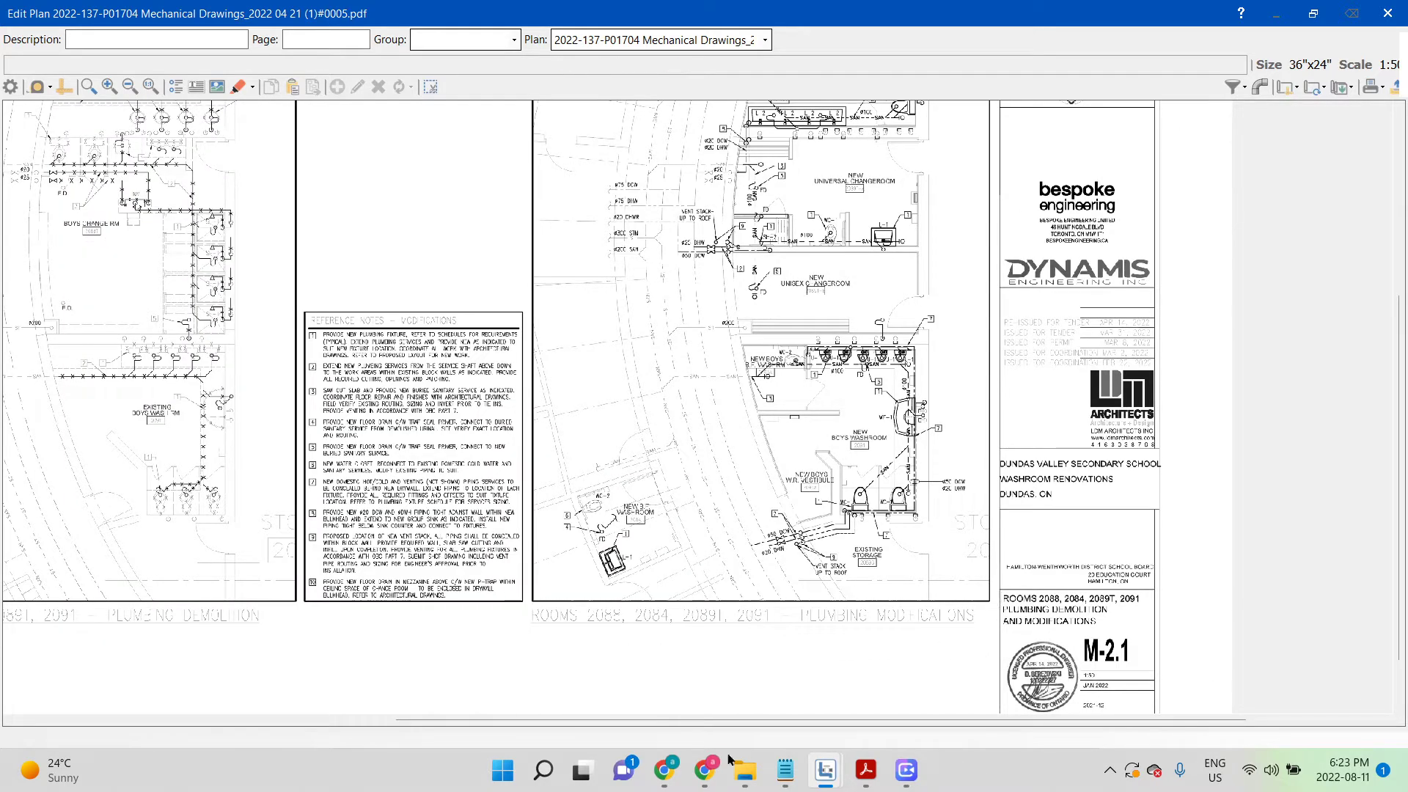
pyautogui.moveTo(697, 719); pyautogui.dragTo(499, 719)
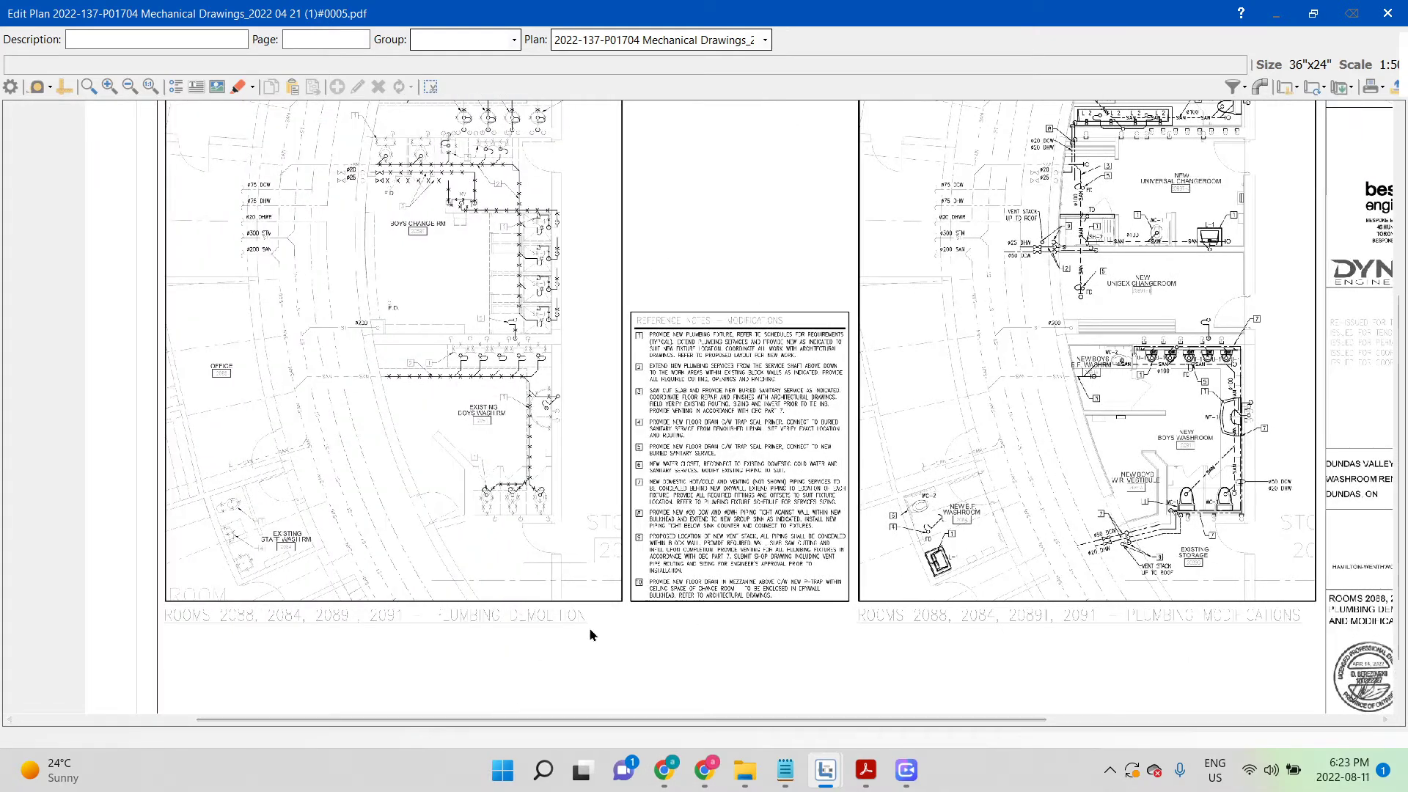
pyautogui.moveTo(607, 647); pyautogui.dragTo(139, 581)
pyautogui.moveTo(584, 721)
pyautogui.mouseDown()
pyautogui.moveTo(851, 746)
pyautogui.moveTo(910, 730)
pyautogui.mouseUp()
pyautogui.scroll(4, 891, 659)
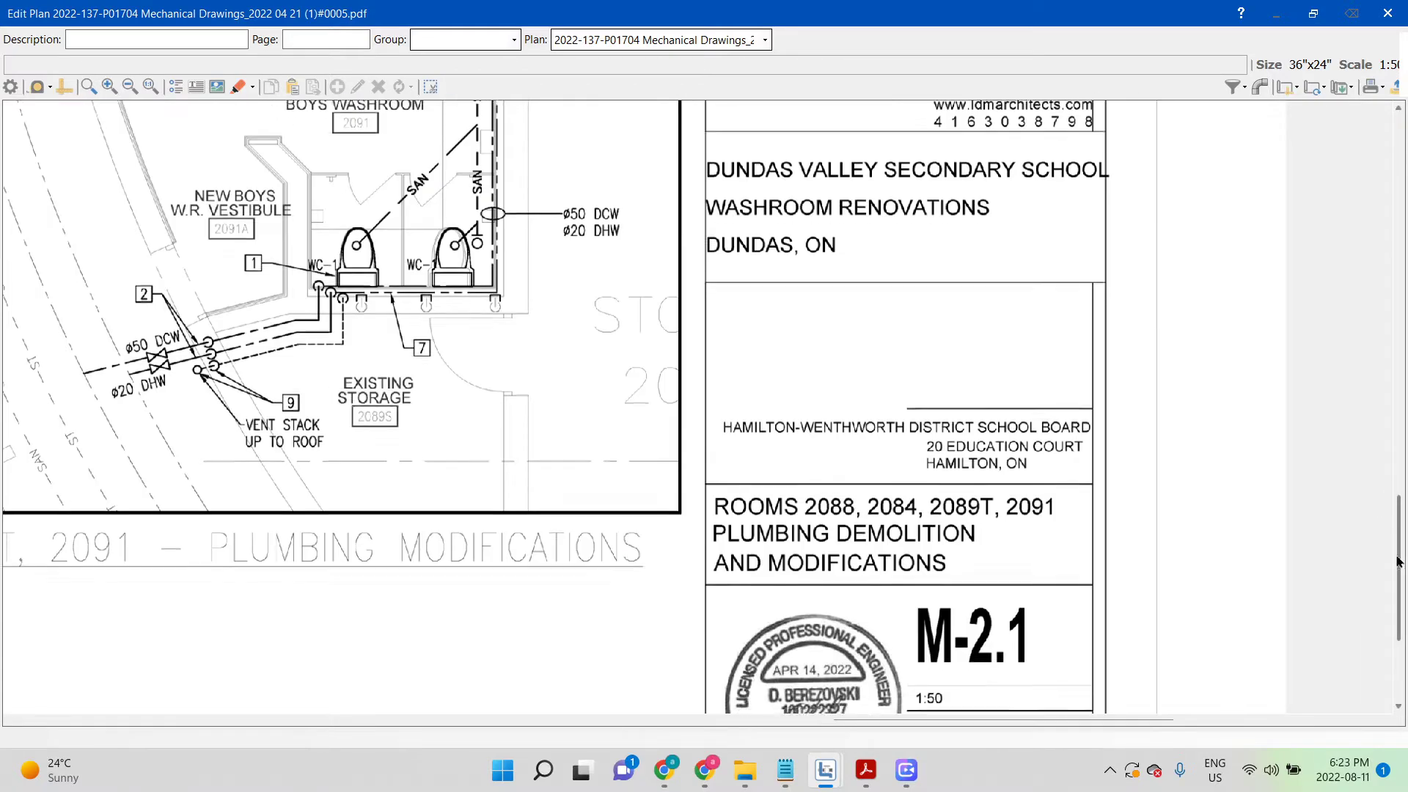
pyautogui.moveTo(1397, 562); pyautogui.dragTo(1397, 618)
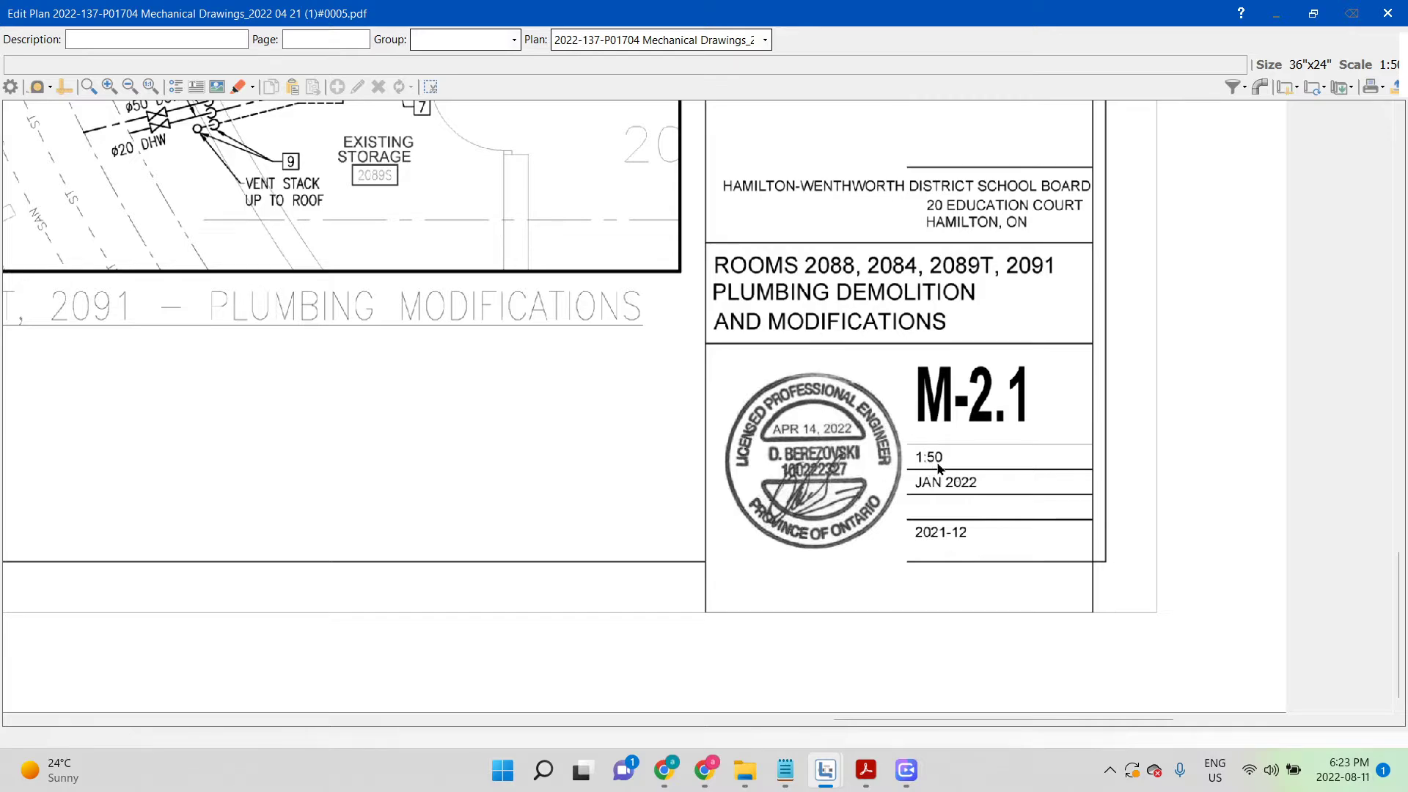
pyautogui.scroll(3, 938, 471)
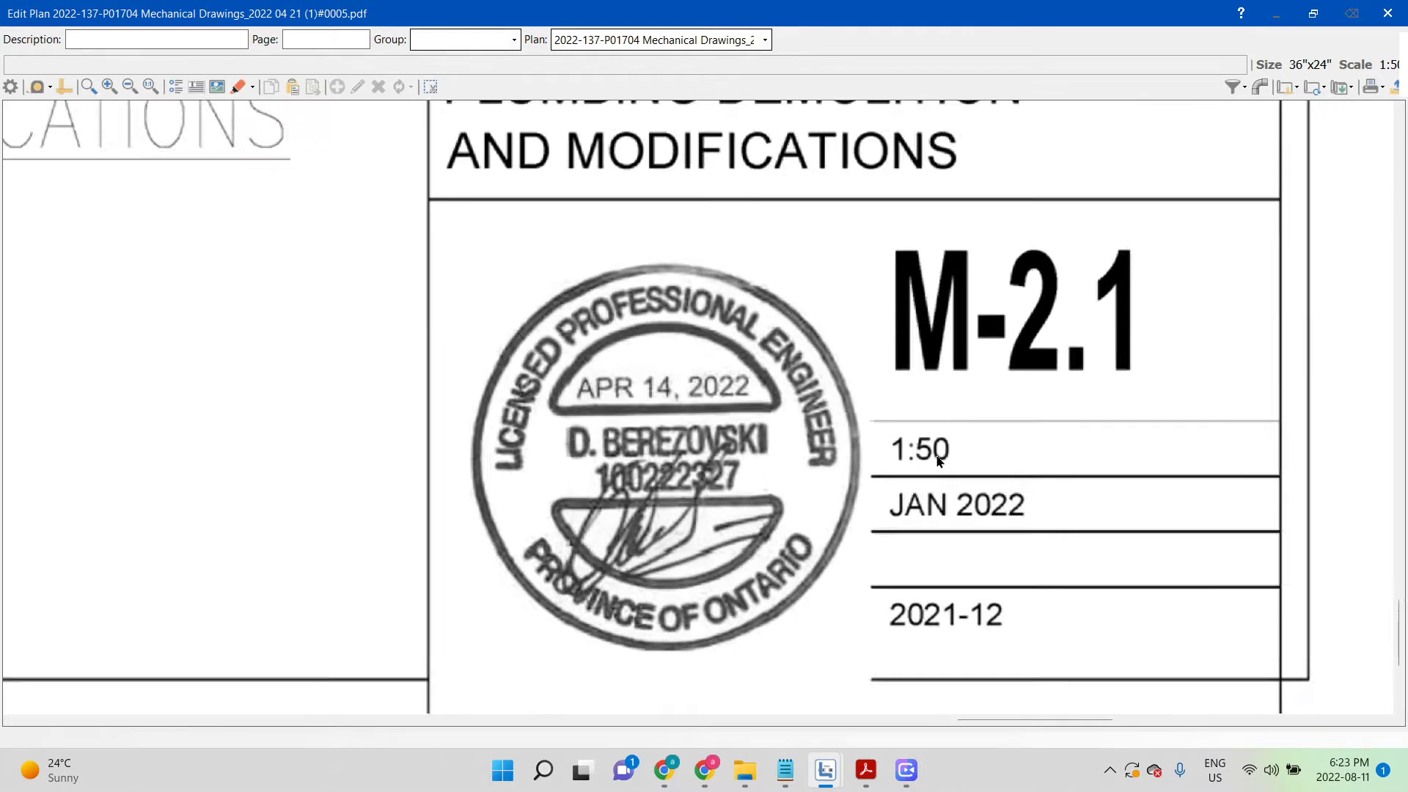
pyautogui.moveTo(879, 413); pyautogui.dragTo(980, 493)
# - Apply the metric 1:50 scale to the open plan with the Auto Size Width scale mode
pyautogui.click(1287, 86)
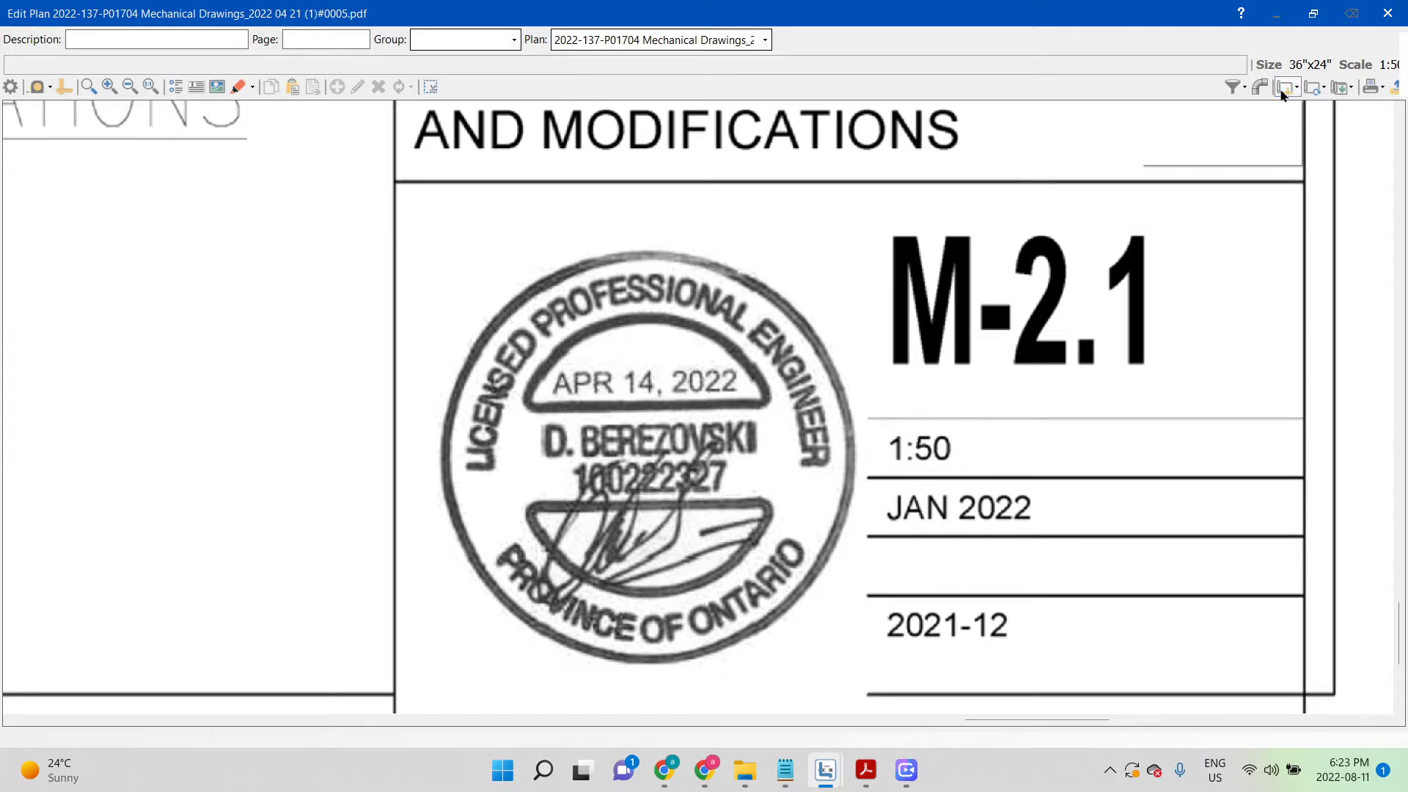
pyautogui.click(1195, 110)
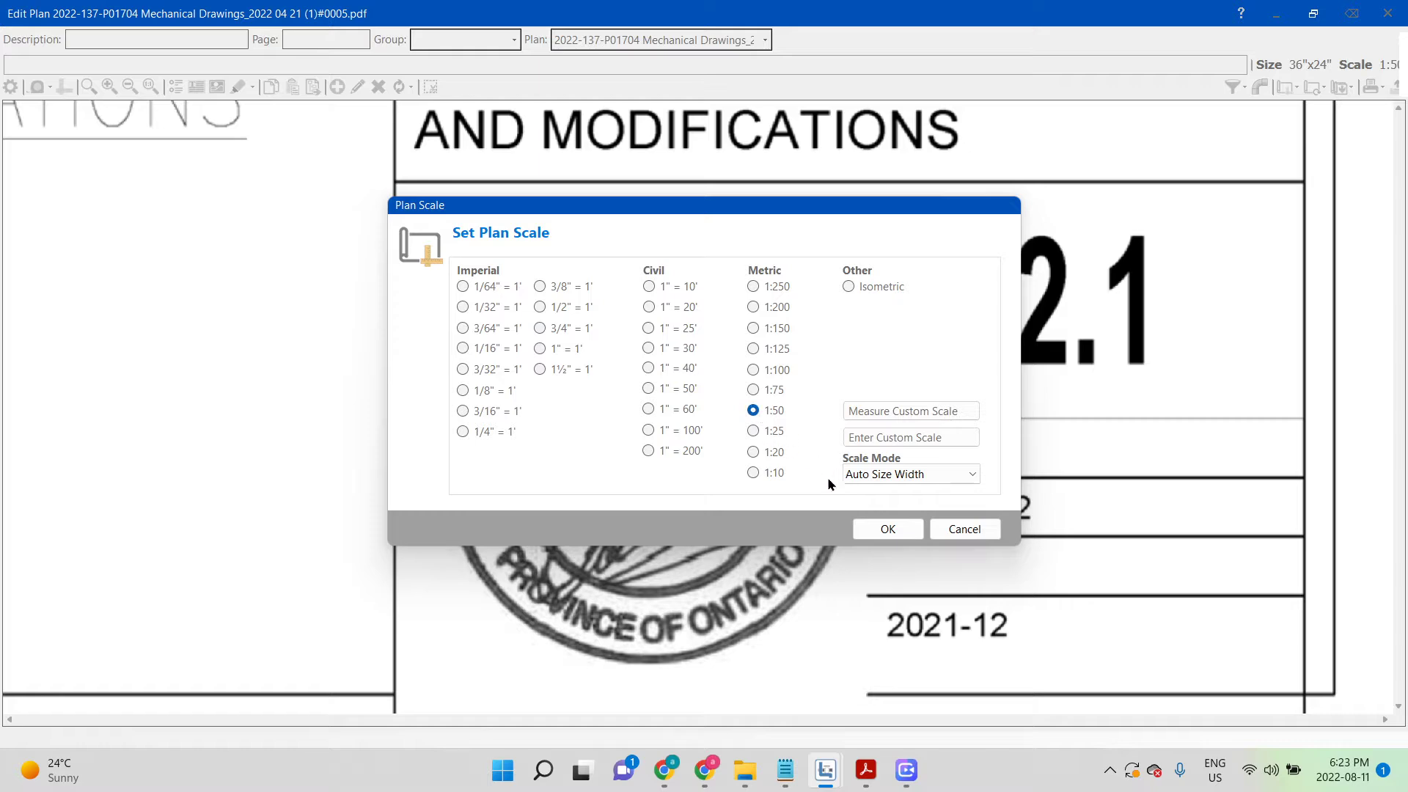
pyautogui.click(889, 529)
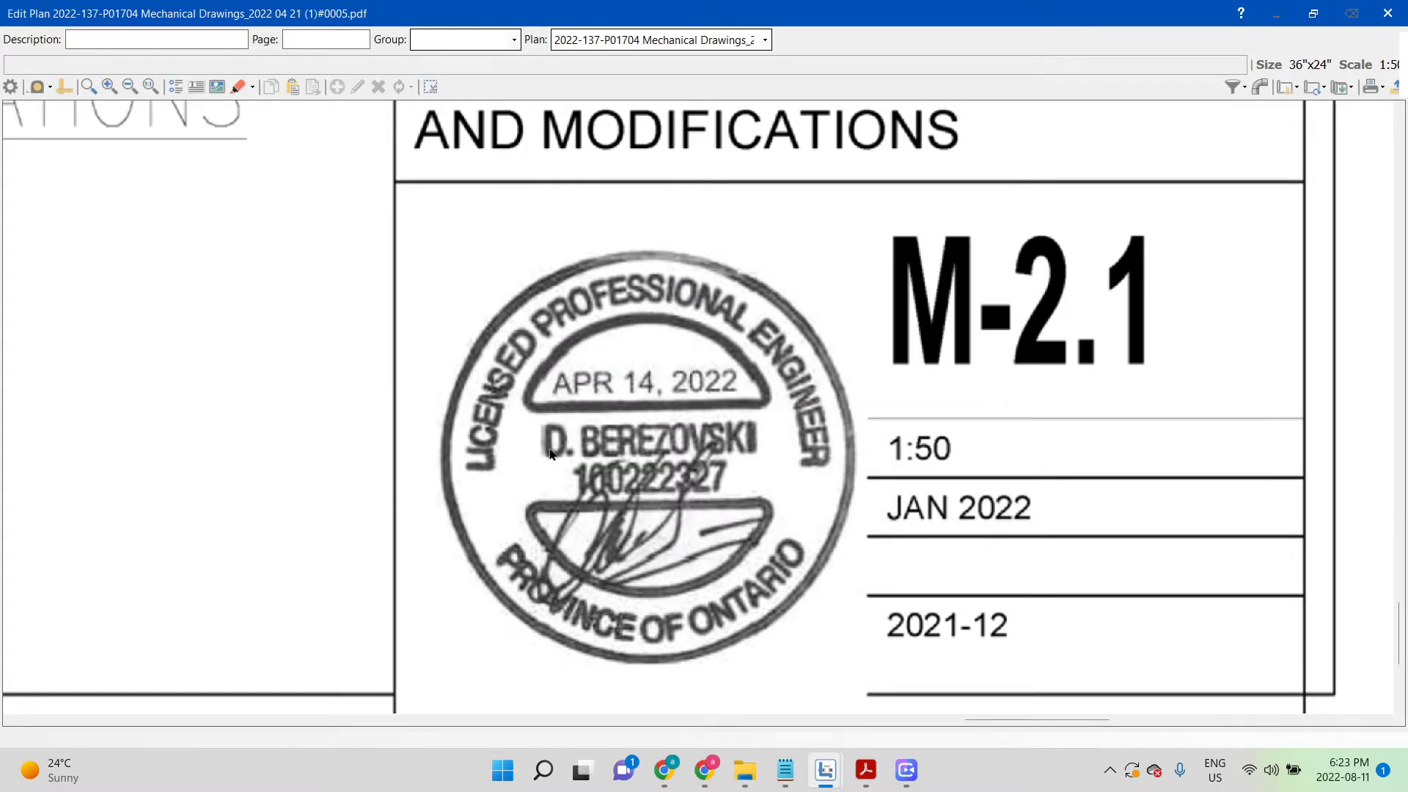
# - Locate the toilet stalls of the New Boys Washroom on the plumbing modifications drawing
pyautogui.scroll(-3, 551, 453)
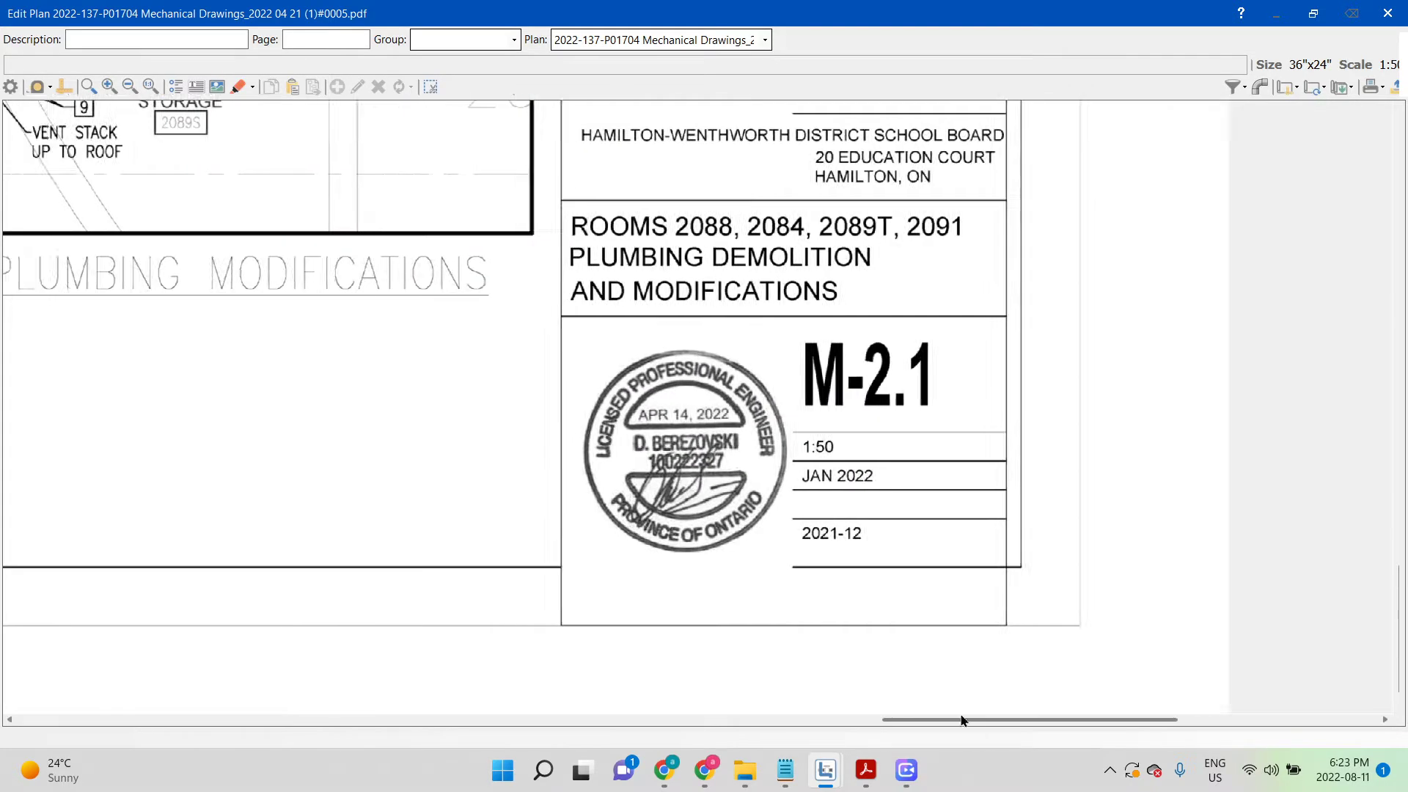
pyautogui.moveTo(963, 721)
pyautogui.mouseDown()
pyautogui.moveTo(732, 689)
pyautogui.moveTo(782, 677)
pyautogui.mouseUp()
pyautogui.scroll(-2, 1206, 308)
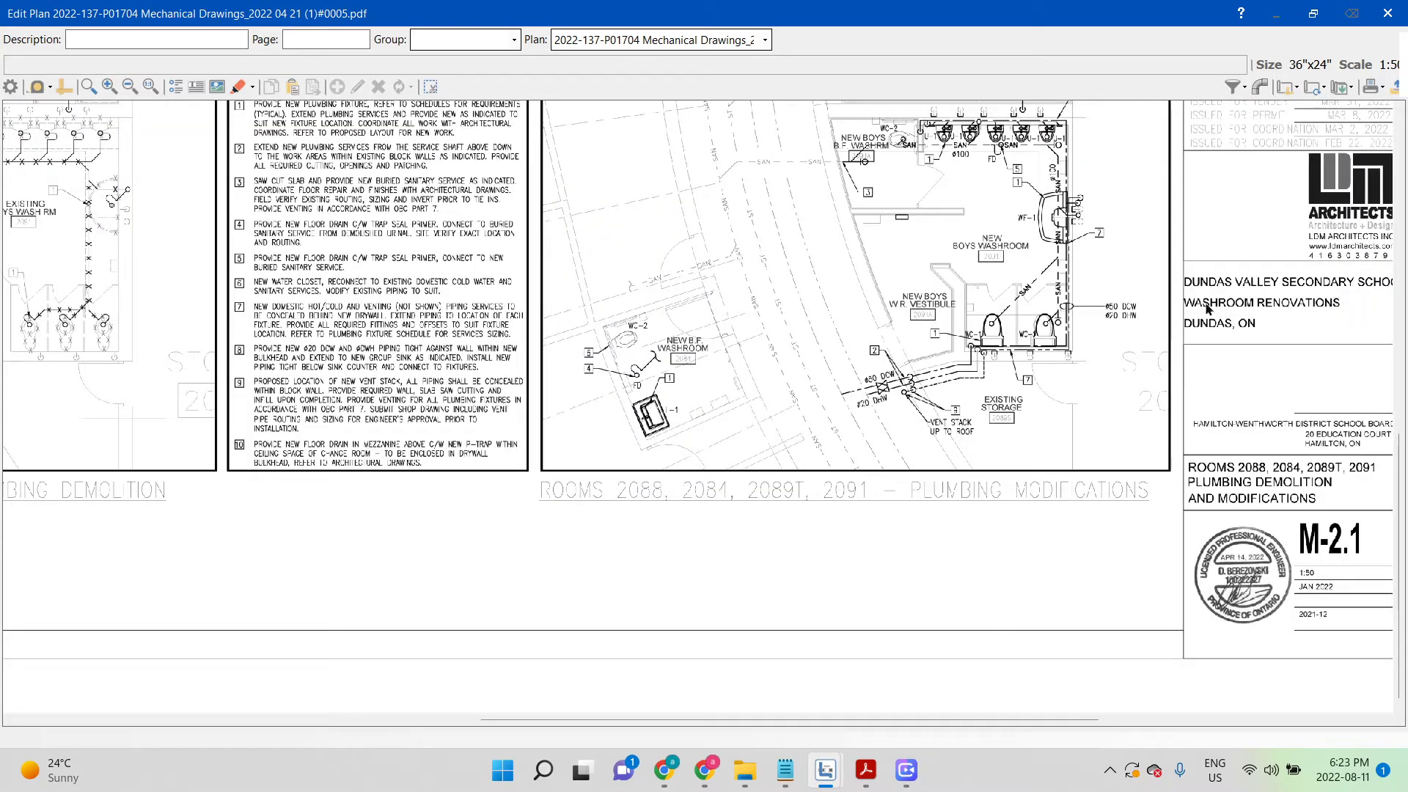
pyautogui.scroll(3, 1386, 390)
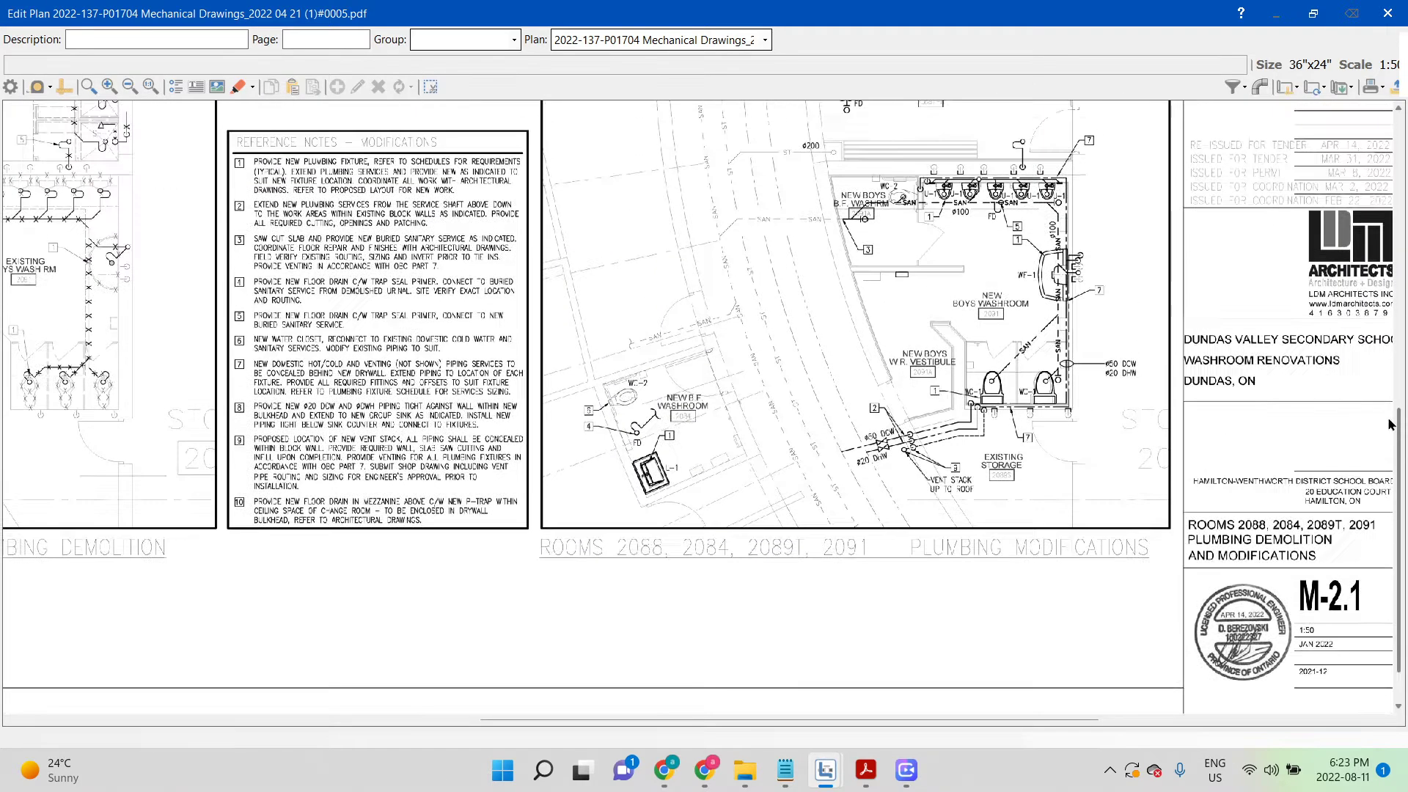
pyautogui.moveTo(1386, 382)
pyautogui.mouseDown()
pyautogui.moveTo(1391, 324)
pyautogui.moveTo(1374, 379)
pyautogui.mouseUp()
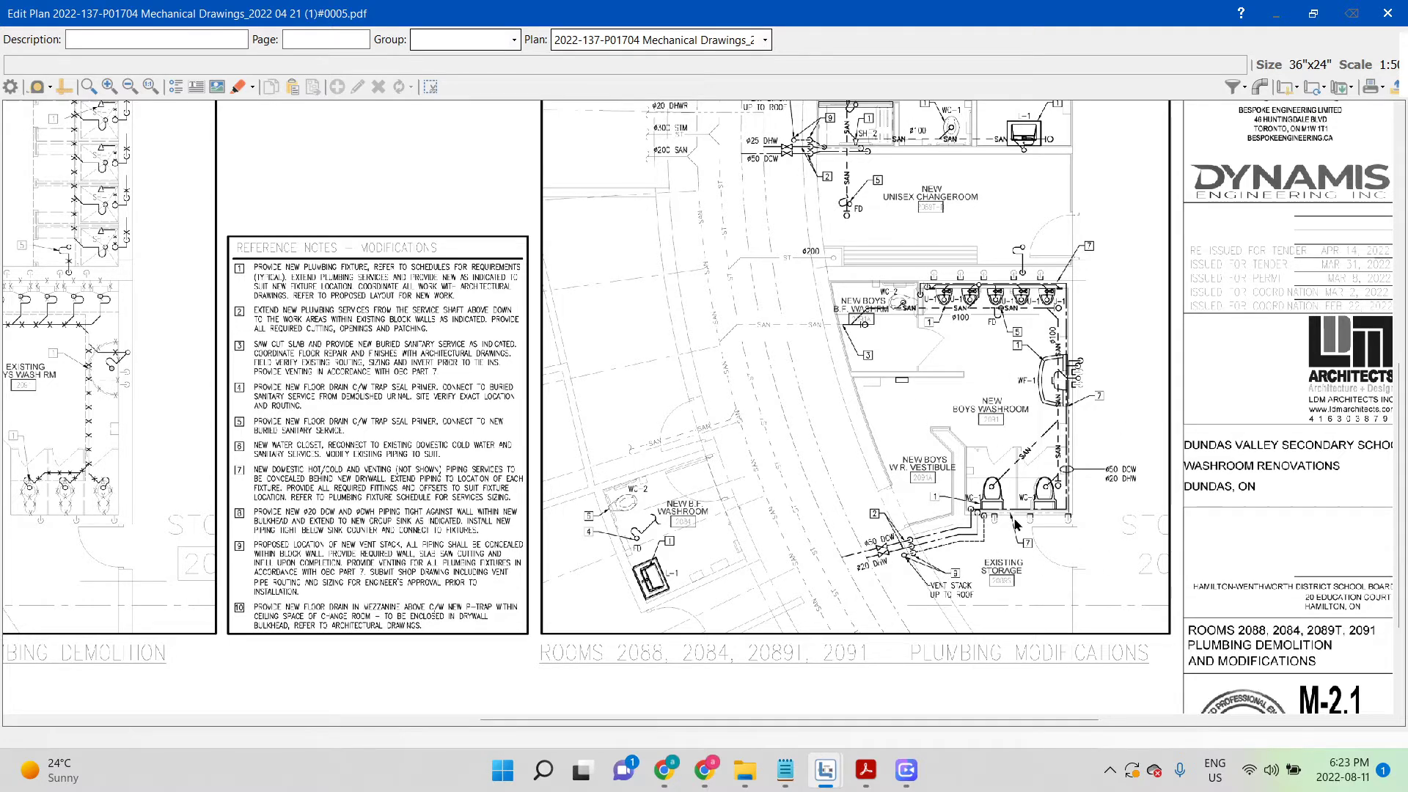
pyautogui.scroll(3, 1016, 522)
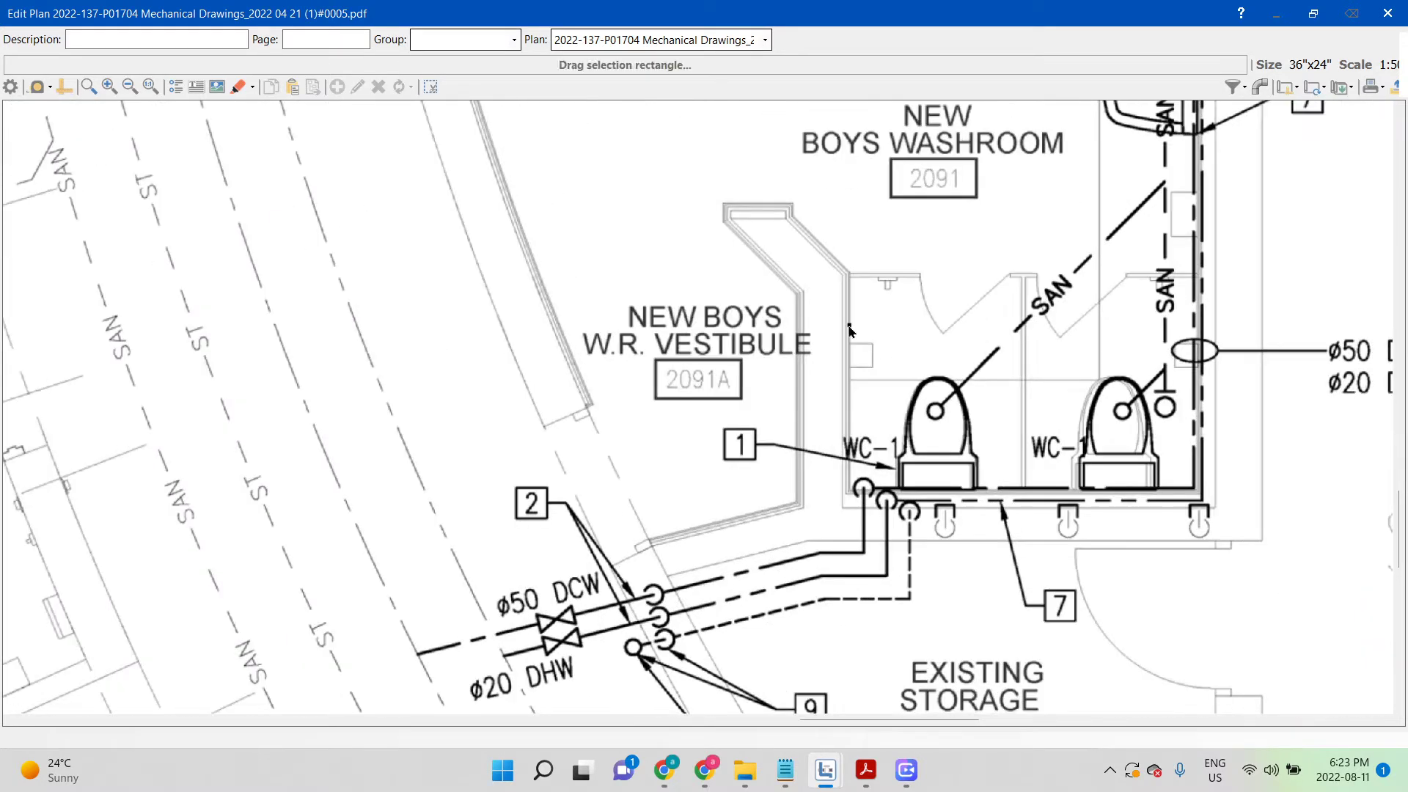
pyautogui.moveTo(849, 328); pyautogui.dragTo(1023, 348)
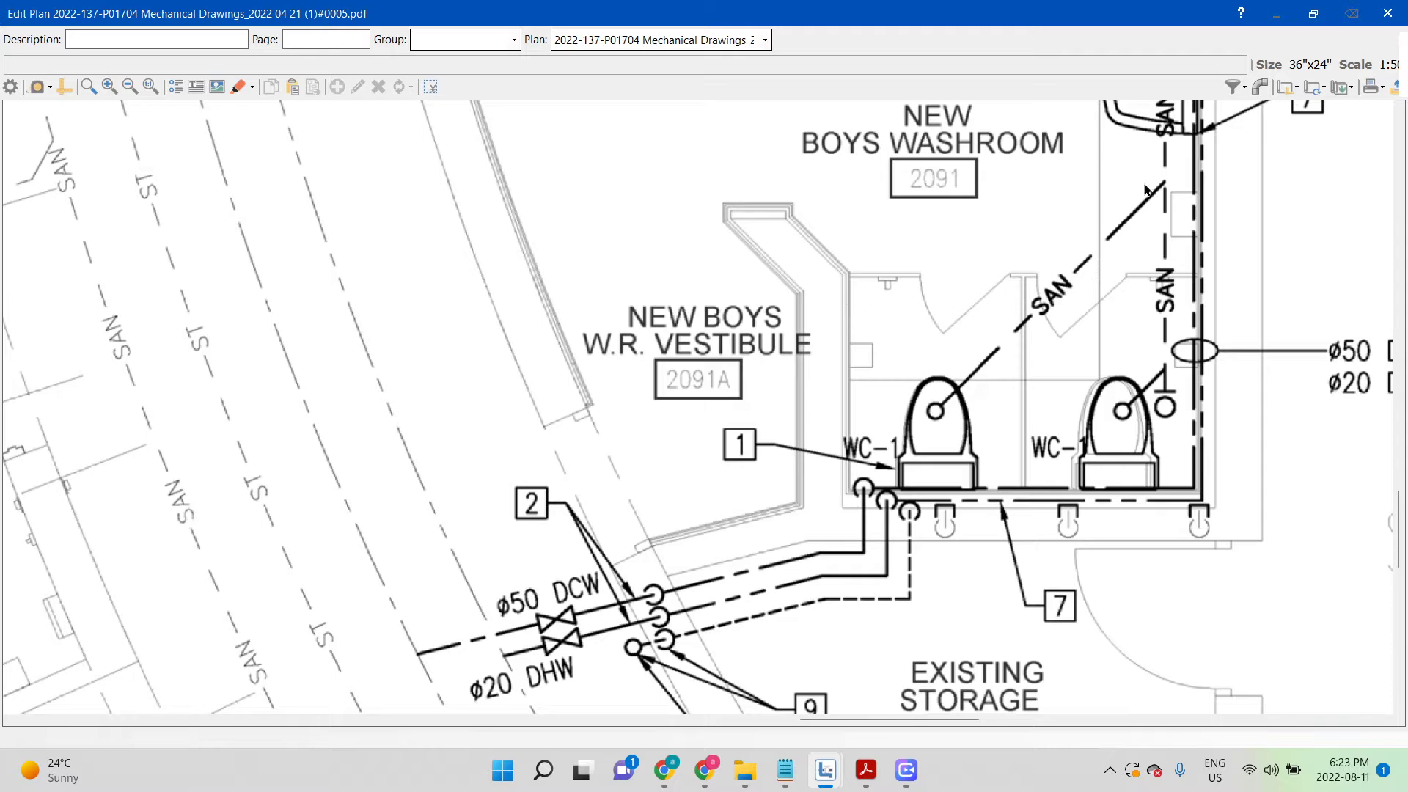
# - Set a custom plan scale by measuring across the first toilet stall in the New Boys Washroom and entering a scaled distance of 5 feet
pyautogui.click(1289, 87)
pyautogui.click(1292, 110)
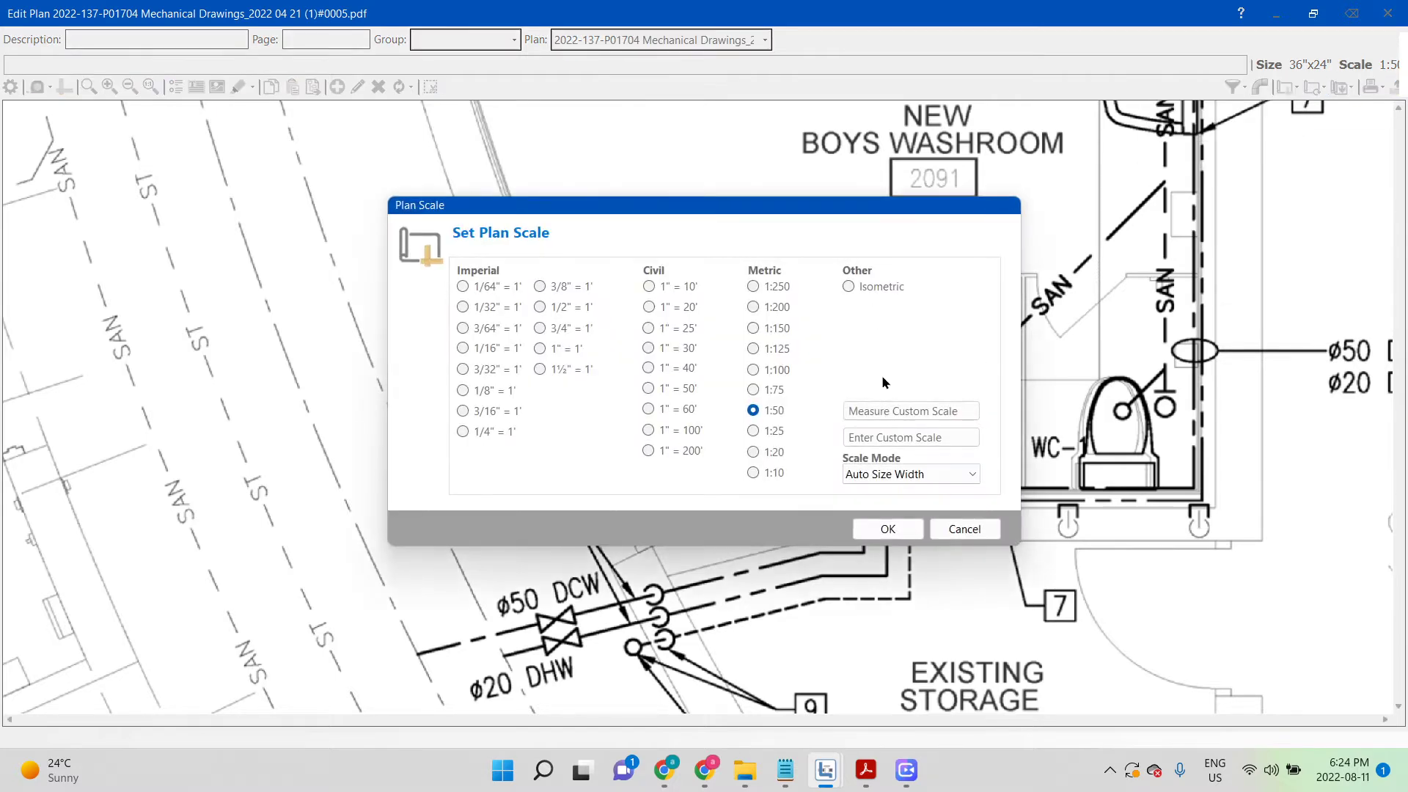
pyautogui.click(910, 411)
pyautogui.scroll(1, 807, 307)
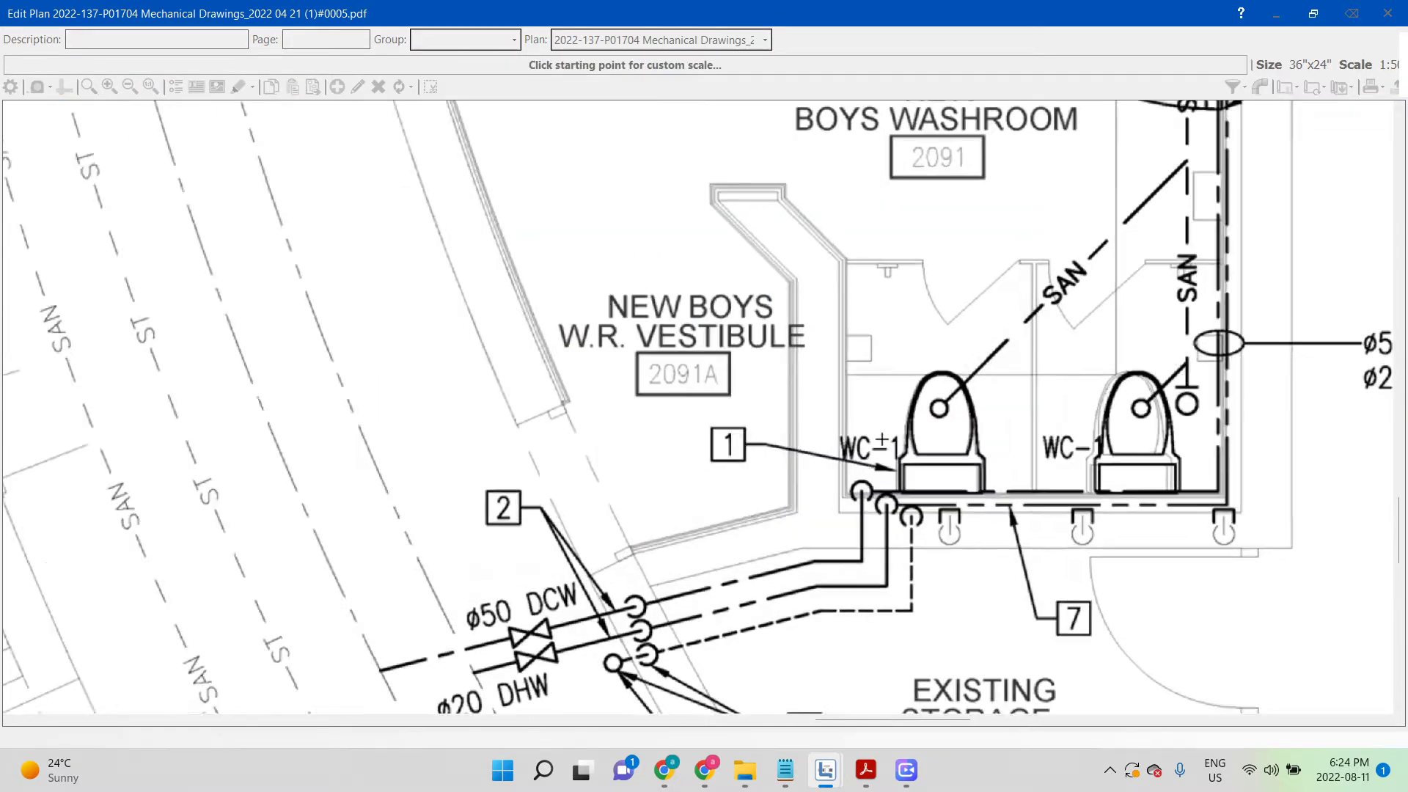
pyautogui.scroll(2, 887, 439)
pyautogui.moveTo(819, 383); pyautogui.dragTo(1127, 383)
pyautogui.write('5')
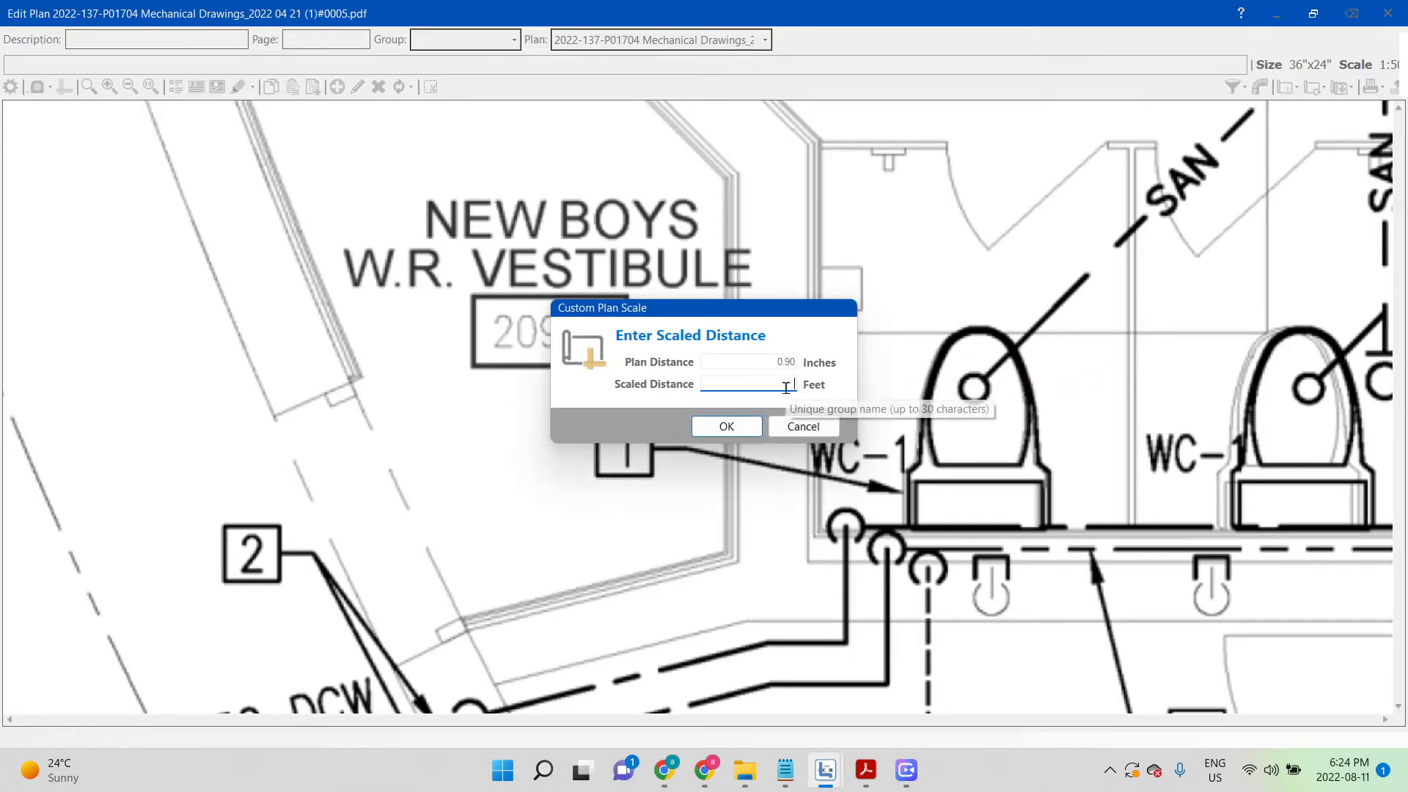
pyautogui.click(727, 426)
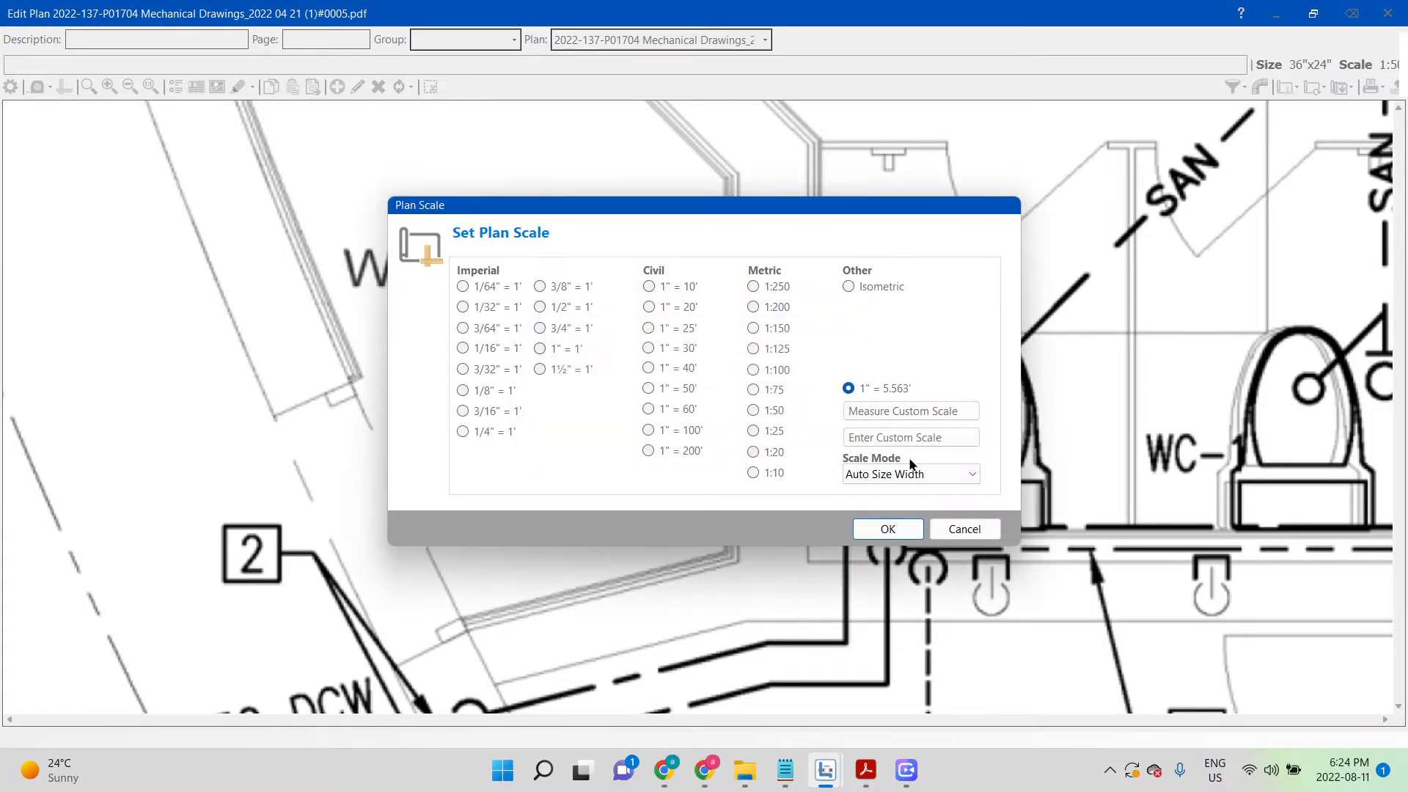
pyautogui.click(888, 530)
pyautogui.scroll(-3, 976, 460)
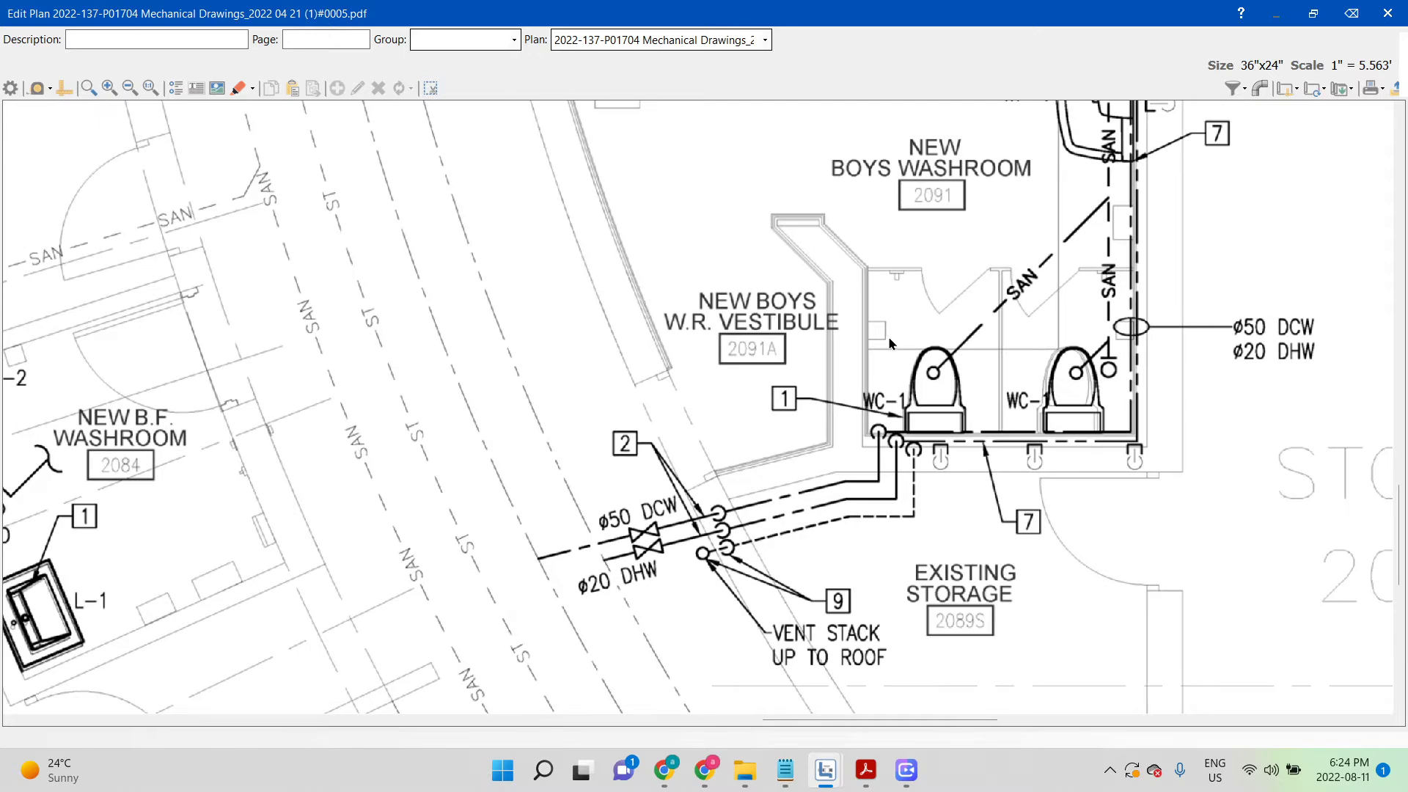
pyautogui.scroll(1, 886, 350)
pyautogui.scroll(2, 865, 348)
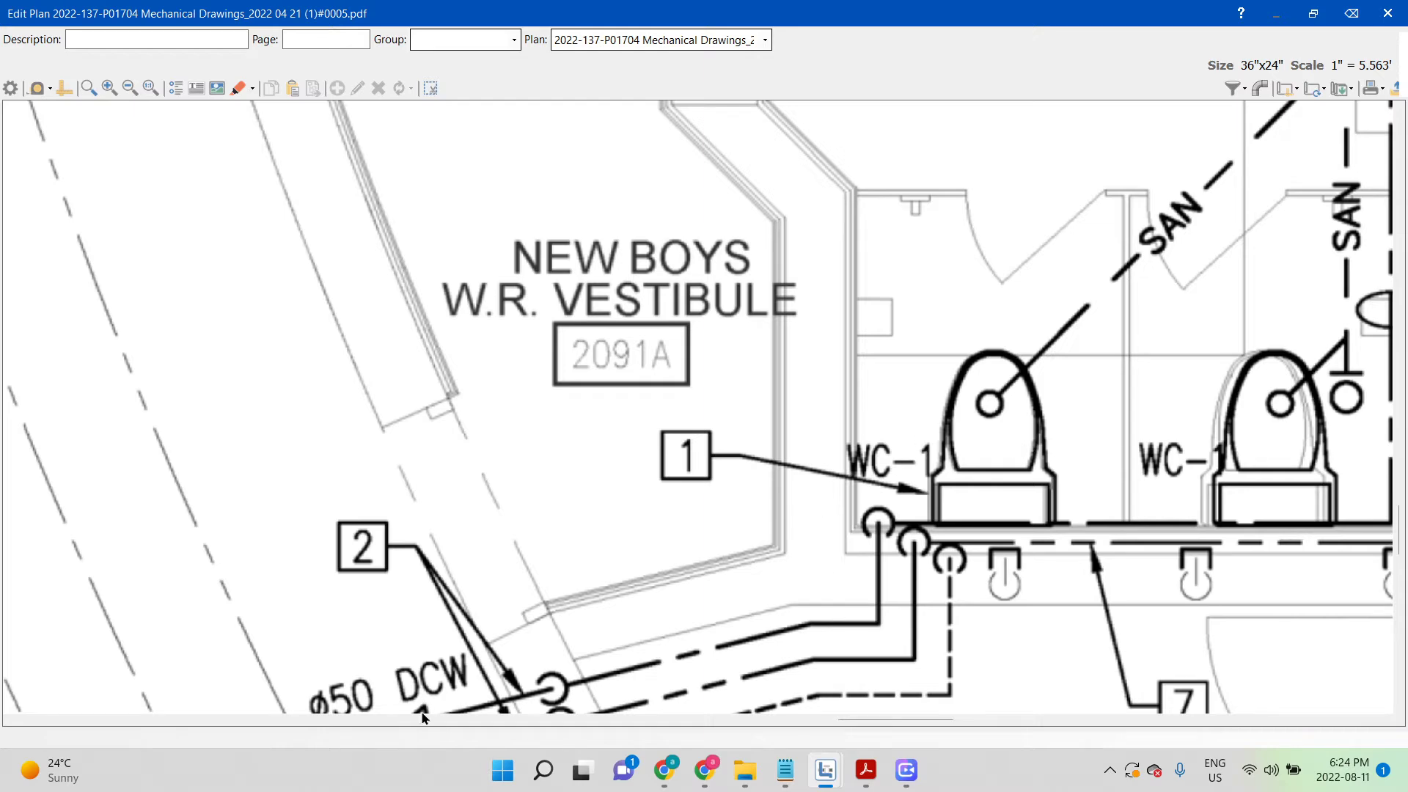
pyautogui.scroll(1, 1056, 398)
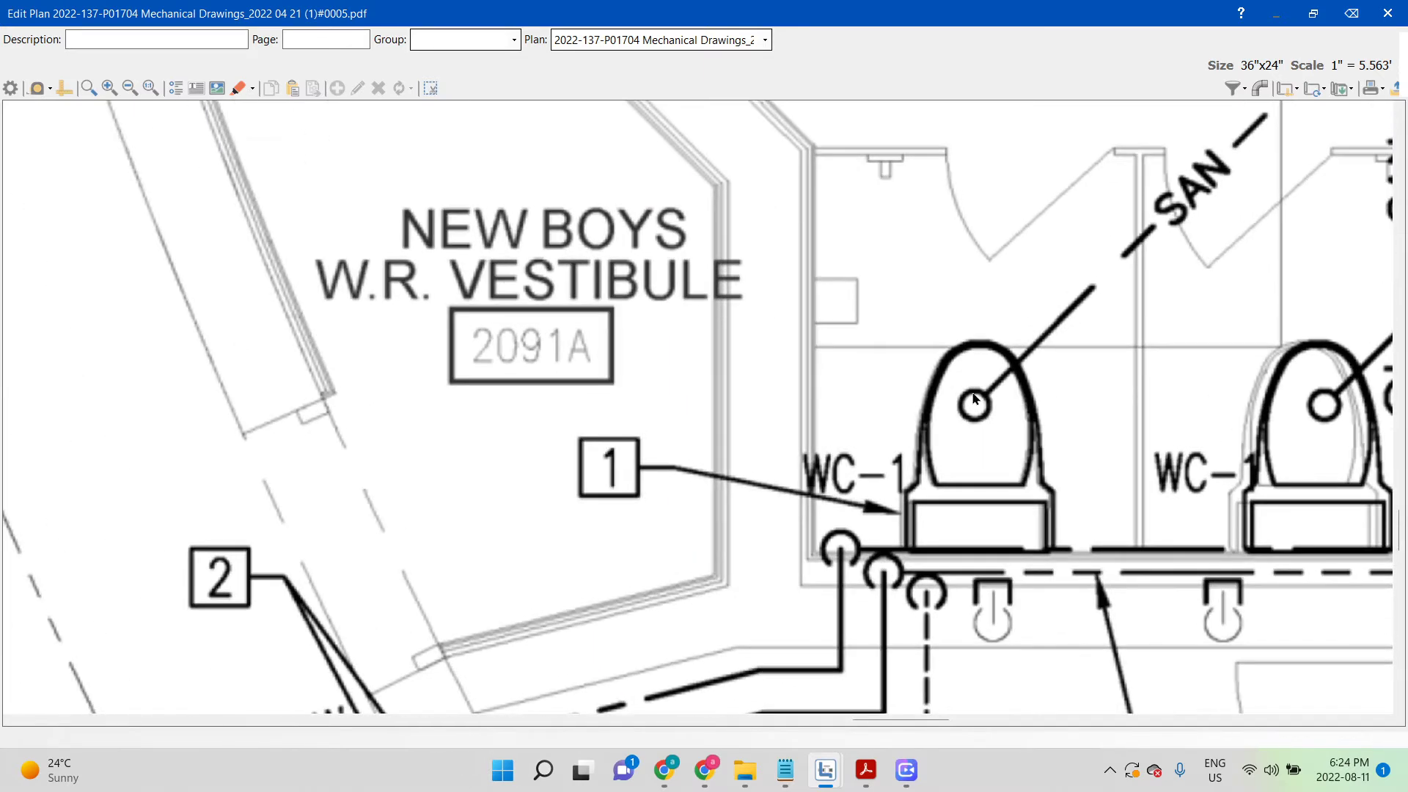
# - Measure from the first toilet's centre to the adjacent side wall with a ruler markup, and delete the markup
pyautogui.click(1288, 88)
pyautogui.click(894, 125)
pyautogui.click(51, 87)
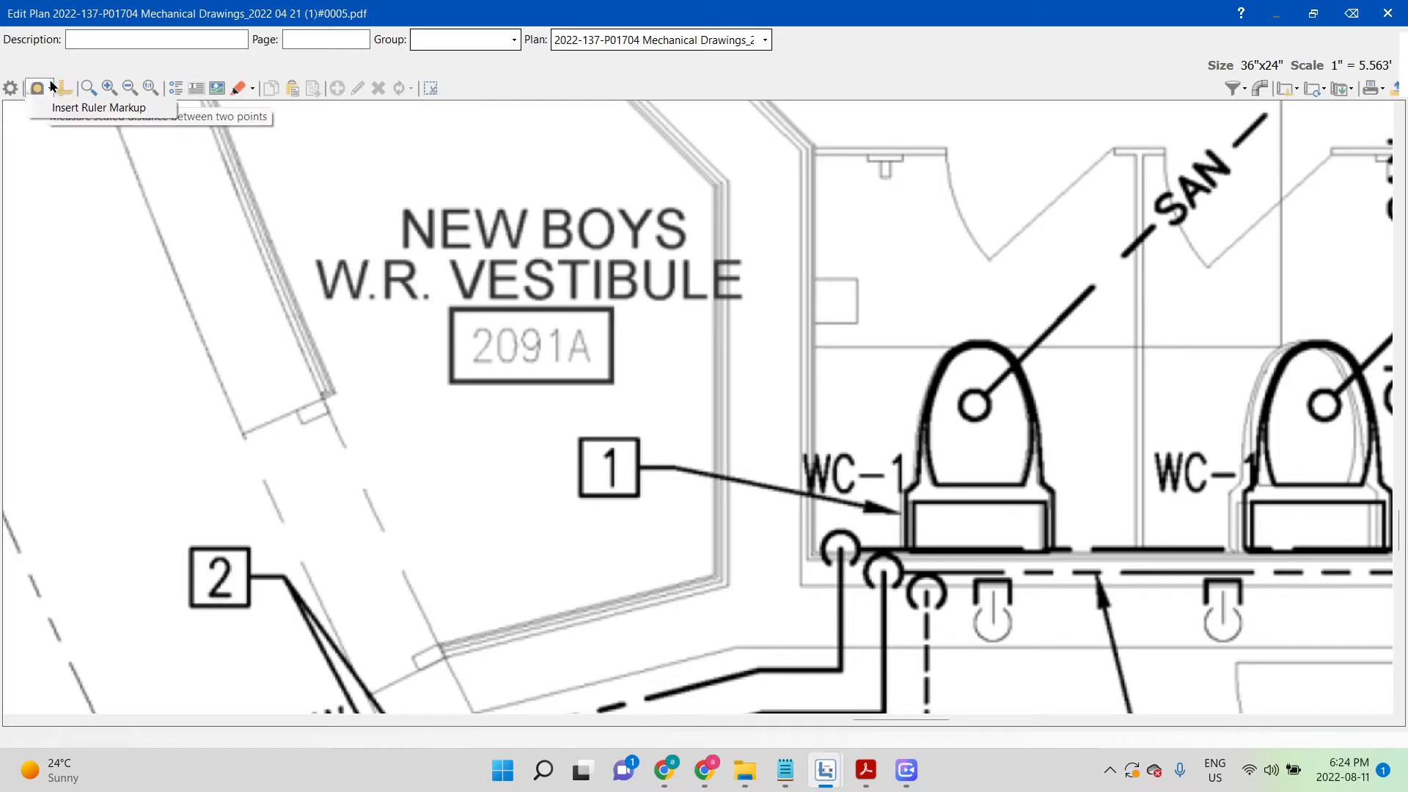
pyautogui.click(99, 107)
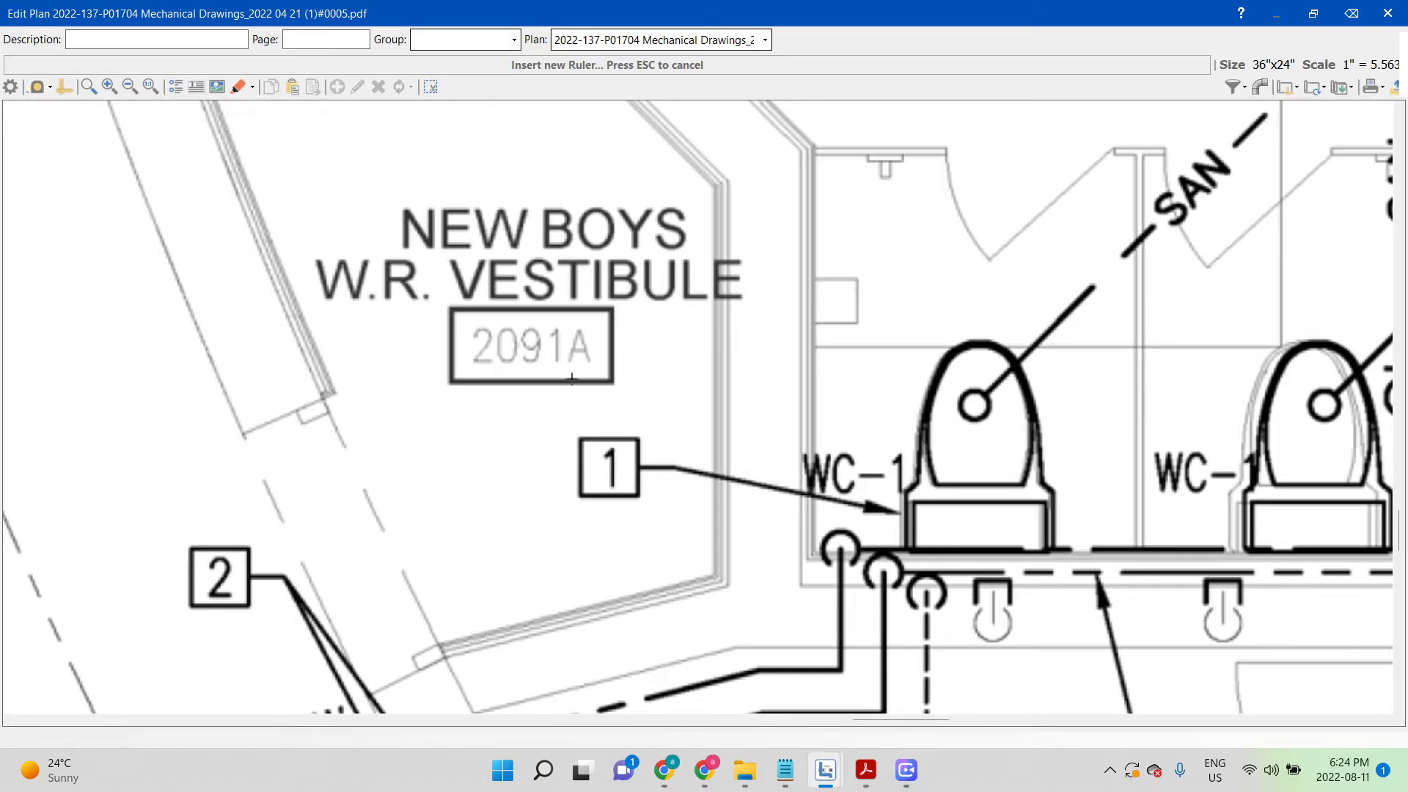
pyautogui.scroll(1, 930, 455)
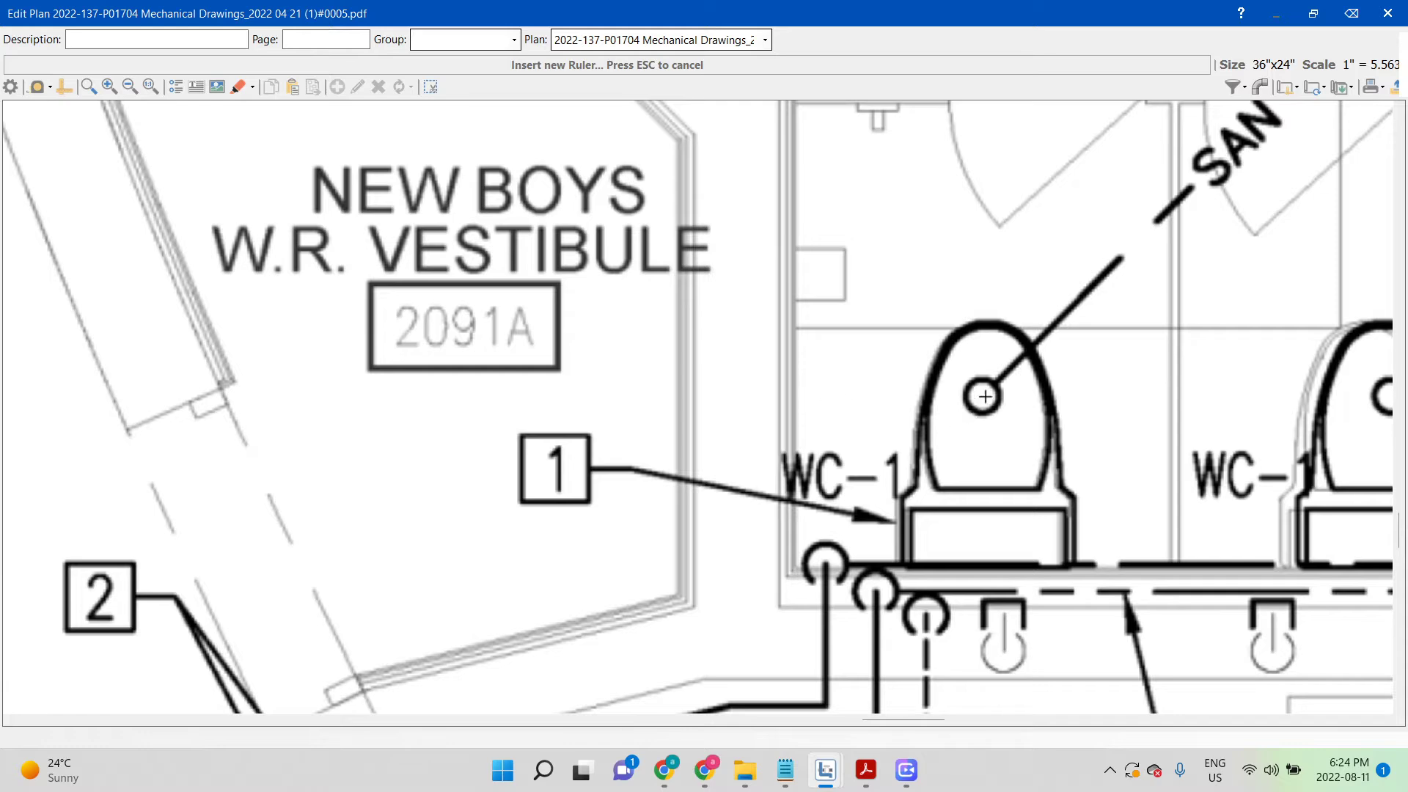
pyautogui.moveTo(983, 395); pyautogui.dragTo(792, 395)
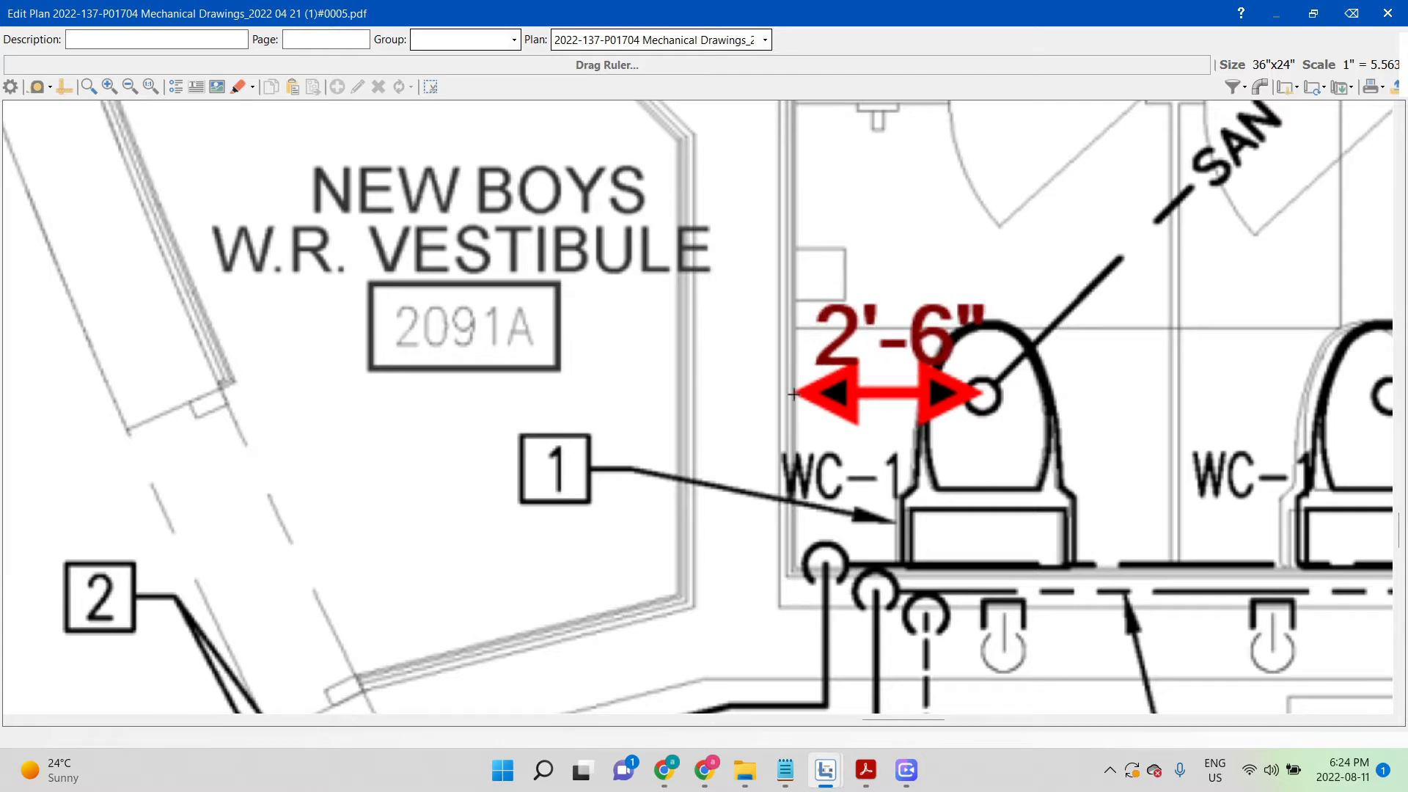
pyautogui.moveTo(793, 394); pyautogui.dragTo(793, 398)
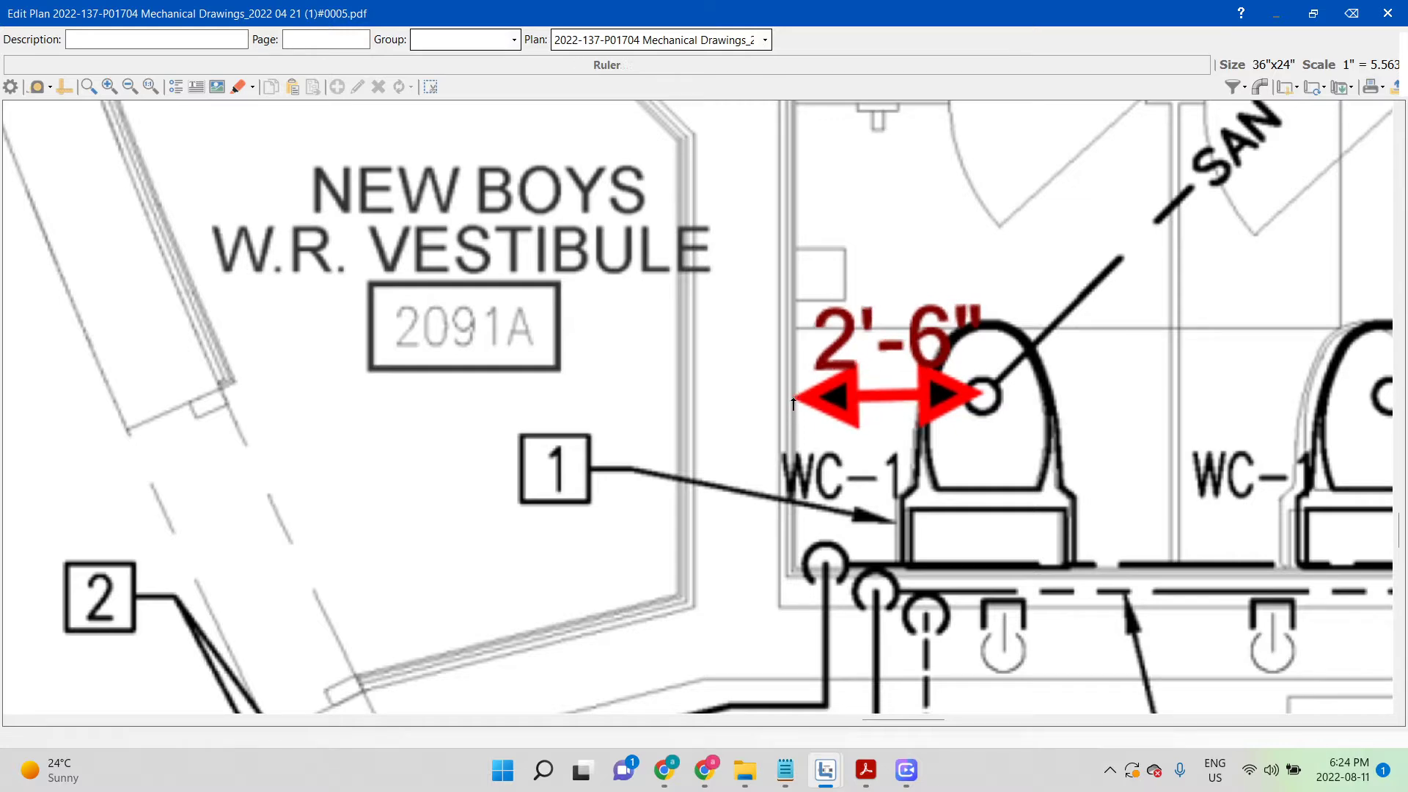
pyautogui.click(853, 420)
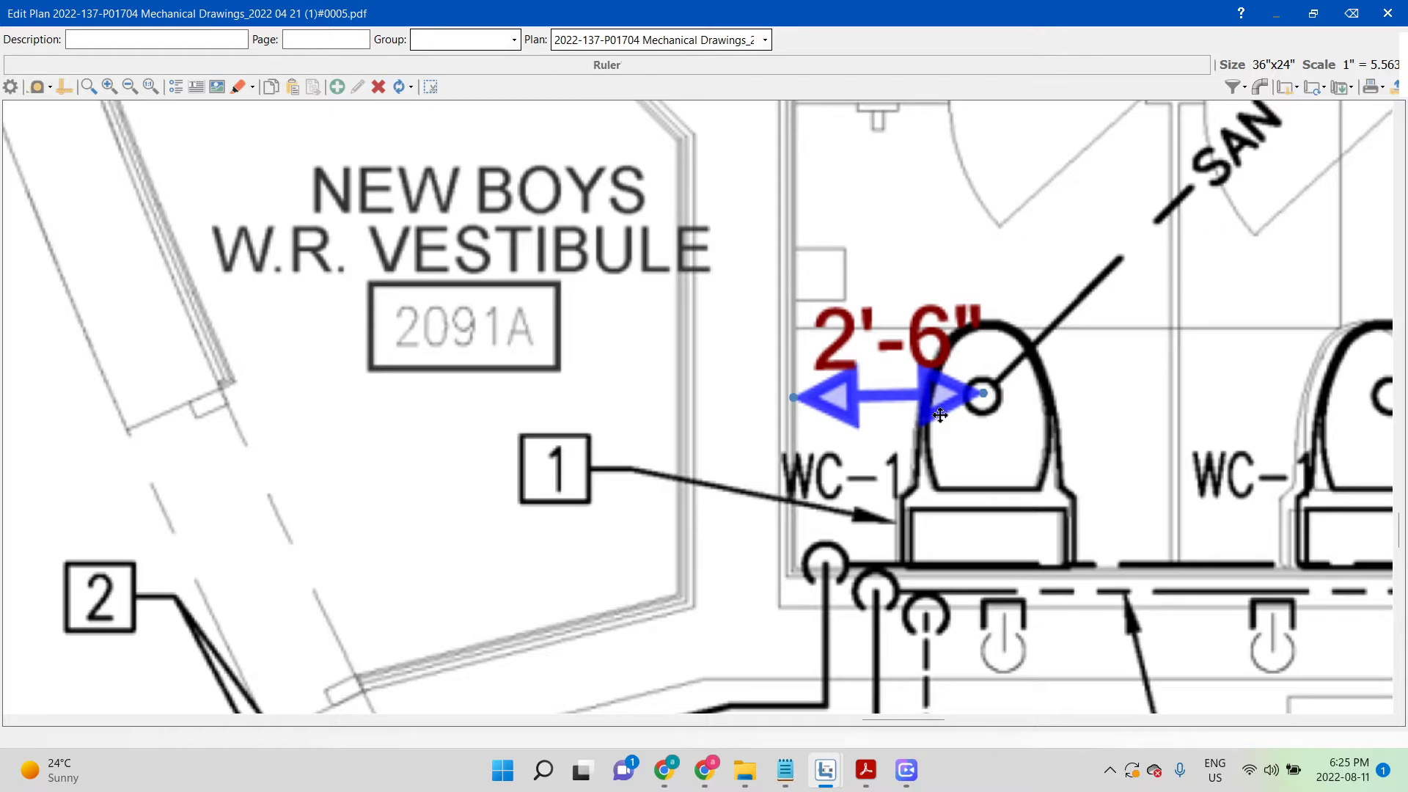
pyautogui.press('Delete')
# - Set the plan scale to metric 1:50 with the Auto Size Width scale mode
pyautogui.moveTo(1352, 22)
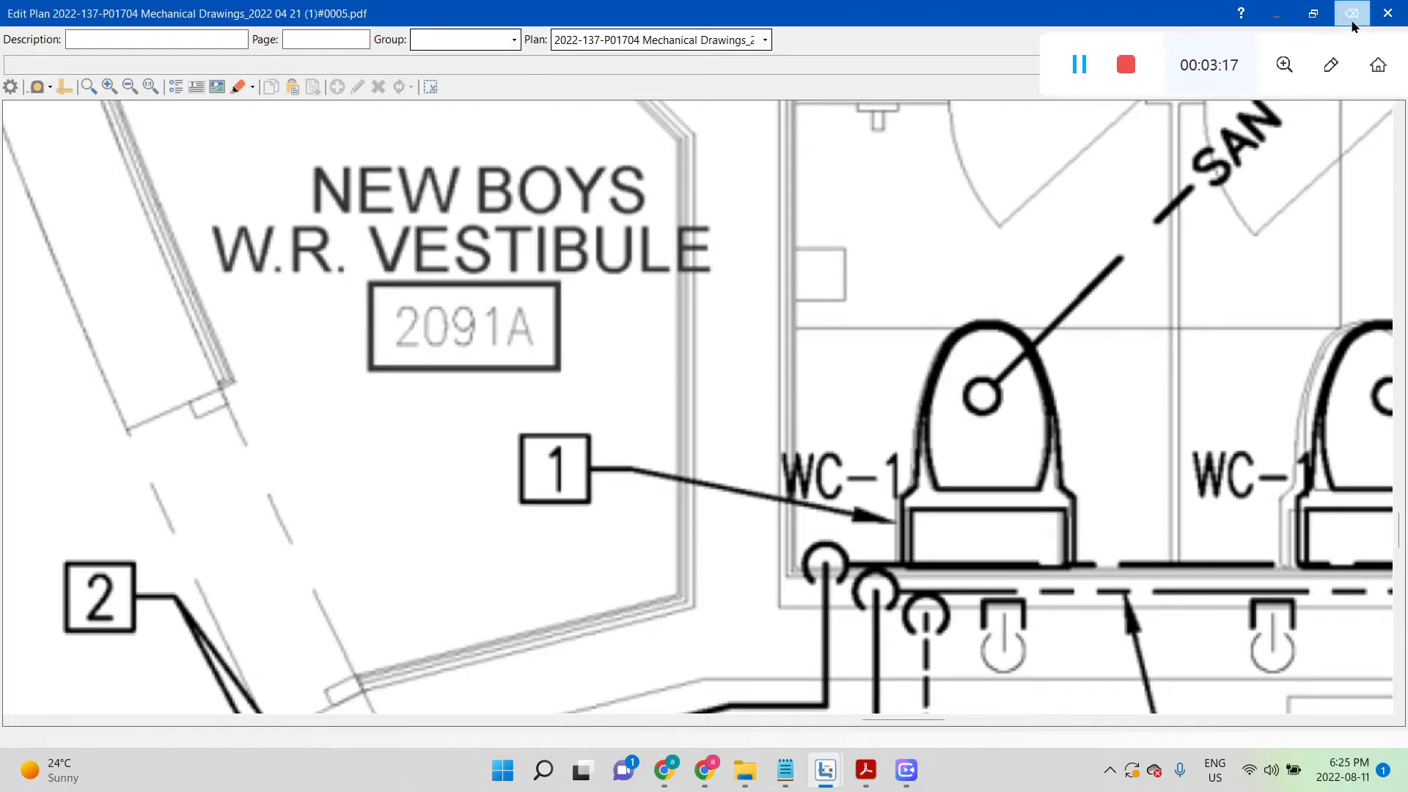
pyautogui.moveTo(1173, 52); pyautogui.dragTo(902, 10)
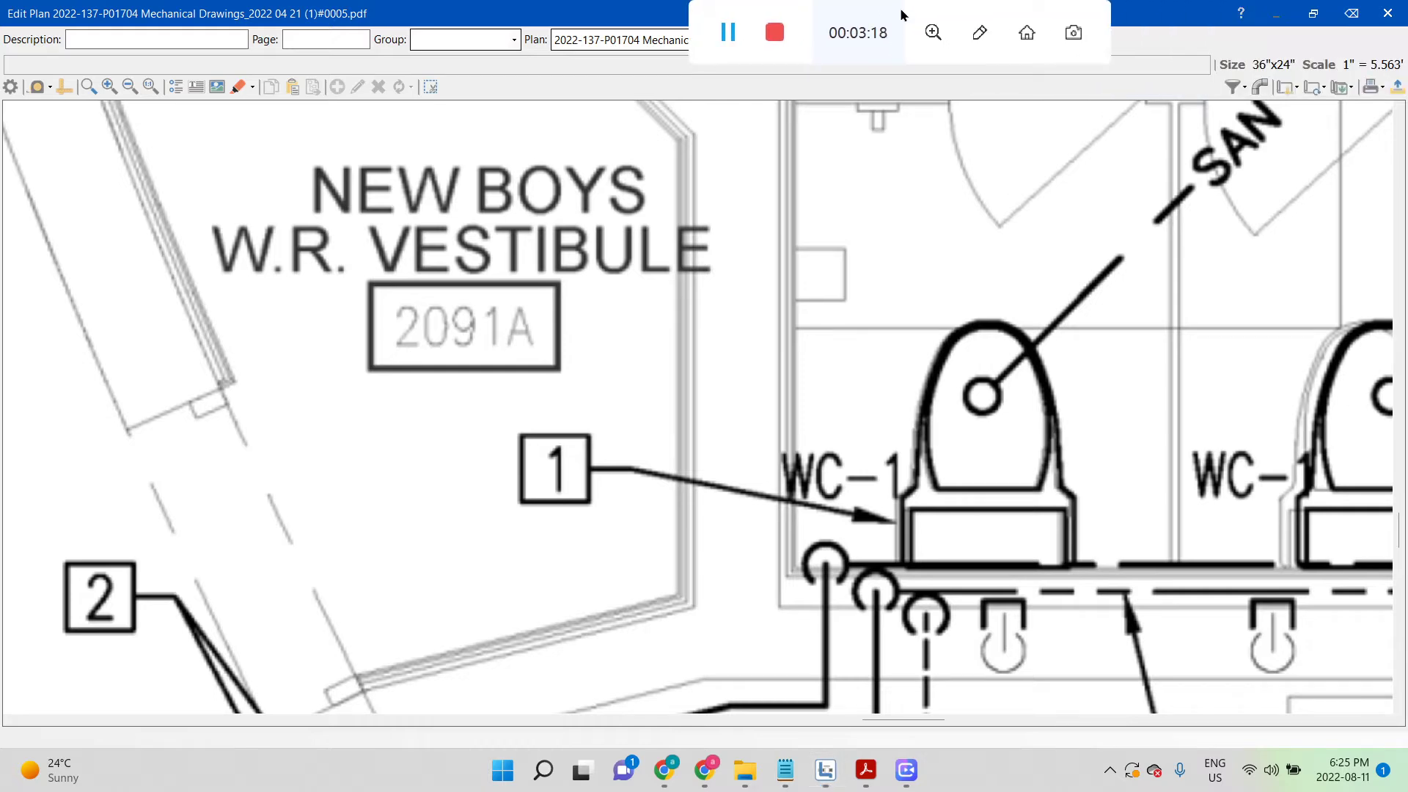
pyautogui.click(1287, 87)
pyautogui.click(1188, 103)
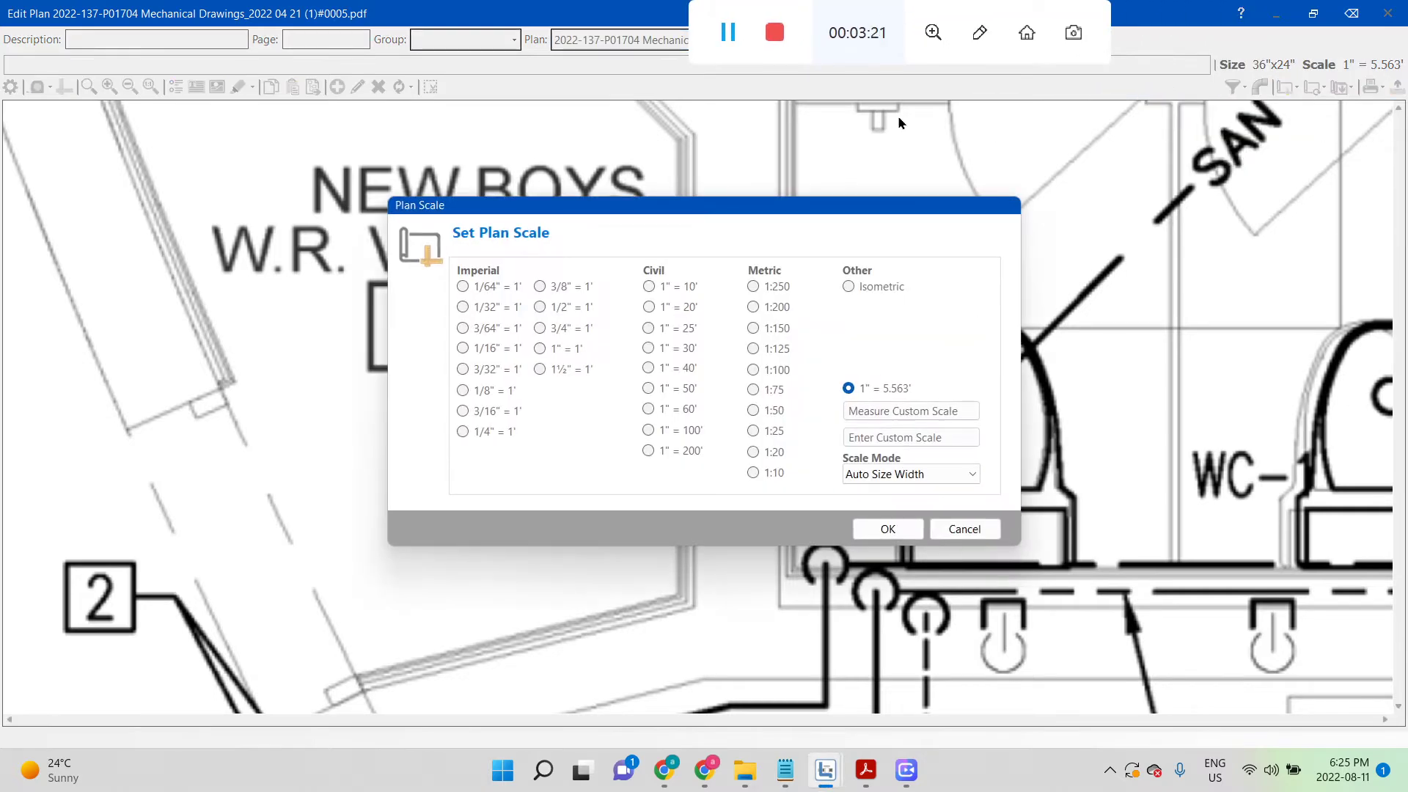
pyautogui.click(763, 411)
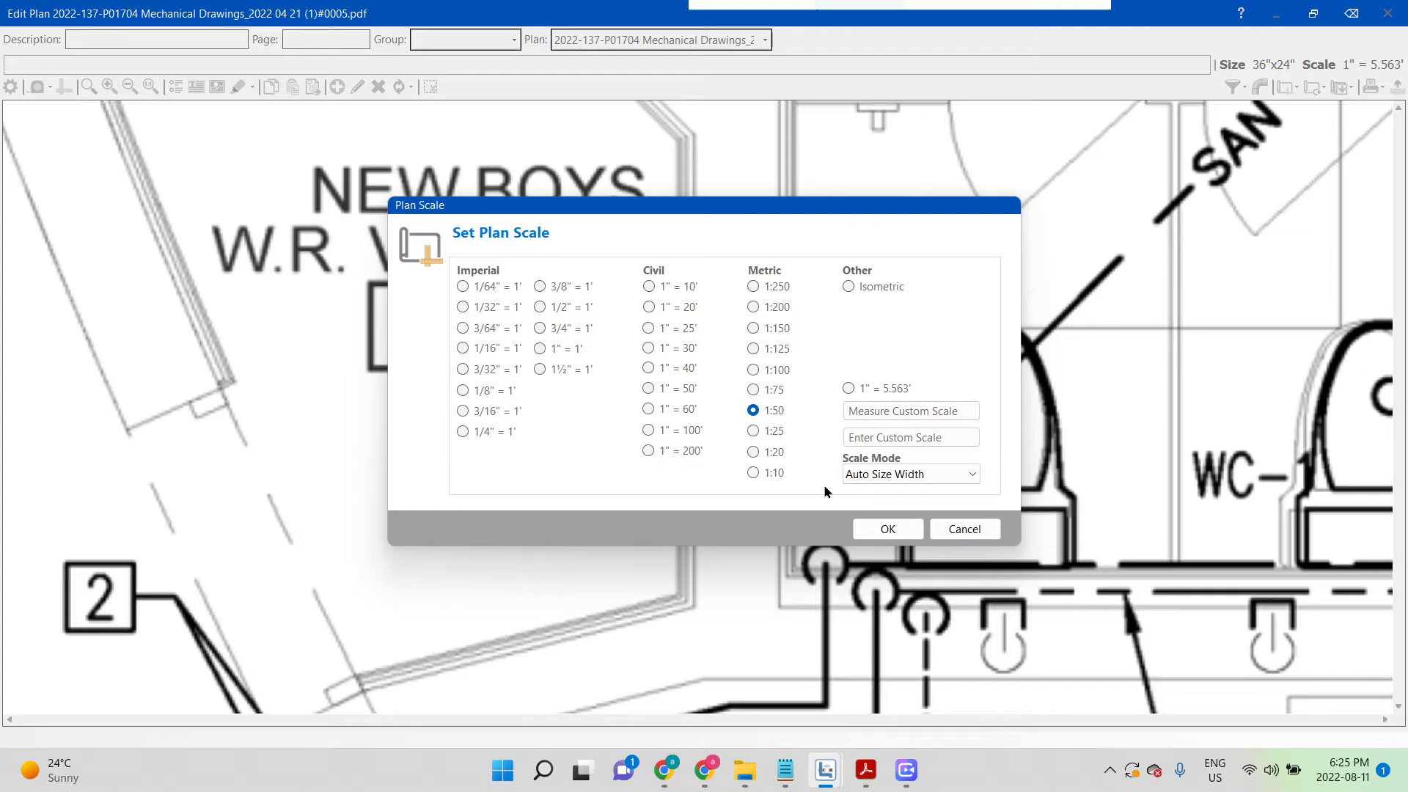
pyautogui.click(884, 529)
# - Measure the first toilet's centre-to-wall distance again with a ruler markup at the 1:50 scale, and delete the markup
pyautogui.scroll(1, 991, 453)
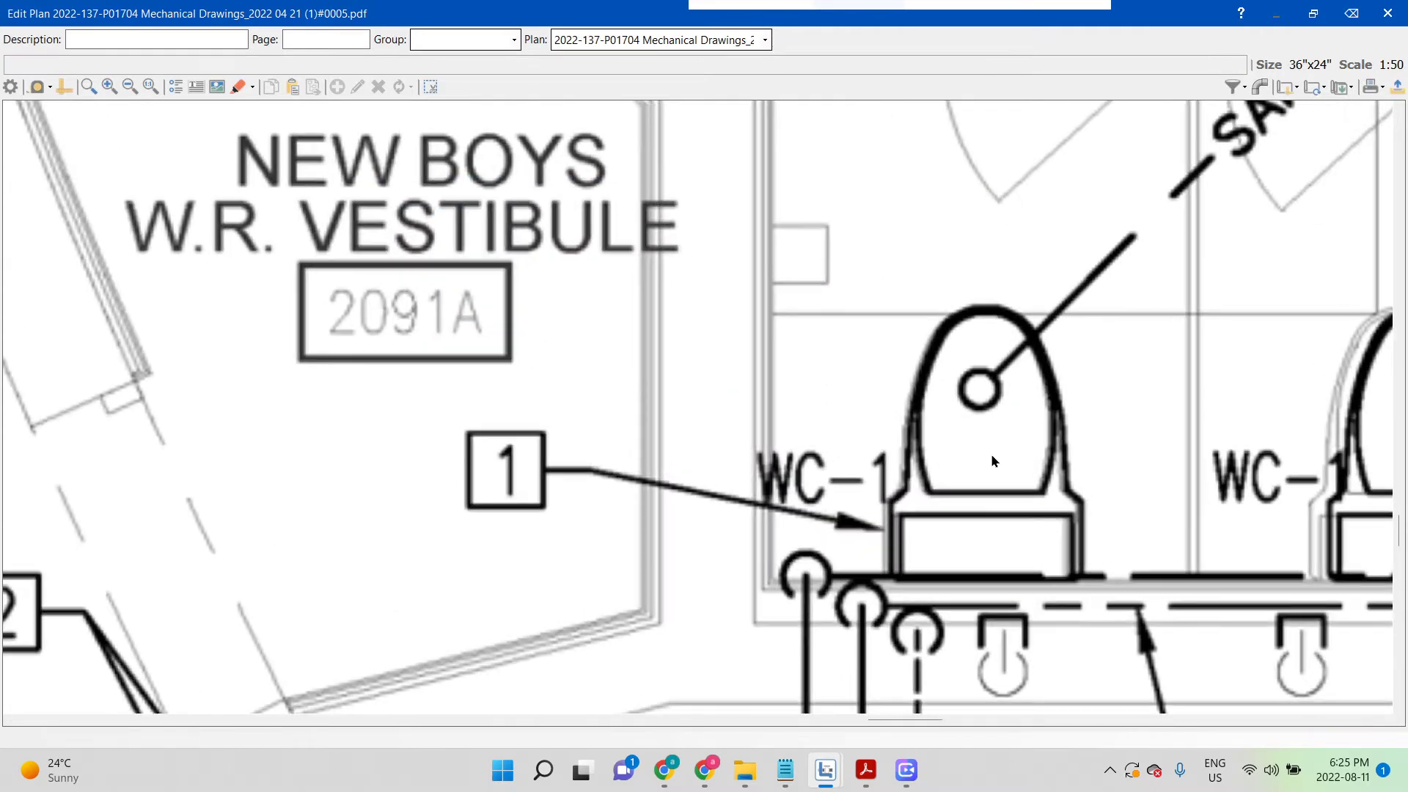
pyautogui.click(37, 86)
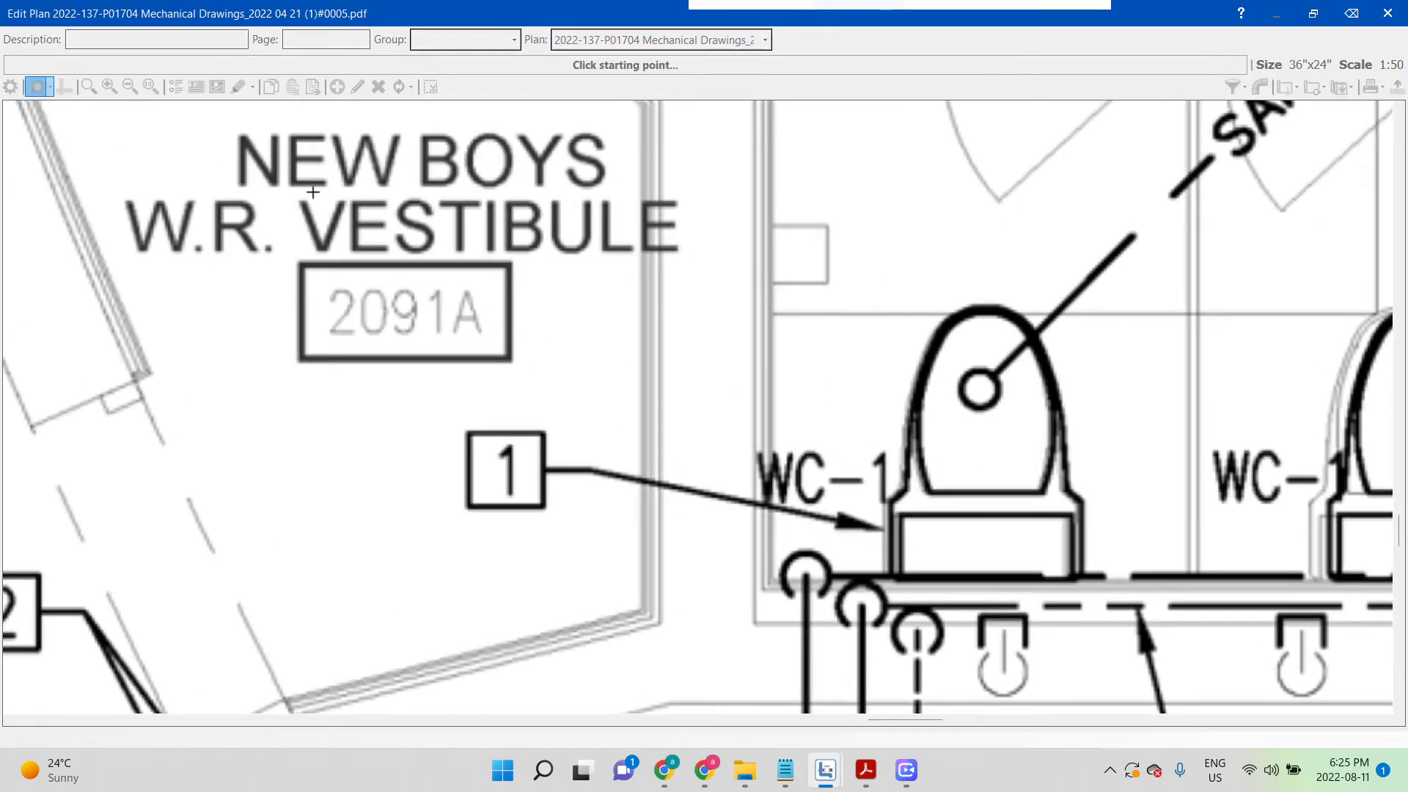
pyautogui.press('Escape')
pyautogui.click(50, 87)
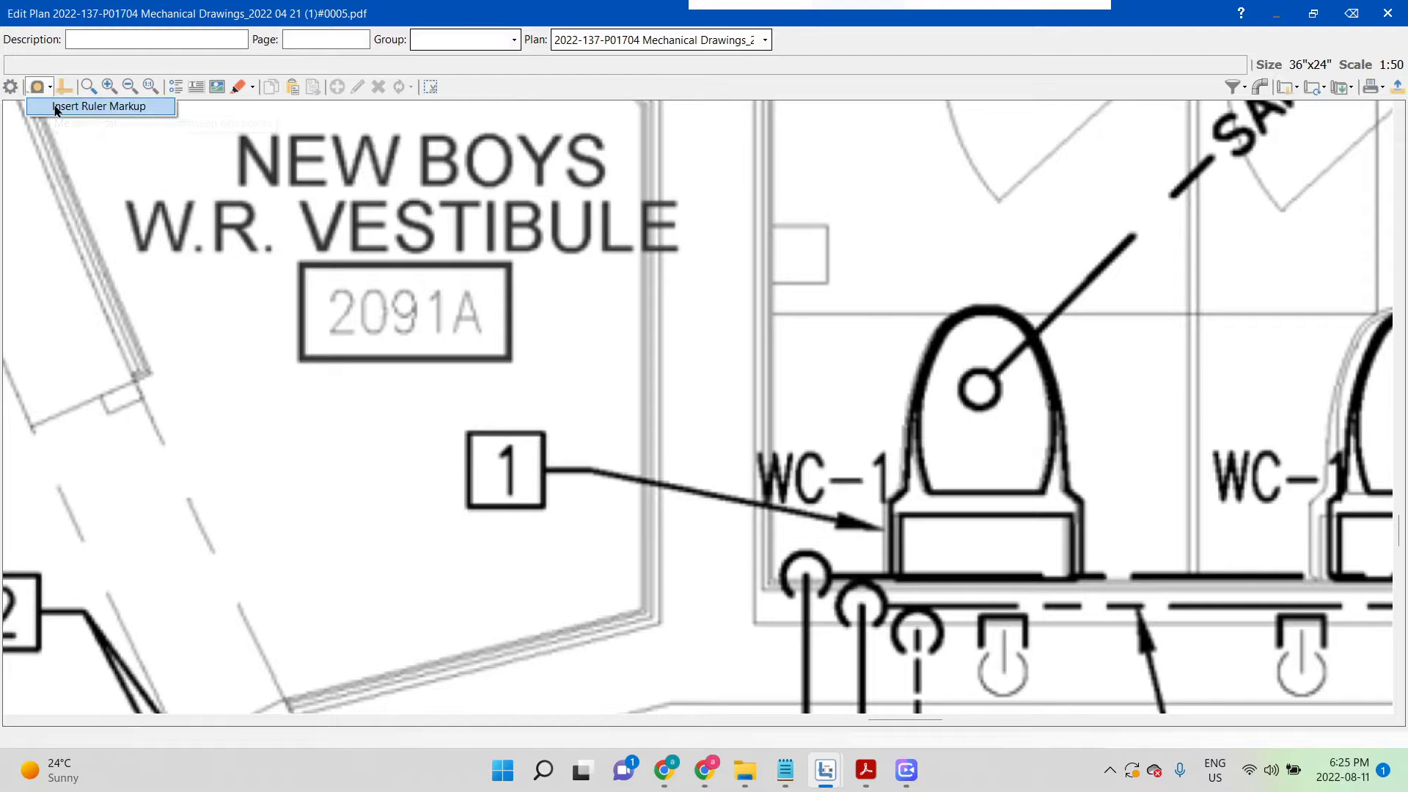
pyautogui.click(81, 121)
pyautogui.moveTo(978, 387); pyautogui.dragTo(753, 386)
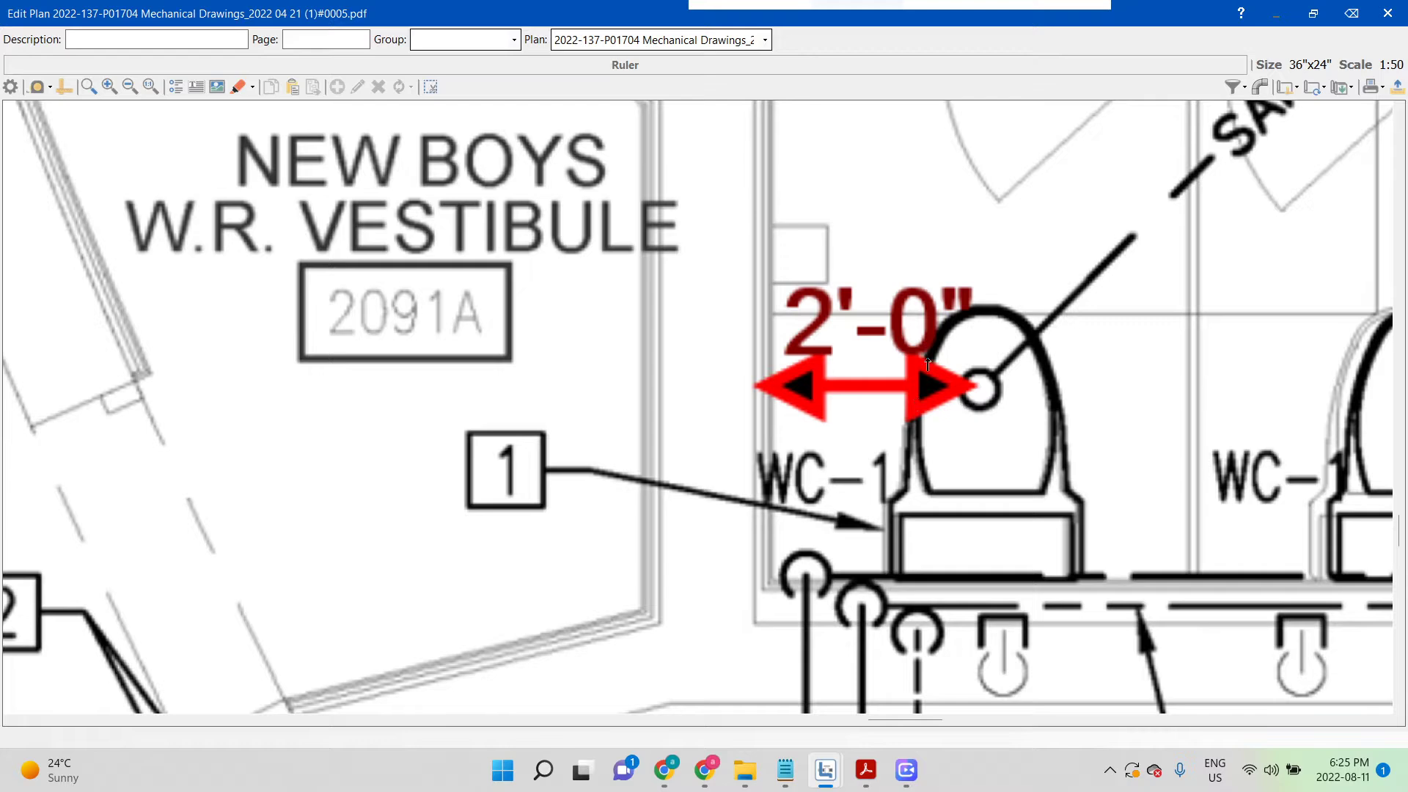
pyautogui.click(928, 380)
pyautogui.press('Delete')
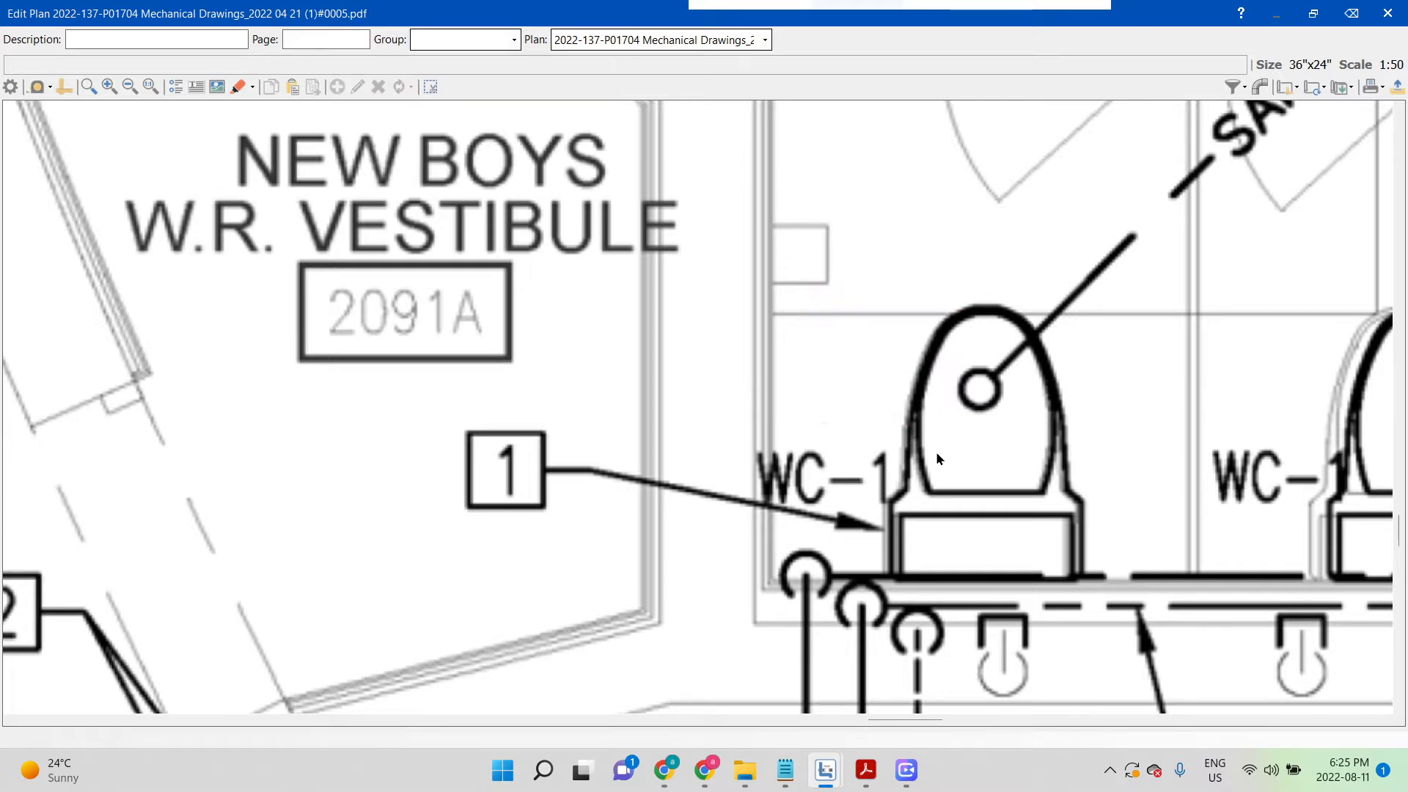
# - Measure from the second toilet's centre to the wall beside the DCW and DHW pipes with a ruler markup
pyautogui.scroll(-1, 960, 473)
pyautogui.moveTo(910, 723)
pyautogui.mouseDown()
pyautogui.moveTo(1031, 740)
pyautogui.moveTo(961, 726)
pyautogui.mouseUp()
pyautogui.scroll(-1, 687, 521)
pyautogui.scroll(-2, 675, 506)
pyautogui.scroll(4, 660, 491)
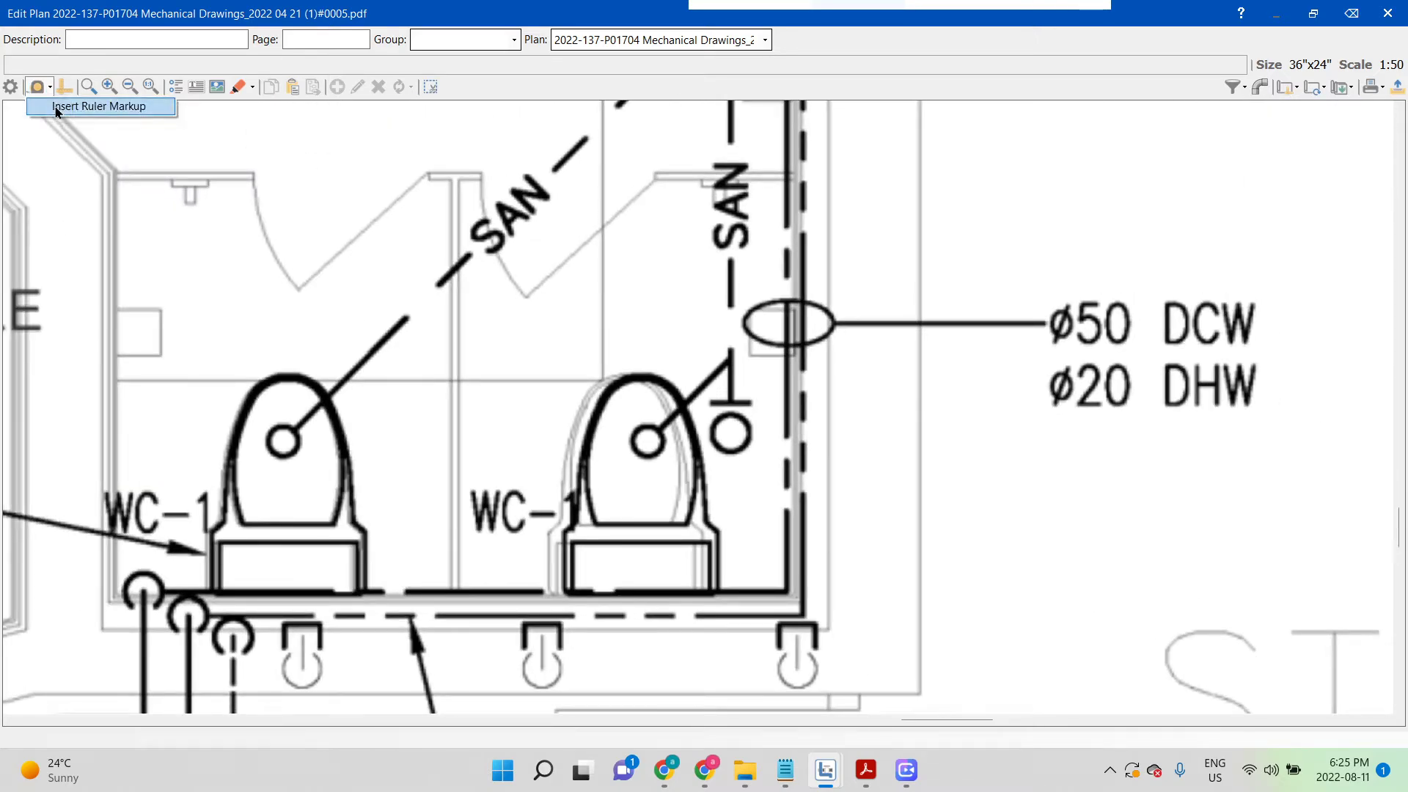
pyautogui.click(37, 87)
pyautogui.moveTo(647, 440); pyautogui.dragTo(787, 443)
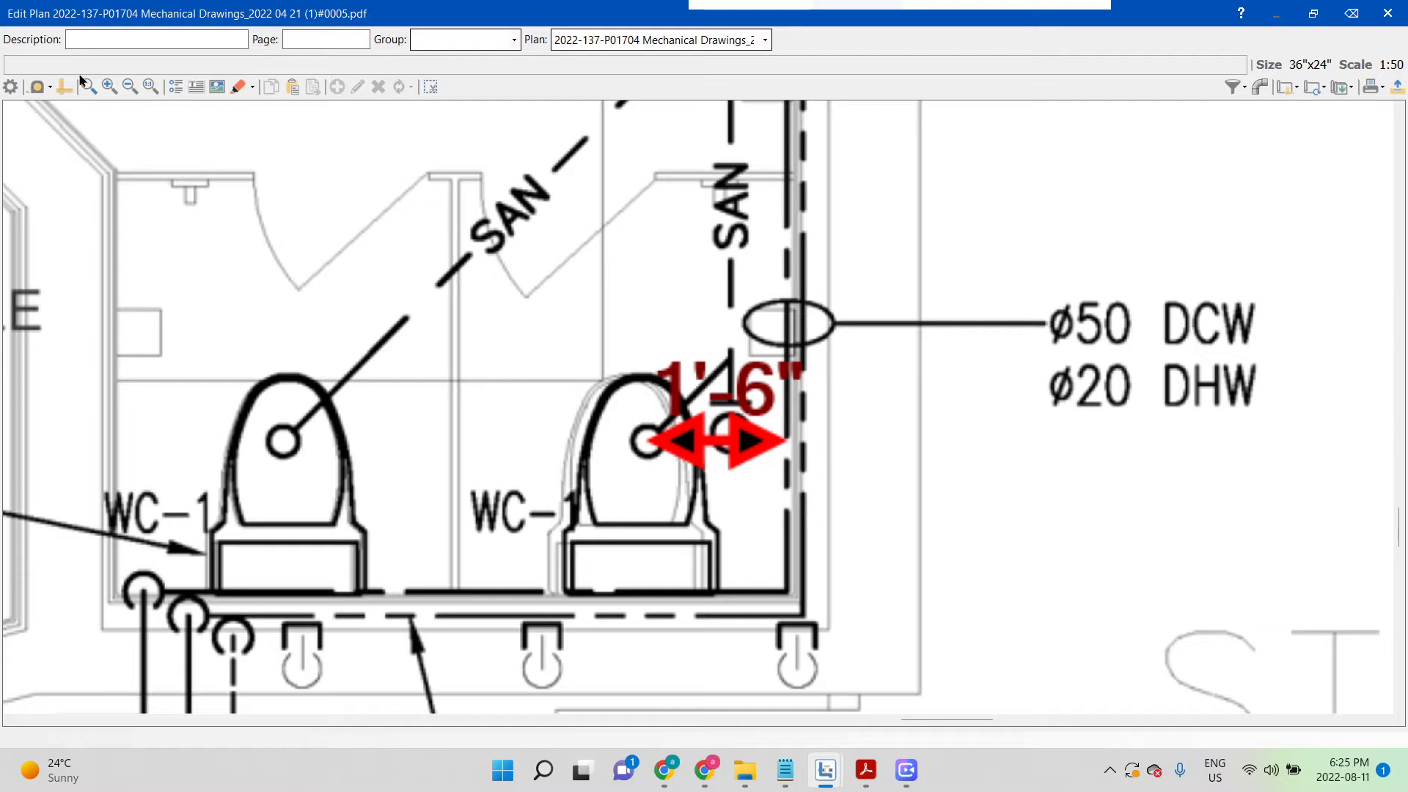
# - Measure the full width of the first toilet stall with a ruler markup, and delete that markup
pyautogui.click(64, 86)
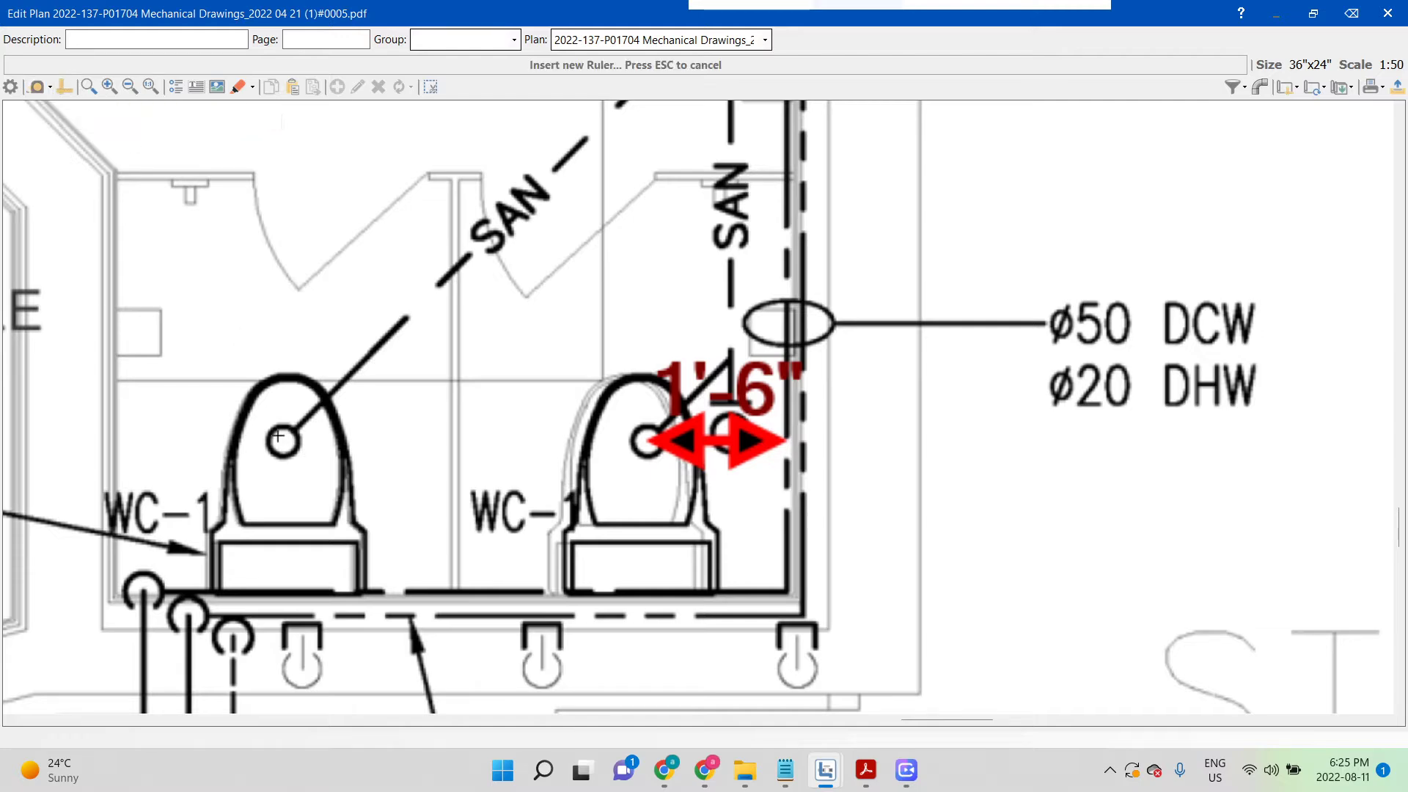
pyautogui.moveTo(116, 438); pyautogui.dragTo(451, 441)
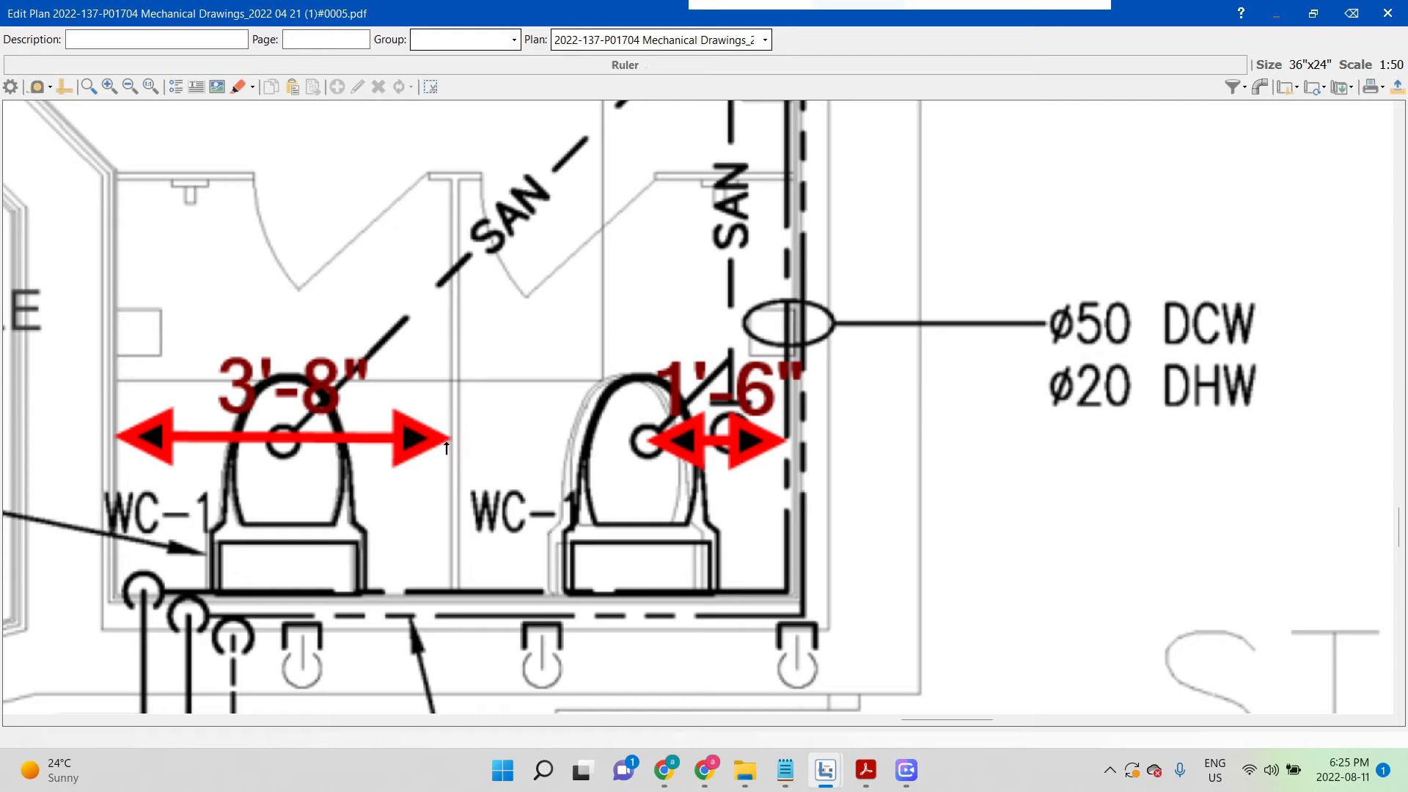
pyautogui.click(289, 431)
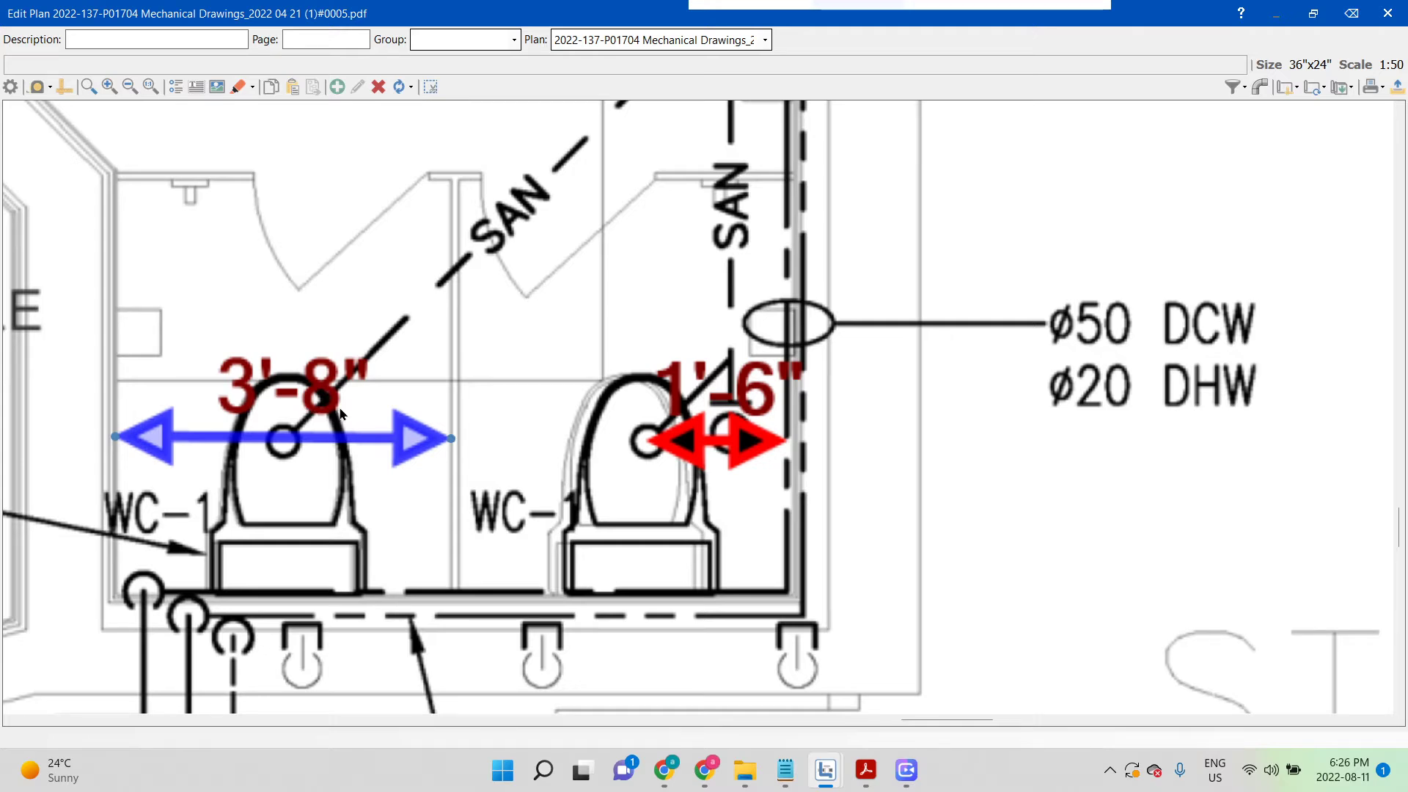
pyautogui.press('Delete')
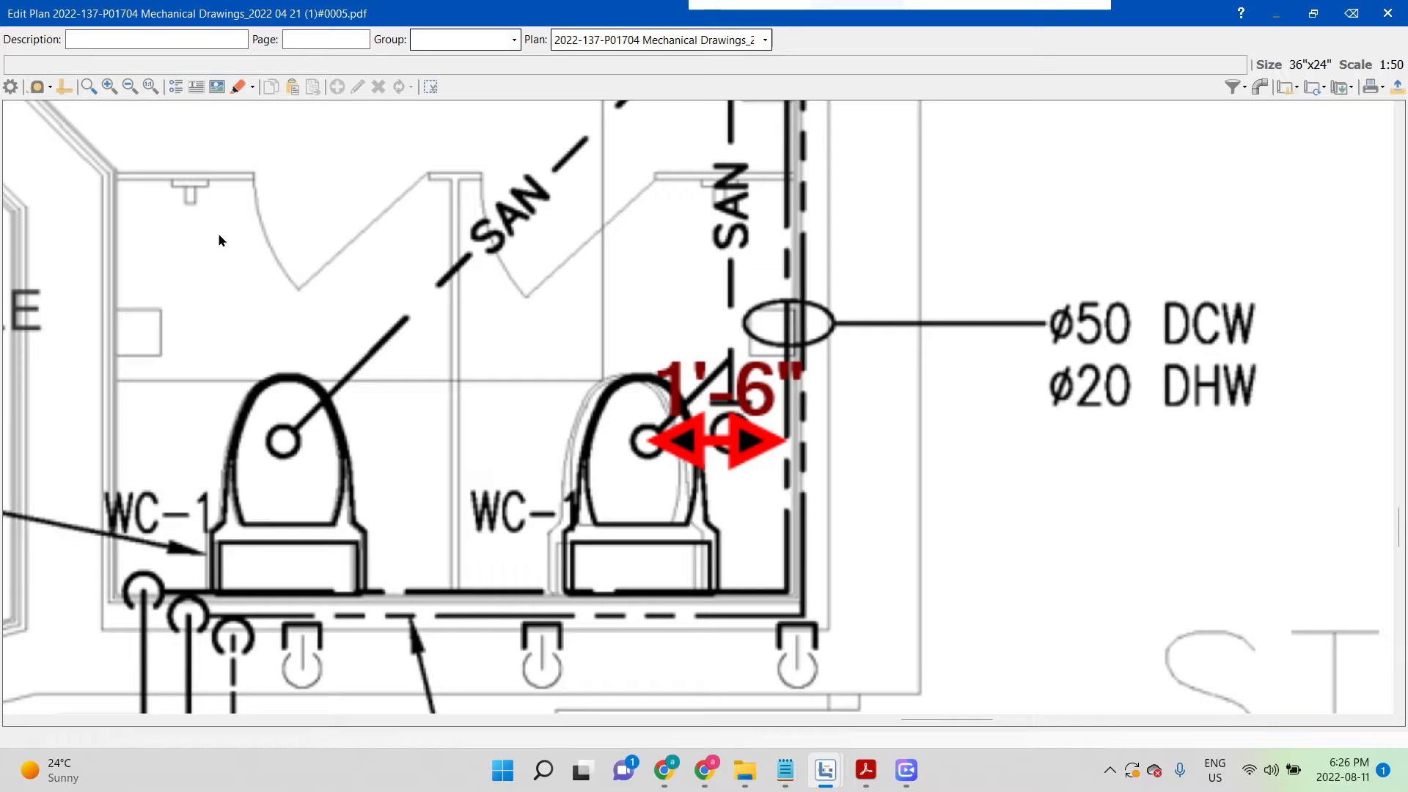
# - Measure from the first toilet's centre to the stall's left wall, and delete both remaining ruler markups
pyautogui.click(35, 86)
pyautogui.moveTo(283, 442); pyautogui.dragTo(126, 447)
pyautogui.click(65, 87)
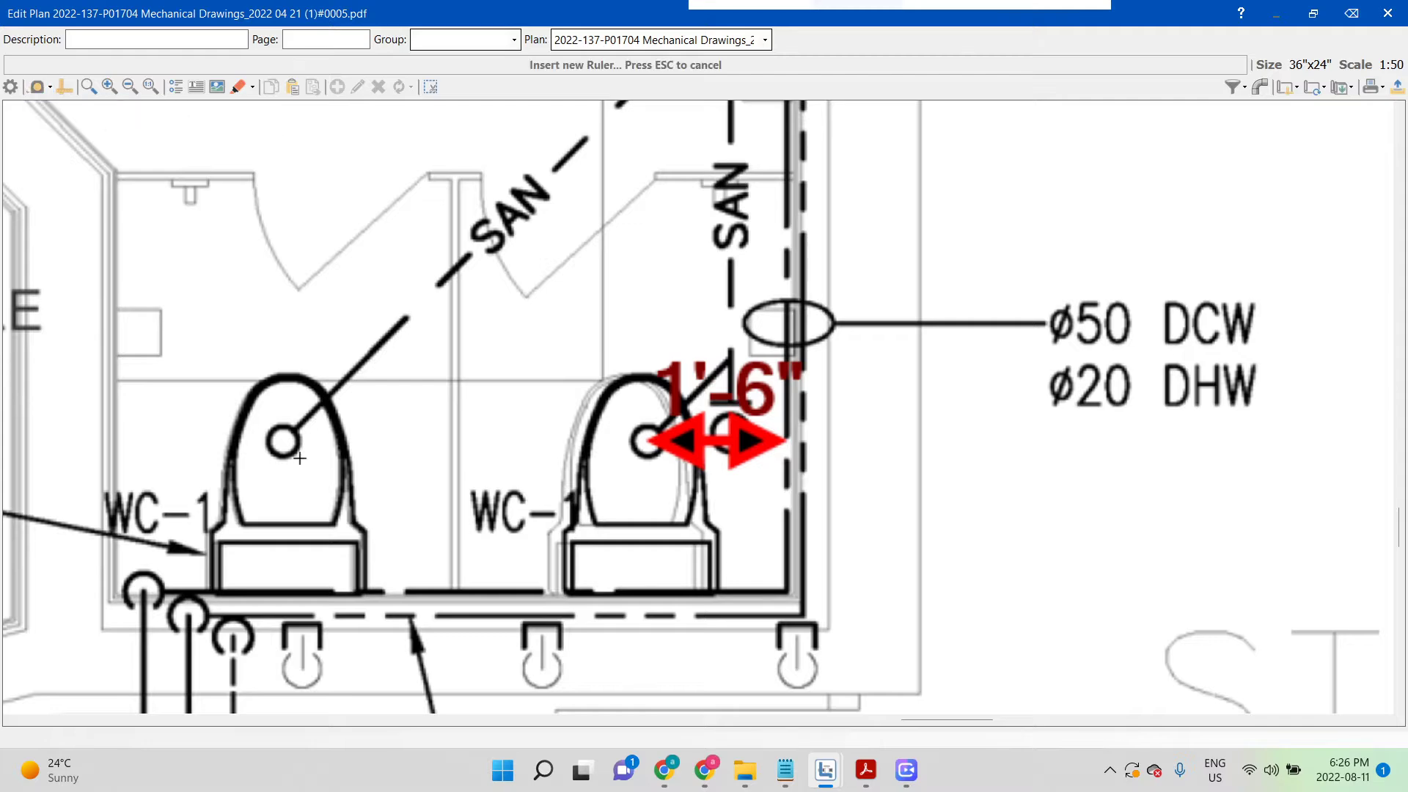
pyautogui.moveTo(284, 444); pyautogui.dragTo(115, 449)
pyautogui.click(163, 443)
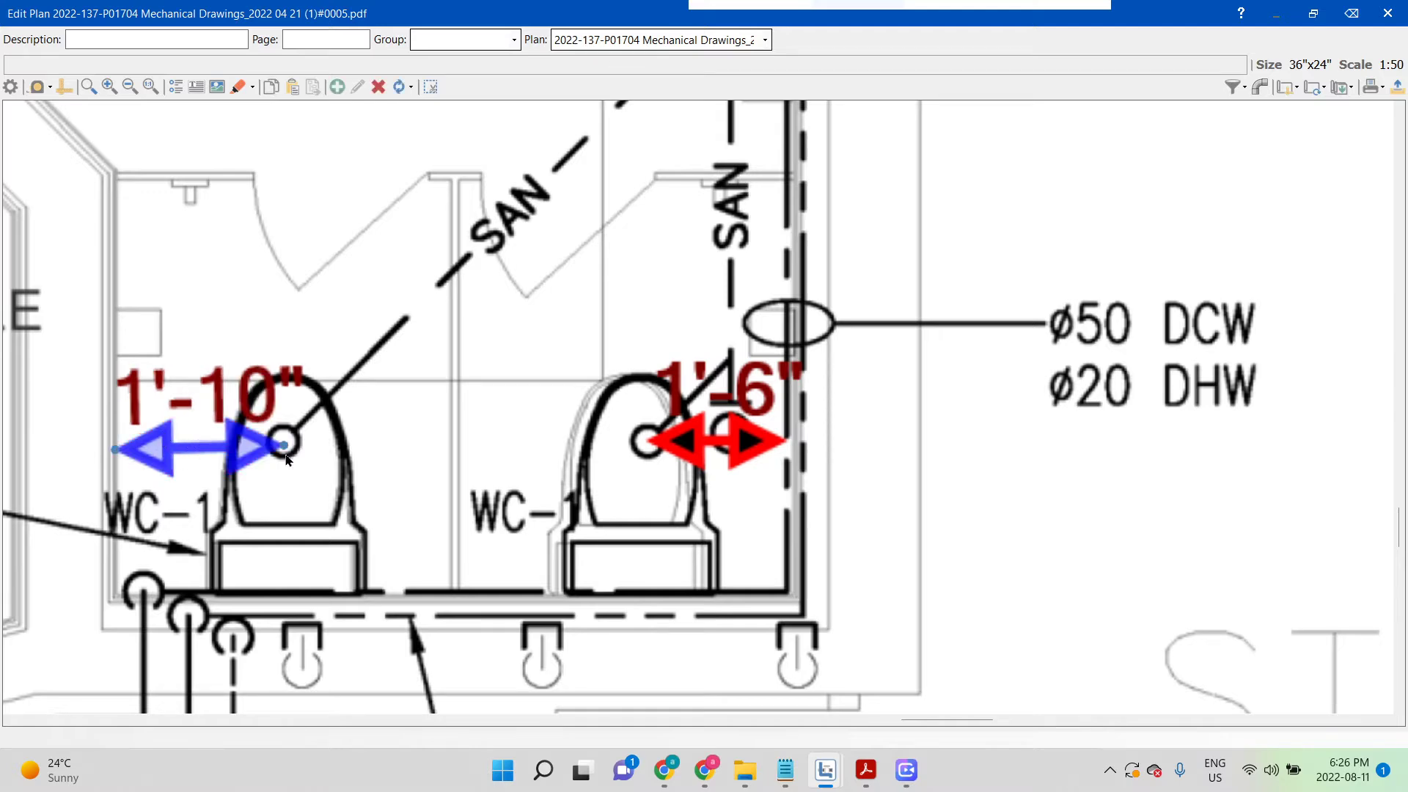
pyautogui.press('Delete')
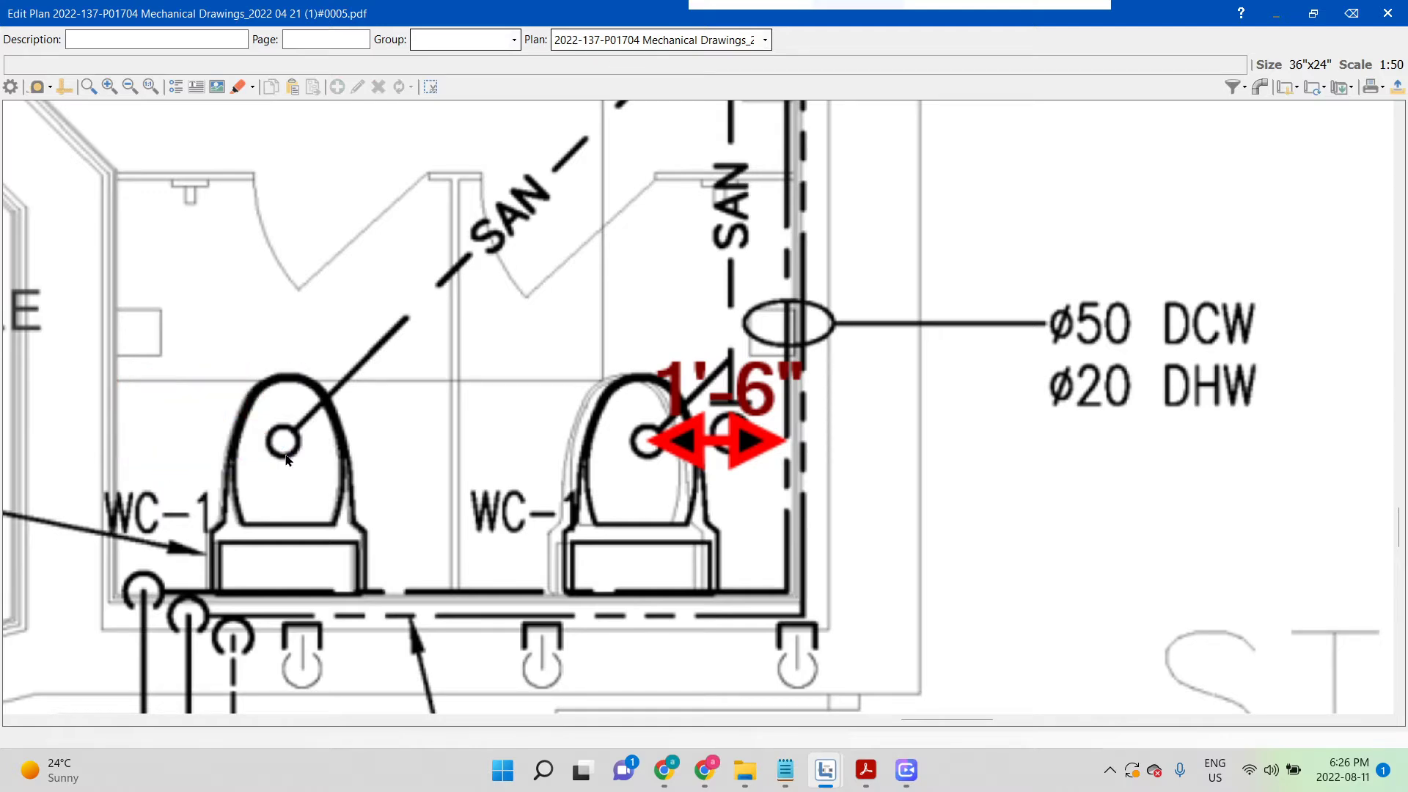
pyautogui.click(692, 440)
pyautogui.press('Delete')
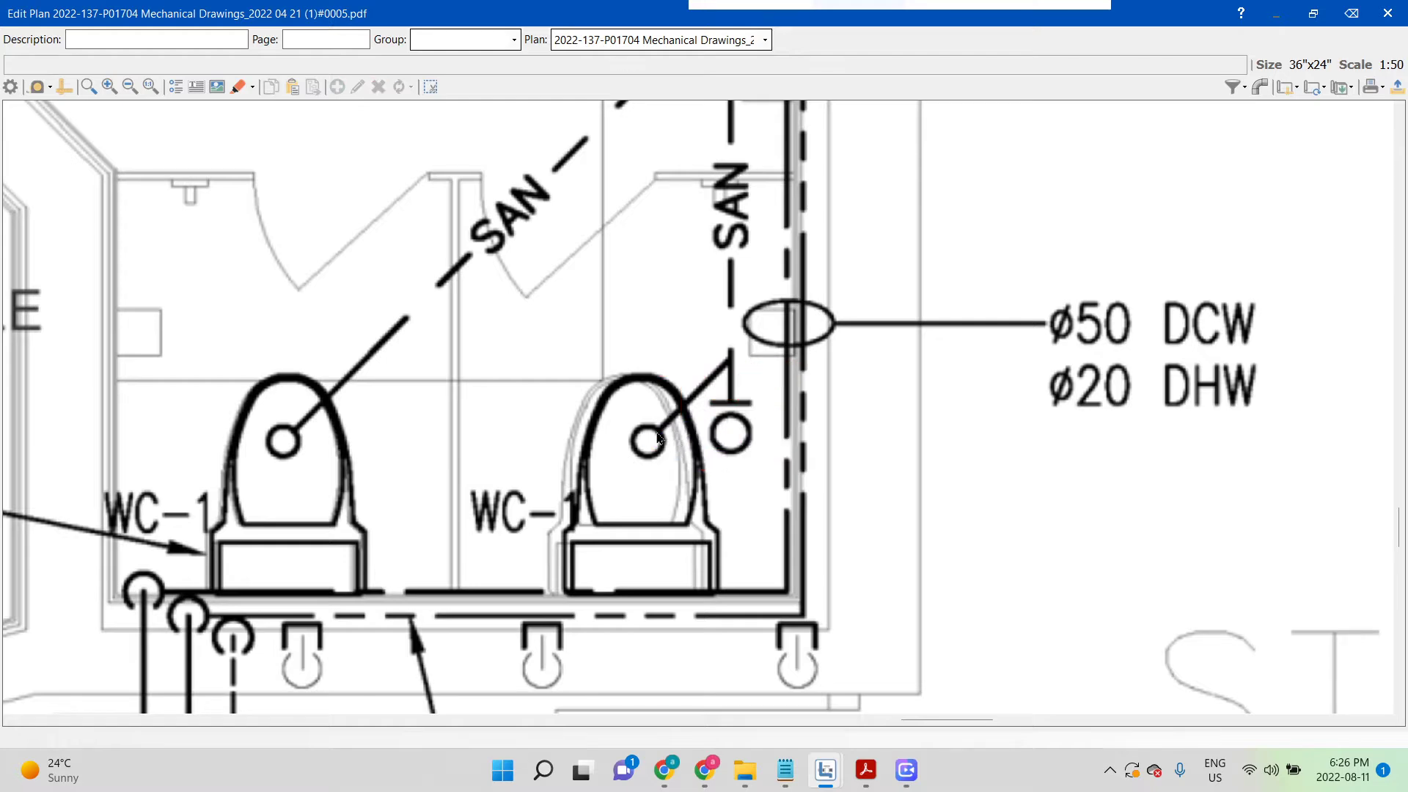
# - Review the available plan scale options and leave them without making a change
pyautogui.scroll(-2, 1129, 462)
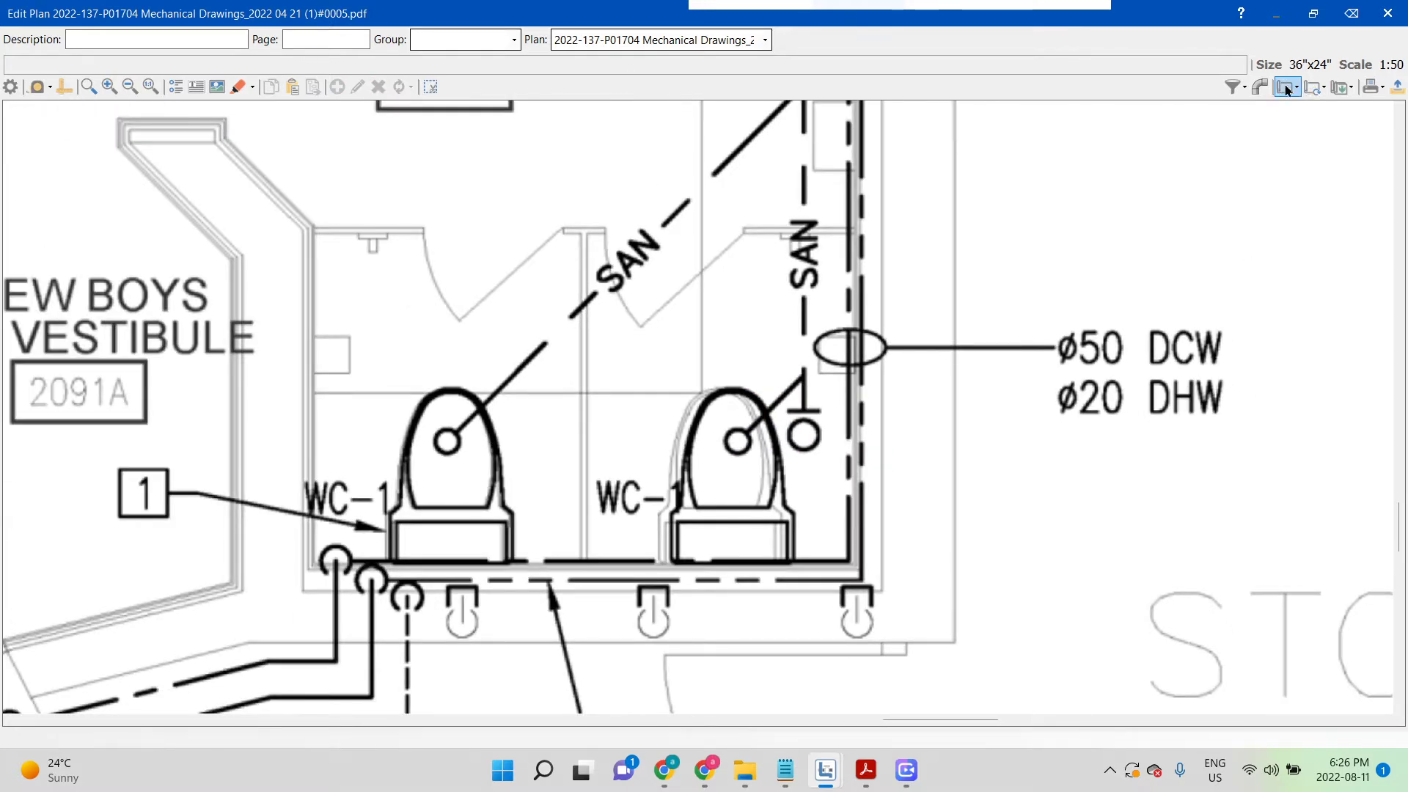
pyautogui.click(1263, 88)
pyautogui.click(1261, 110)
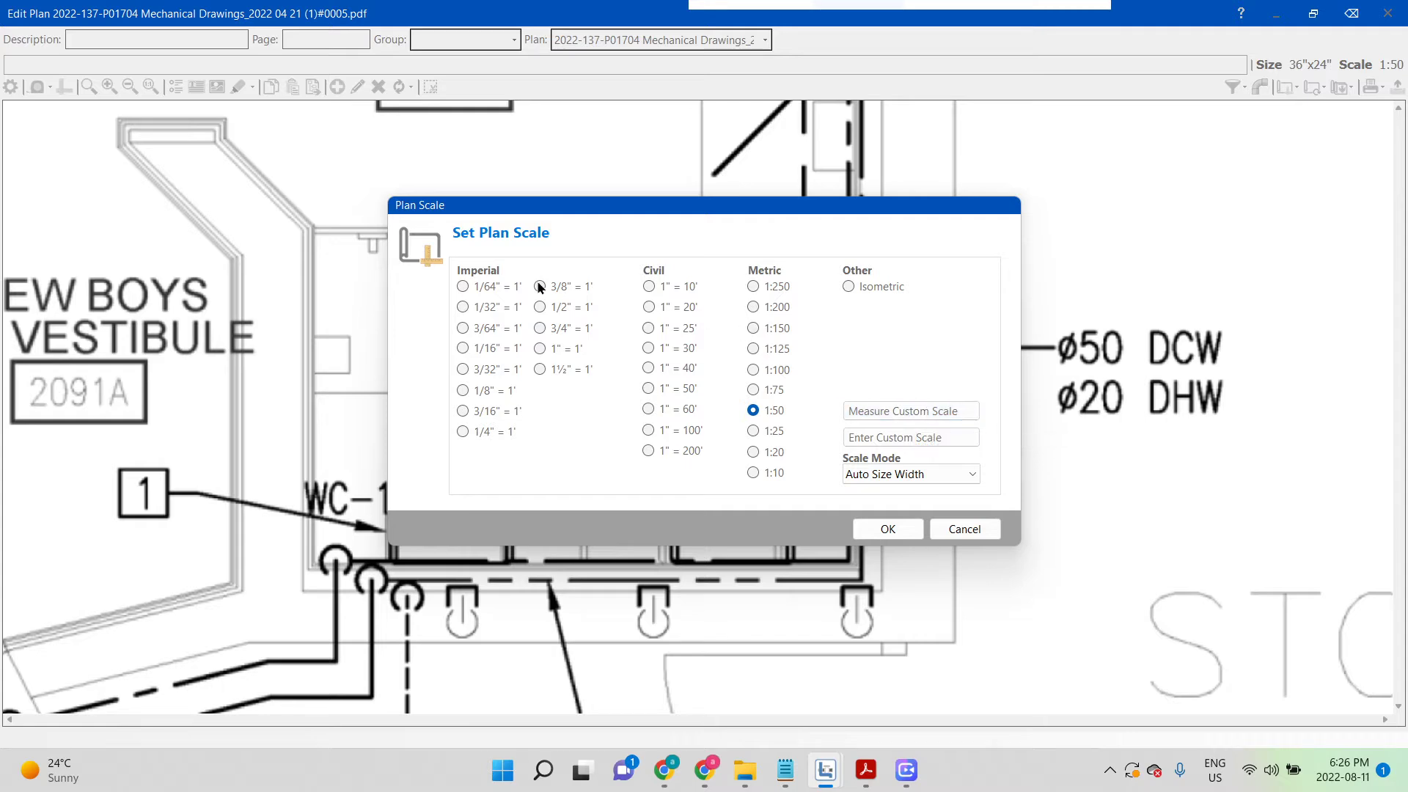
pyautogui.click(962, 528)
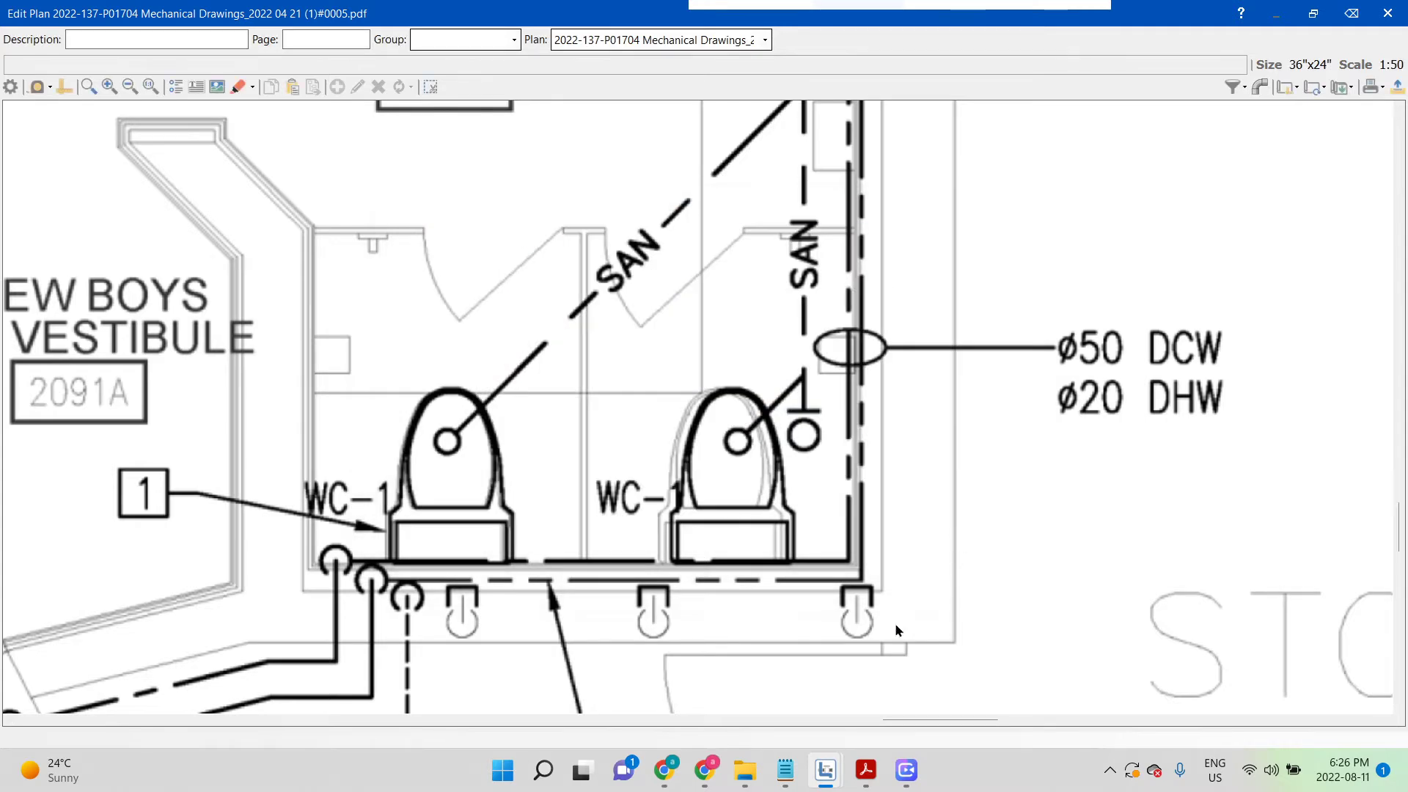
# - Close the plan and its job, and open the 4900 YONGE ORIGINAL job from the job list
pyautogui.click(1390, 16)
pyautogui.click(1393, 15)
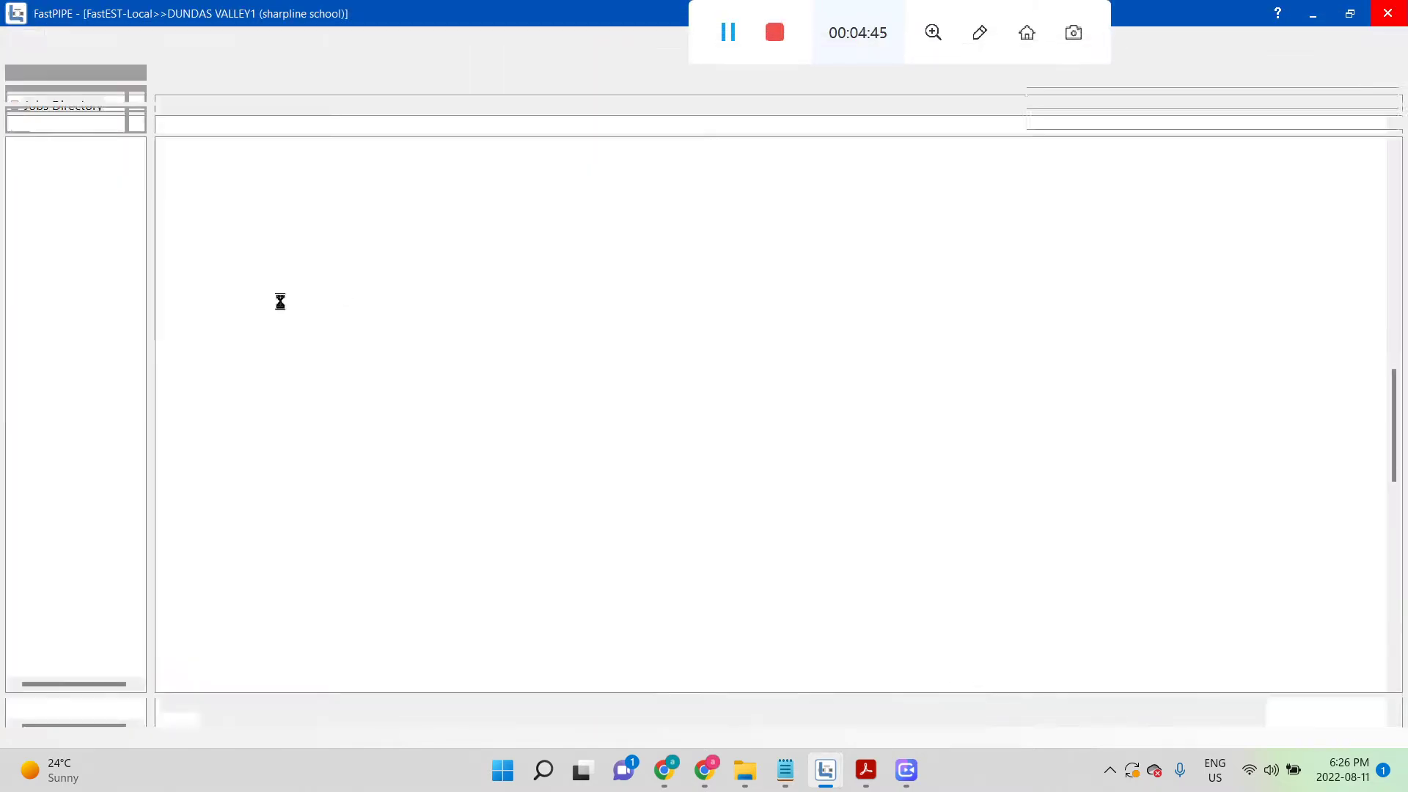
pyautogui.click(244, 307)
pyautogui.press('4')
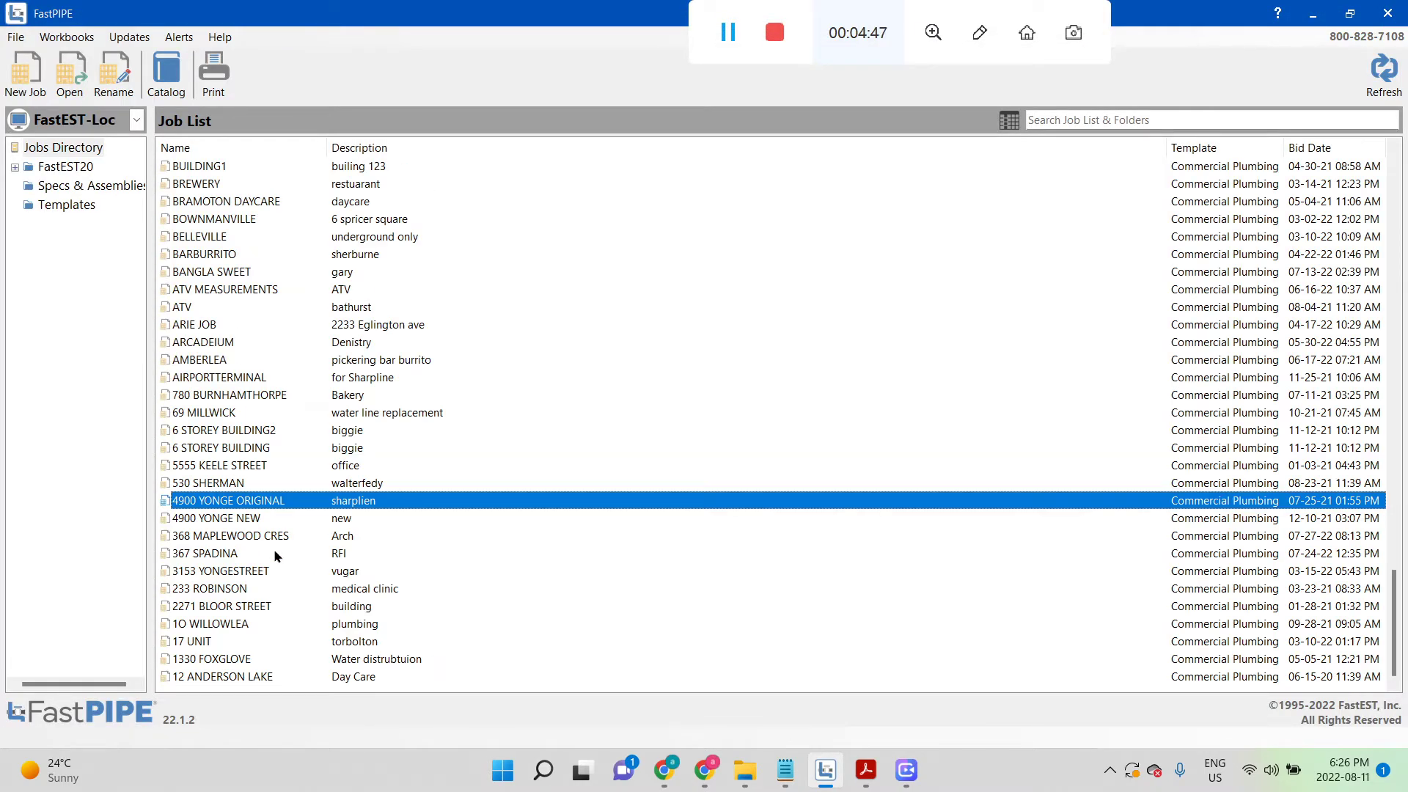
pyautogui.doubleClick(290, 502)
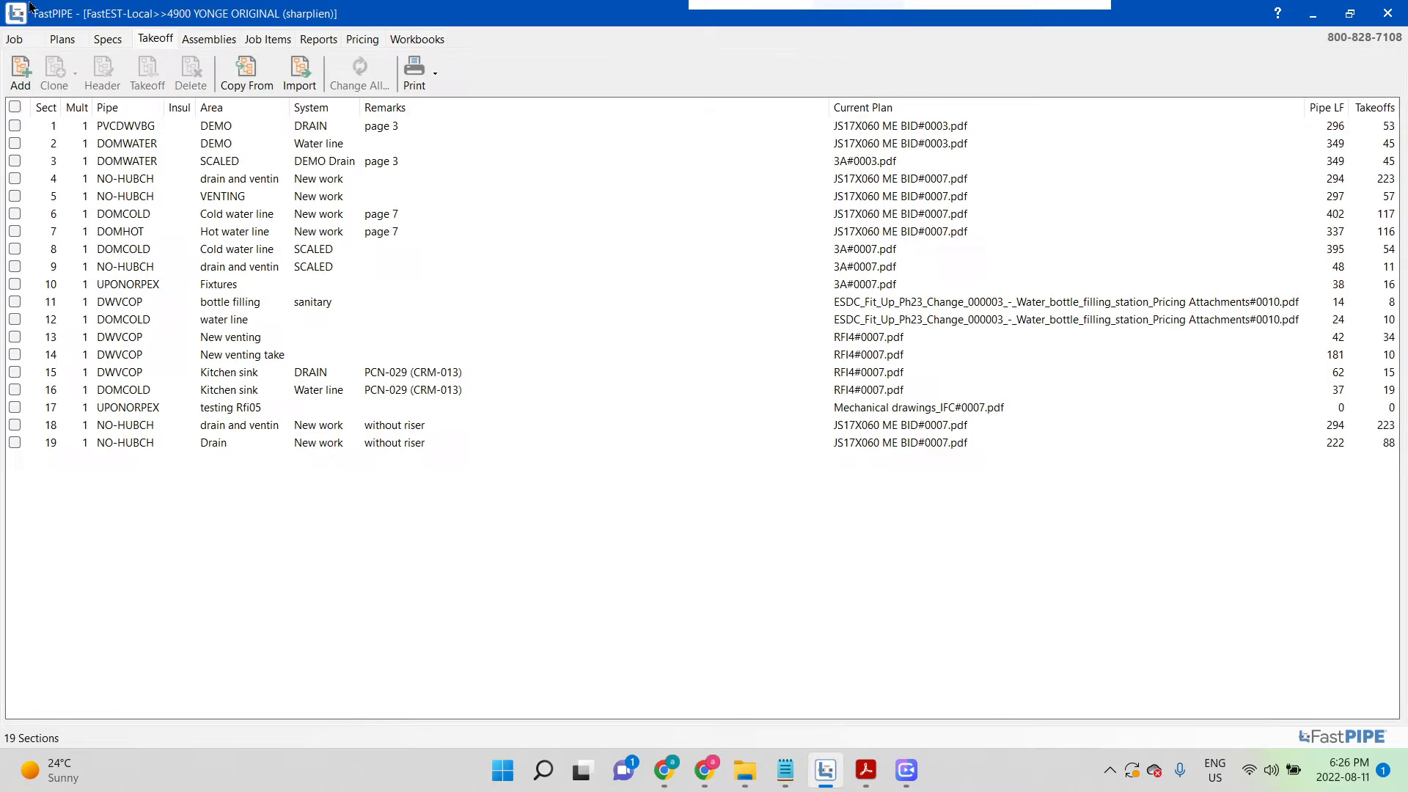
# - Open the 3A#0007.pdf plan and examine the scale noted in its title block
pyautogui.click(63, 39)
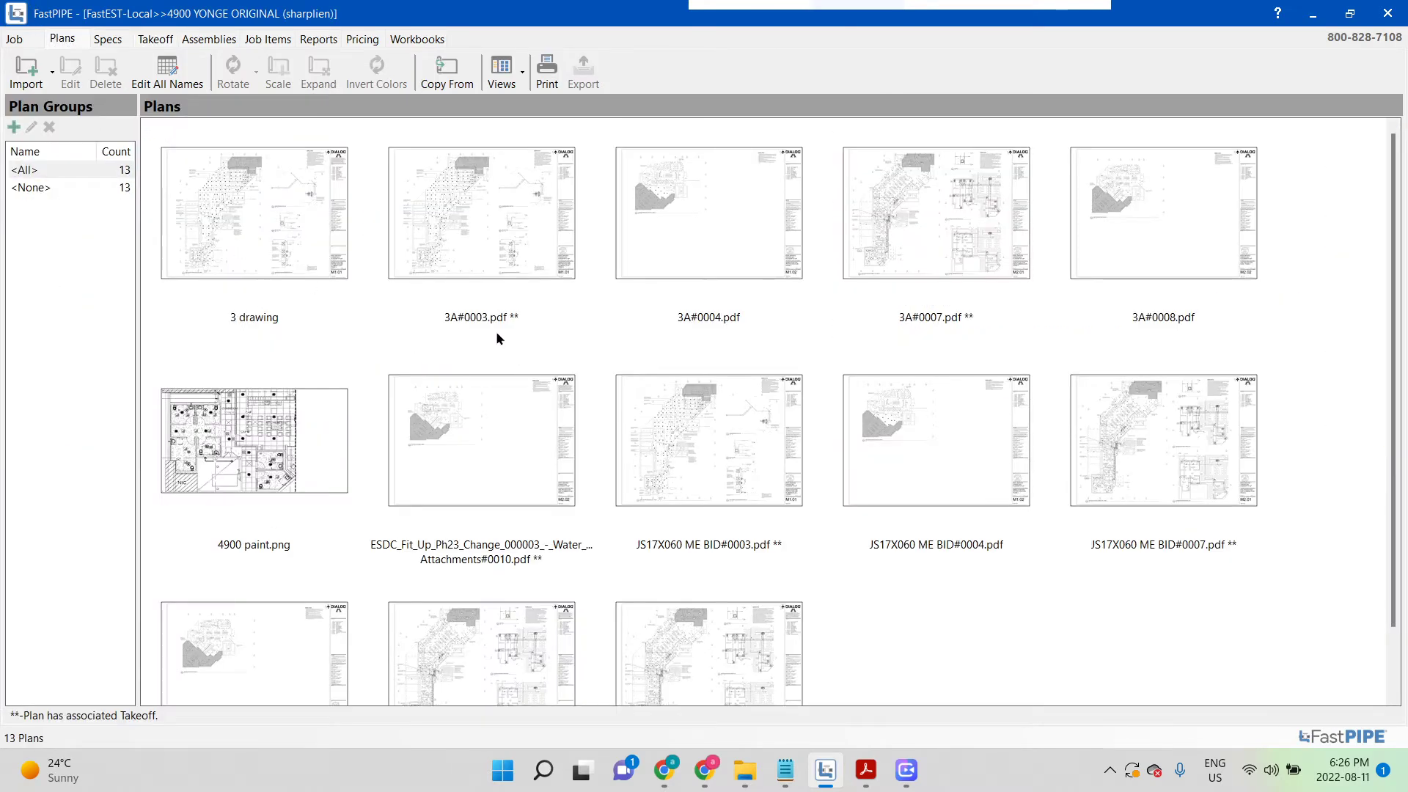
pyautogui.click(965, 214)
pyautogui.doubleClick(965, 214)
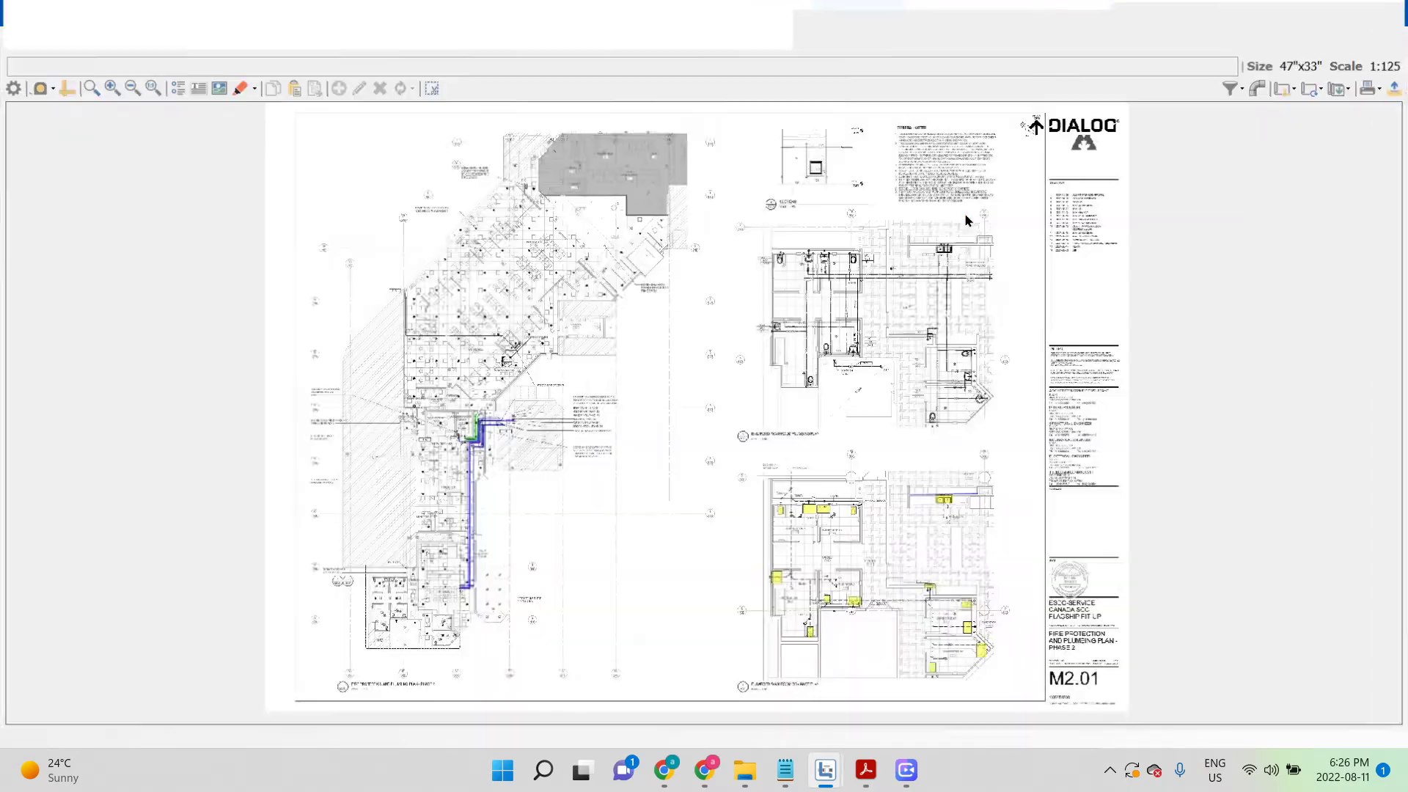
pyautogui.scroll(3, 1070, 671)
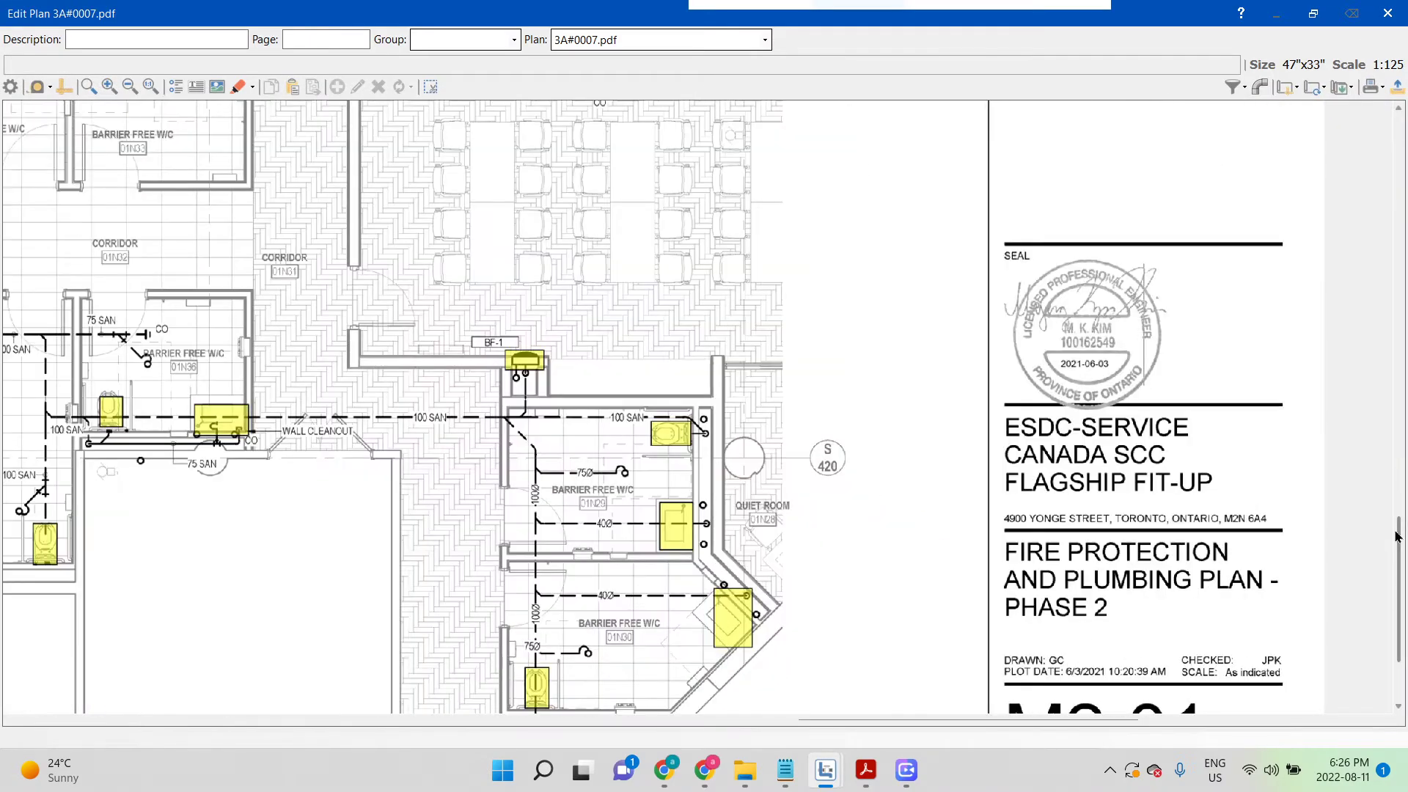
pyautogui.moveTo(1397, 532); pyautogui.dragTo(1397, 569)
pyautogui.scroll(2, 1166, 563)
pyautogui.moveTo(1216, 471); pyautogui.dragTo(971, 557)
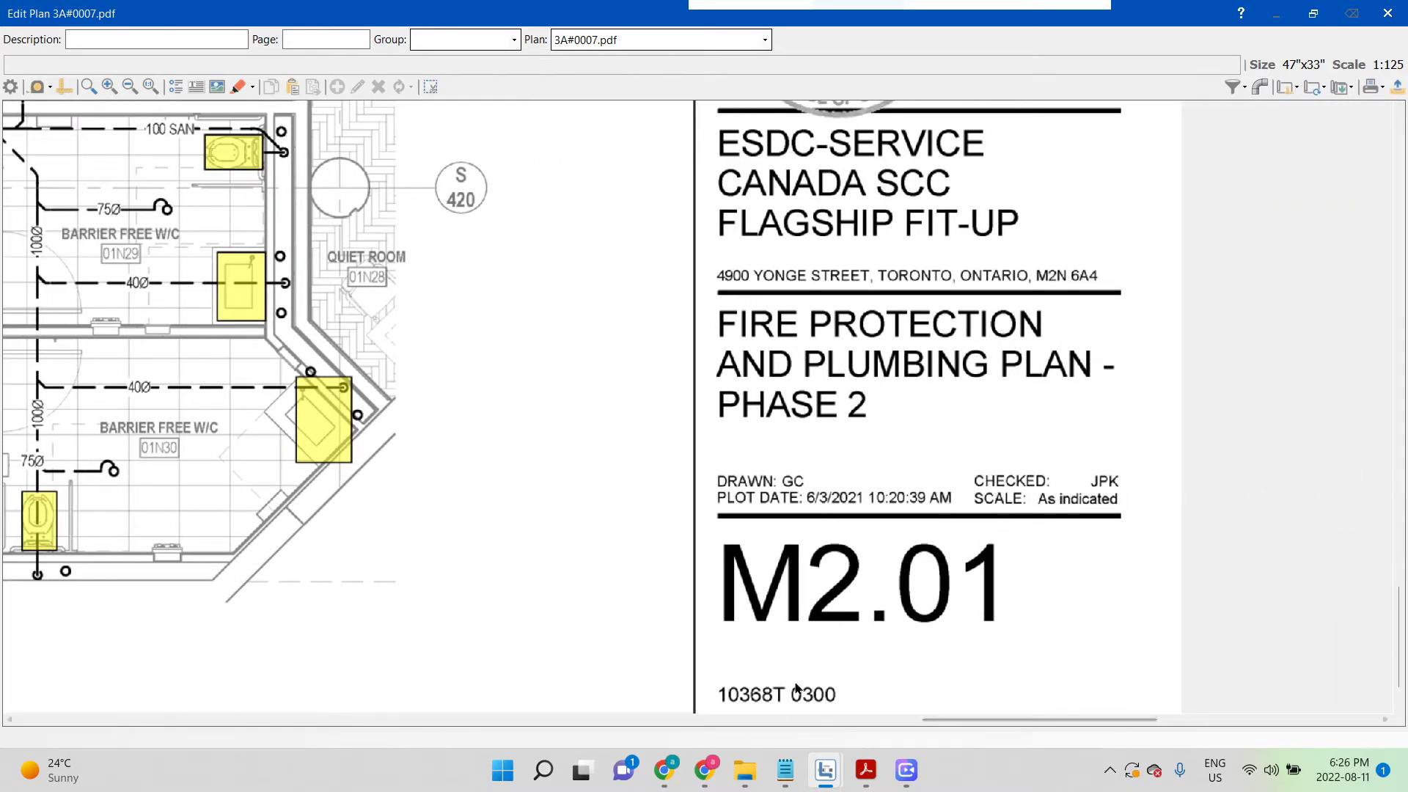
# - Examine the scale noted under the Fire Protection and Plumbing Plan - Phase 2 drawing on the 3A#0007.pdf sheet
pyautogui.scroll(-5, 796, 685)
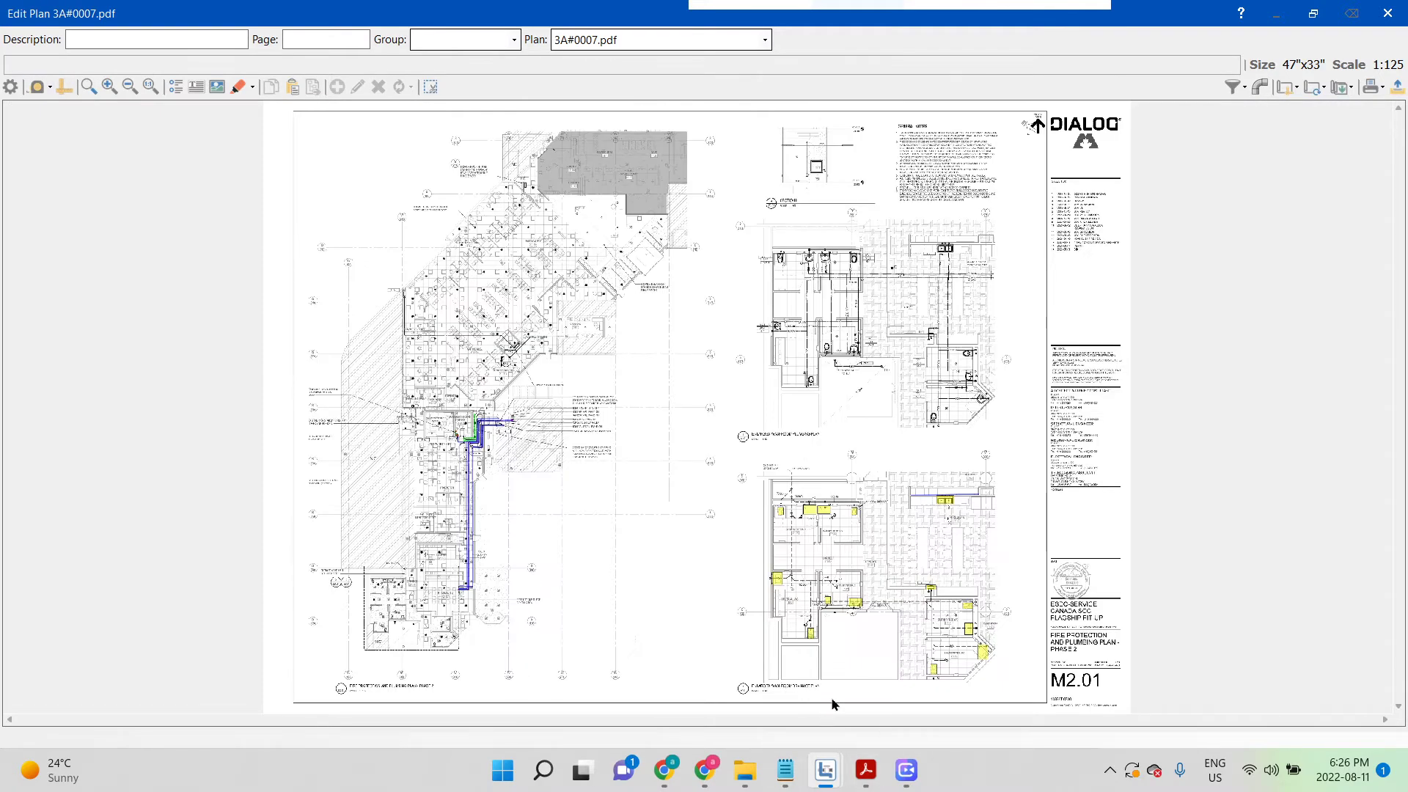
pyautogui.scroll(3, 383, 520)
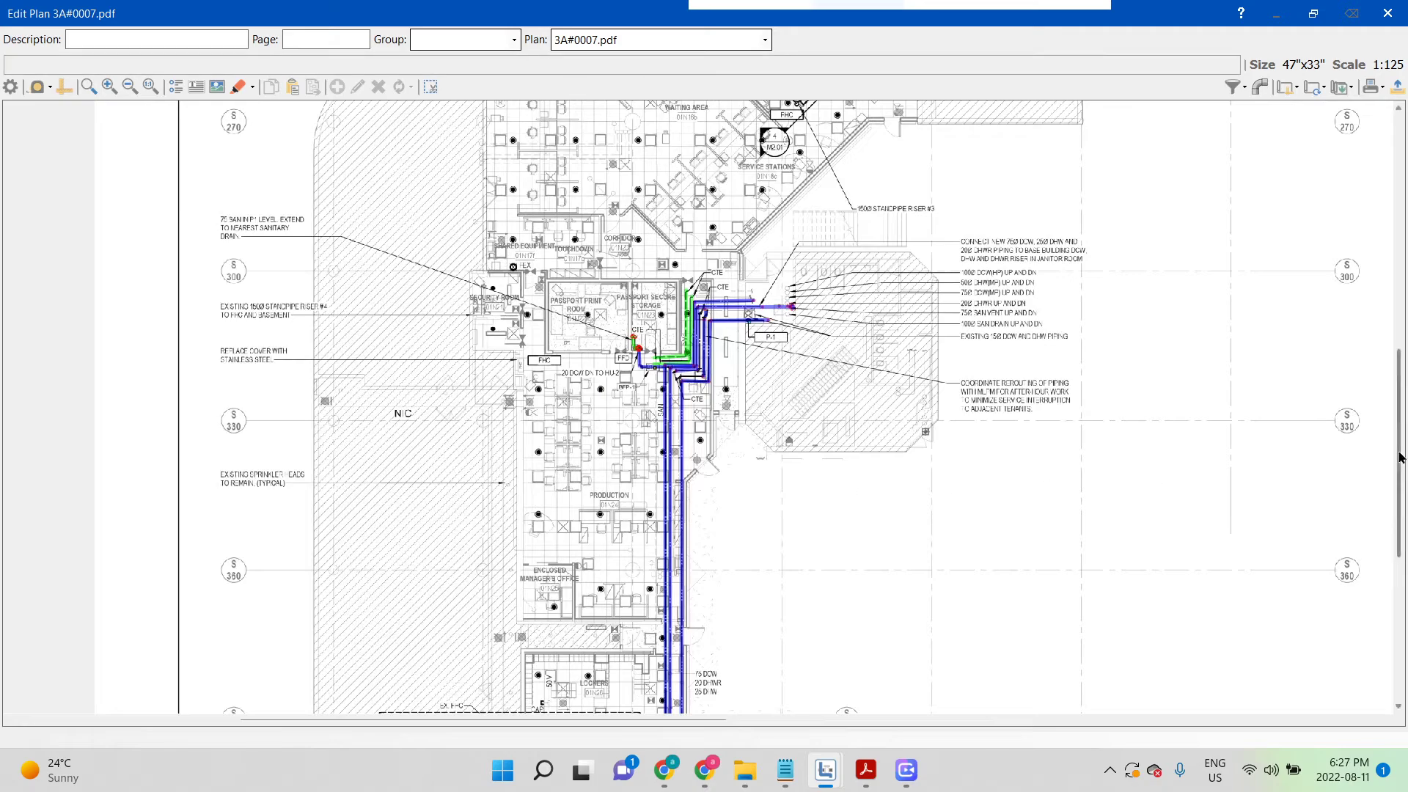
pyautogui.moveTo(1400, 458); pyautogui.dragTo(1392, 598)
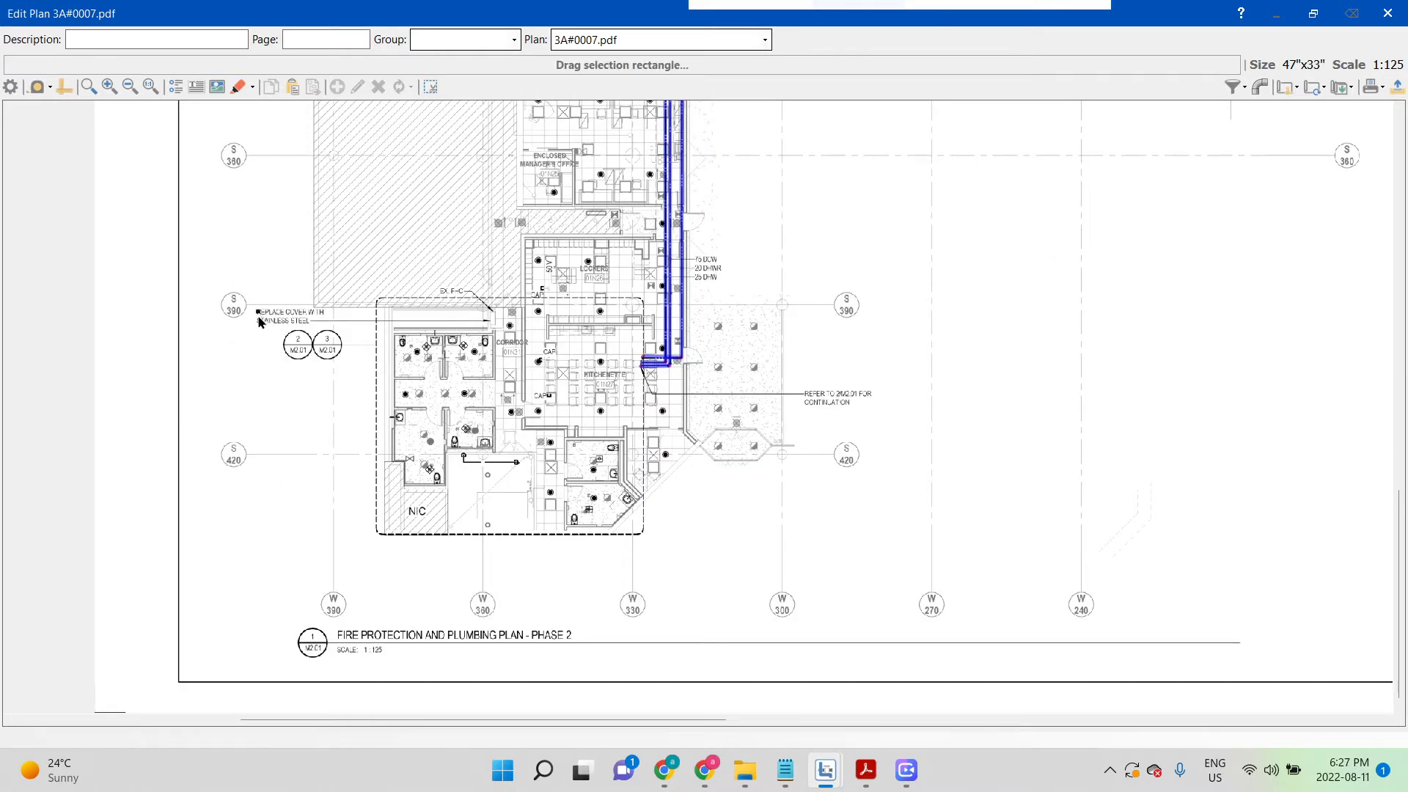
pyautogui.scroll(2, 322, 363)
pyautogui.scroll(1, 258, 332)
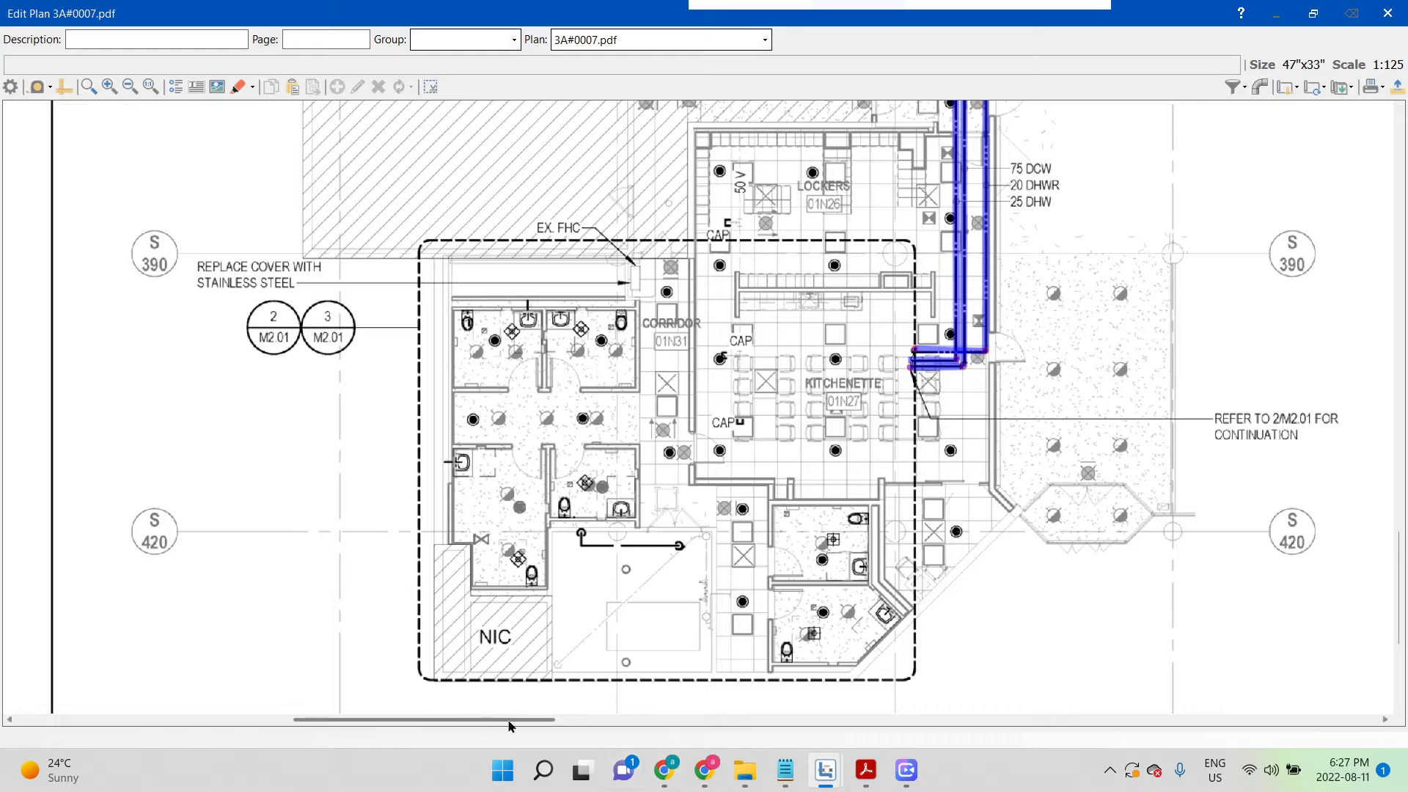
pyautogui.scroll(-8, 743, 476)
pyautogui.scroll(10, 756, 477)
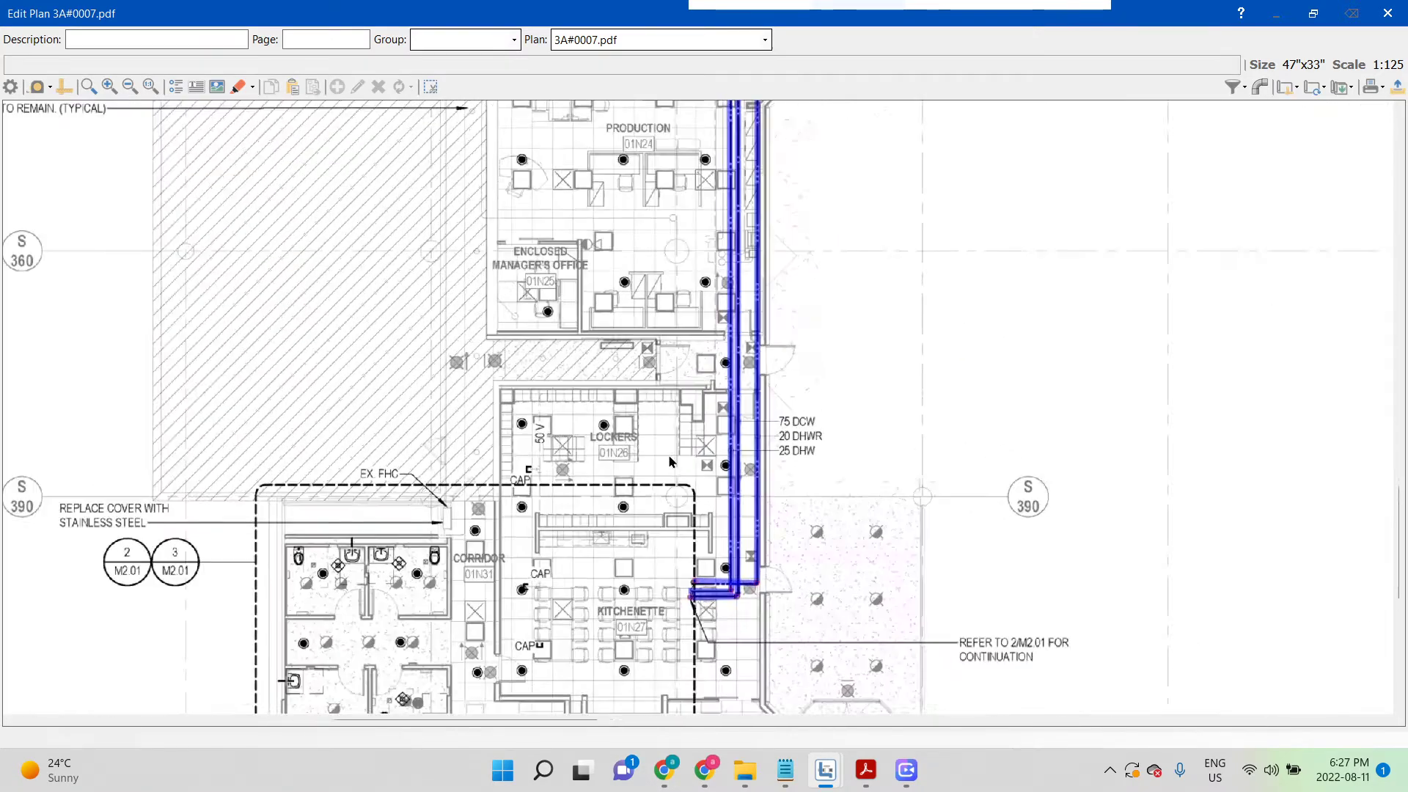
pyautogui.scroll(-8, 534, 680)
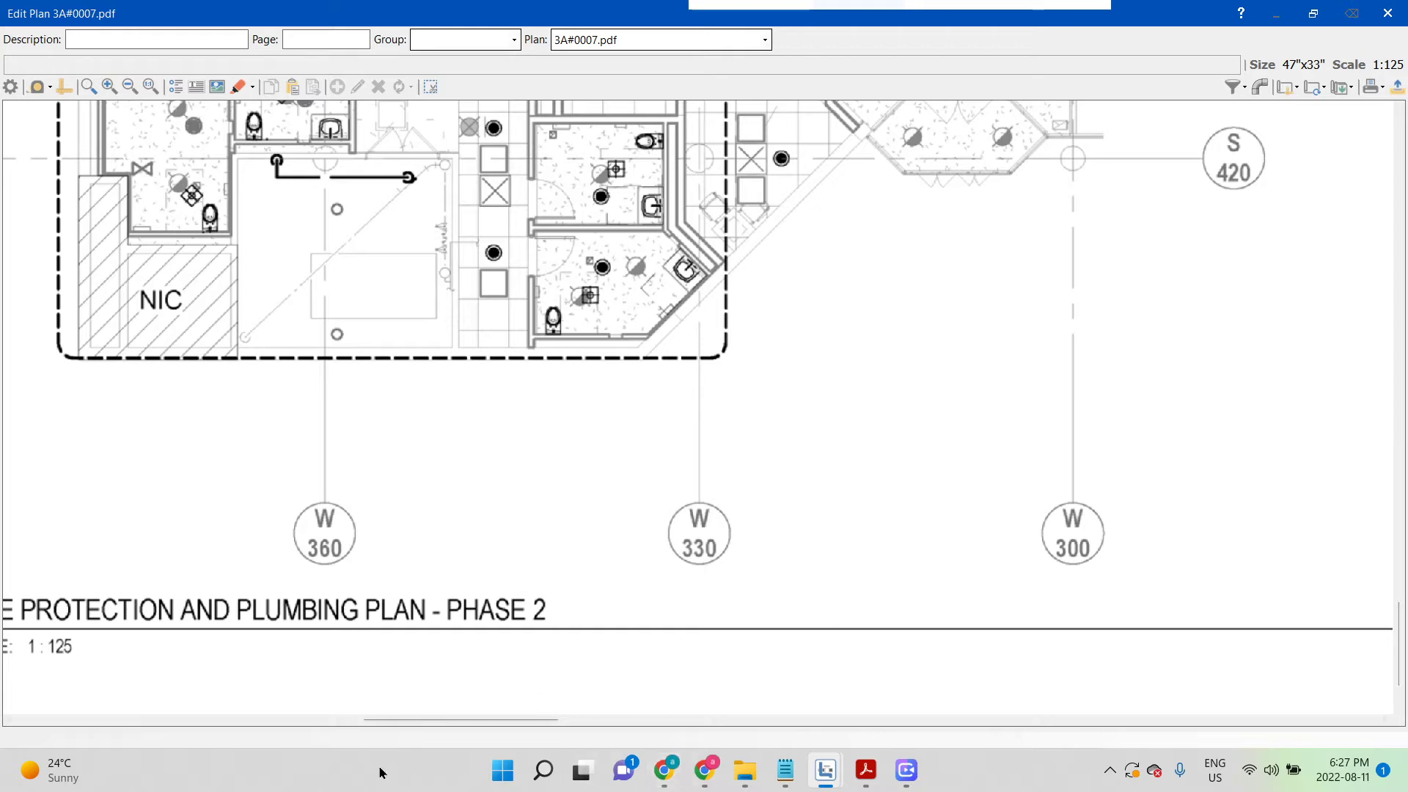
pyautogui.moveTo(415, 726); pyautogui.dragTo(353, 728)
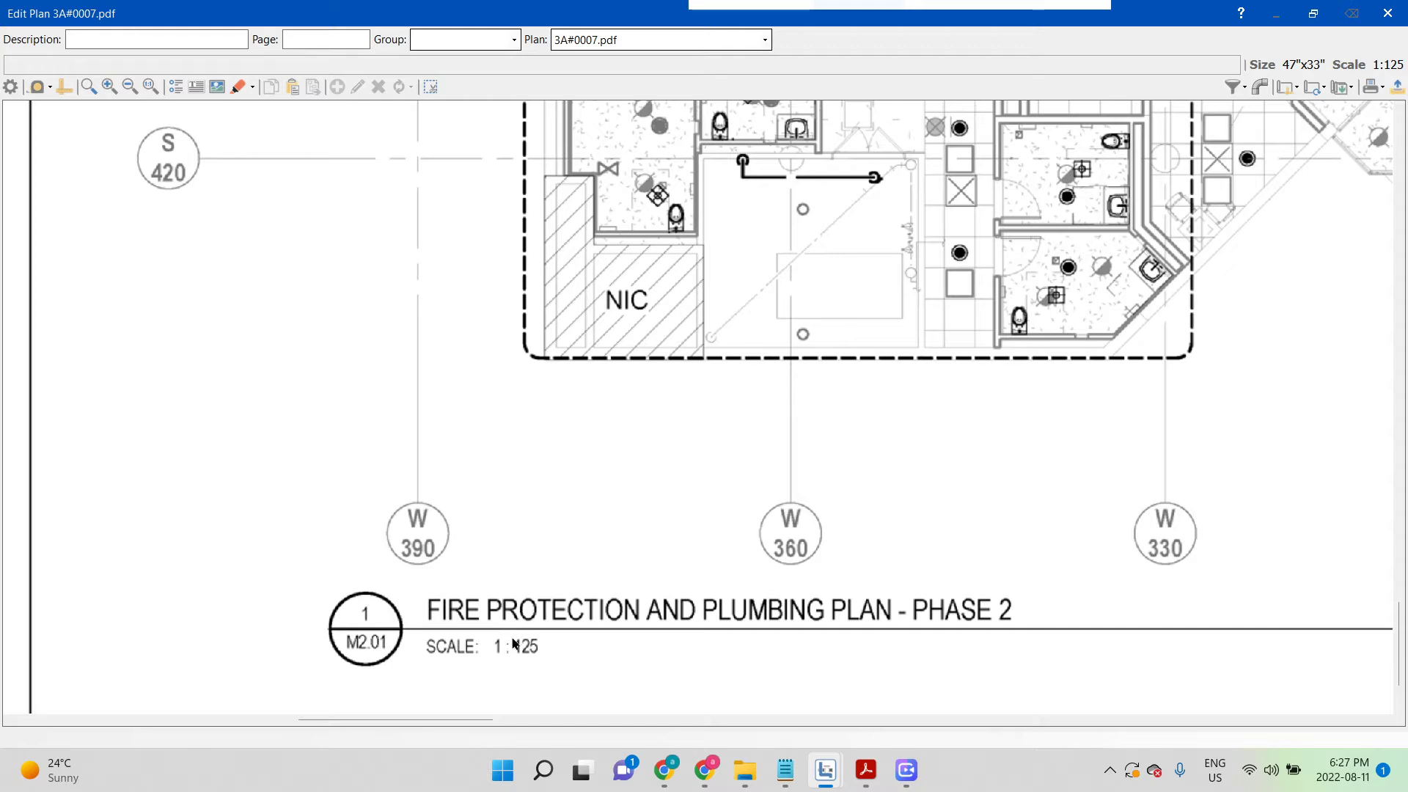
pyautogui.keyDown('ctrl'); pyautogui.scroll(-1, 1155, 381); pyautogui.keyUp('ctrl')
# - Try to add a 1:125 scaled region over the Fire Protection and Plumbing Plan - Phase 2 drawing
pyautogui.click(1287, 87)
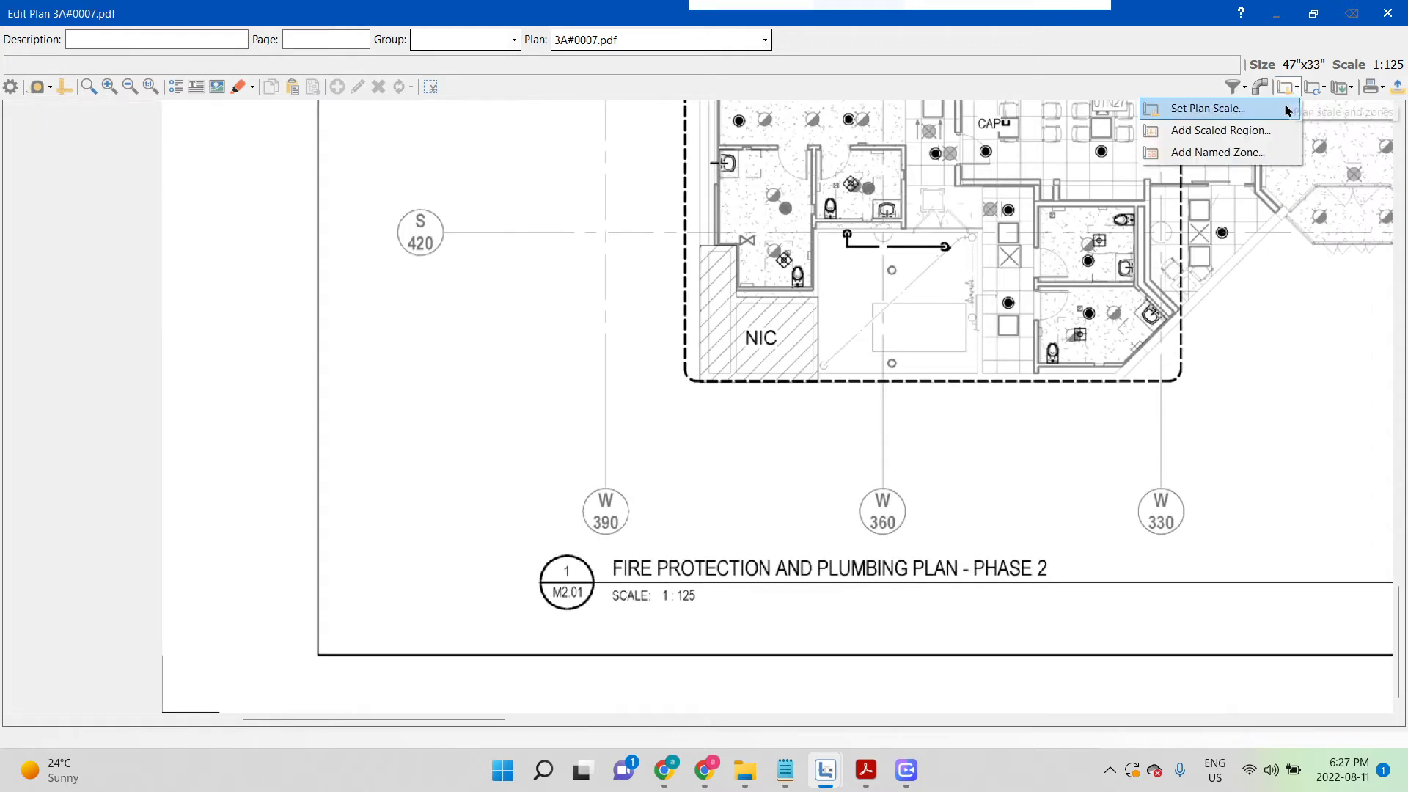
pyautogui.click(1221, 131)
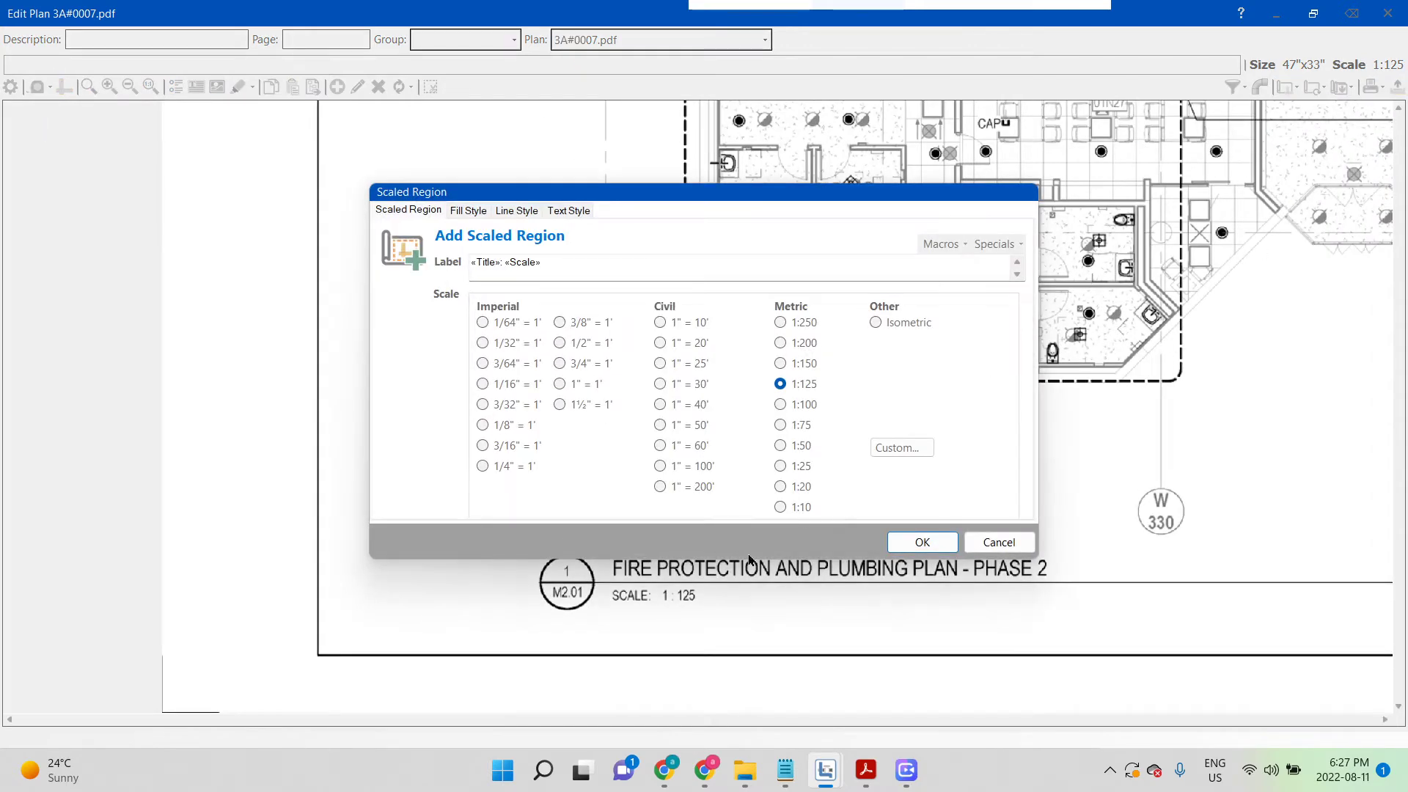
pyautogui.click(924, 544)
pyautogui.moveTo(655, 408); pyautogui.dragTo(1294, 174)
pyautogui.scroll(-5, 1125, 384)
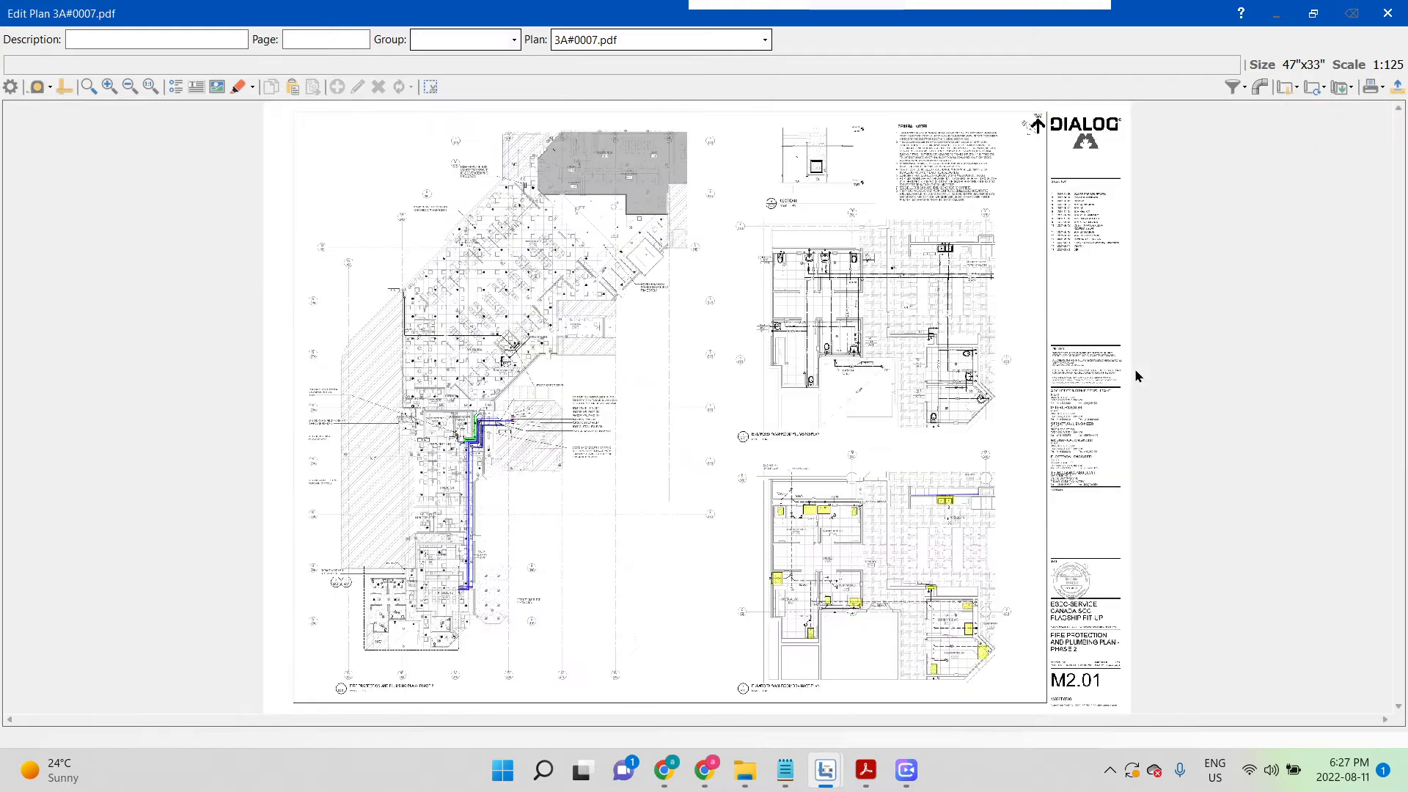
pyautogui.moveTo(668, 686); pyautogui.dragTo(192, 104)
pyautogui.moveTo(725, 685); pyautogui.dragTo(266, 111)
# - Review the plan scale options and the scaled region options for the sheet without applying a change
pyautogui.click(1287, 86)
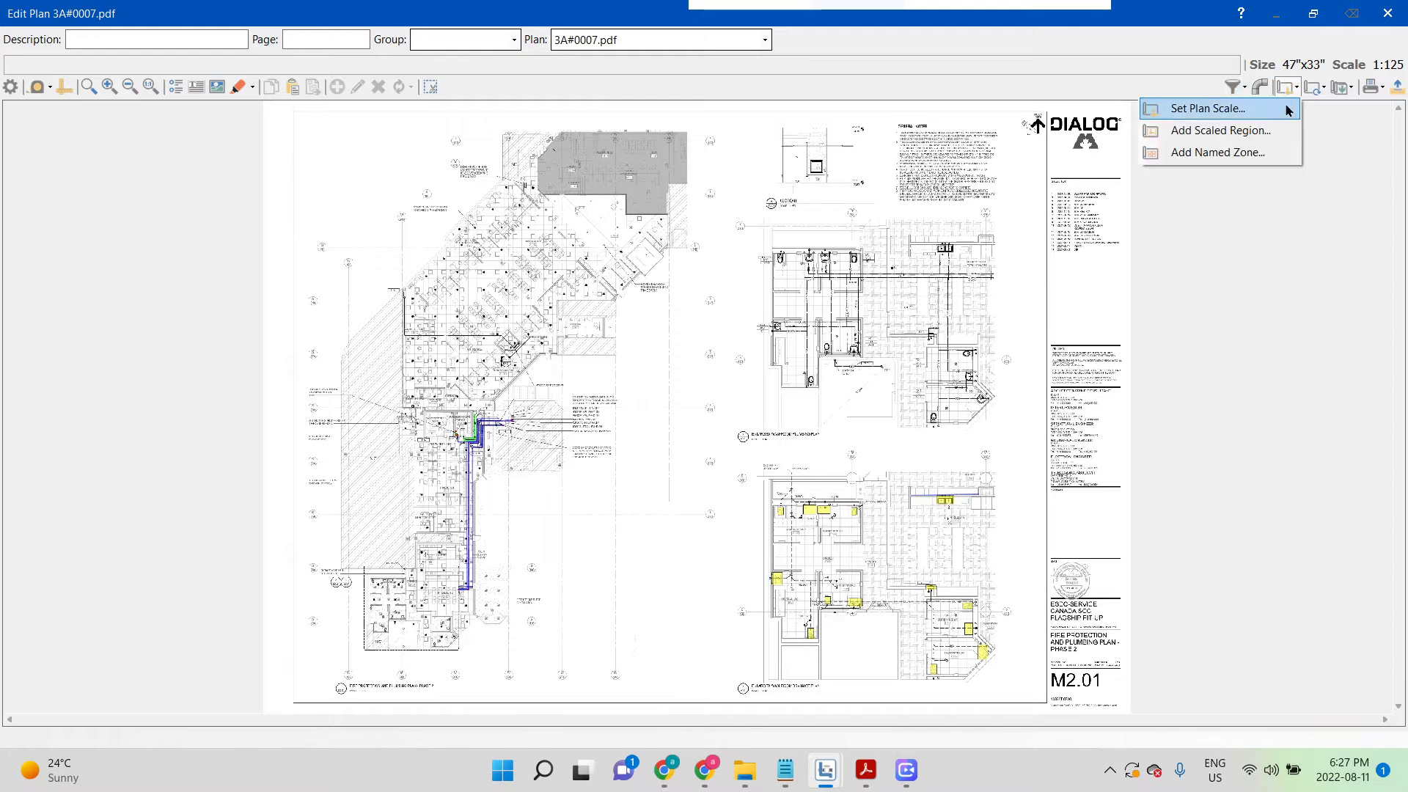
pyautogui.click(1247, 108)
pyautogui.click(964, 529)
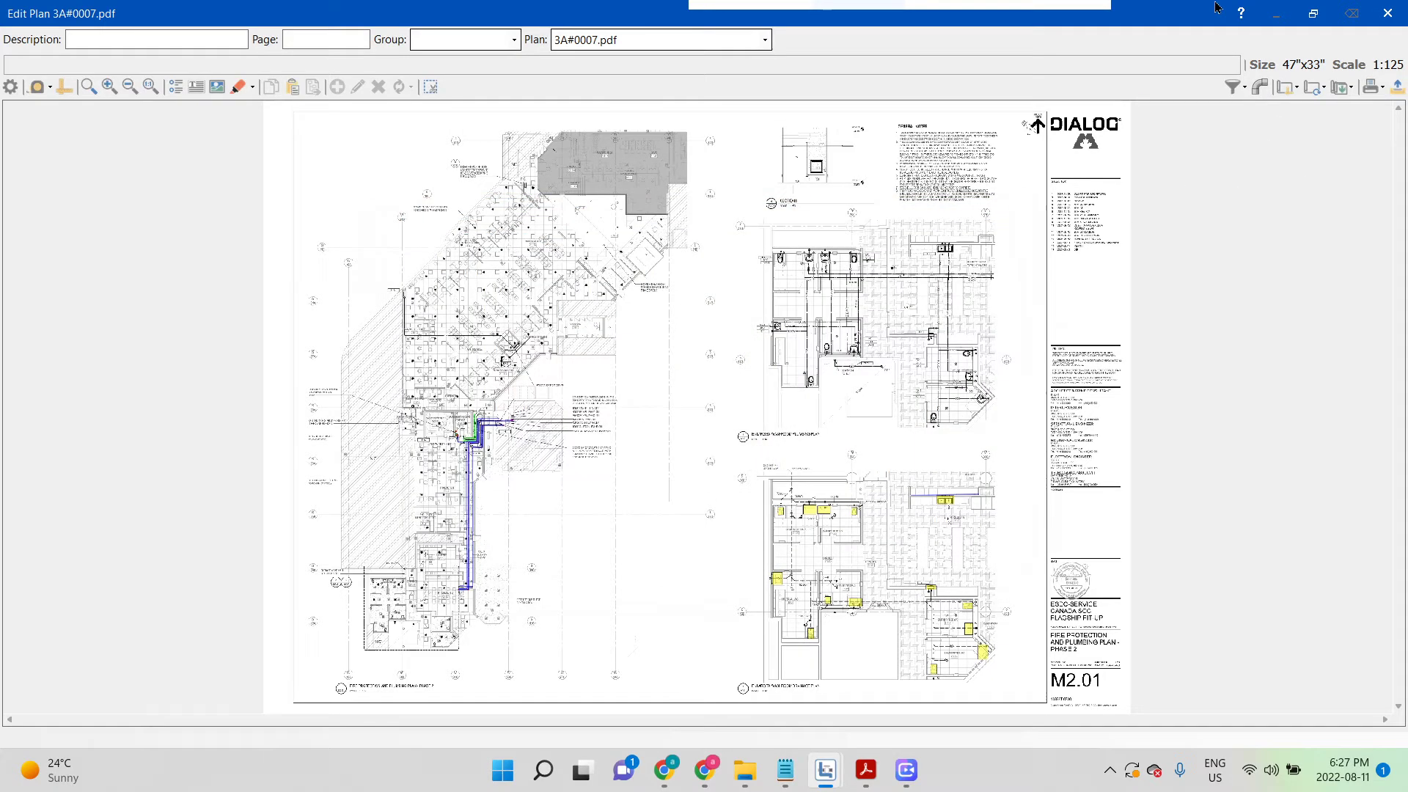
pyautogui.click(1286, 87)
pyautogui.click(1281, 116)
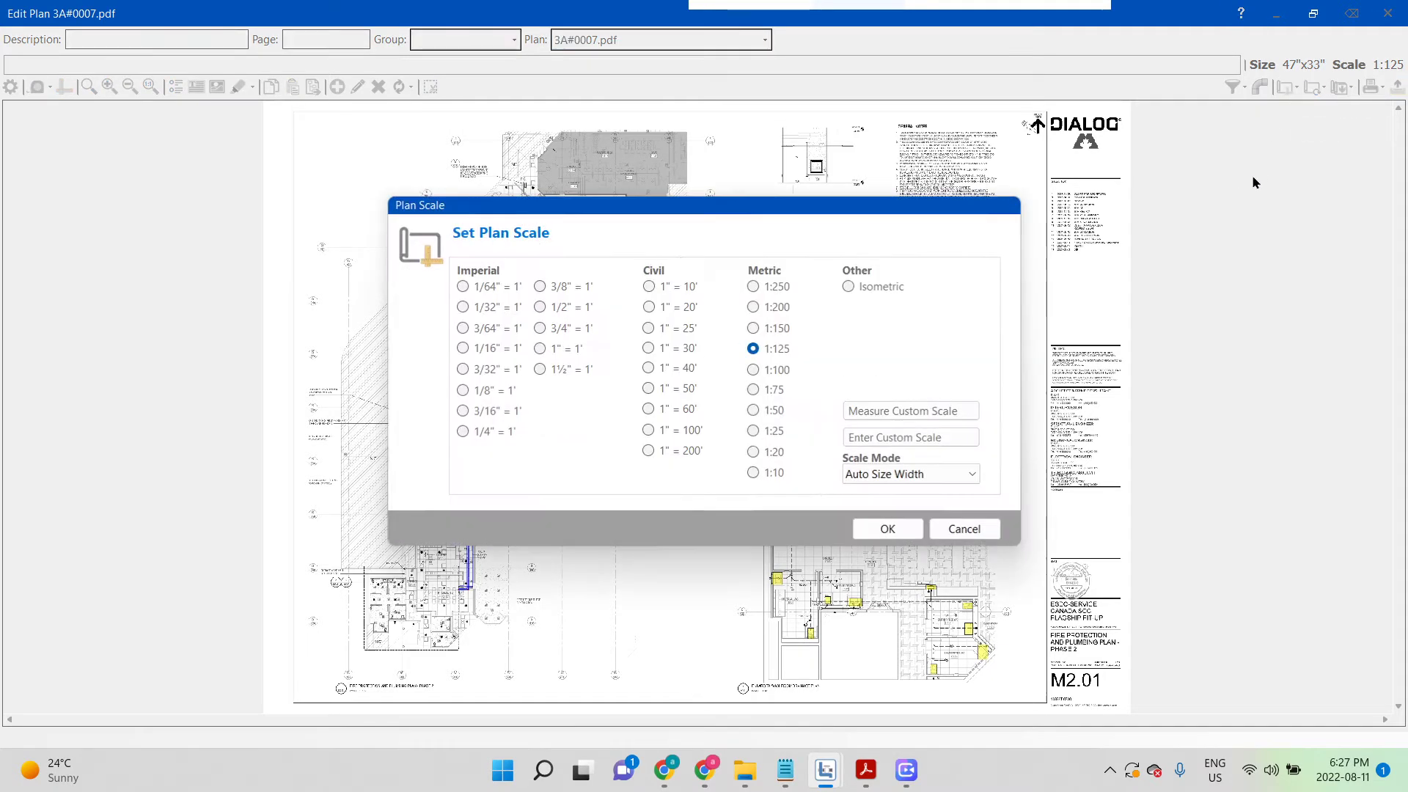
pyautogui.click(981, 529)
pyautogui.click(1289, 88)
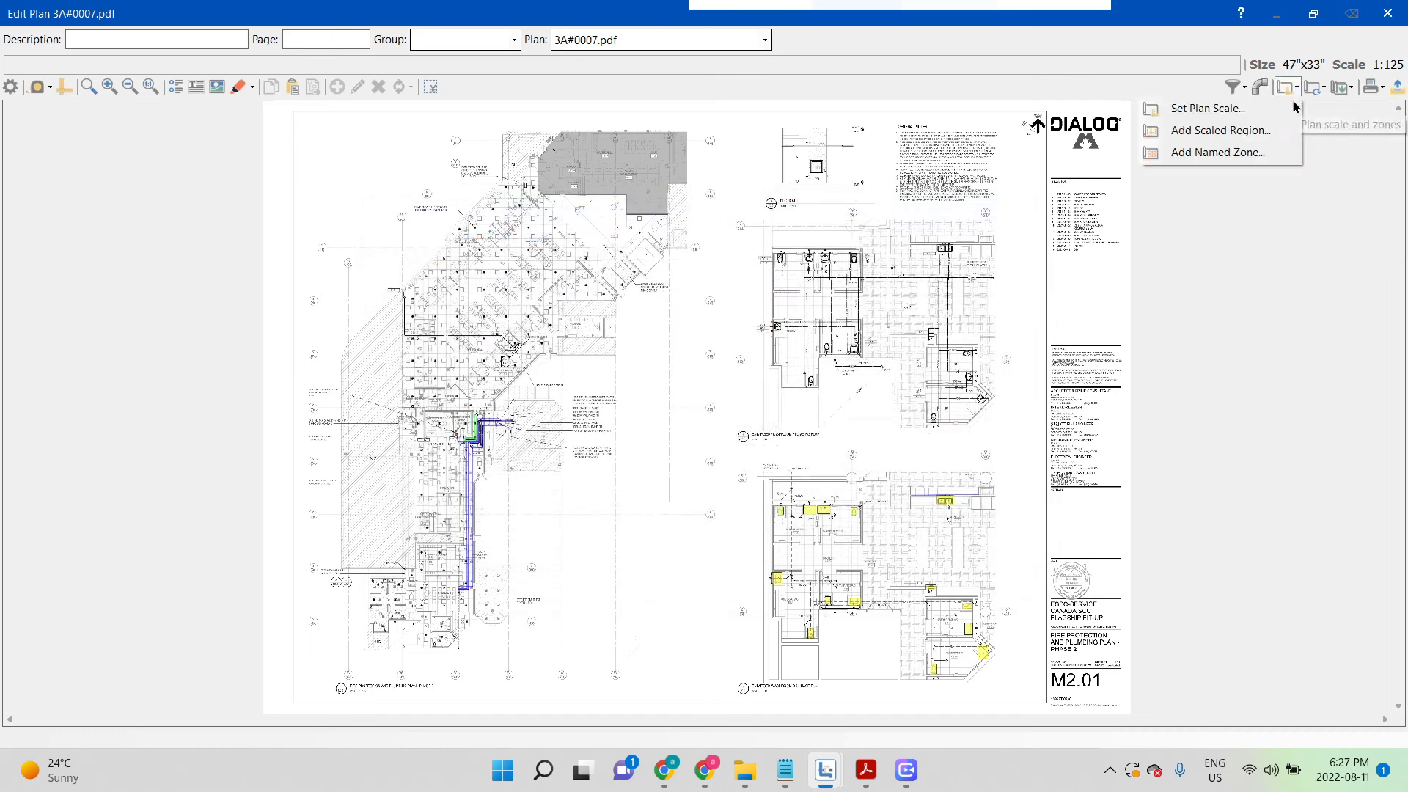
pyautogui.click(1269, 133)
pyautogui.click(917, 540)
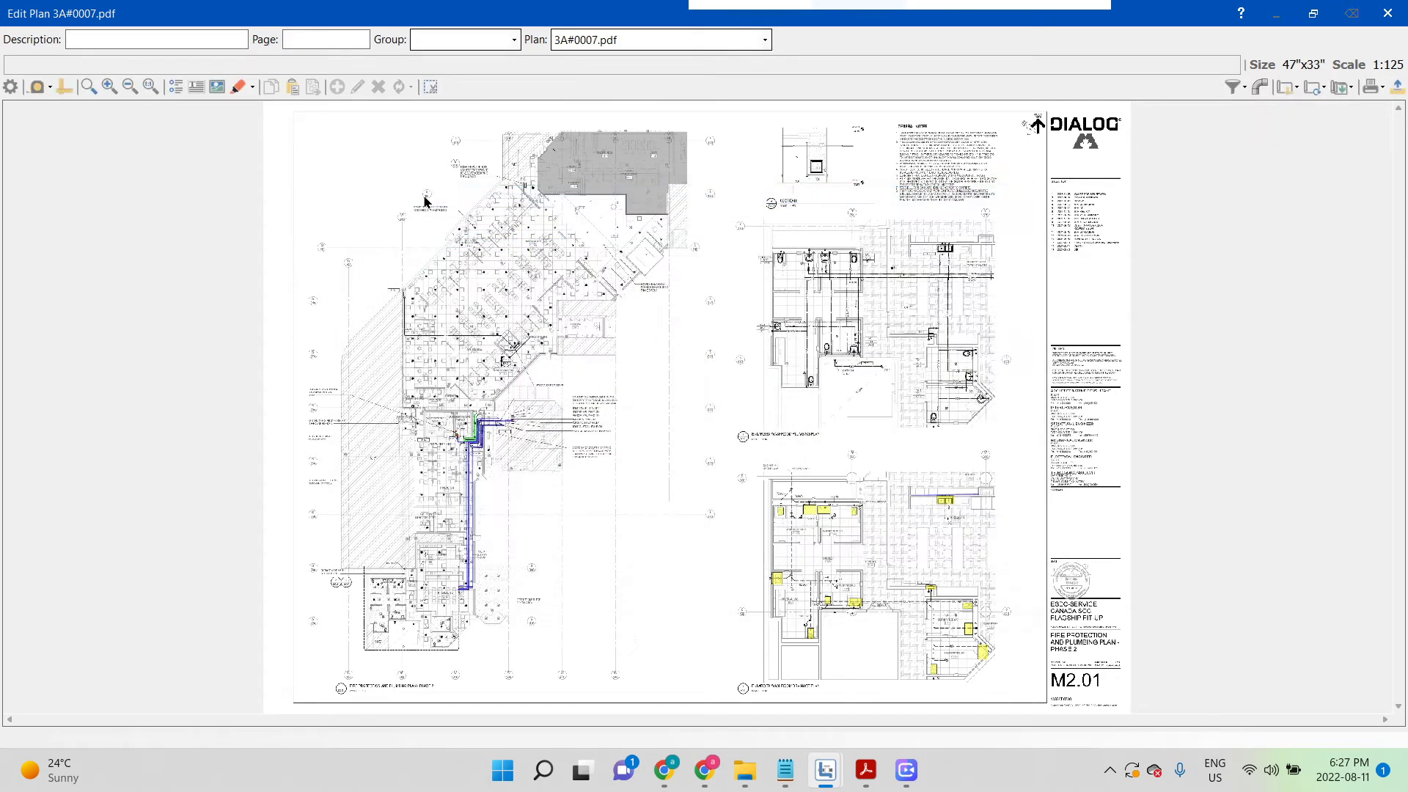
pyautogui.moveTo(364, 153); pyautogui.dragTo(623, 603)
# - Examine the scales noted under the Enlarged Washroom Drainage Plan and the Enlarged Washroom Plumbing Plan
pyautogui.scroll(3, 752, 577)
pyautogui.moveTo(1399, 543); pyautogui.dragTo(1400, 640)
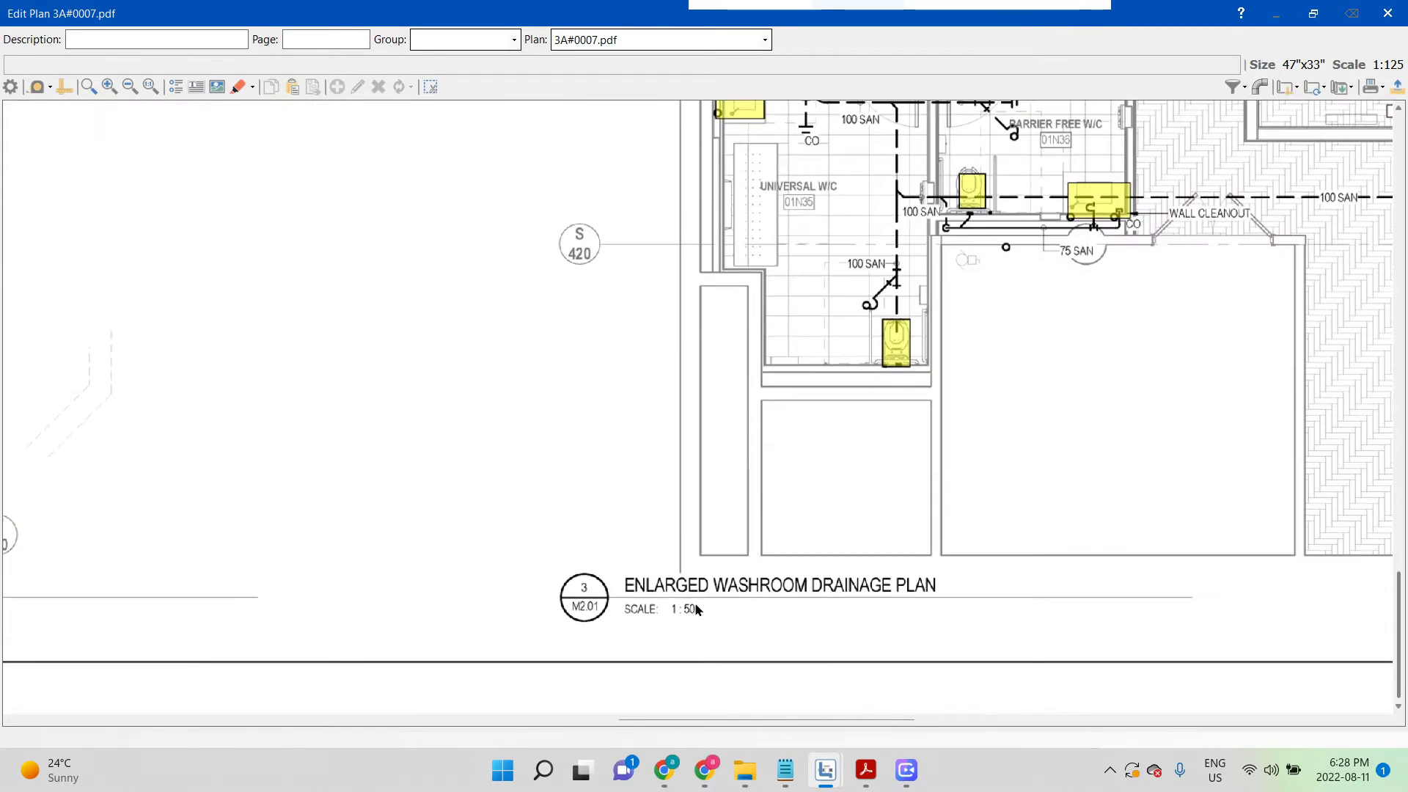
pyautogui.moveTo(523, 564); pyautogui.dragTo(953, 664)
pyautogui.moveTo(696, 720); pyautogui.dragTo(804, 715)
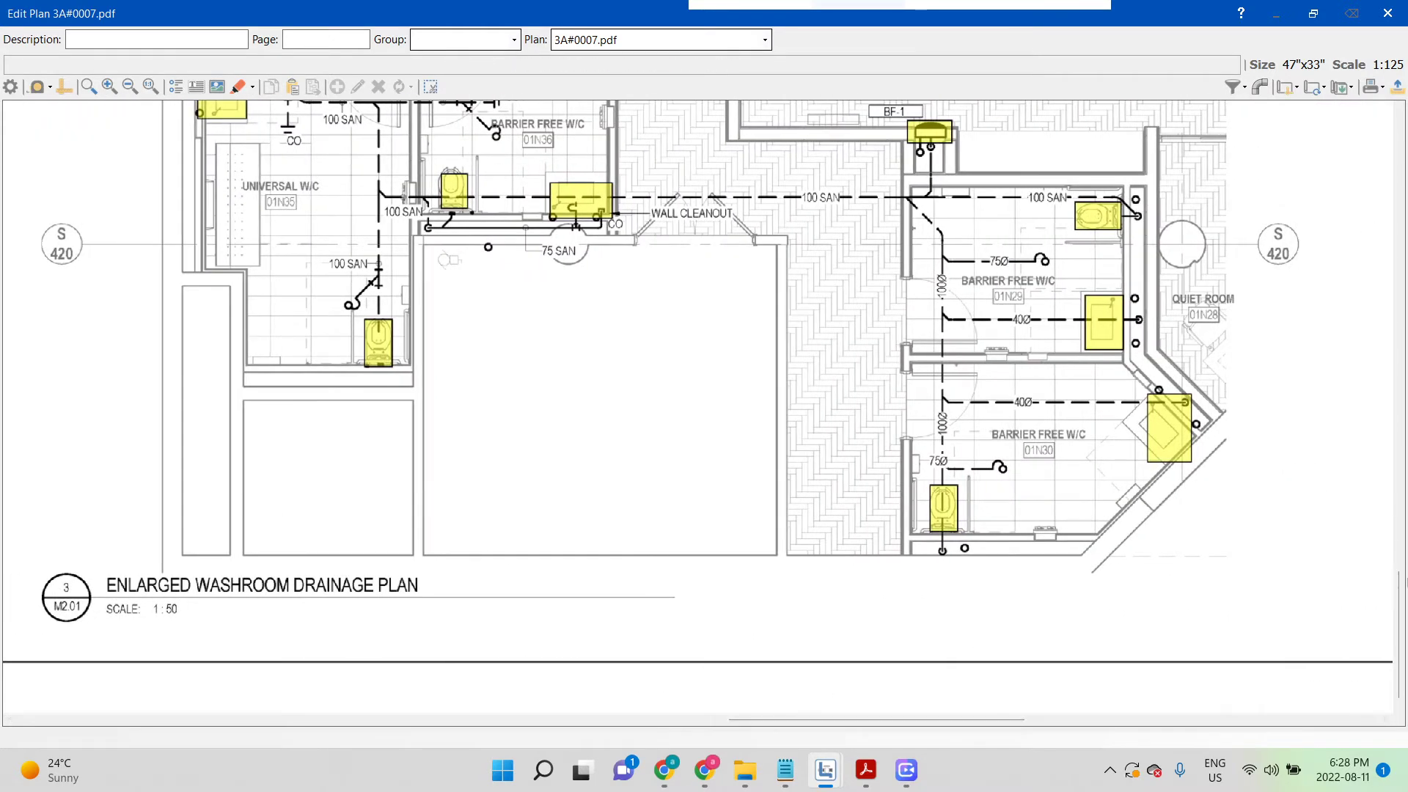
pyautogui.scroll(5, 1383, 325)
# - Check the scale set for the whole plan and leave the plan scale options without a change
pyautogui.click(1288, 86)
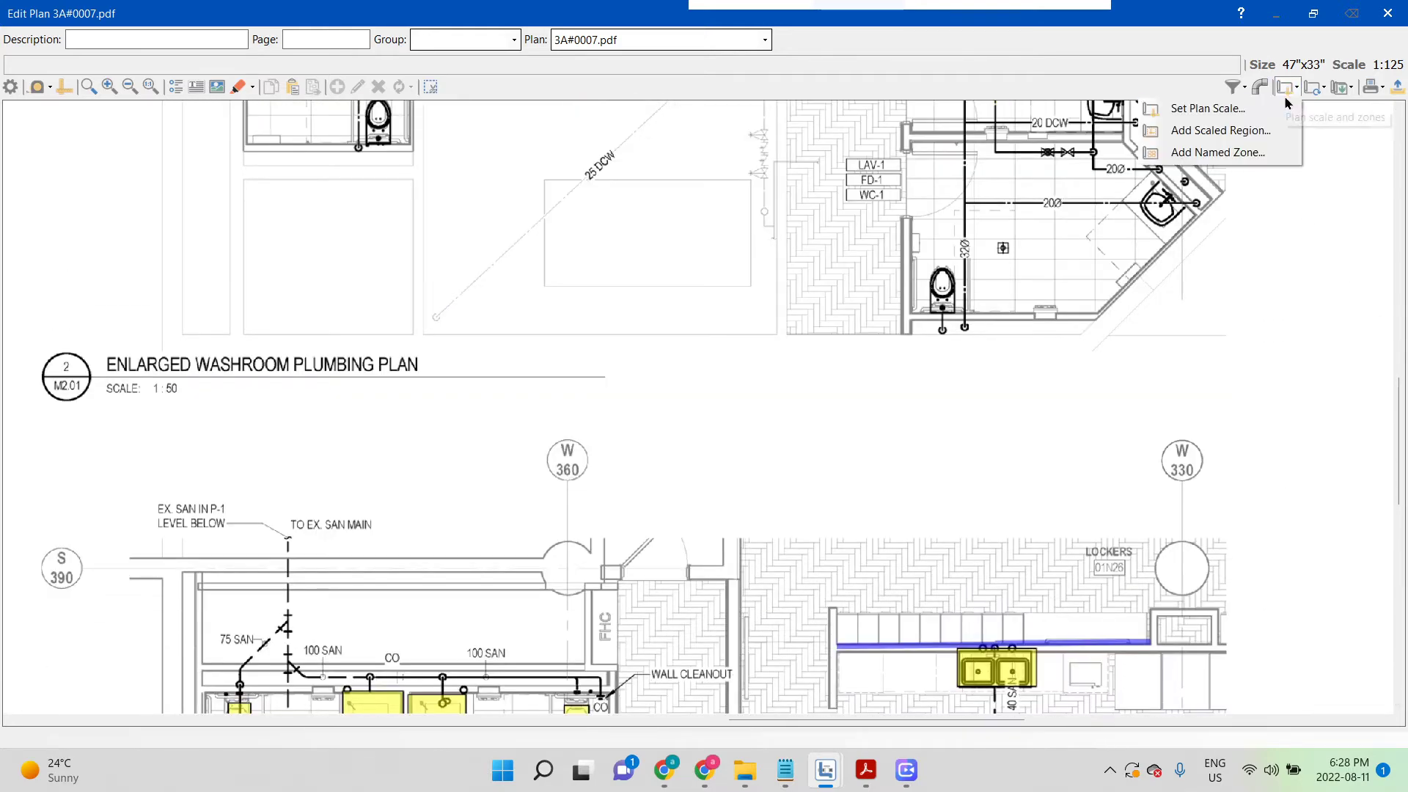
pyautogui.click(1262, 108)
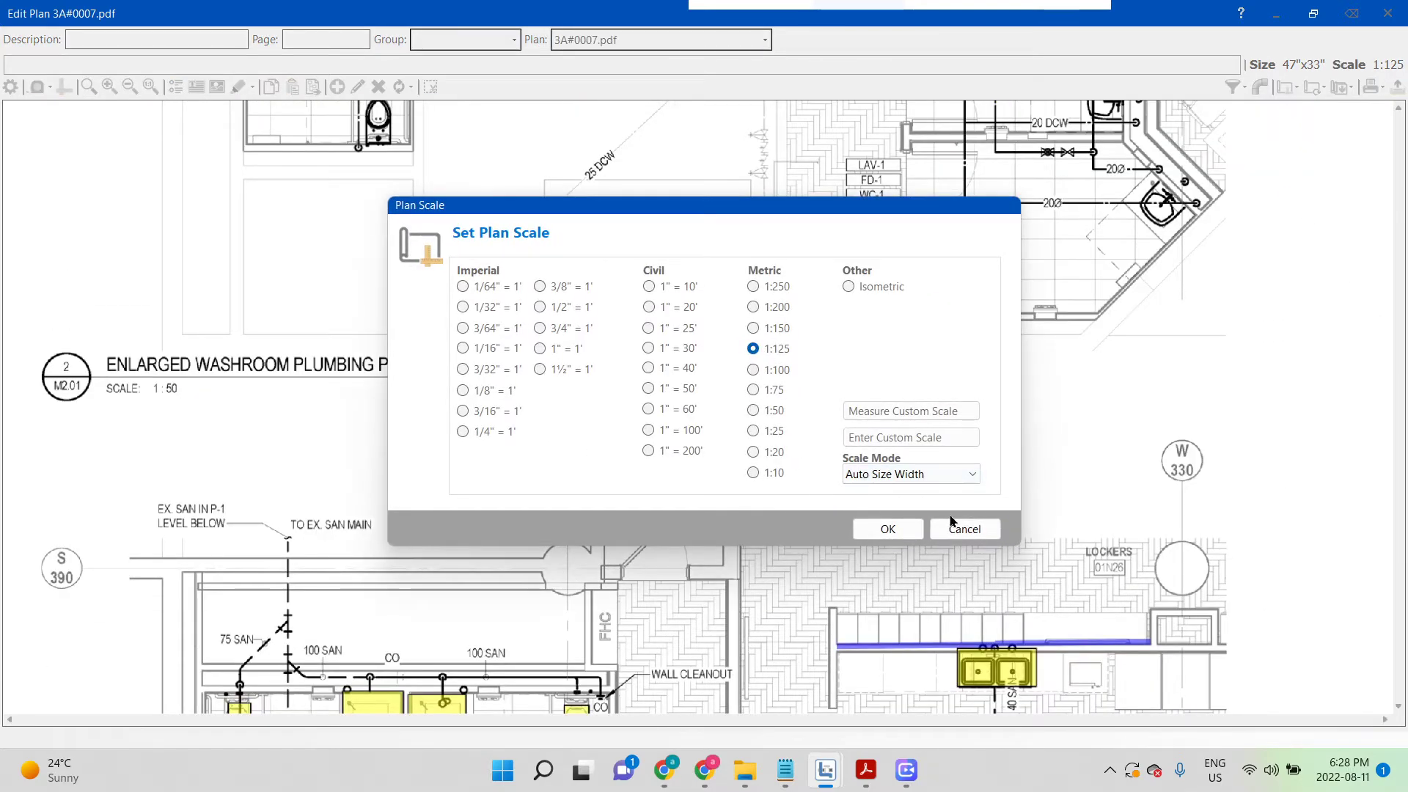
pyautogui.click(954, 526)
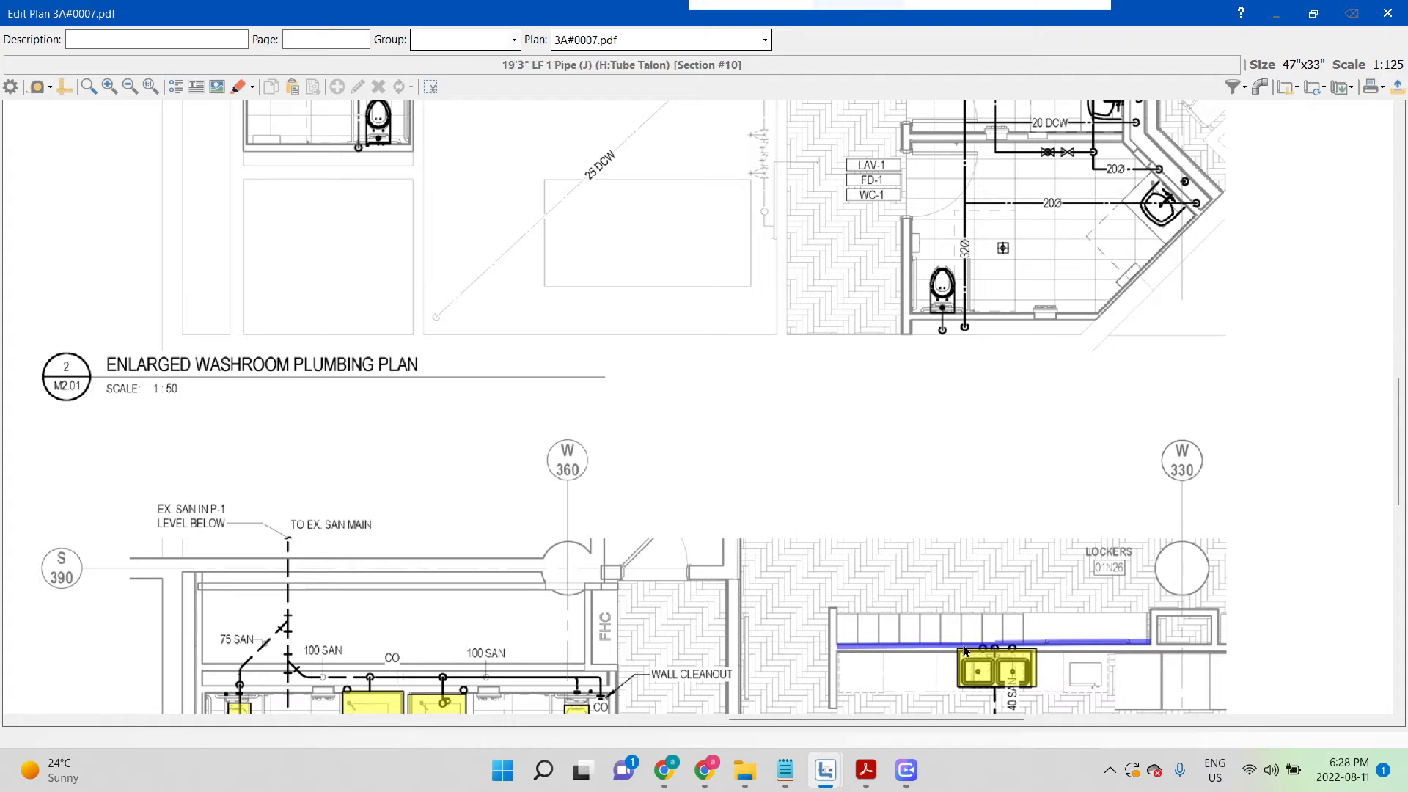
pyautogui.scroll(-4, 965, 651)
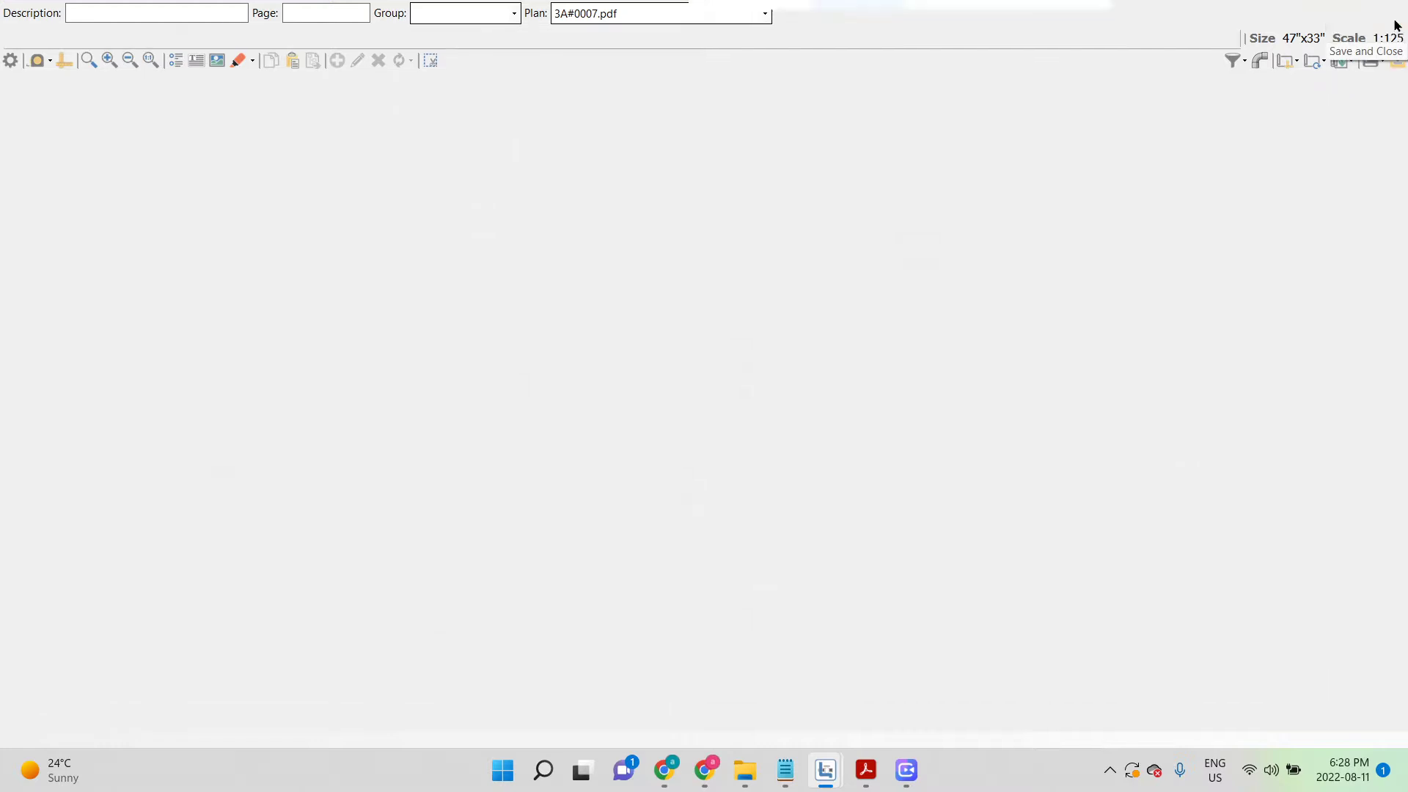
# - Close the 3A#0007.pdf plan, look through the job's plans, and reopen the same plan
pyautogui.click(1387, 13)
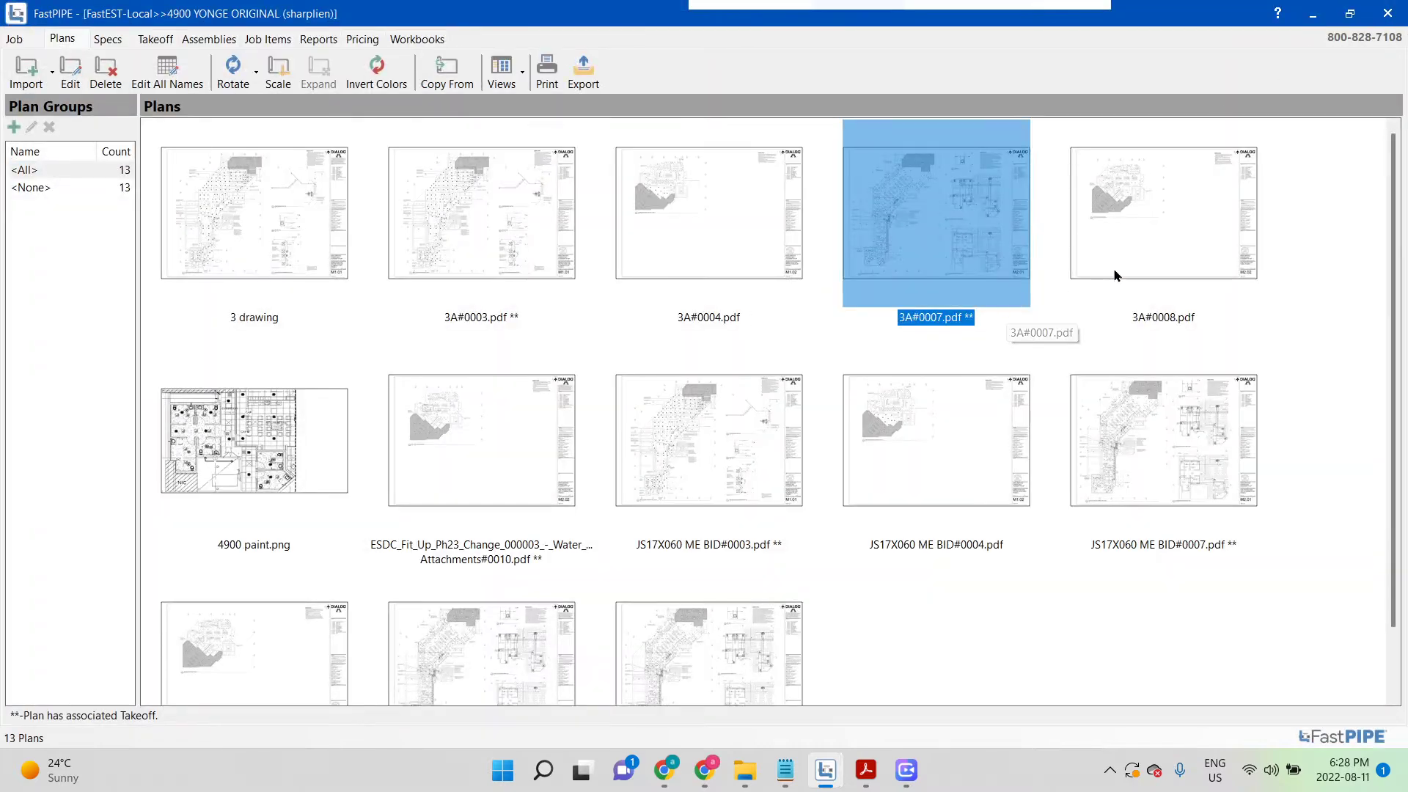
pyautogui.scroll(-2, 1402, 391)
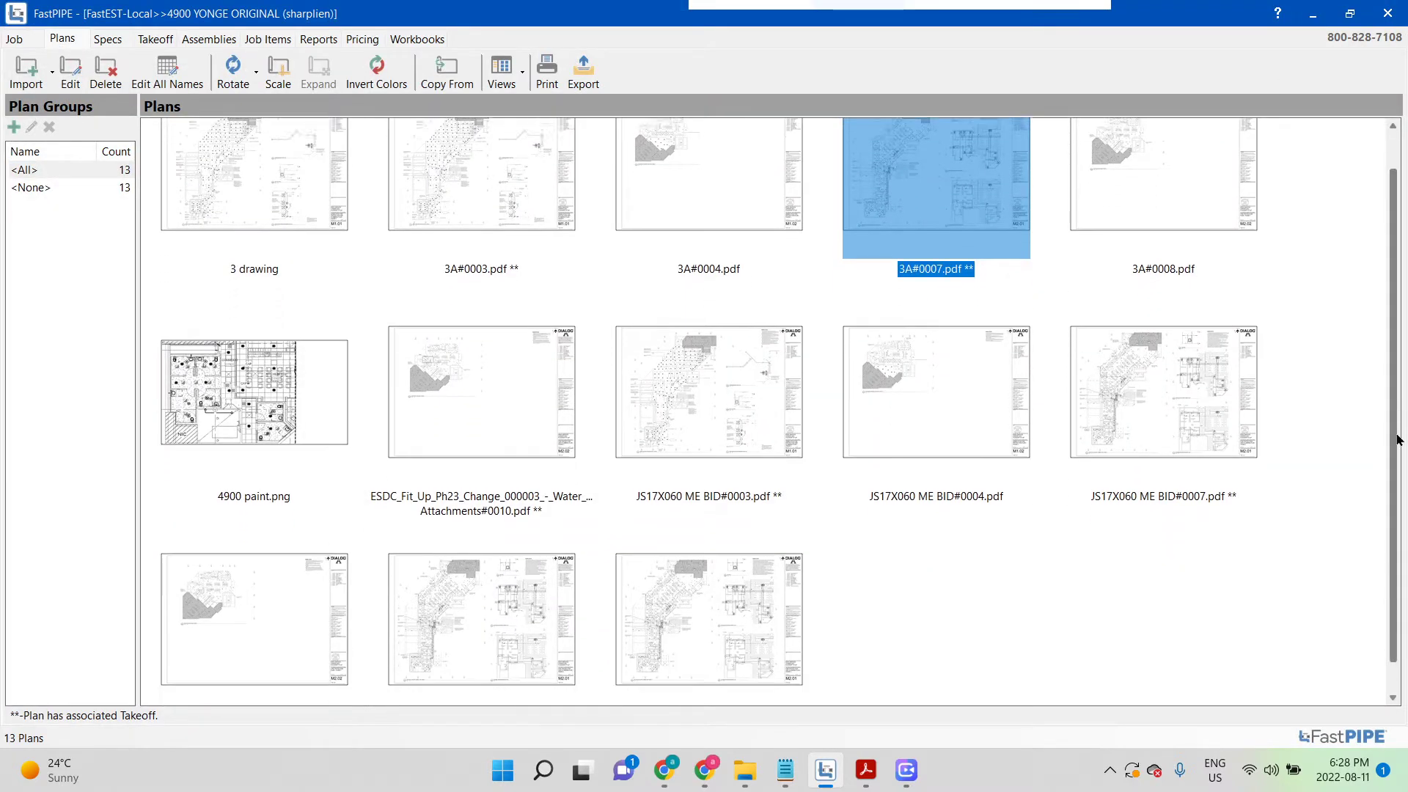
pyautogui.doubleClick(988, 188)
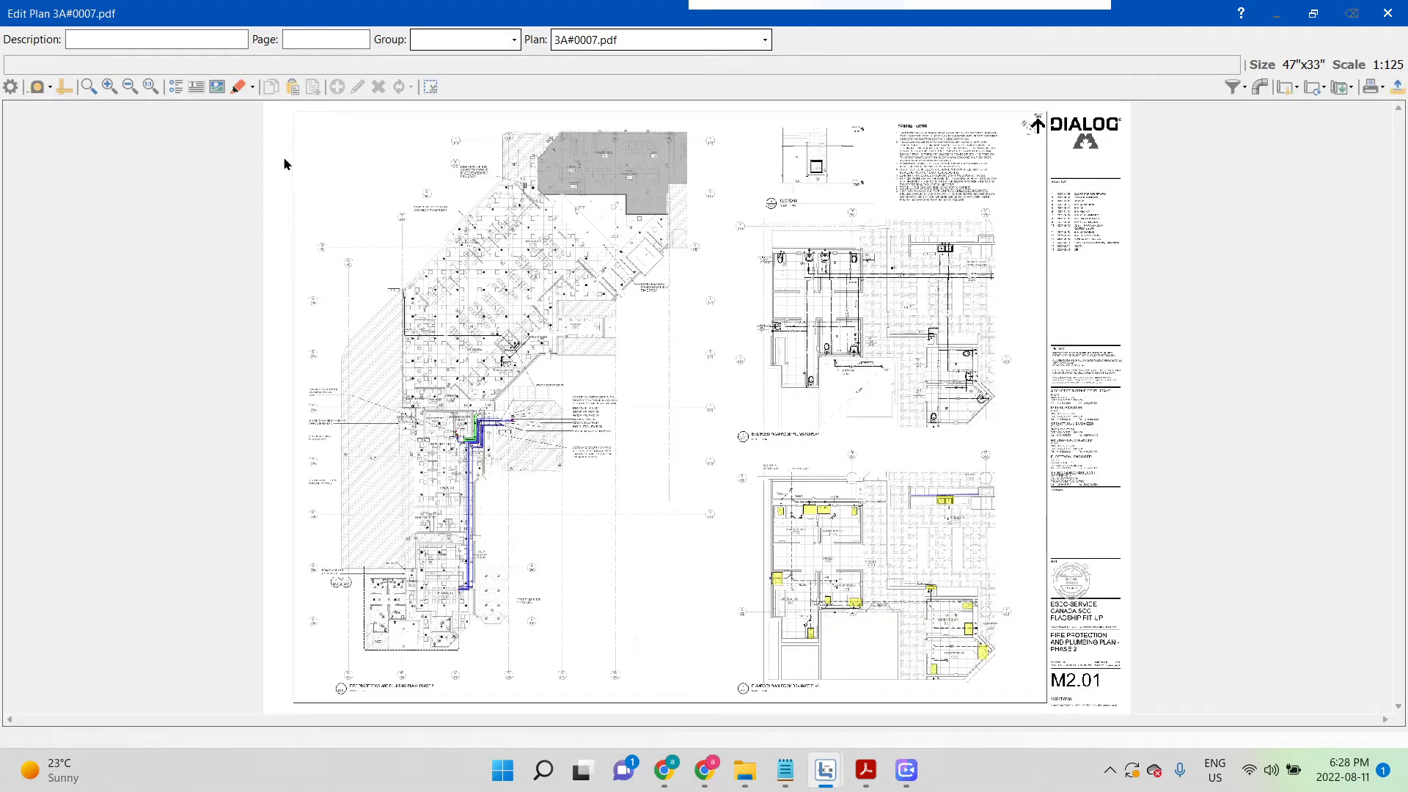
# - Try to add a 1:50 scaled region around the section and enlarged washroom drawings
pyautogui.moveTo(276, 138); pyautogui.dragTo(639, 715)
pyautogui.moveTo(734, 140); pyautogui.dragTo(1081, 759)
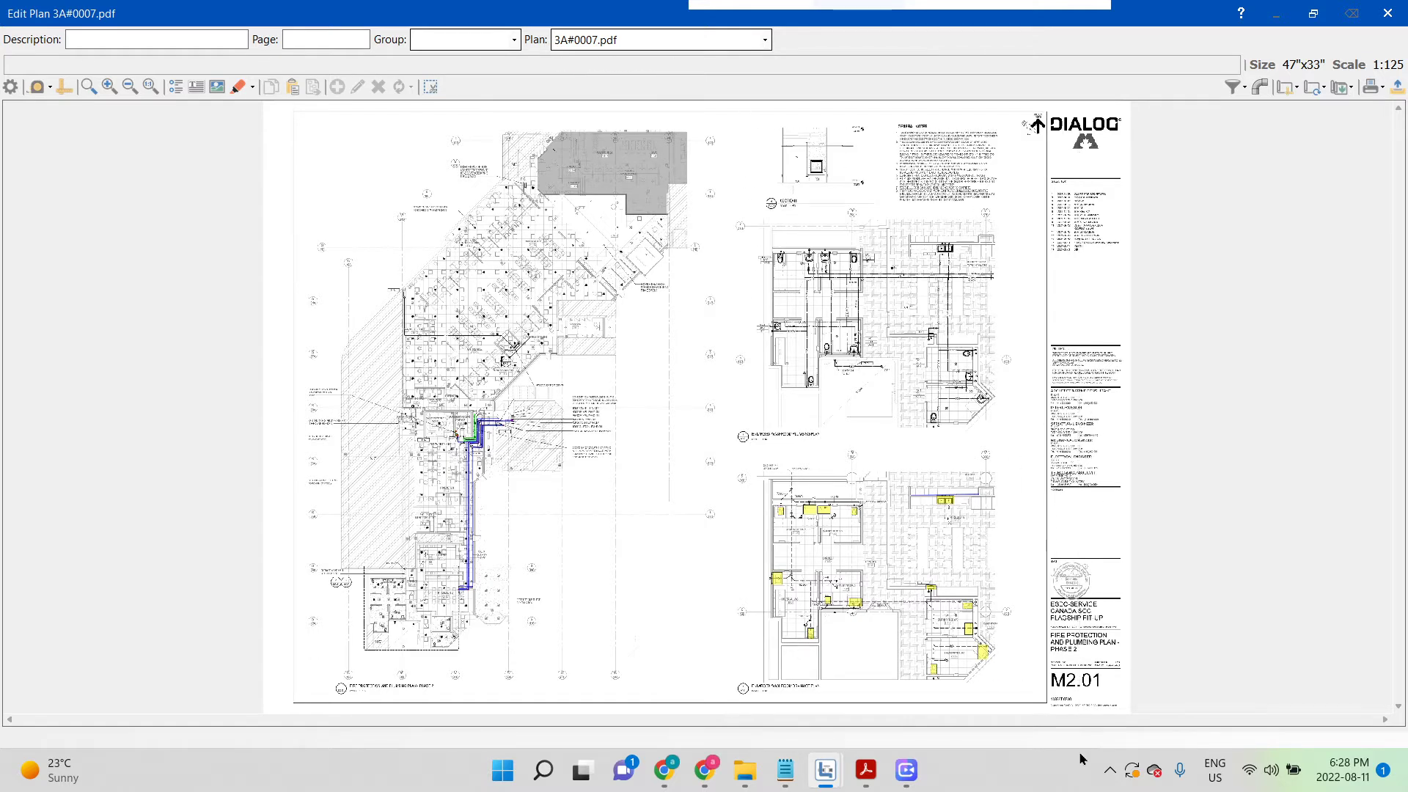
pyautogui.click(1288, 88)
pyautogui.click(1278, 137)
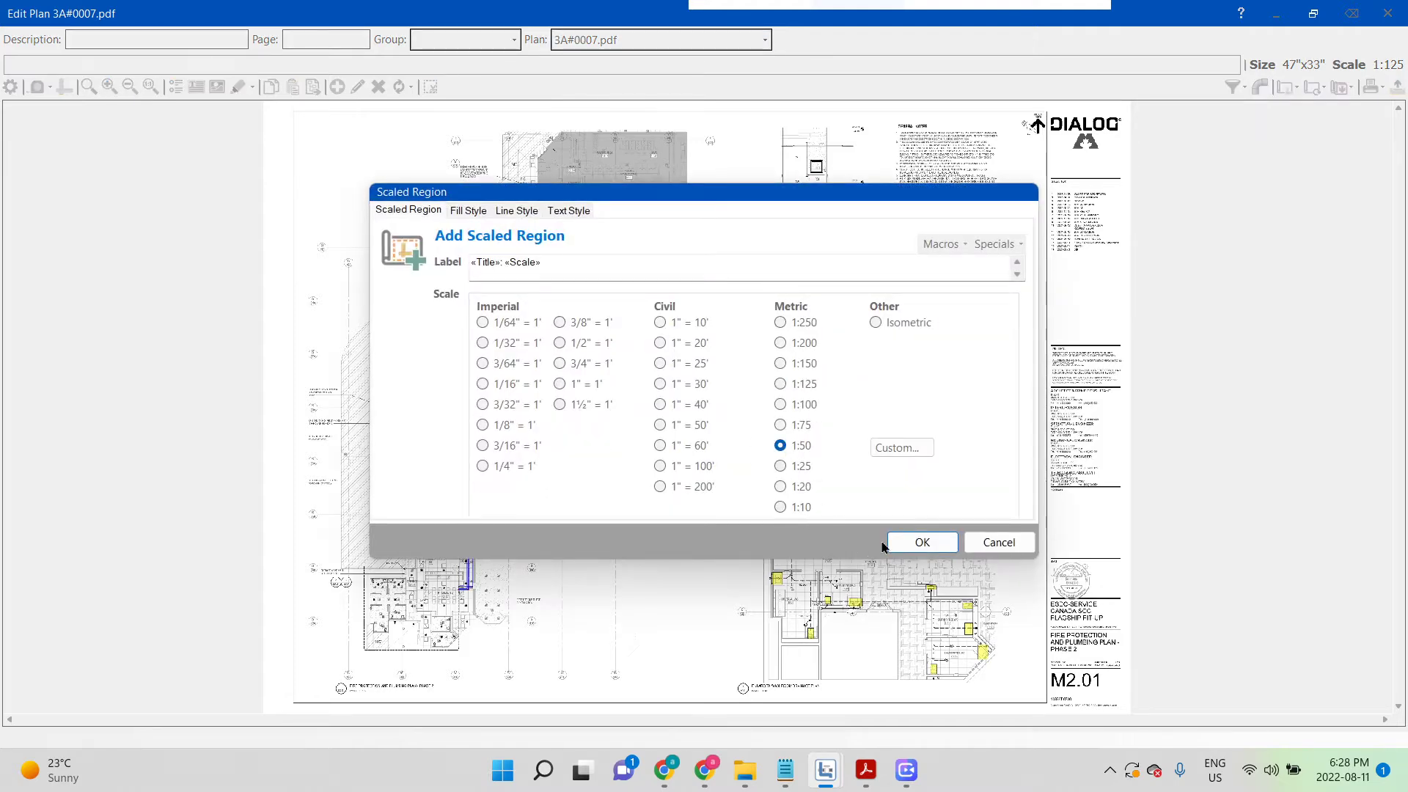
pyautogui.click(913, 541)
pyautogui.moveTo(696, 119); pyautogui.dragTo(1038, 700)
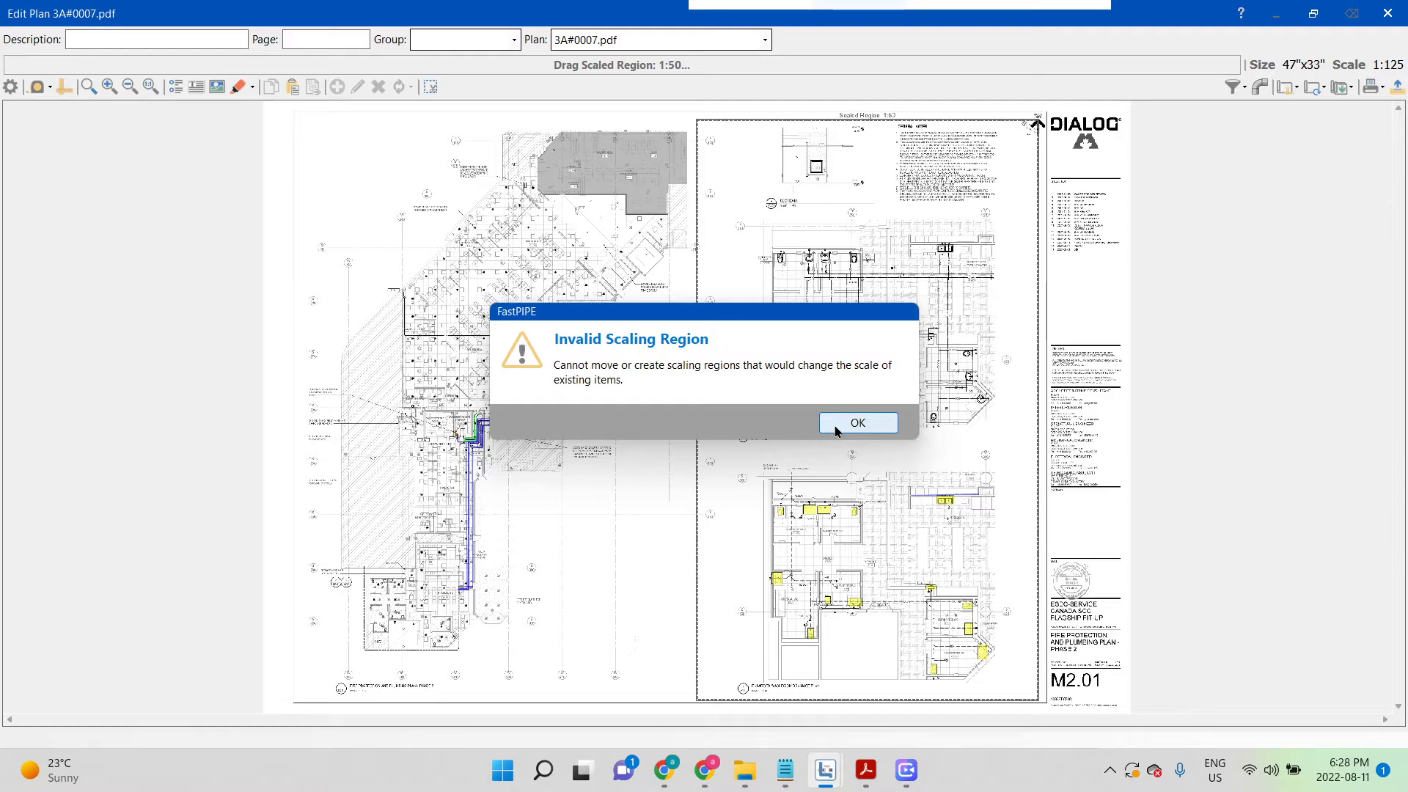
pyautogui.click(858, 423)
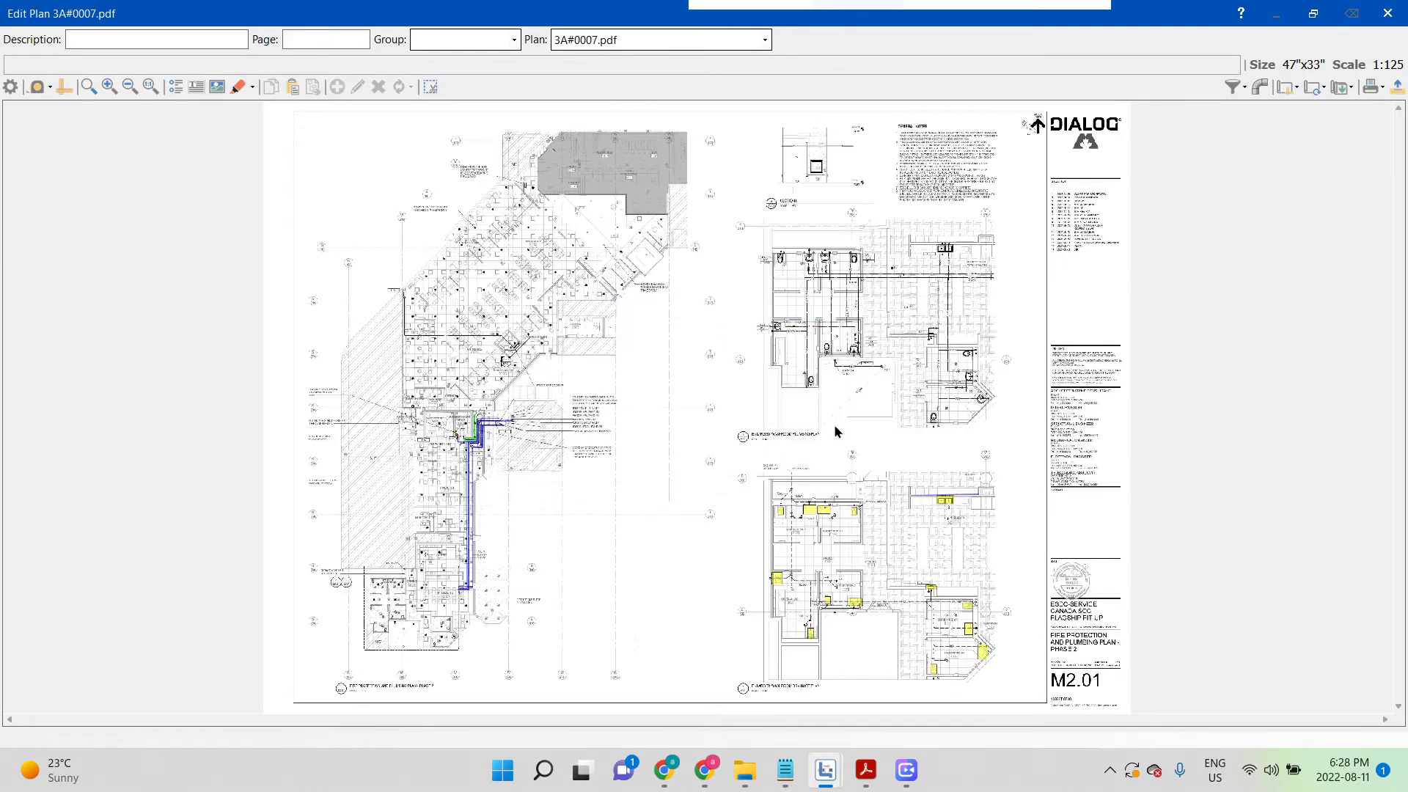
# - Close and reopen the 3A#0007.pdf plan, and examine the scale notes of the Phase 2 and enlarged washroom drawings
pyautogui.scroll(4, 835, 431)
pyautogui.scroll(-5, 835, 425)
pyautogui.click(1387, 12)
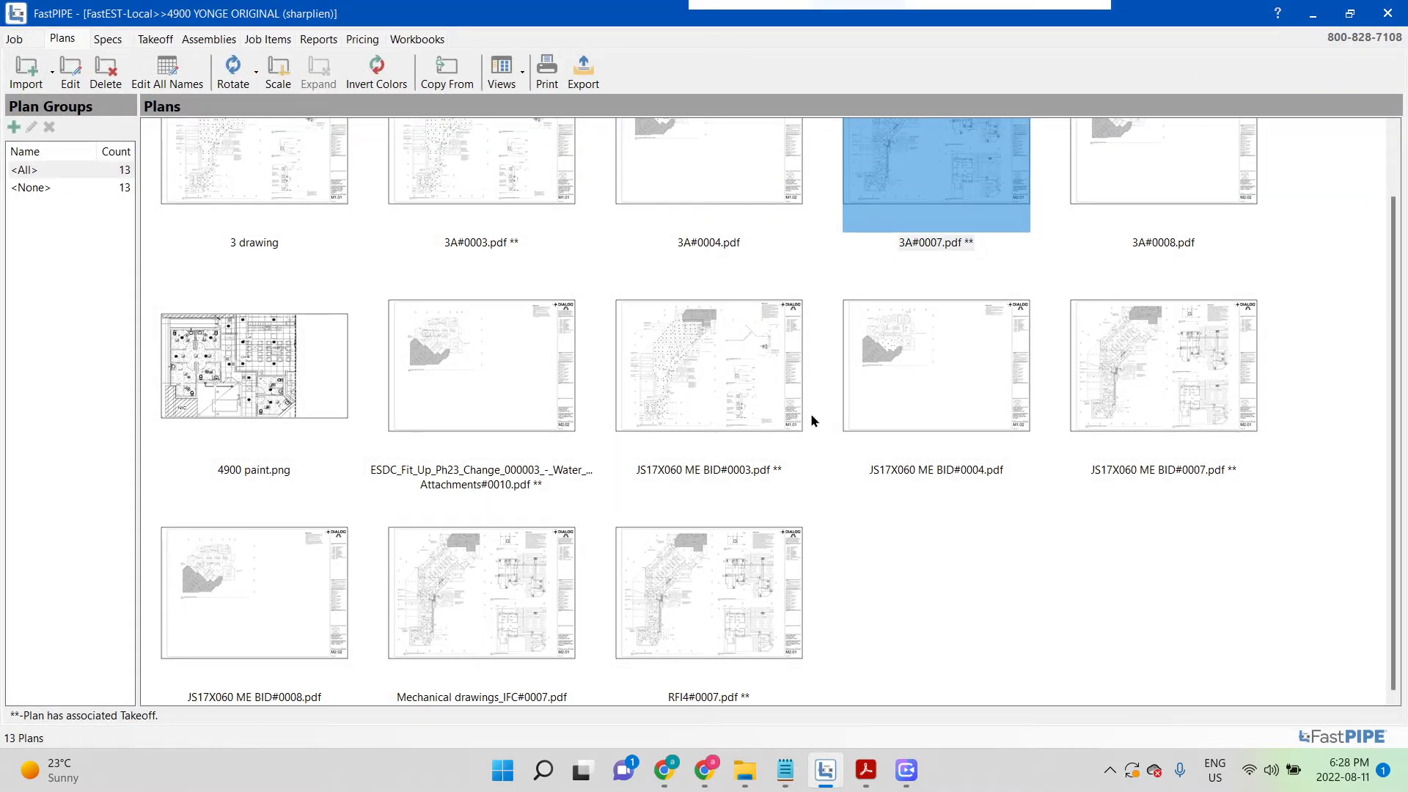
pyautogui.scroll(5, 433, 660)
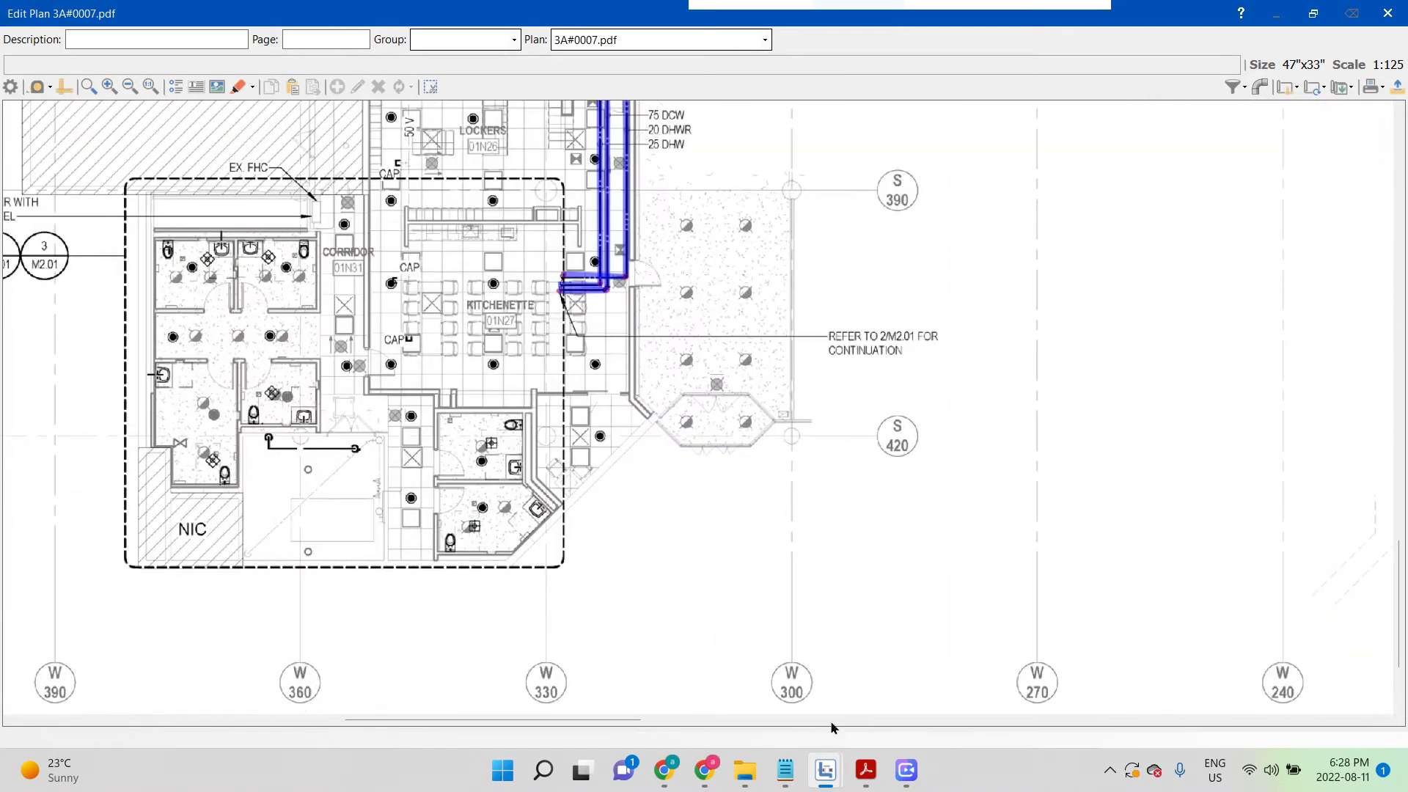
pyautogui.moveTo(1399, 586); pyautogui.dragTo(1404, 651)
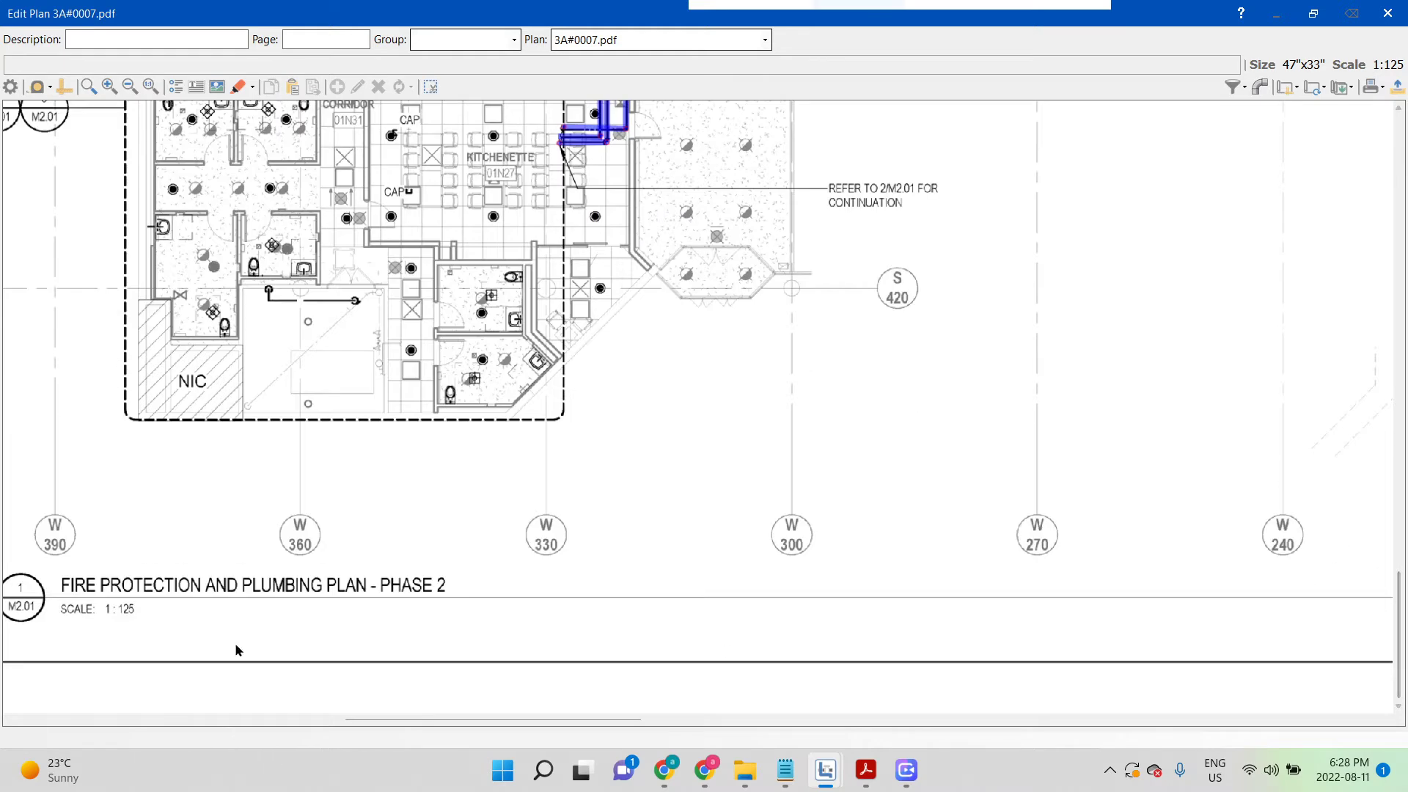
pyautogui.moveTo(604, 727); pyautogui.dragTo(925, 740)
pyautogui.scroll(-3, 245, 438)
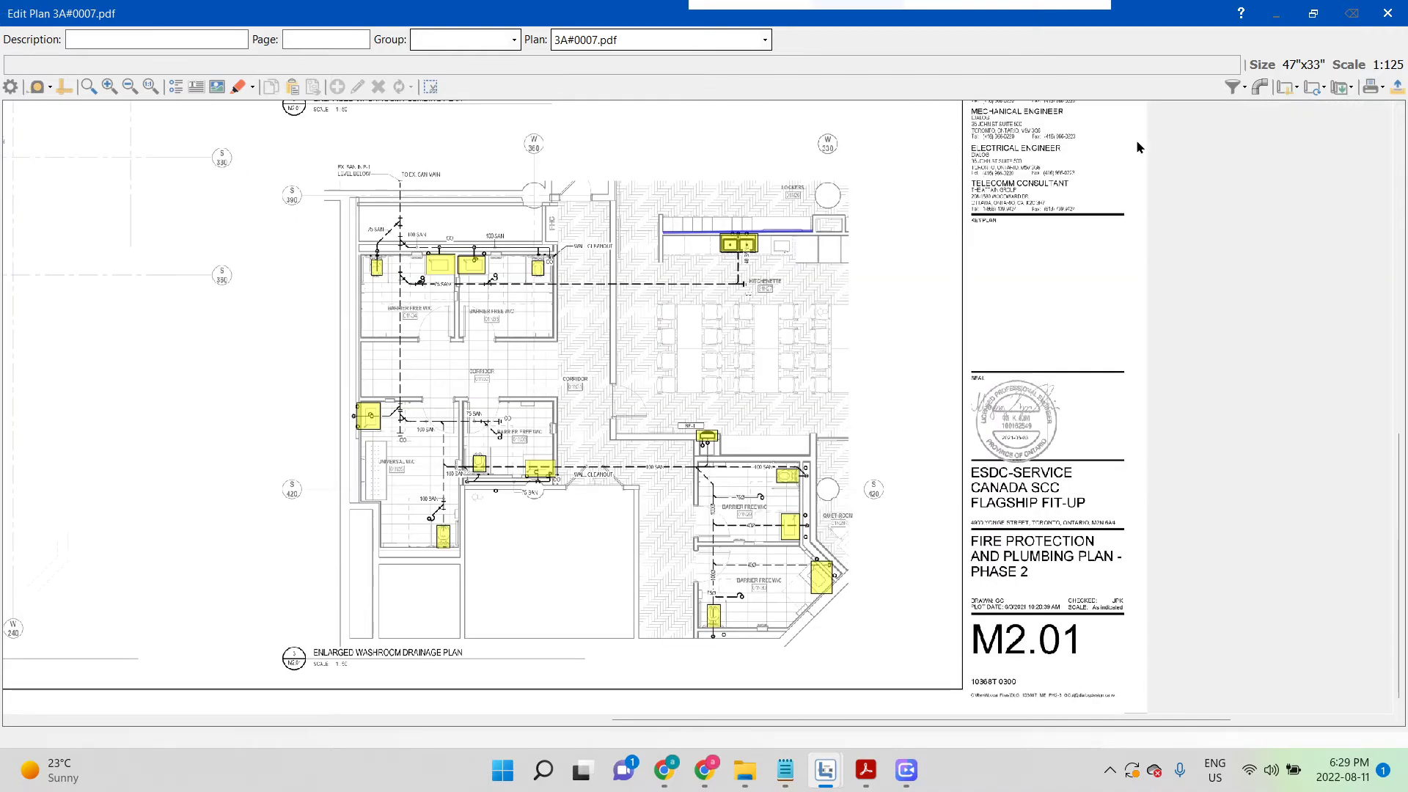
# - Review the whole-plan scale choices and the scaled region choices for 3A#0007.pdf without applying any change
pyautogui.click(1287, 86)
pyautogui.click(1188, 107)
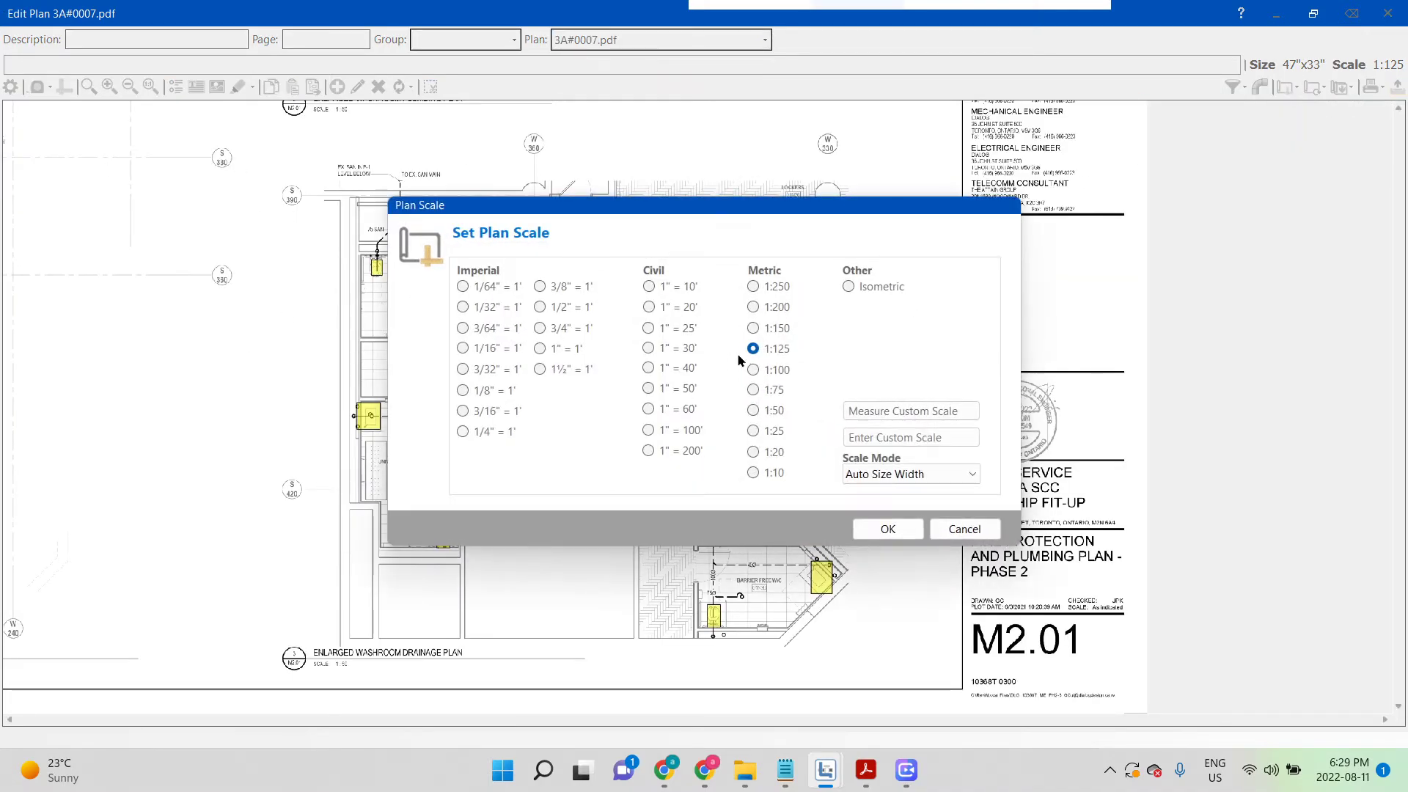
pyautogui.click(953, 529)
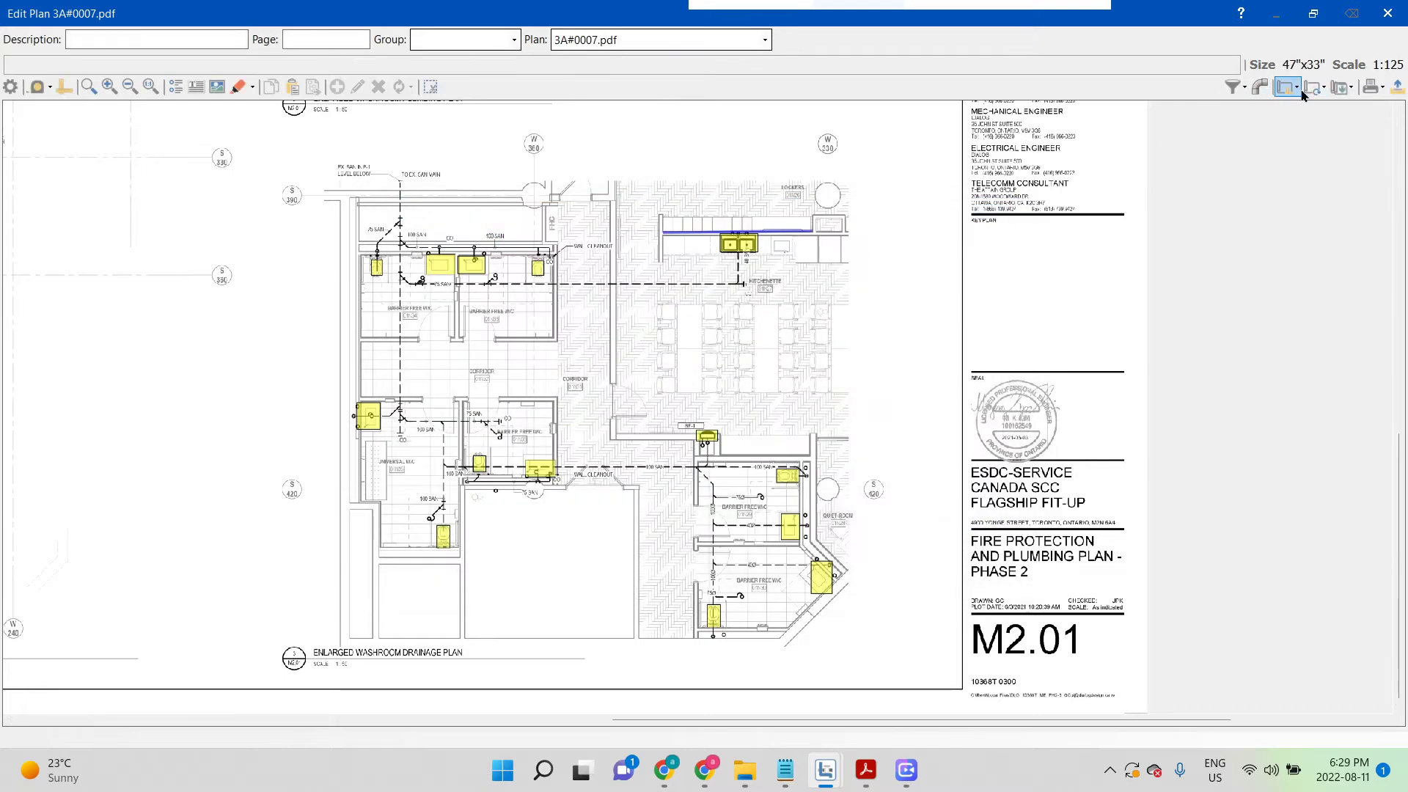
pyautogui.click(1289, 87)
pyautogui.click(1246, 130)
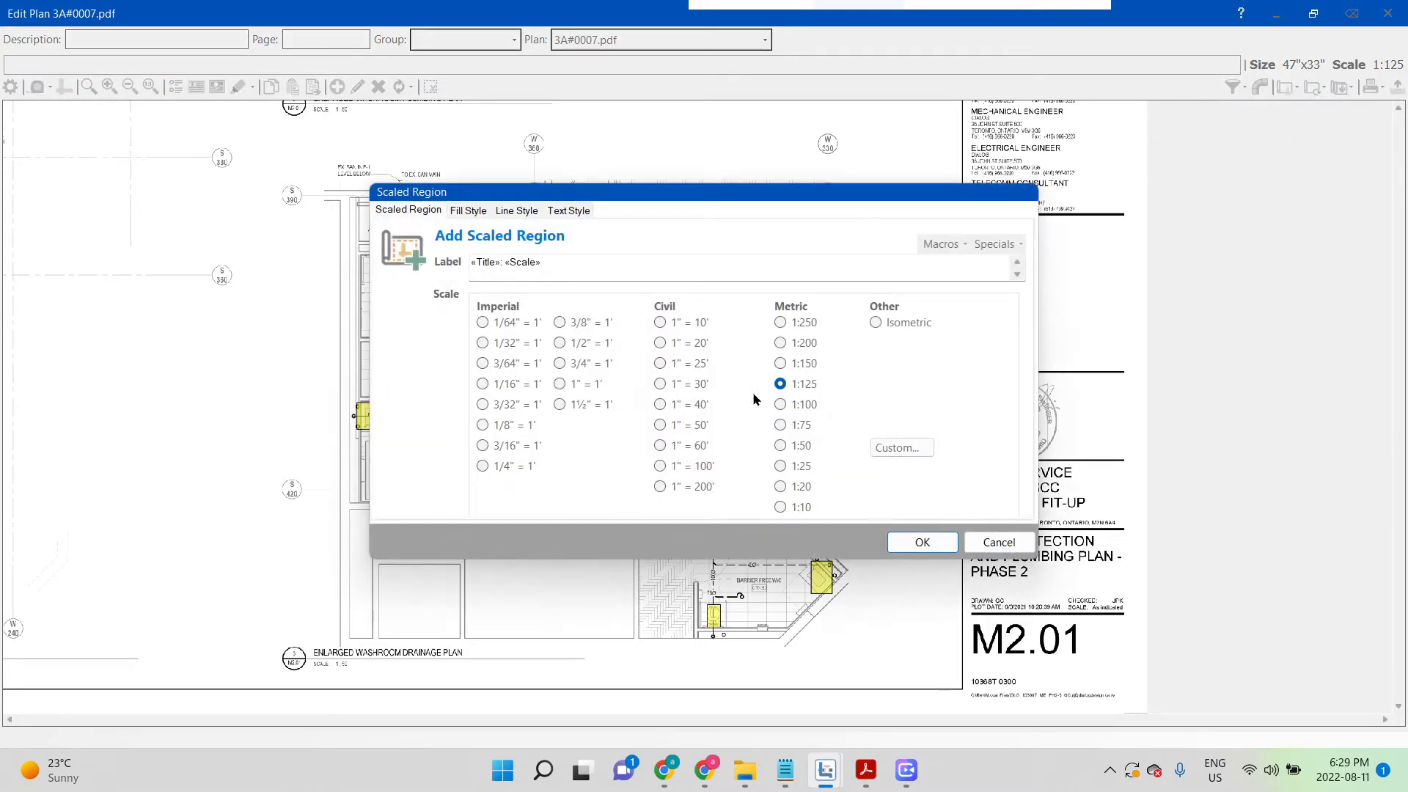
pyautogui.click(922, 542)
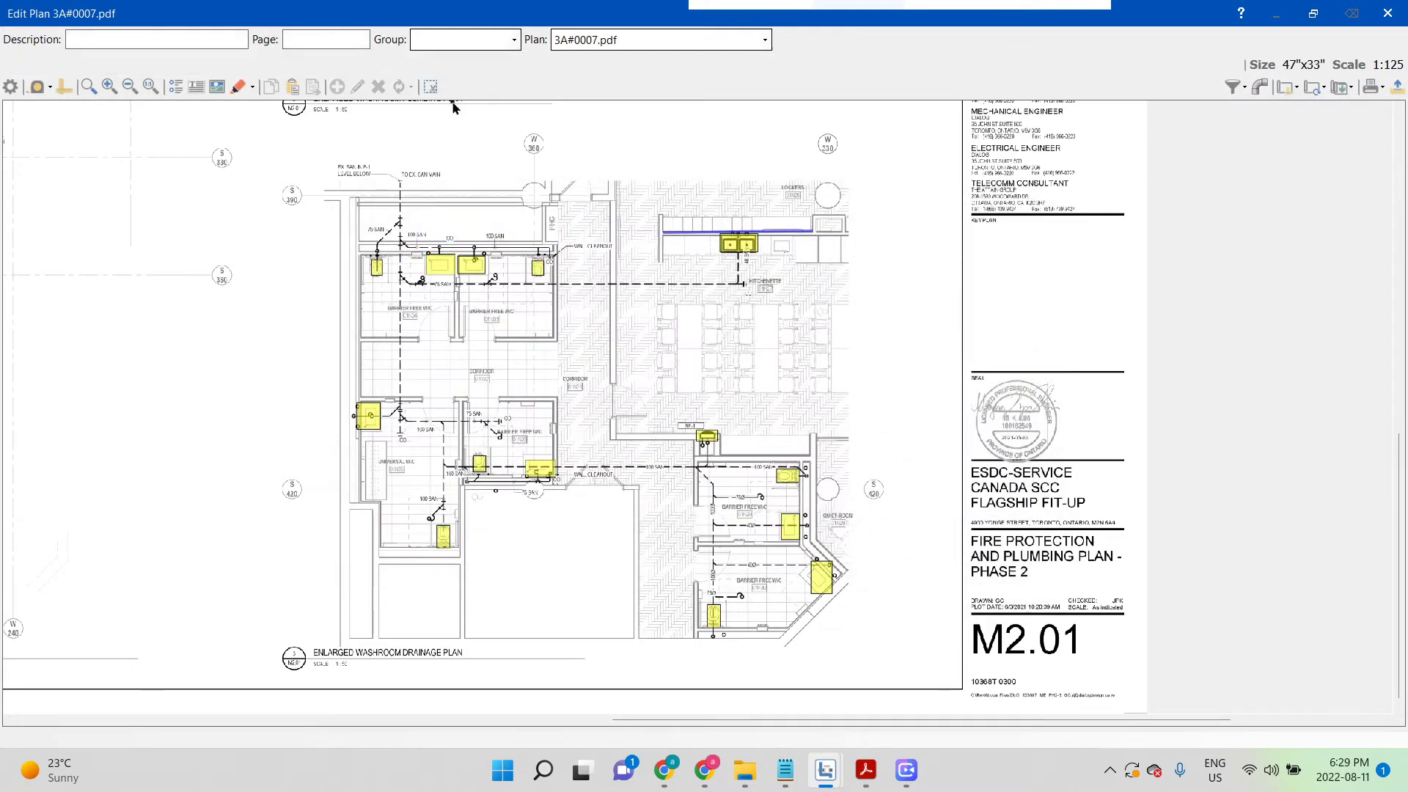
pyautogui.click(1254, 92)
pyautogui.click(1288, 87)
pyautogui.click(1289, 87)
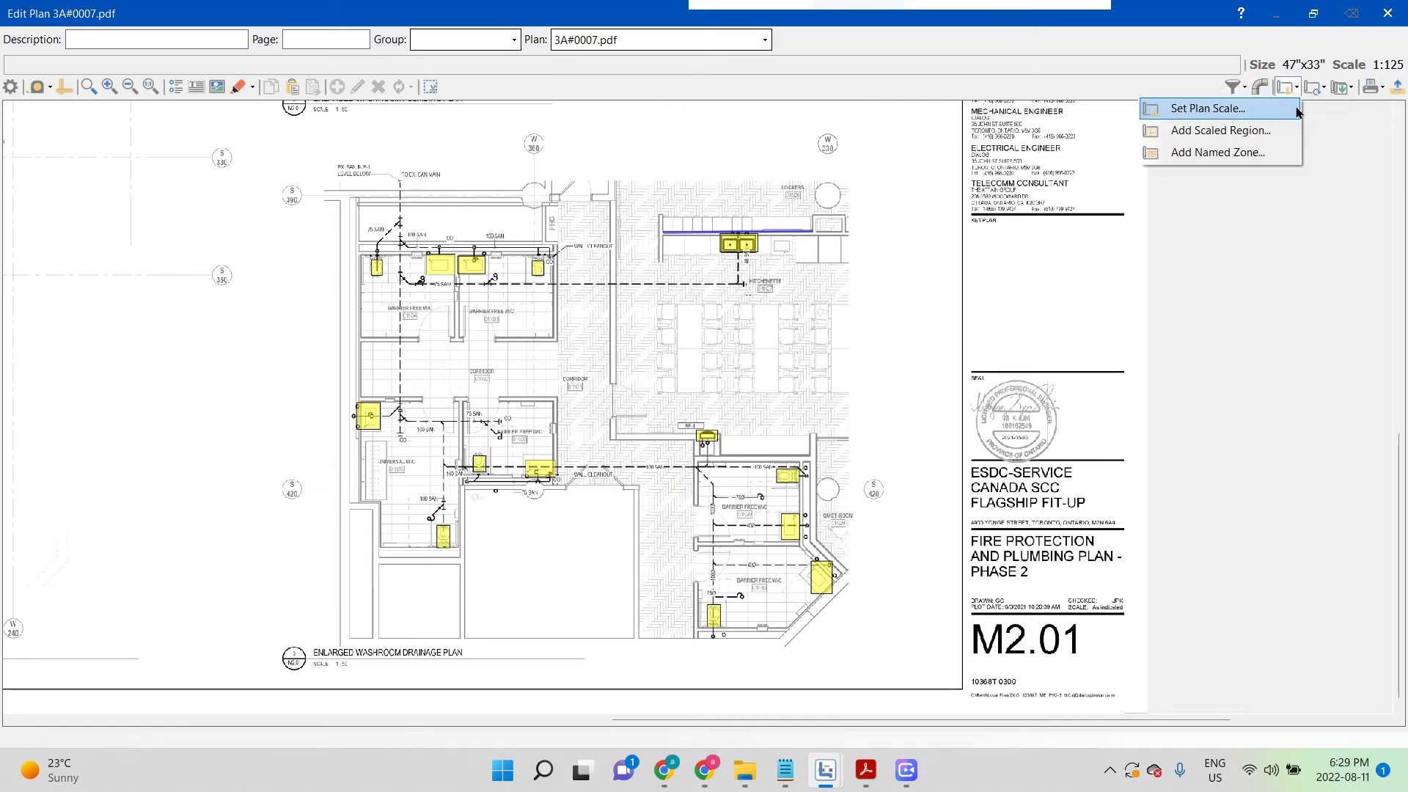
pyautogui.click(1296, 108)
pyautogui.click(963, 528)
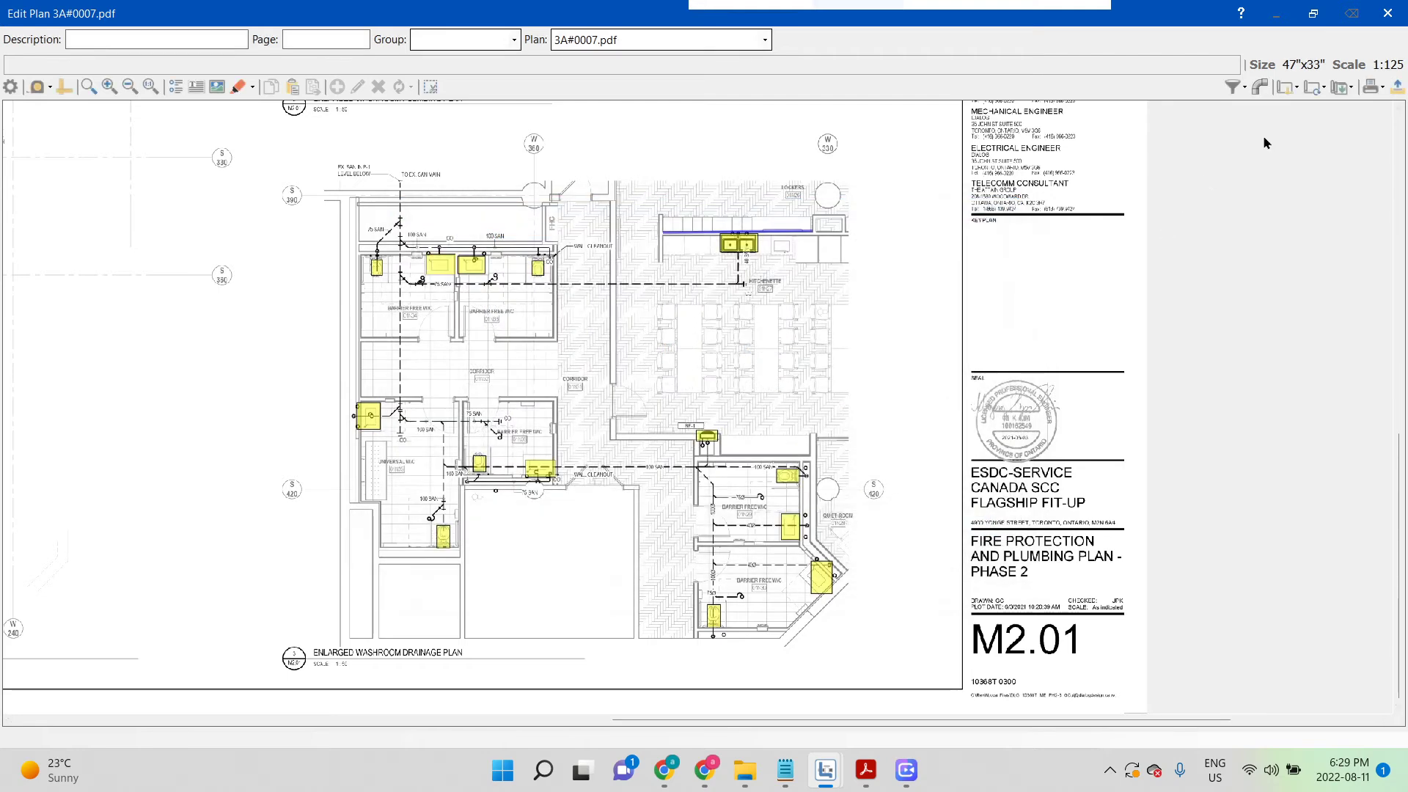
# - Try to add a 1:50 scaled region around the enlarged washroom drainage plan
pyautogui.click(1290, 87)
pyautogui.click(1274, 132)
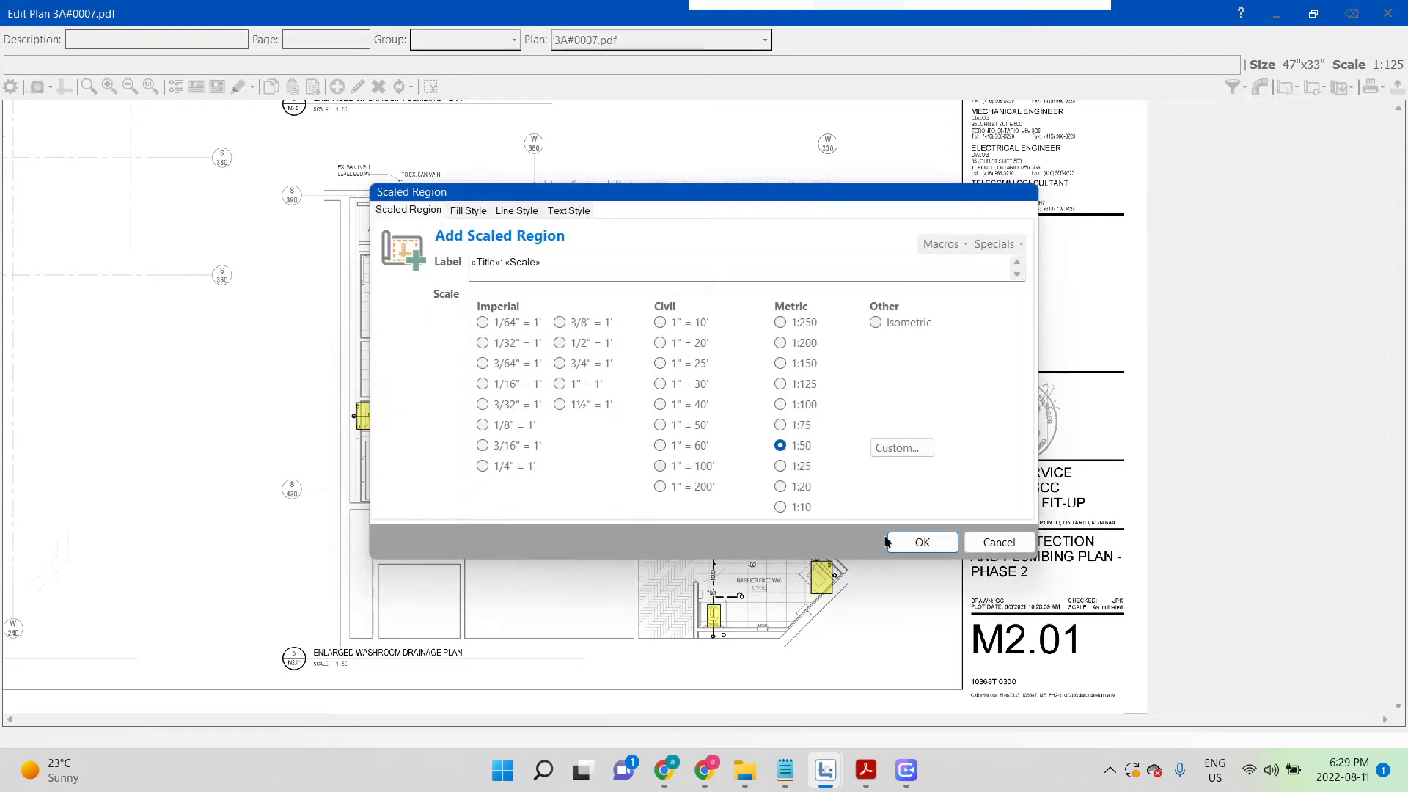
pyautogui.click(890, 541)
pyautogui.moveTo(314, 153); pyautogui.dragTo(904, 669)
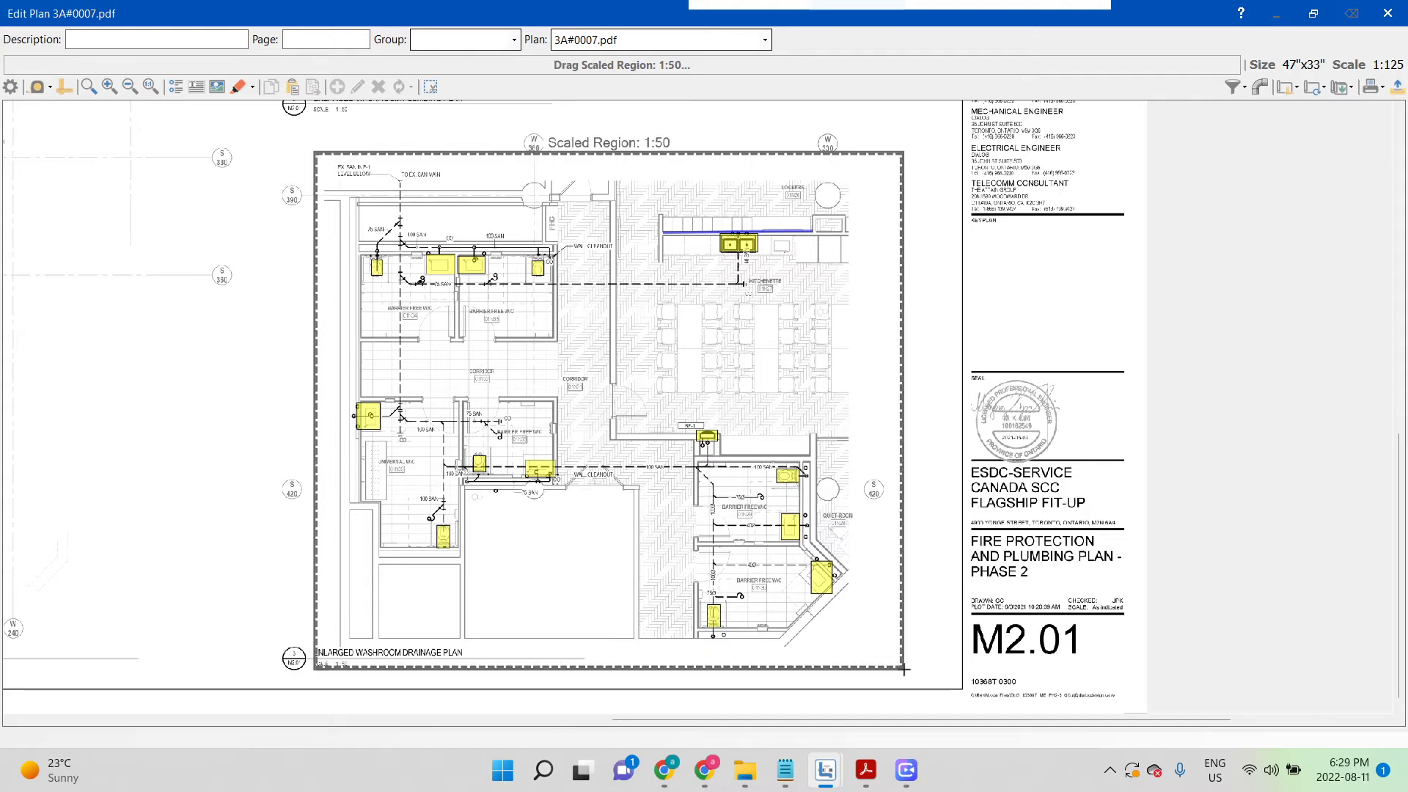
pyautogui.click(842, 423)
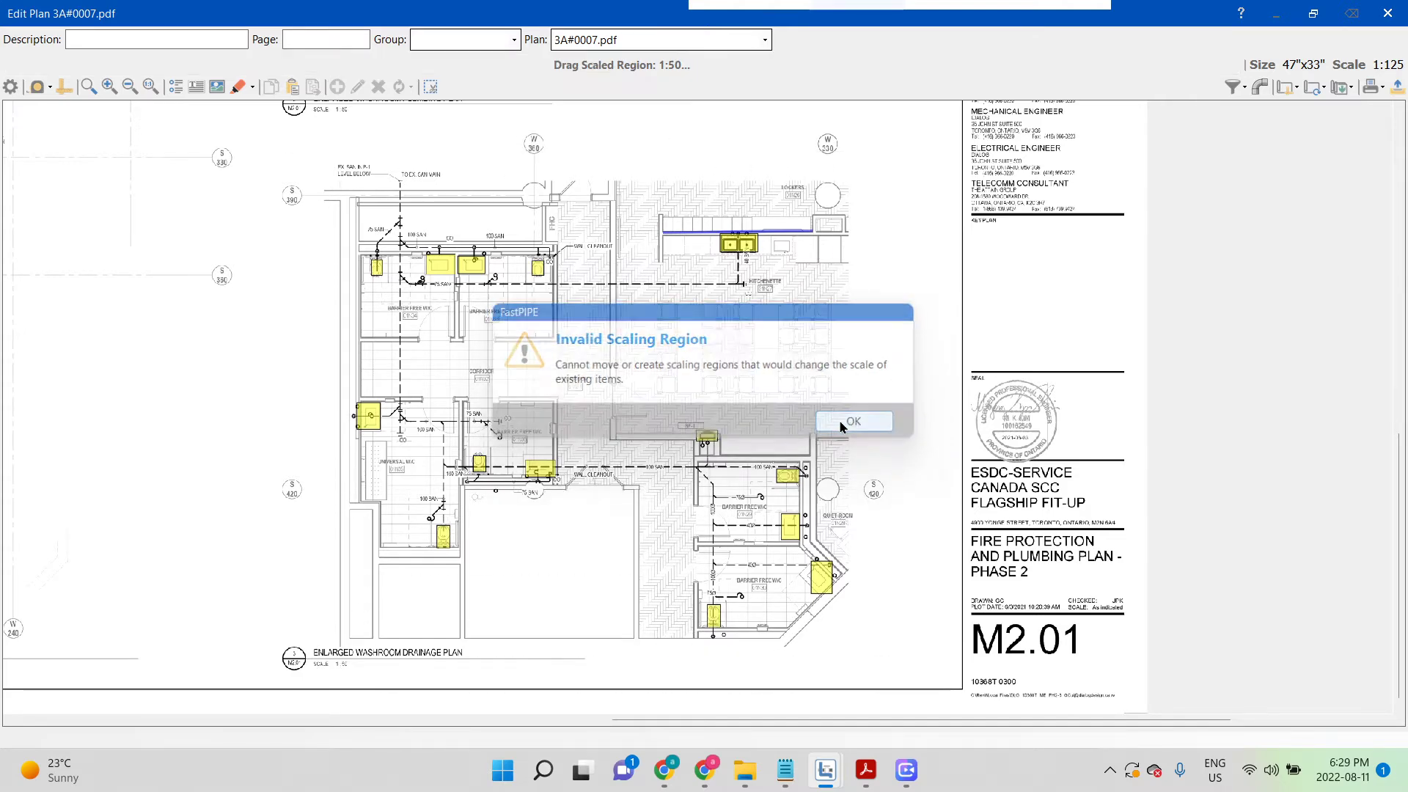
# - Close the 3A#0007.pdf plan and its job, and open the plans of the DUNDAS VALLEY1 job
pyautogui.click(1387, 13)
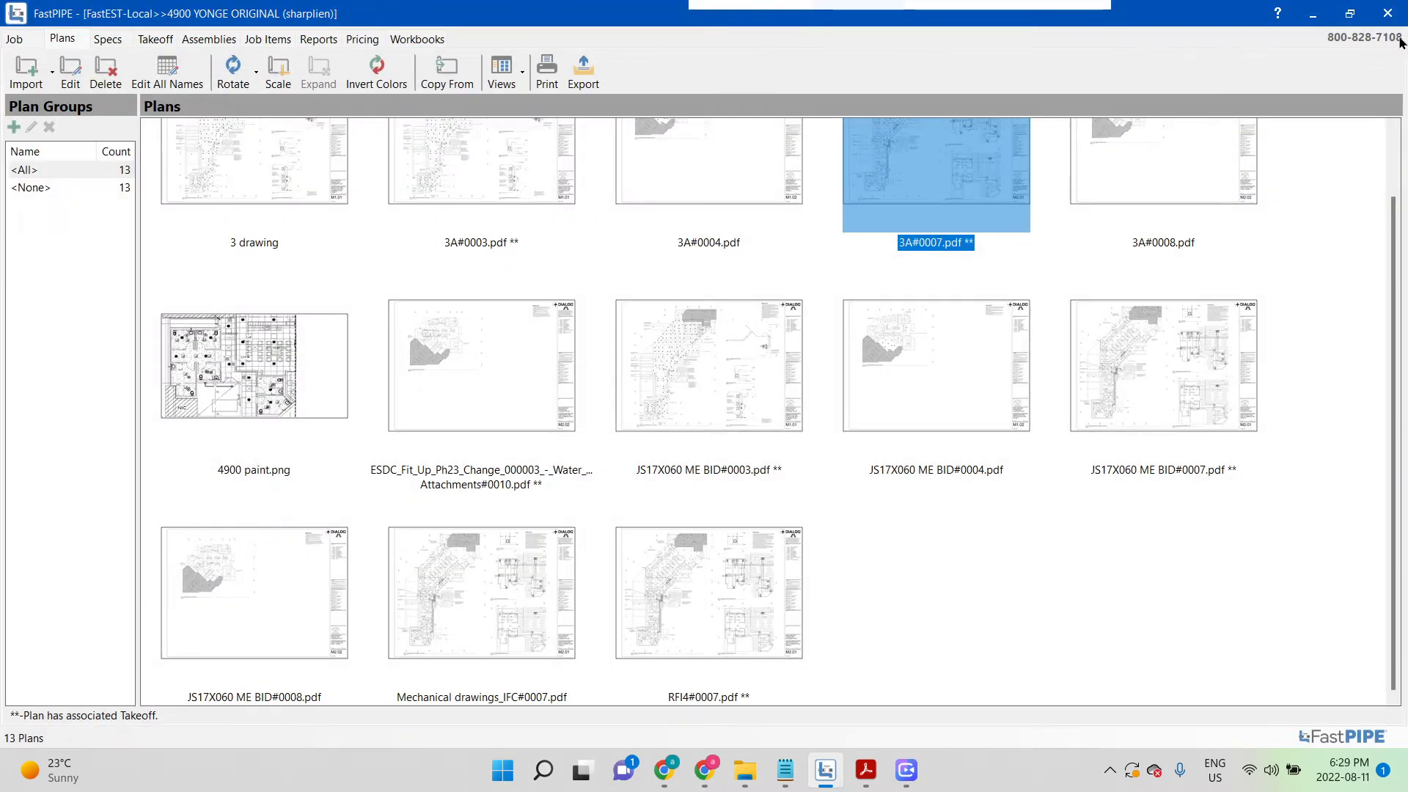
pyautogui.click(1389, 16)
pyautogui.click(262, 577)
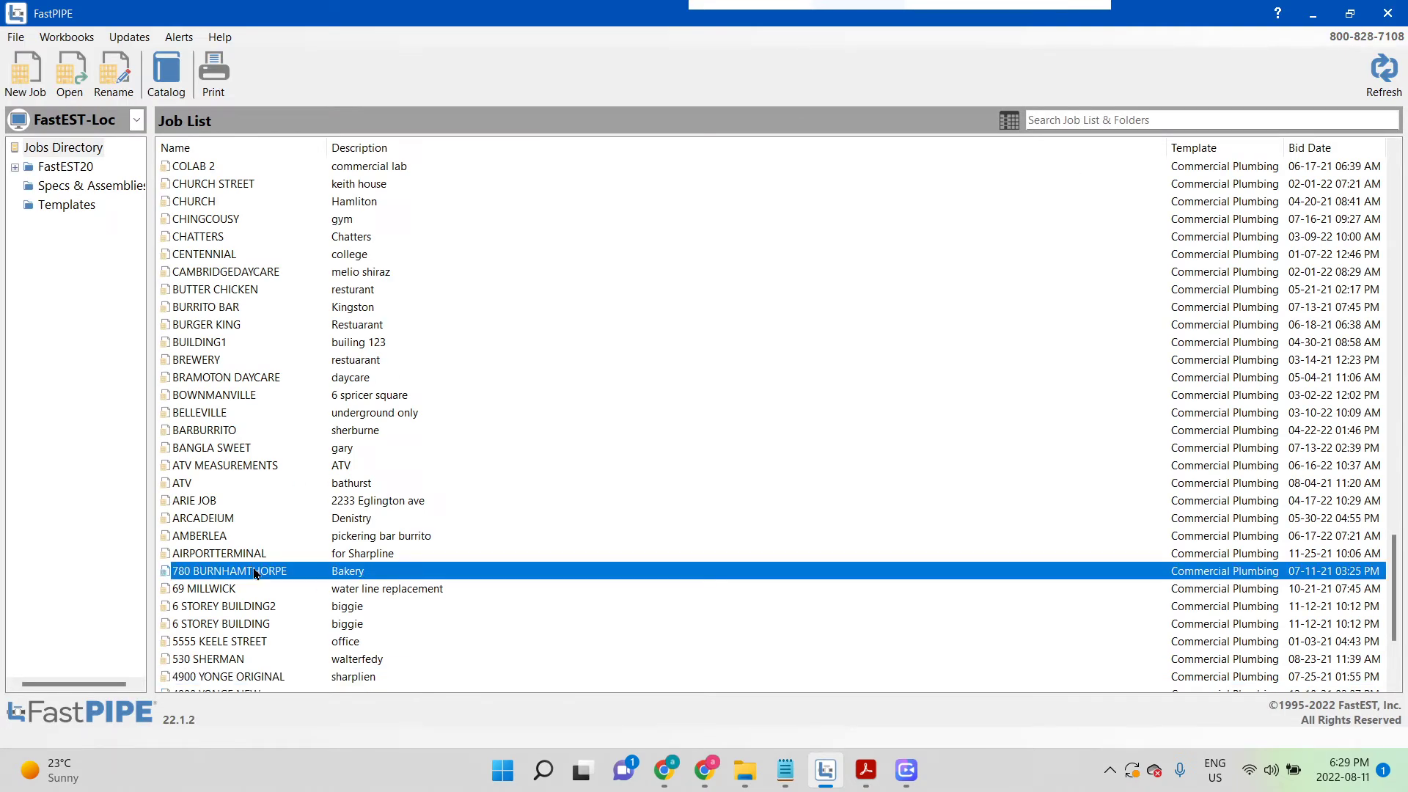
pyautogui.press('d')
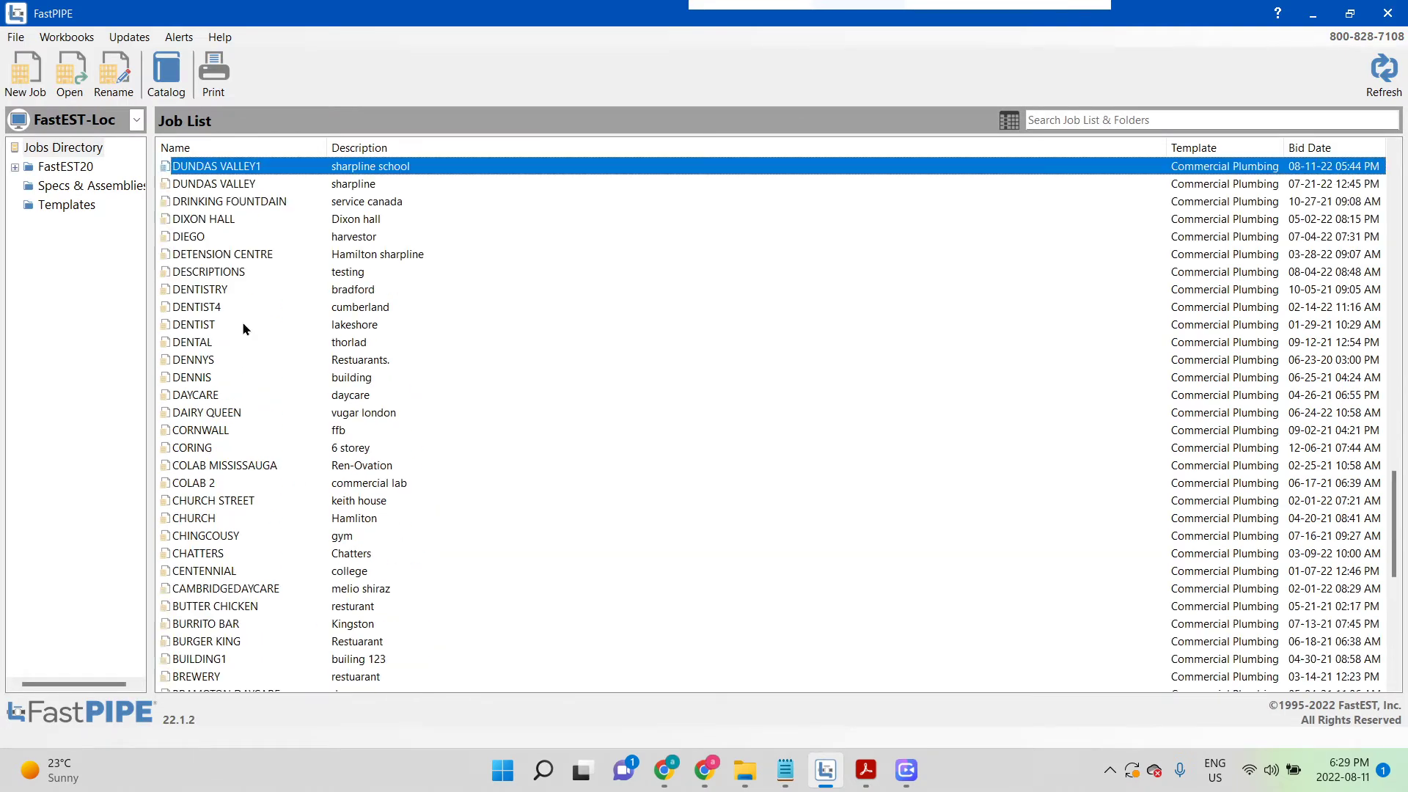
pyautogui.doubleClick(230, 167)
pyautogui.click(64, 39)
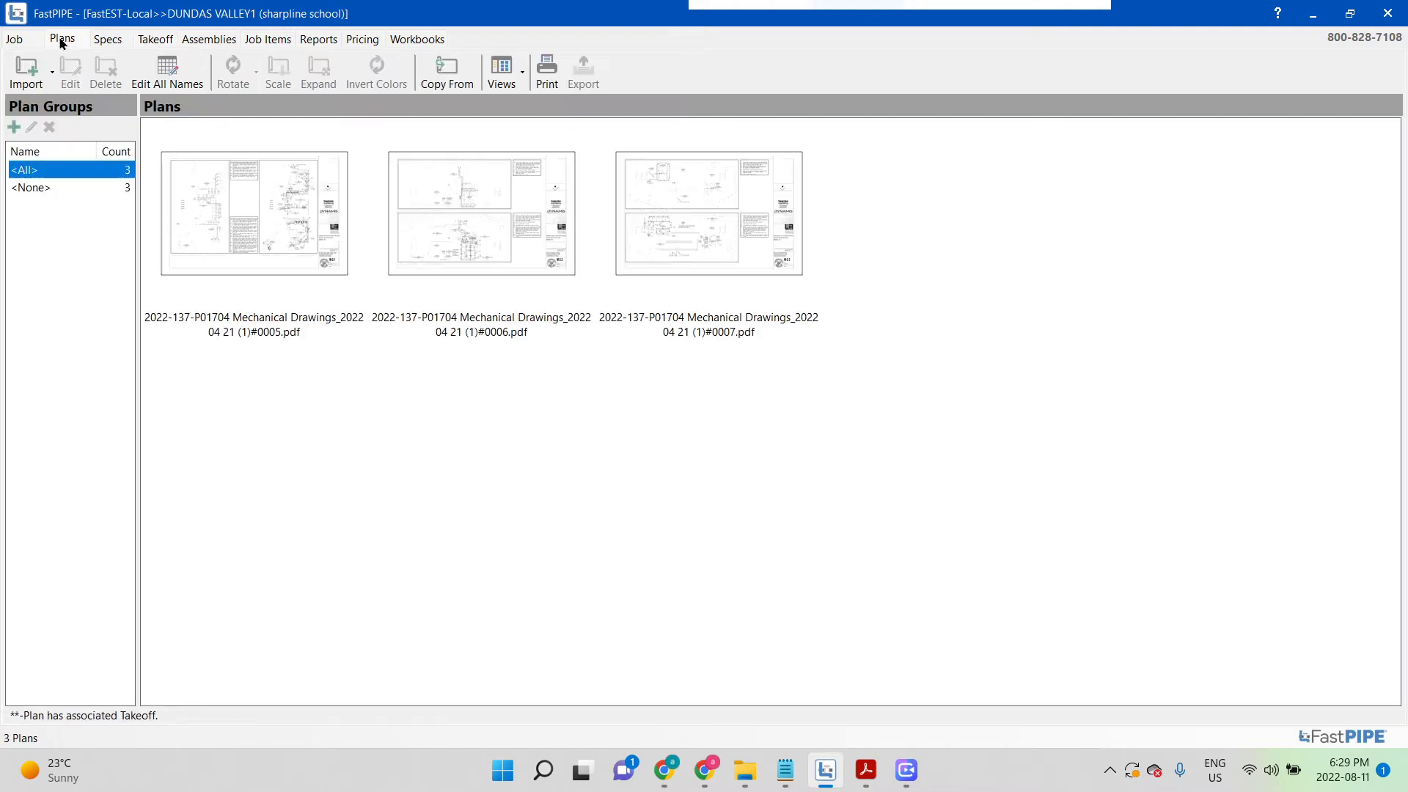
# - Open the Mechanical Drawings plan ending in #0005.pdf and check its whole-plan scale without a change
pyautogui.click(277, 191)
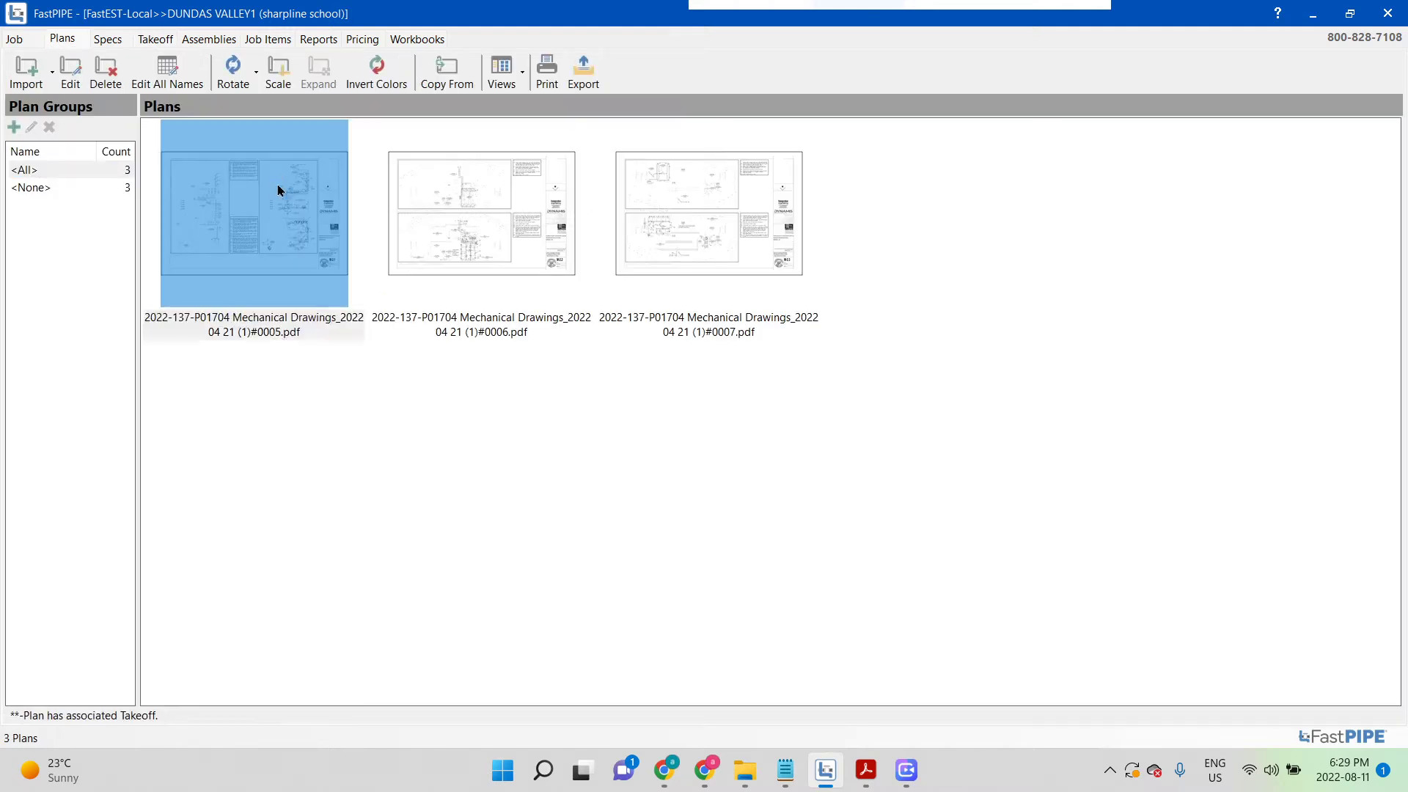
pyautogui.doubleClick(277, 191)
pyautogui.scroll(4, 569, 292)
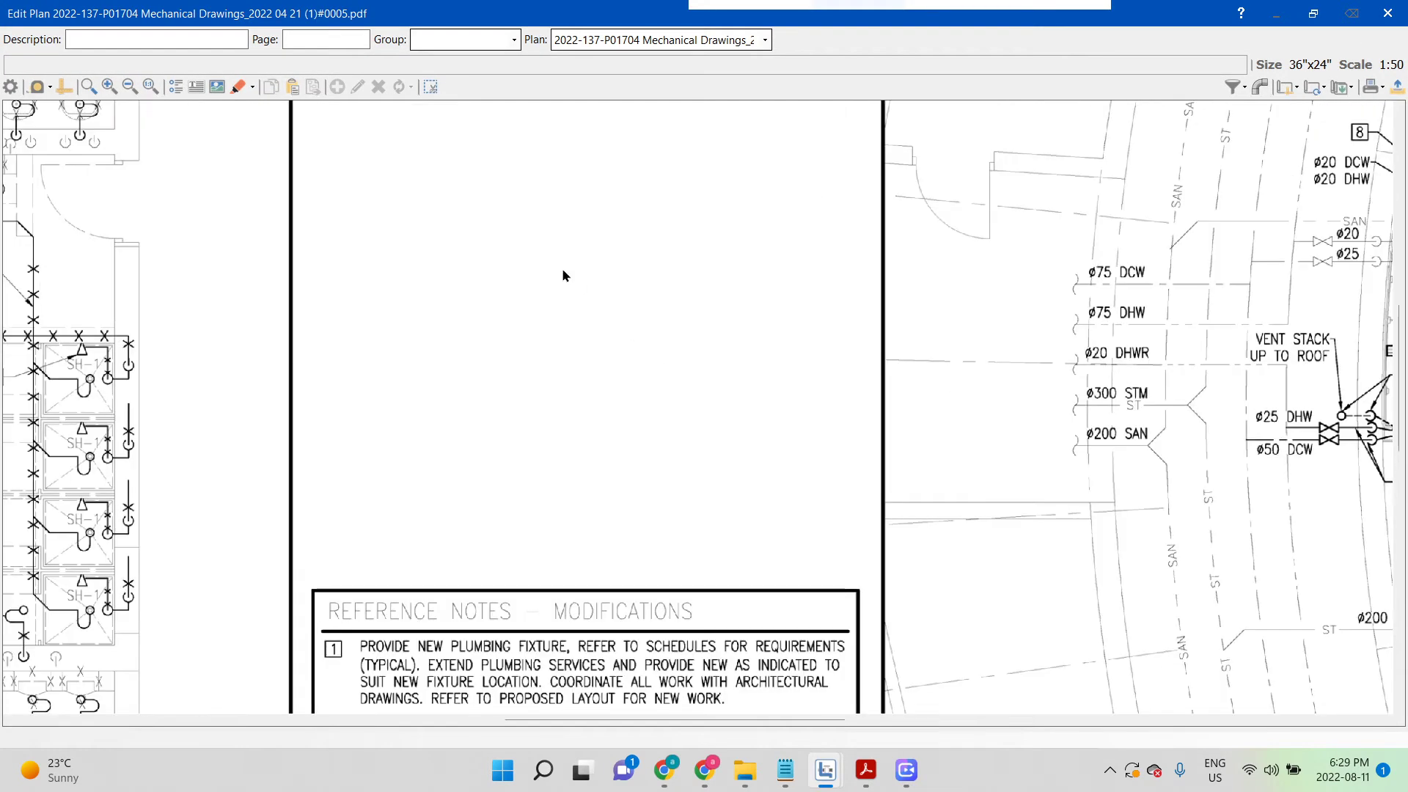
pyautogui.click(1288, 86)
pyautogui.click(1208, 108)
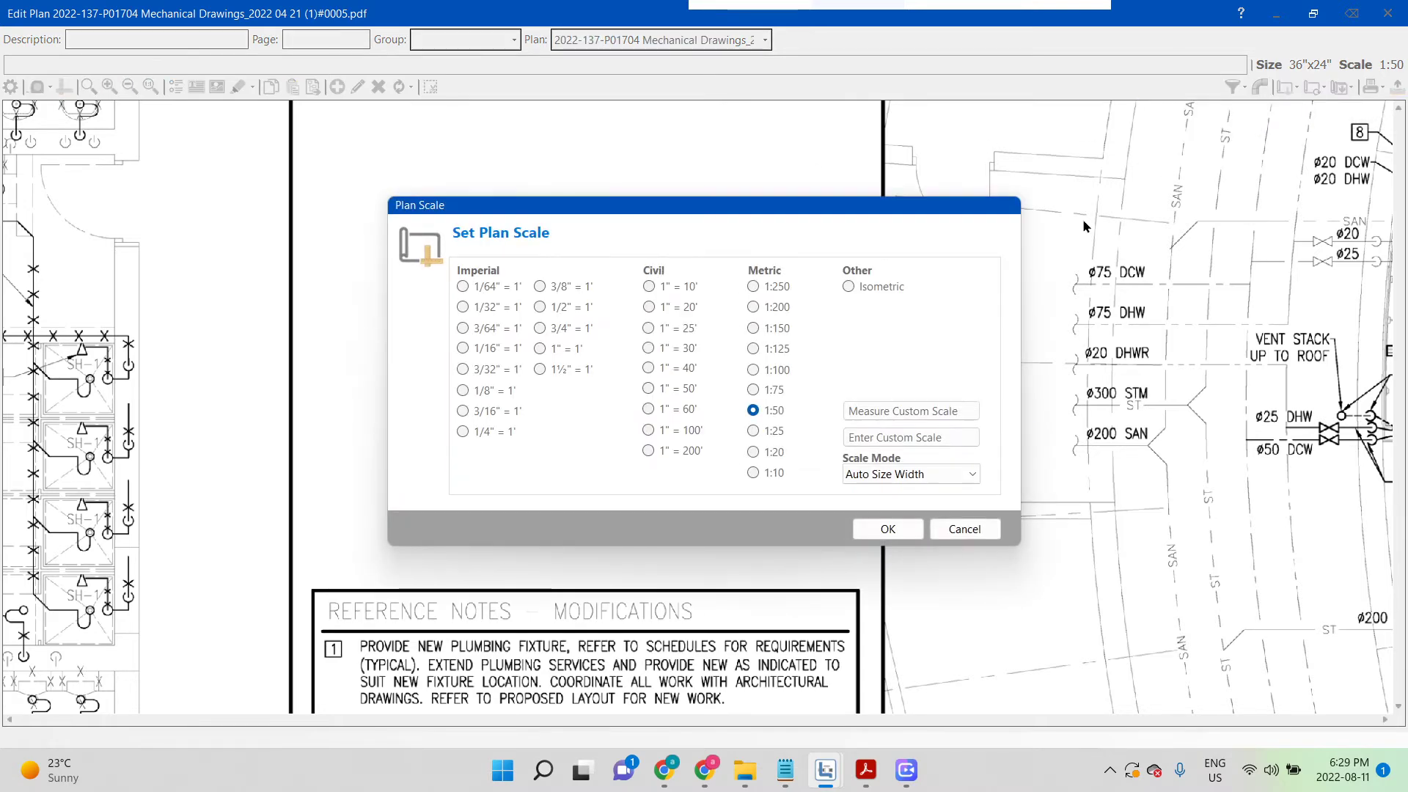
pyautogui.click(982, 534)
# - Add a 1:75 scaled region in the blank area above the modifications reference notes
pyautogui.click(1289, 86)
pyautogui.click(1246, 129)
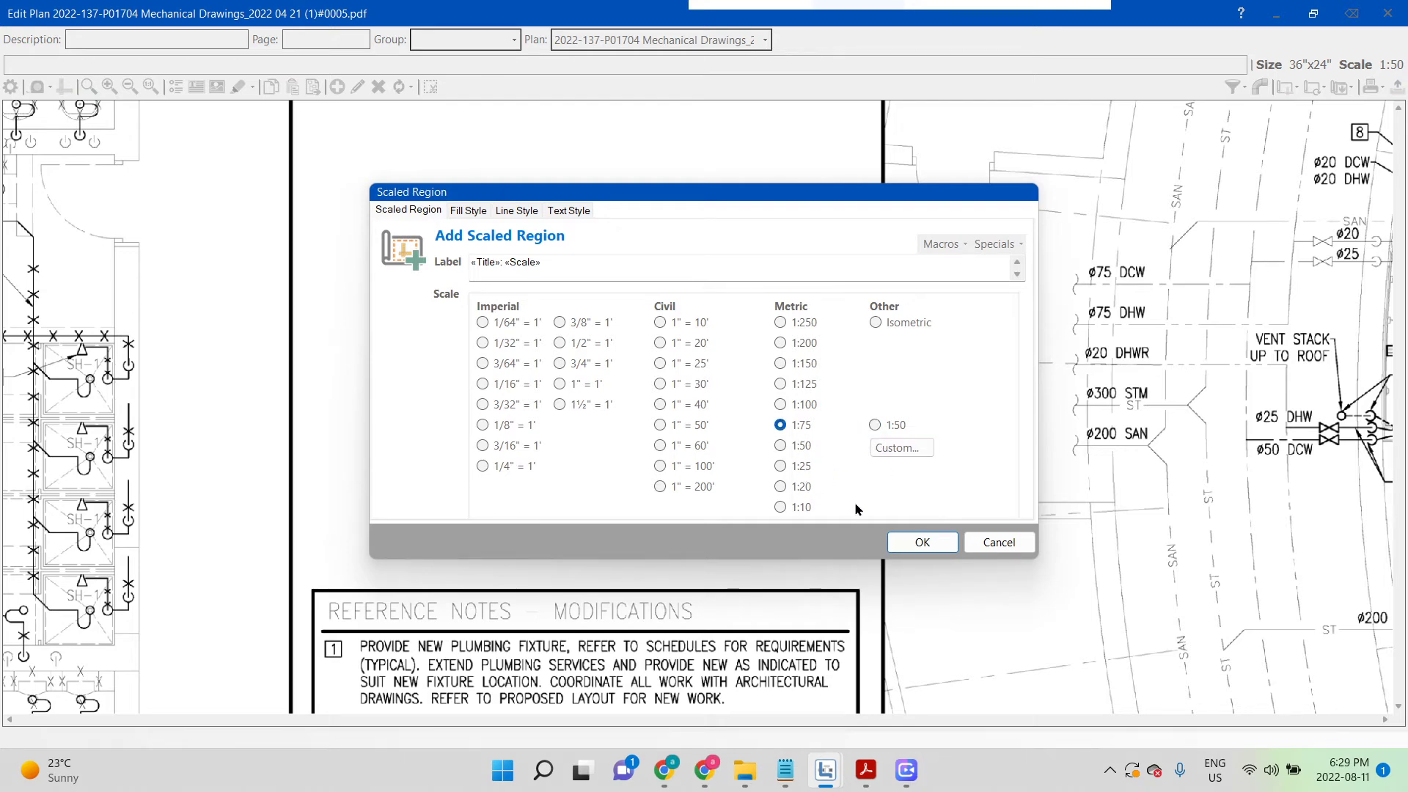
pyautogui.click(921, 542)
pyautogui.moveTo(412, 283); pyautogui.dragTo(726, 466)
pyautogui.scroll(-2, 618, 375)
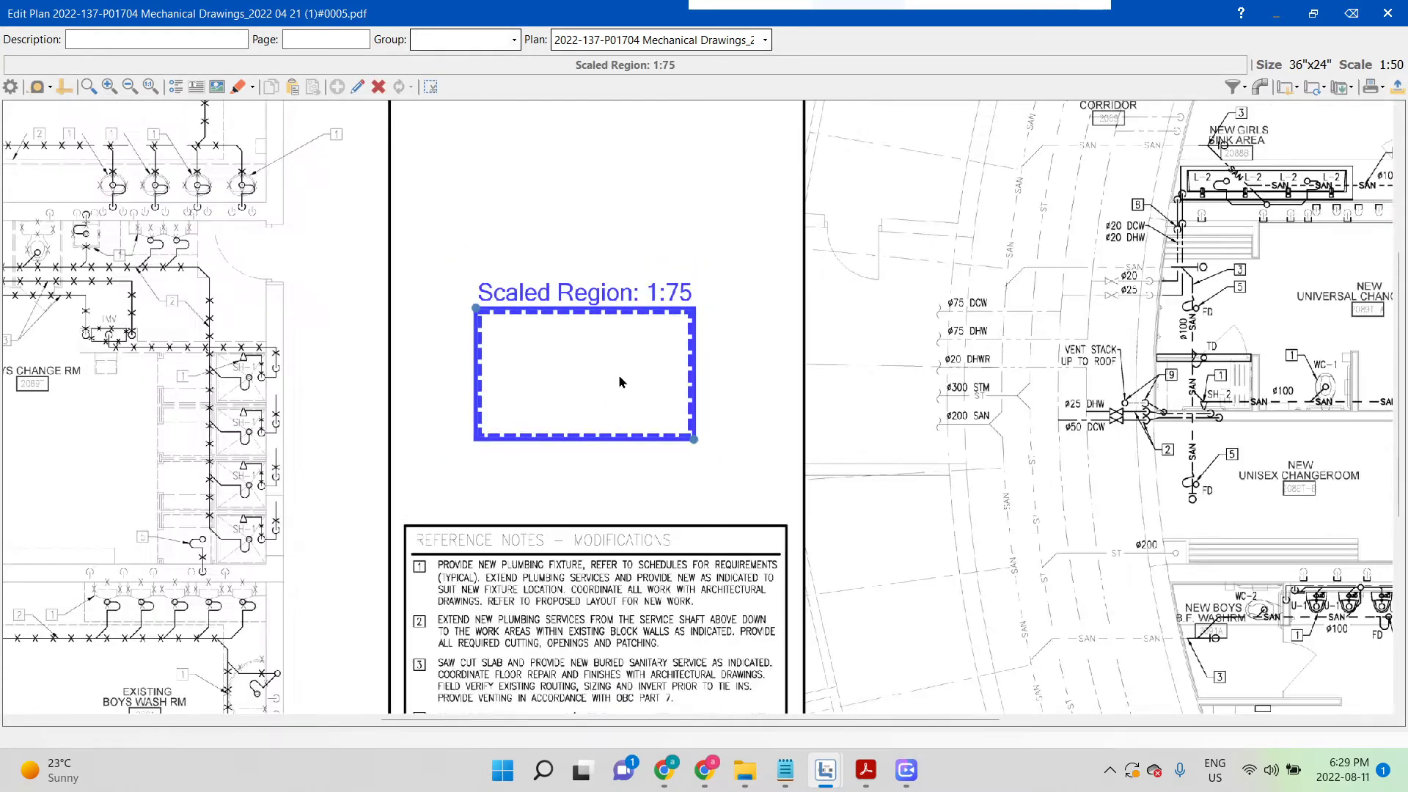
# - Delete the 1:75 scaled region from the plan
pyautogui.click(613, 358)
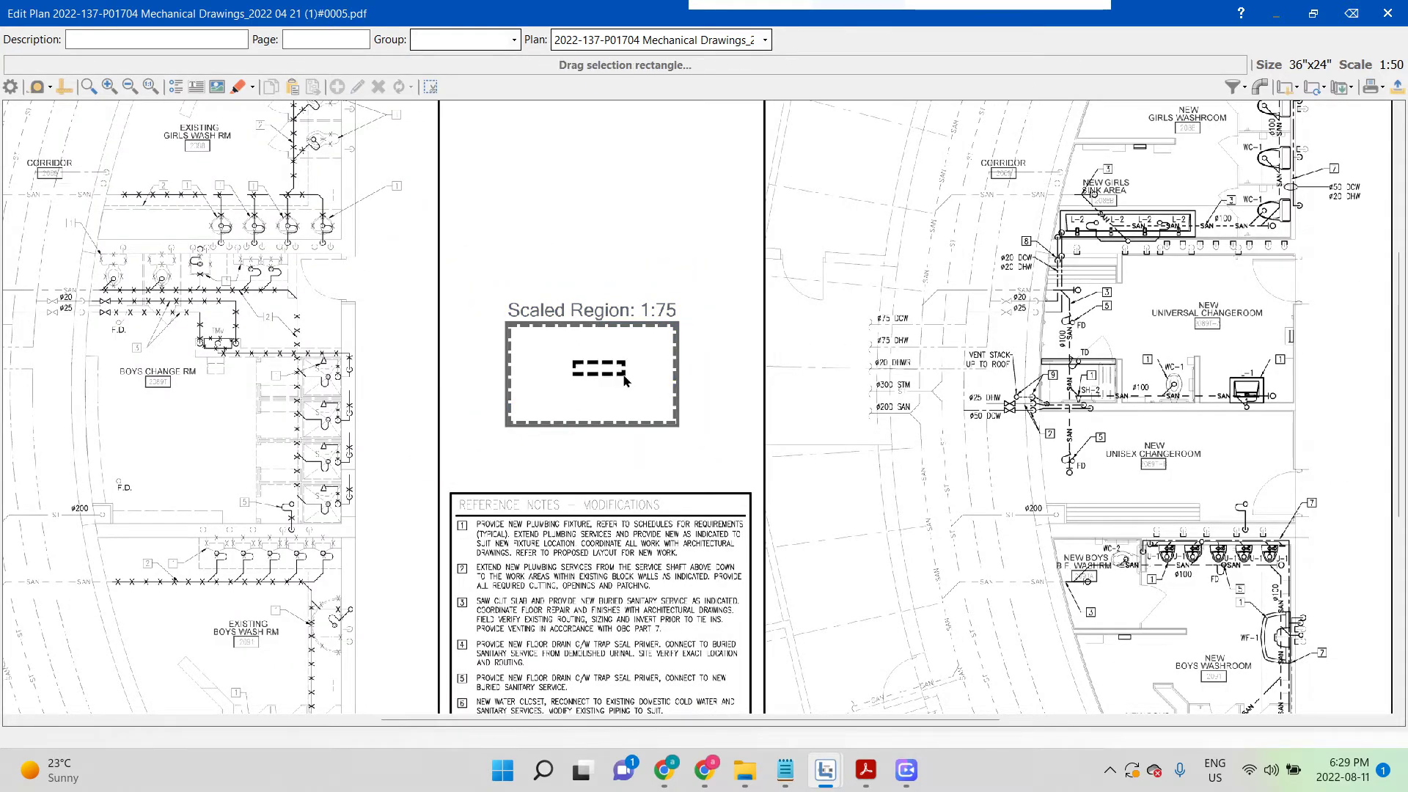
pyautogui.scroll(2, 617, 375)
pyautogui.scroll(-1, 617, 377)
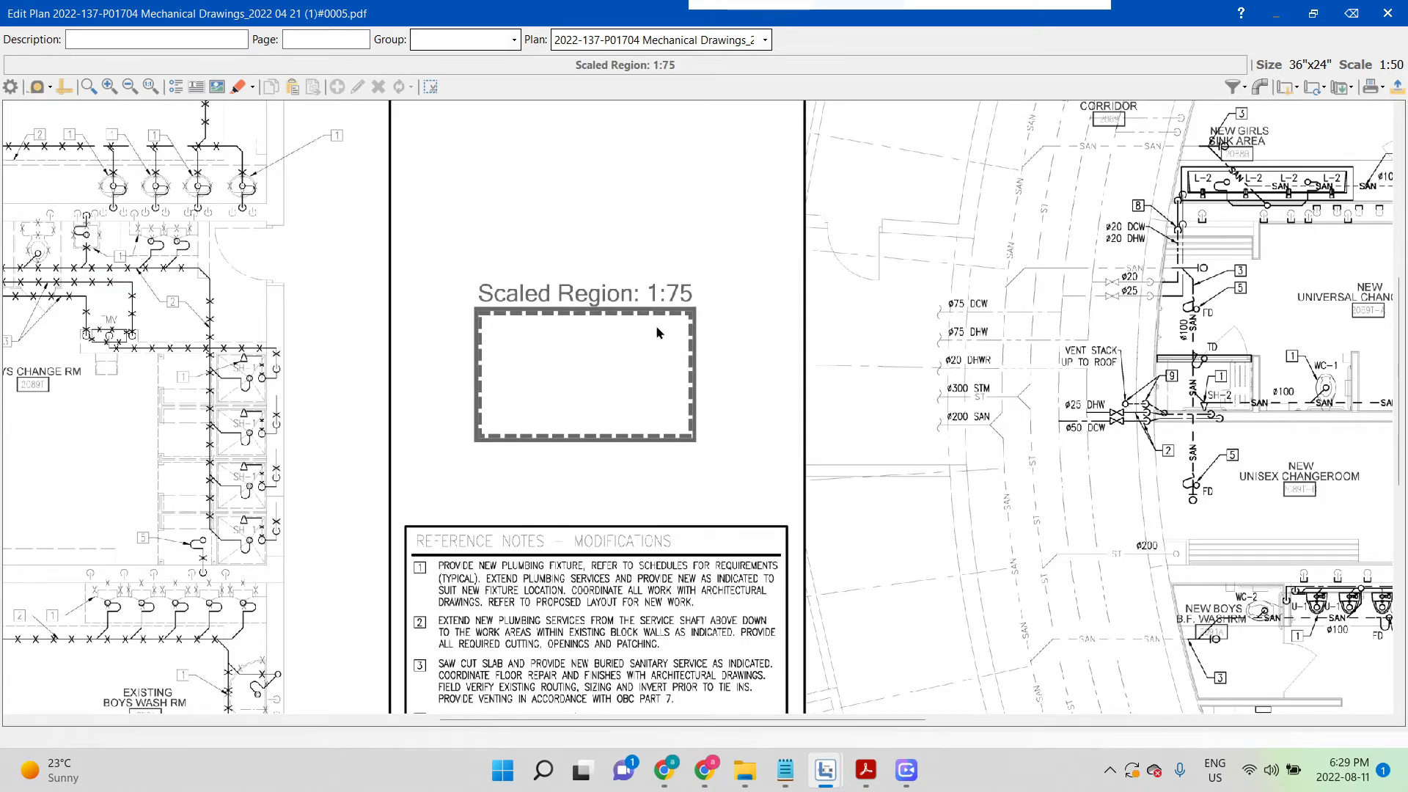
pyautogui.click(692, 346)
pyautogui.press('Delete')
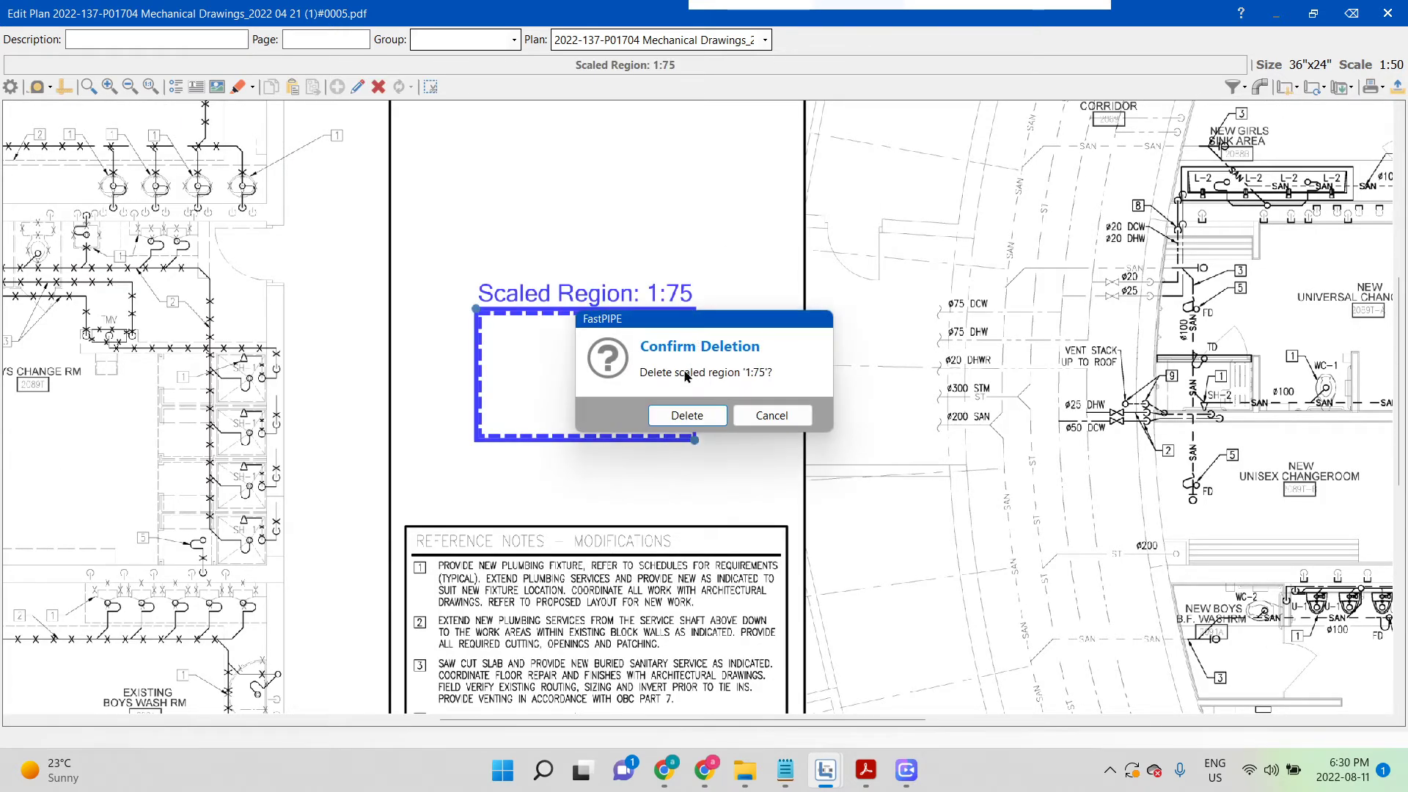
pyautogui.click(690, 411)
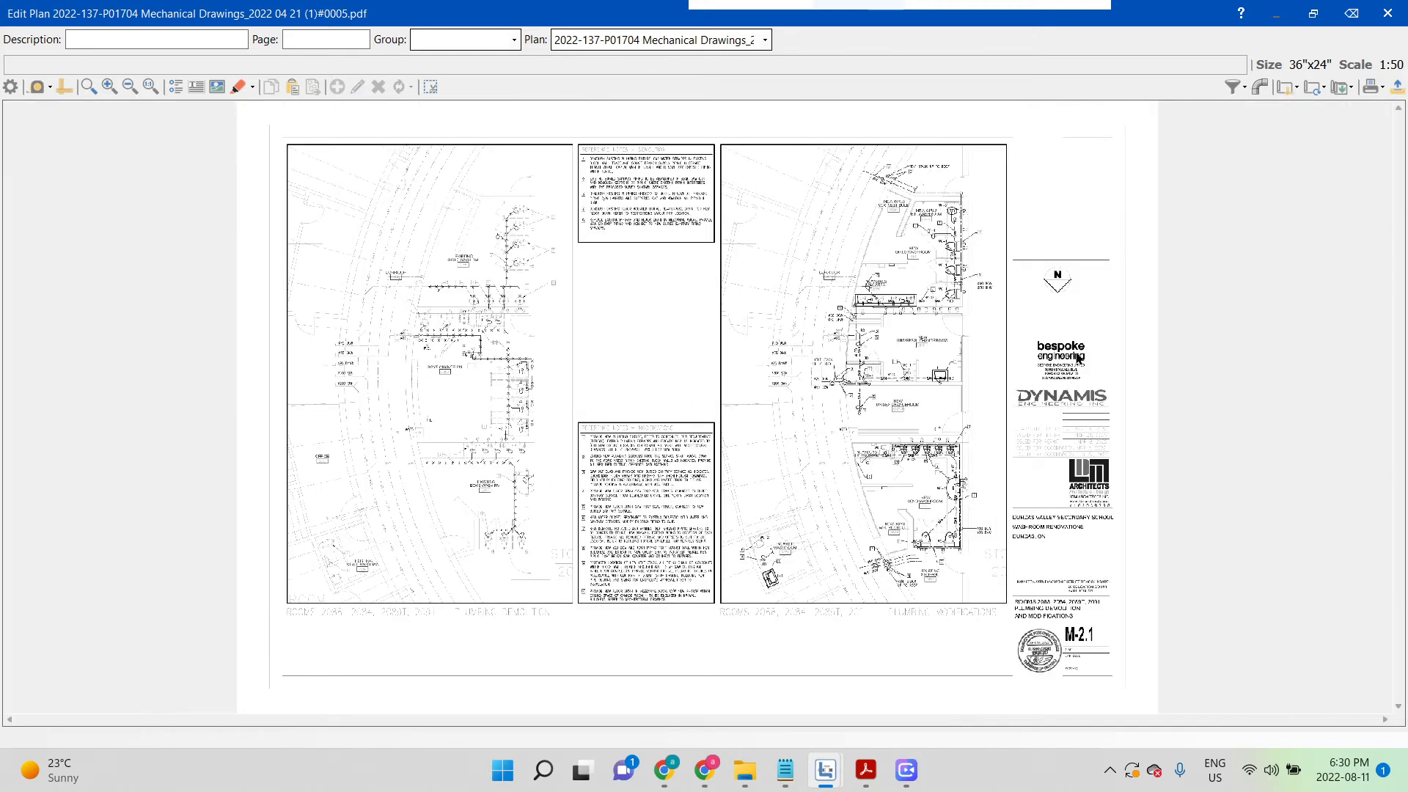
# - Close the plan and the DUNDAS VALLEY1 job, find the MAYFIELD site services job in the job list, and open it
pyautogui.click(1388, 13)
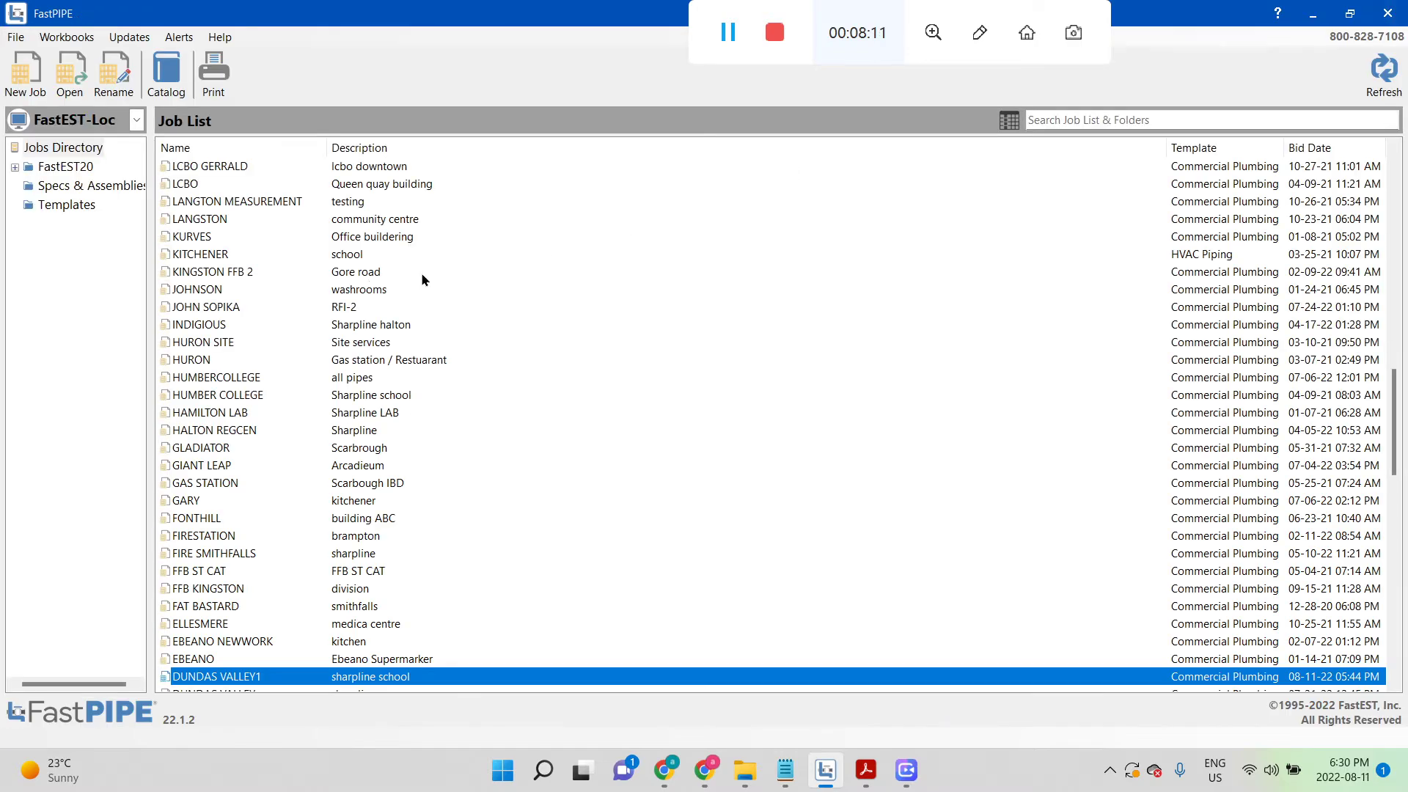
pyautogui.click(370, 272)
pyautogui.press('pageup')
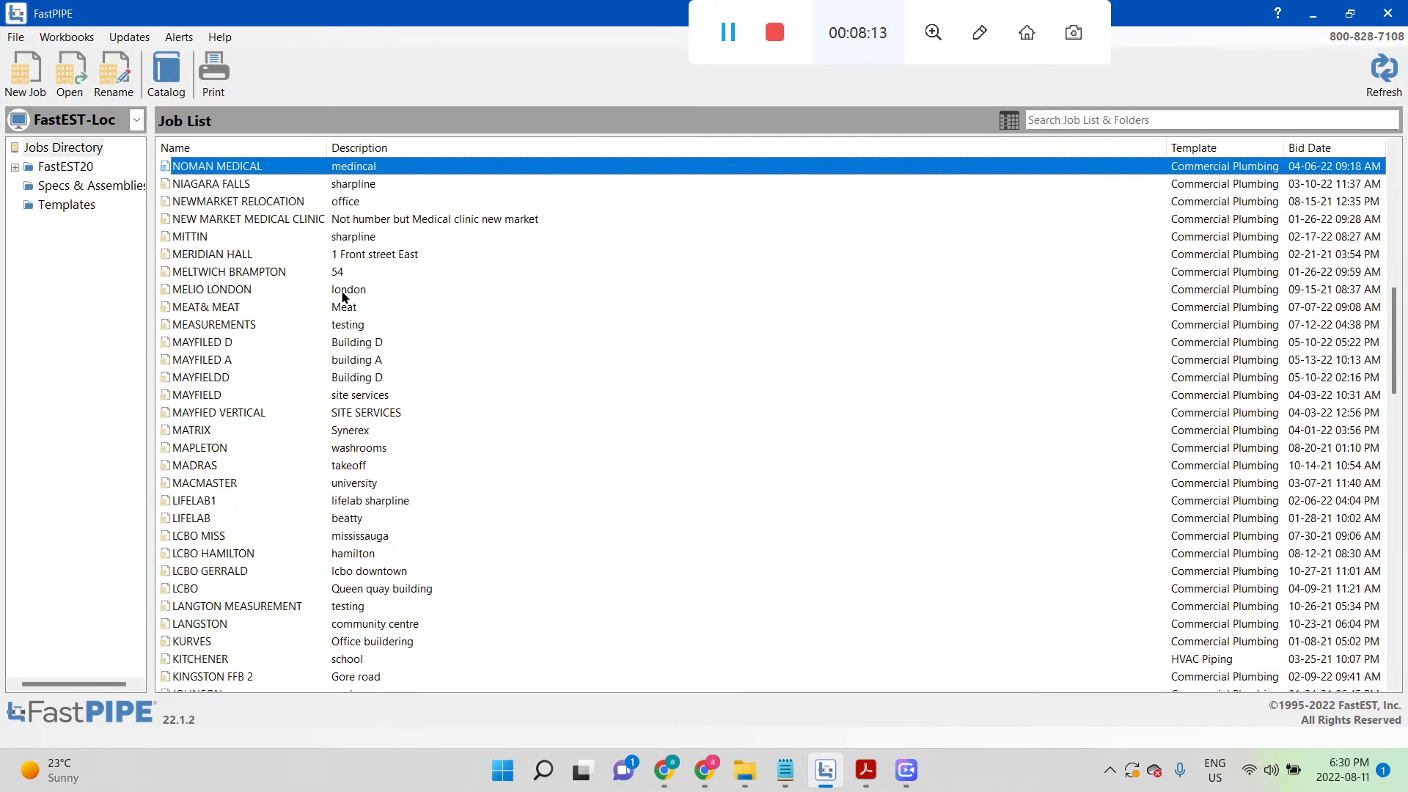
pyautogui.press('Down')
pyautogui.press('Down')
pyautogui.click(216, 219)
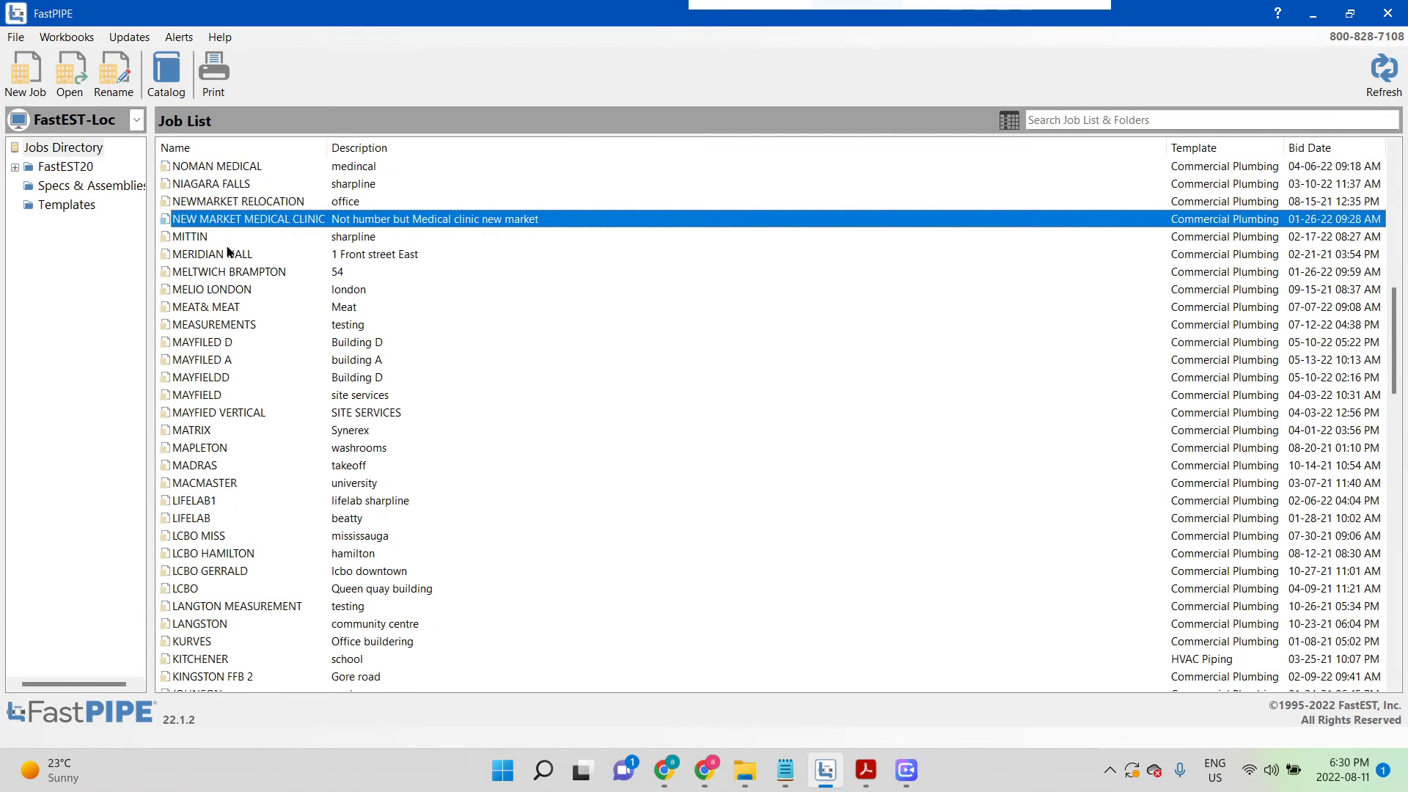
pyautogui.click(218, 258)
pyautogui.press('Down')
pyautogui.press('Down')
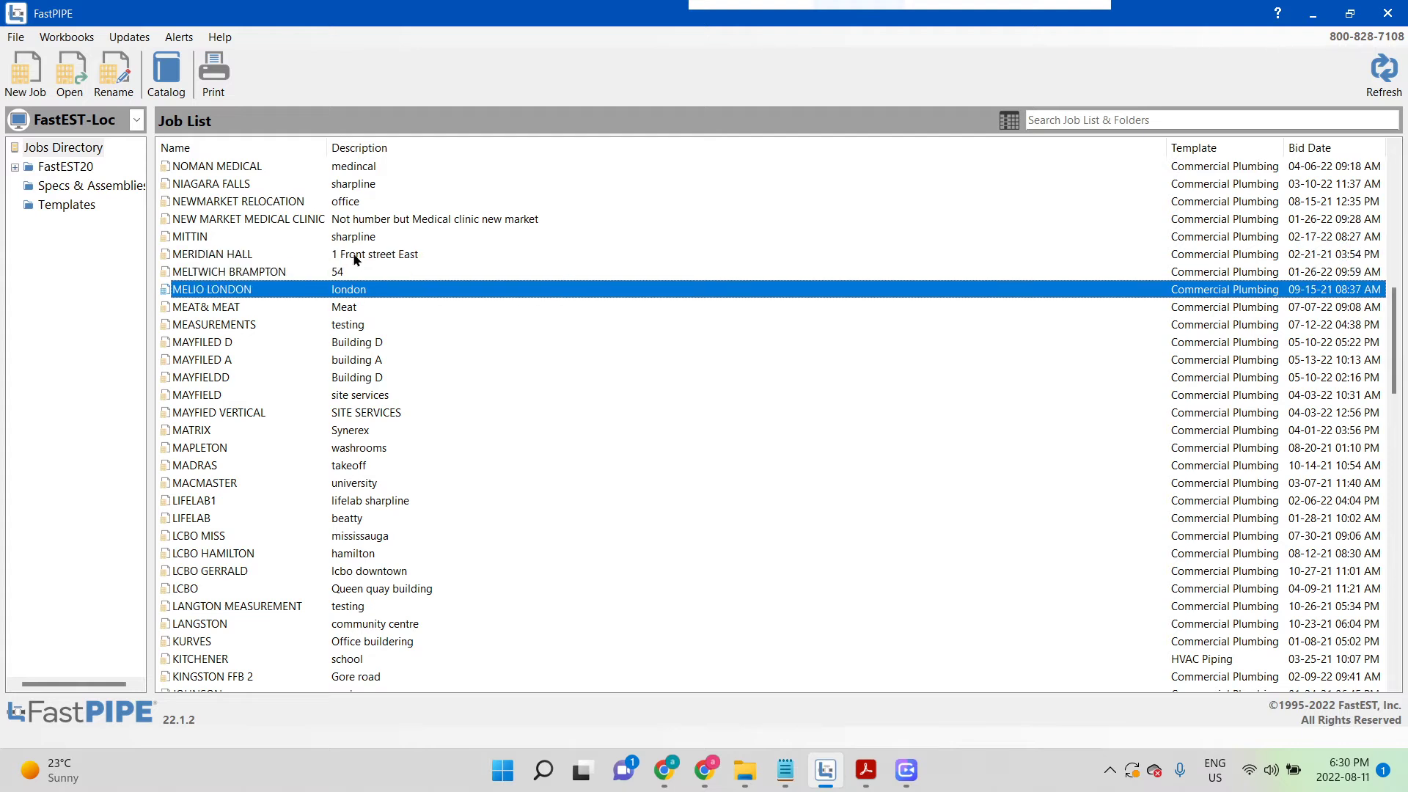
pyautogui.doubleClick(351, 398)
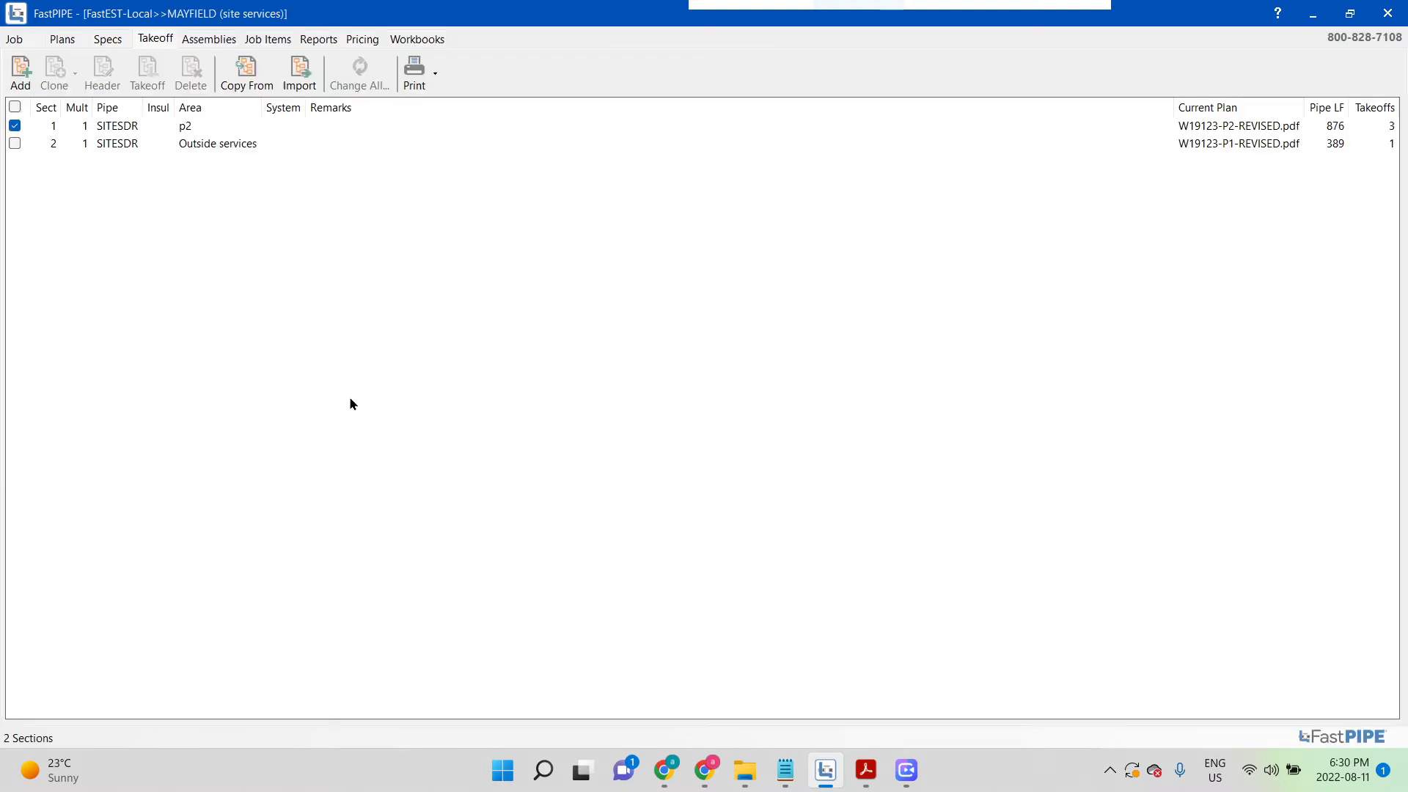
# - Open the Outside services takeoff section on W19123-P1-REVISED.pdf and locate the scale bars in the title block
pyautogui.click(188, 144)
pyautogui.click(187, 142)
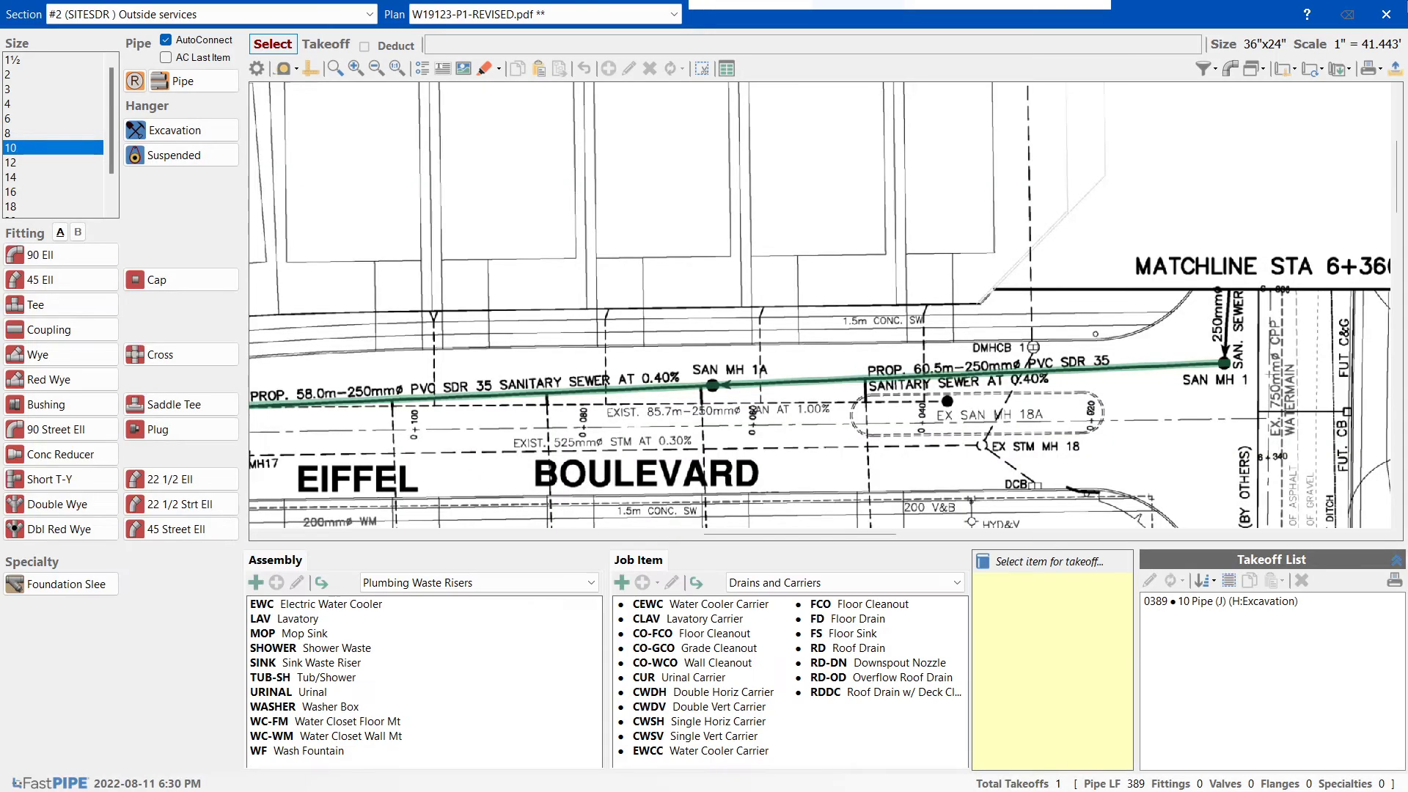
pyautogui.scroll(-1, 1253, 249)
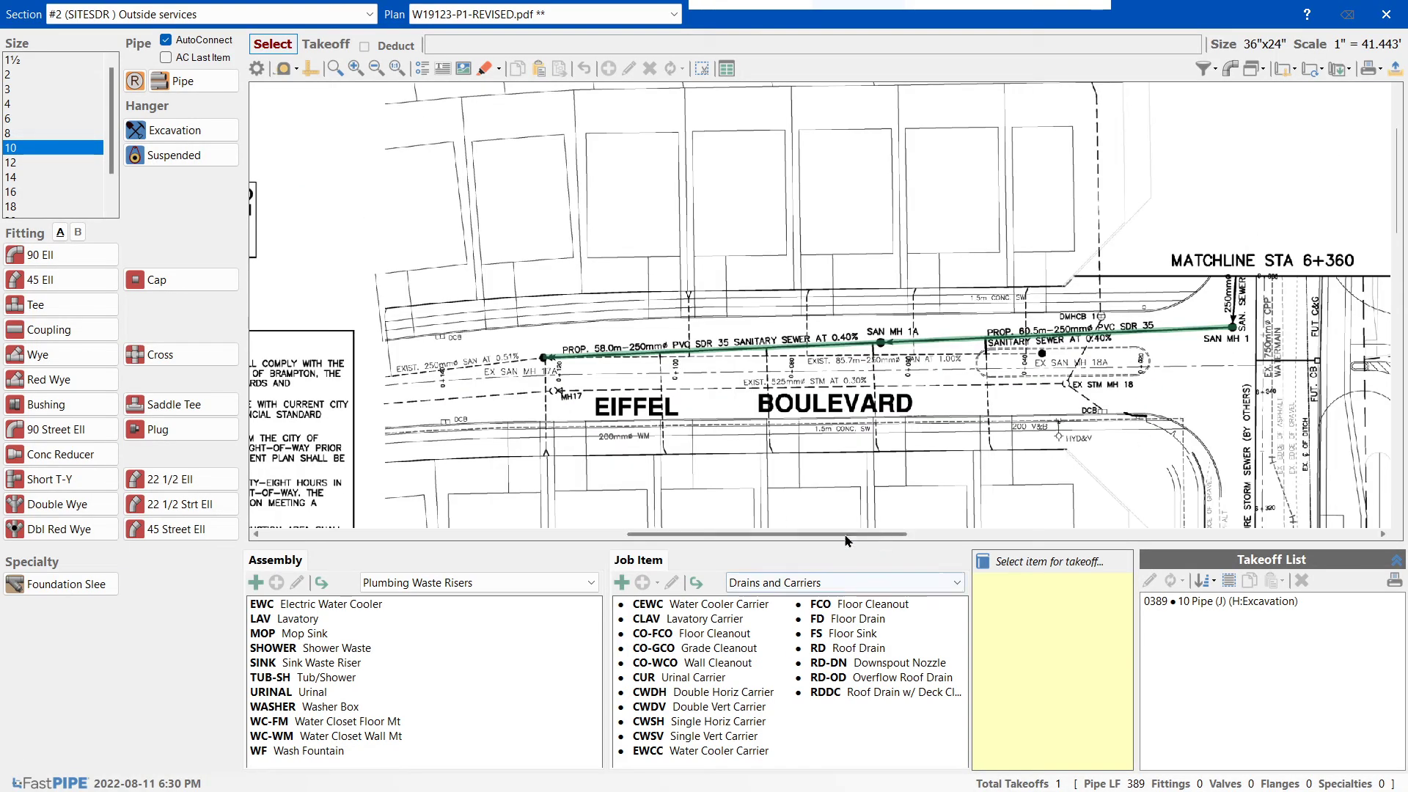
pyautogui.moveTo(821, 535); pyautogui.dragTo(1106, 569)
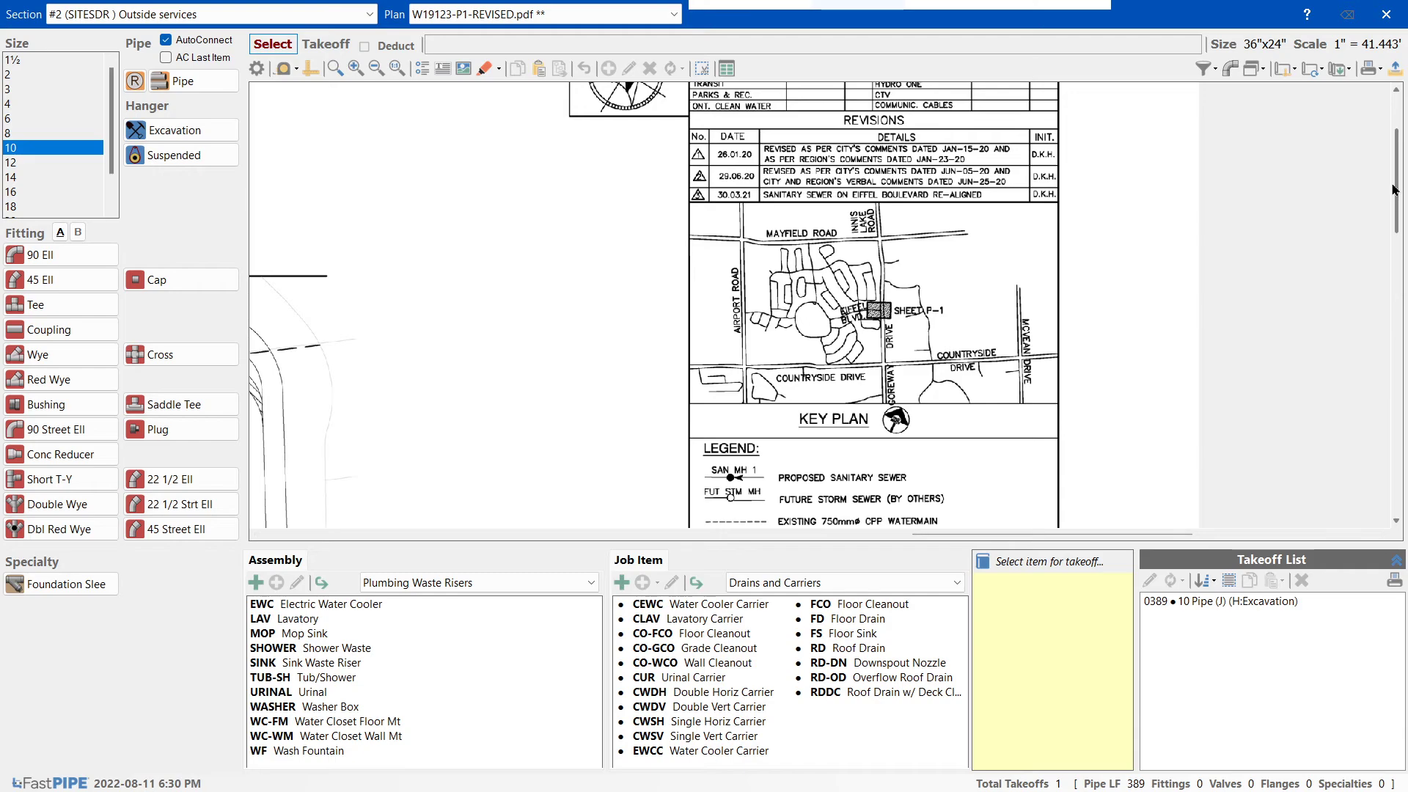
pyautogui.moveTo(1393, 189)
pyautogui.mouseDown()
pyautogui.moveTo(1394, 414)
pyautogui.moveTo(1393, 400)
pyautogui.mouseUp()
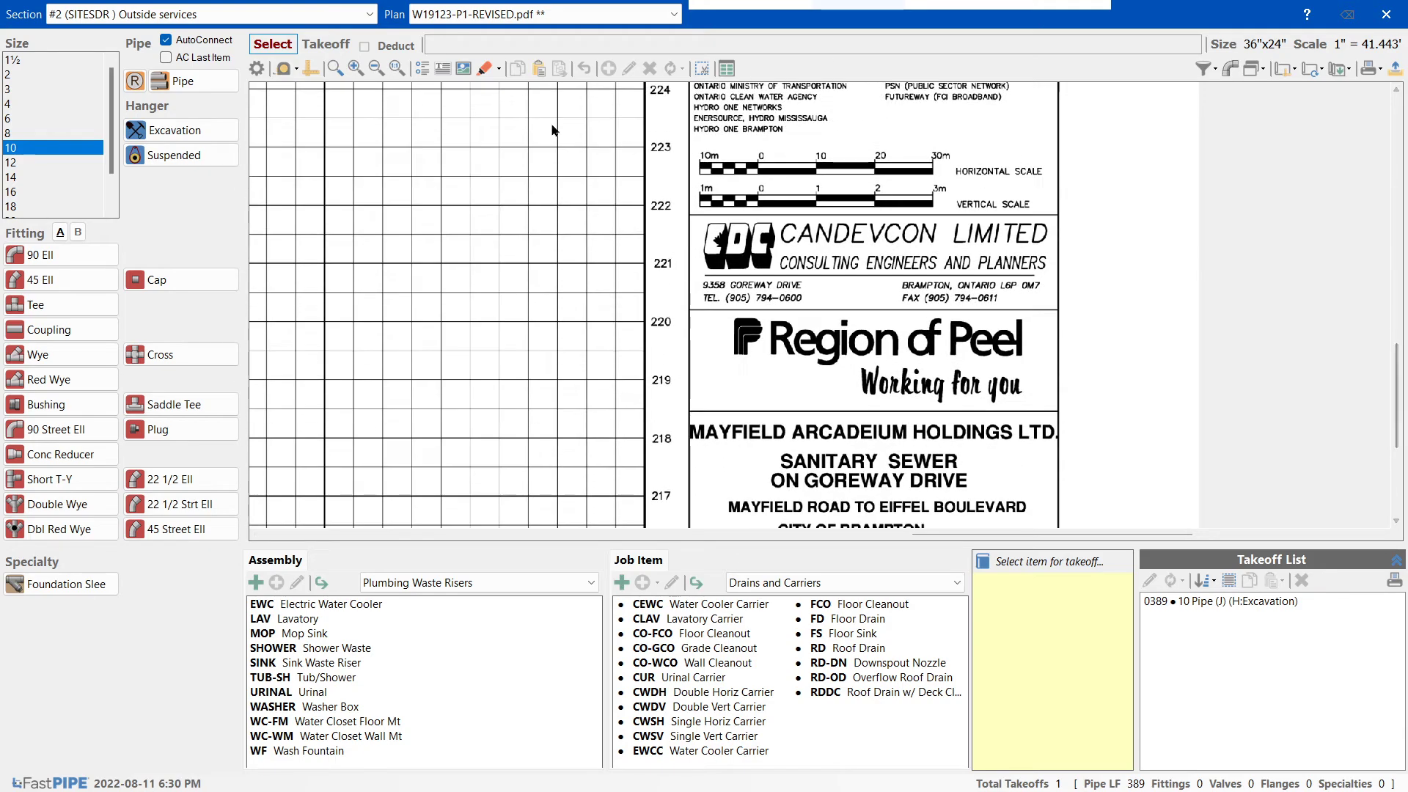
# - Examine the horizontal and vertical scale bars in the title block of the sanitary sewer plan
pyautogui.scroll(2, 709, 183)
pyautogui.moveTo(663, 90); pyautogui.dragTo(1382, 310)
pyautogui.moveTo(1395, 364)
pyautogui.mouseDown()
pyautogui.moveTo(1405, 482)
pyautogui.moveTo(1401, 353)
pyautogui.moveTo(1400, 380)
pyautogui.mouseUp()
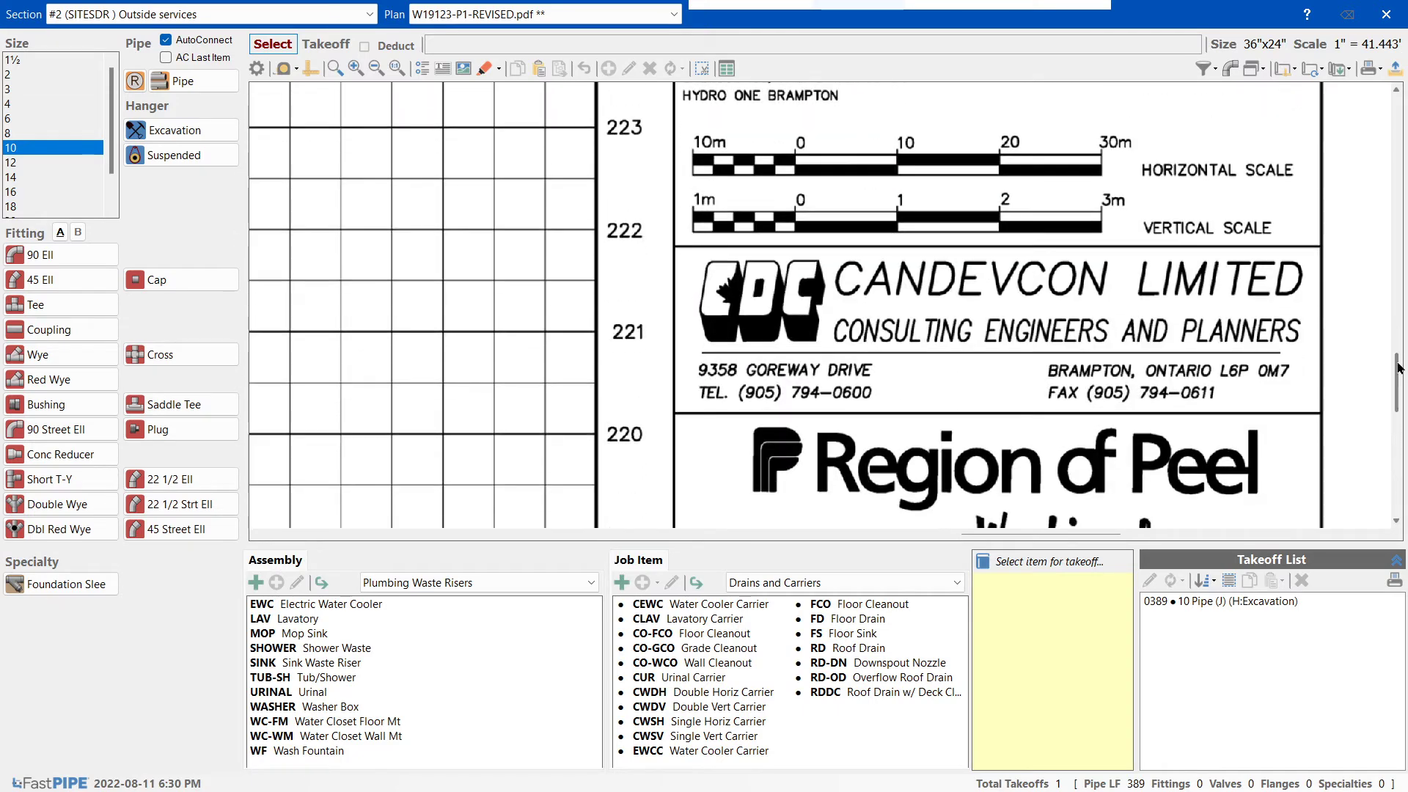
pyautogui.moveTo(657, 111); pyautogui.dragTo(1323, 199)
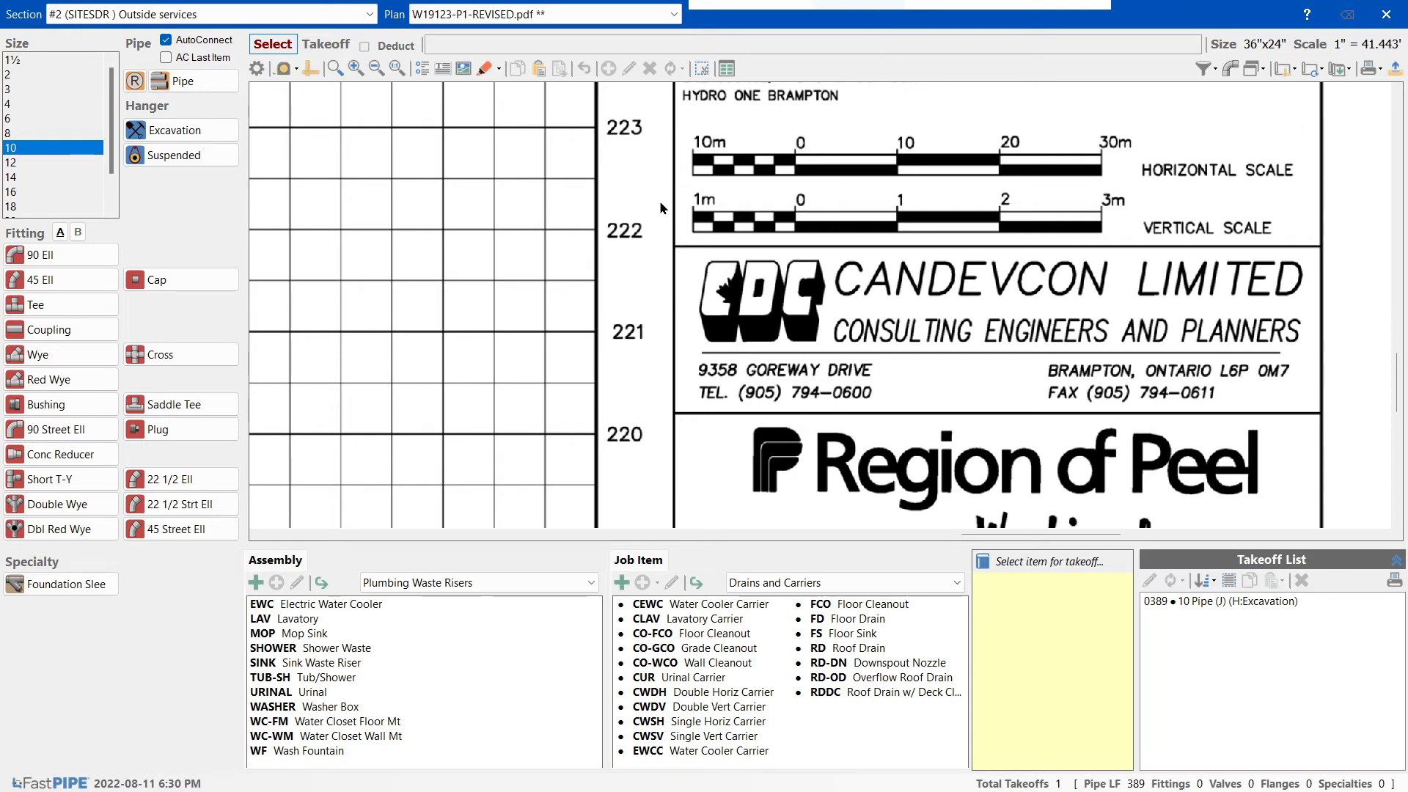
pyautogui.moveTo(655, 189); pyautogui.dragTo(1343, 289)
# - Examine the sanitary sewer profile drawing on the elevation grid of the same sheet
pyautogui.moveTo(986, 535); pyautogui.dragTo(735, 533)
pyautogui.scroll(-3, 1075, 312)
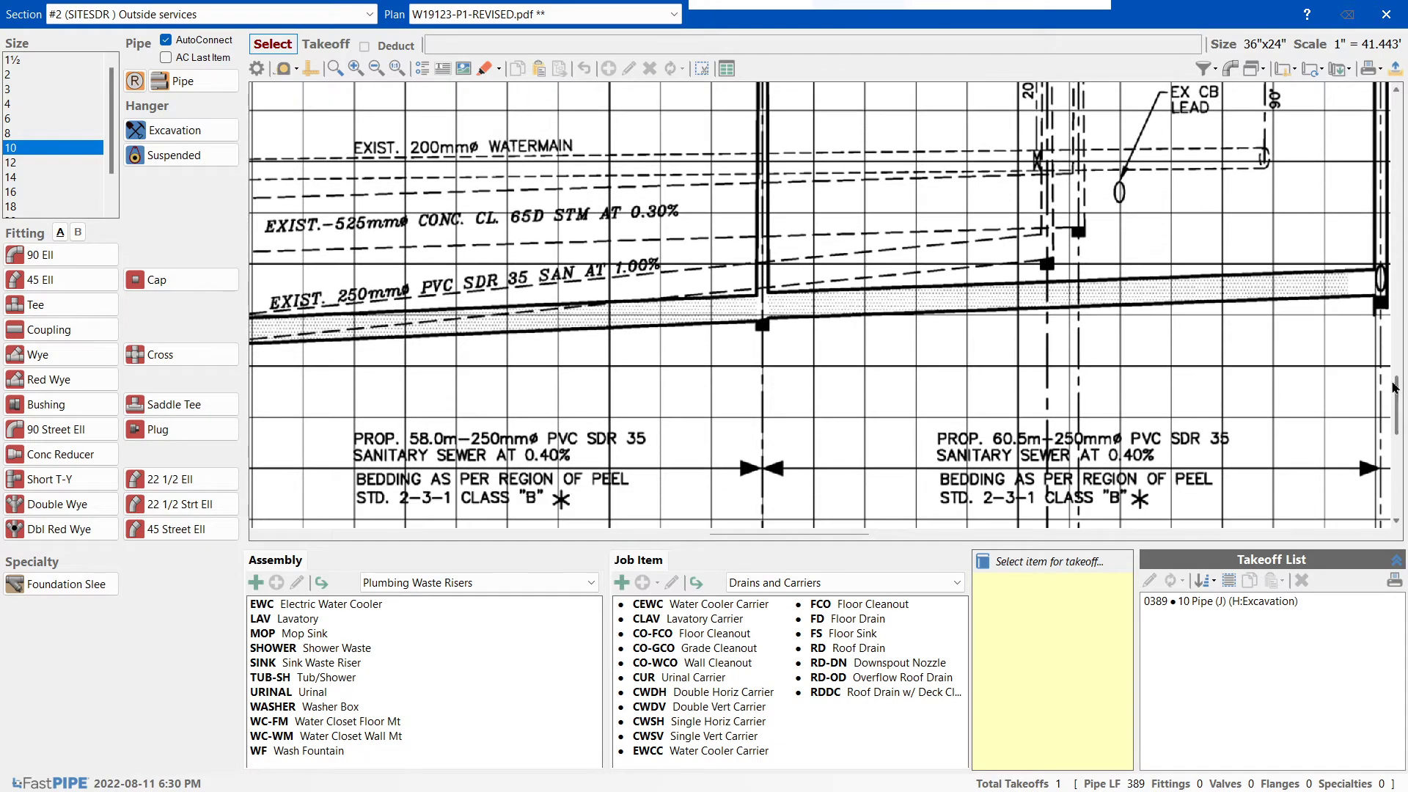
pyautogui.scroll(-3, 1076, 311)
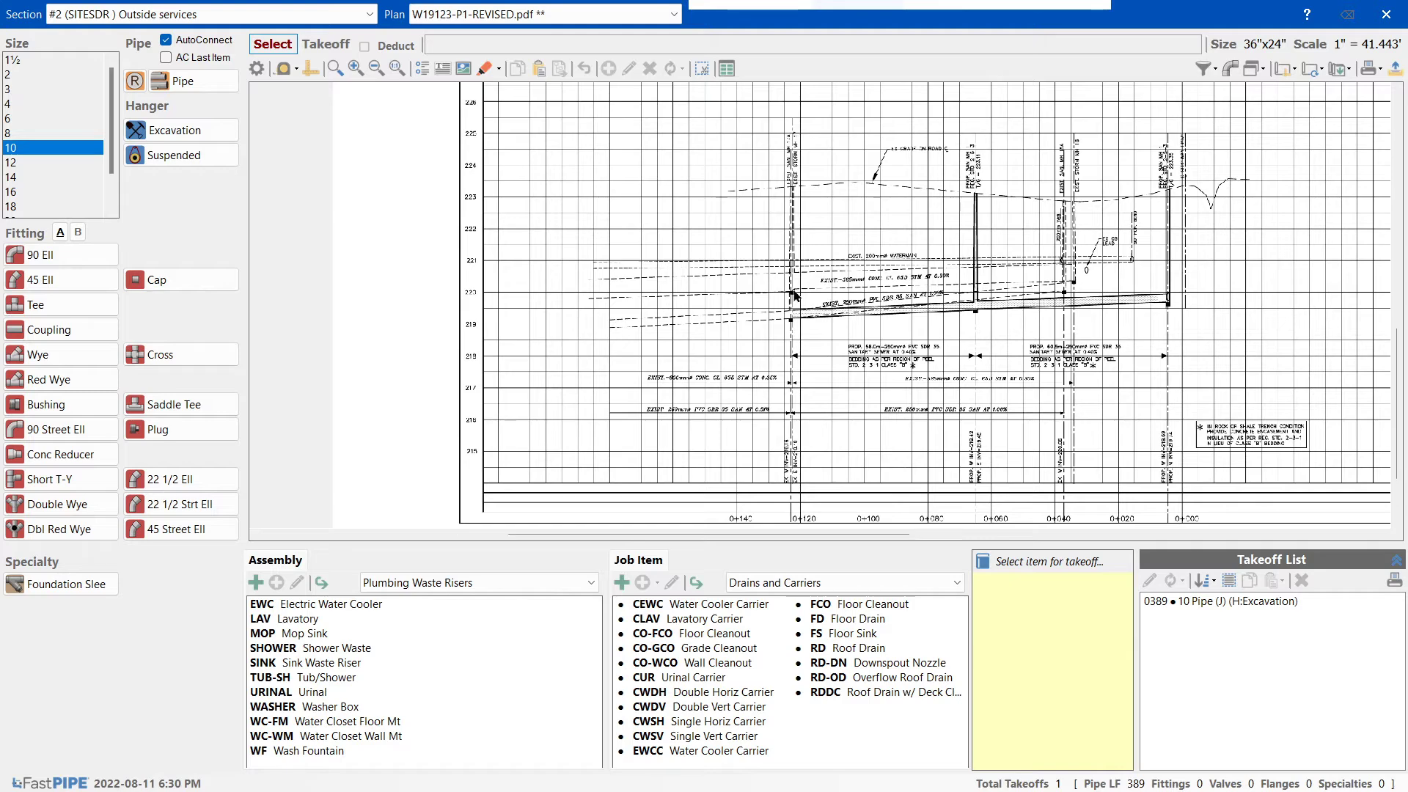
# - Start a custom plan scale by measuring the 10 m to 0 segment of the horizontal scale bar in the title block
pyautogui.scroll(2, 795, 295)
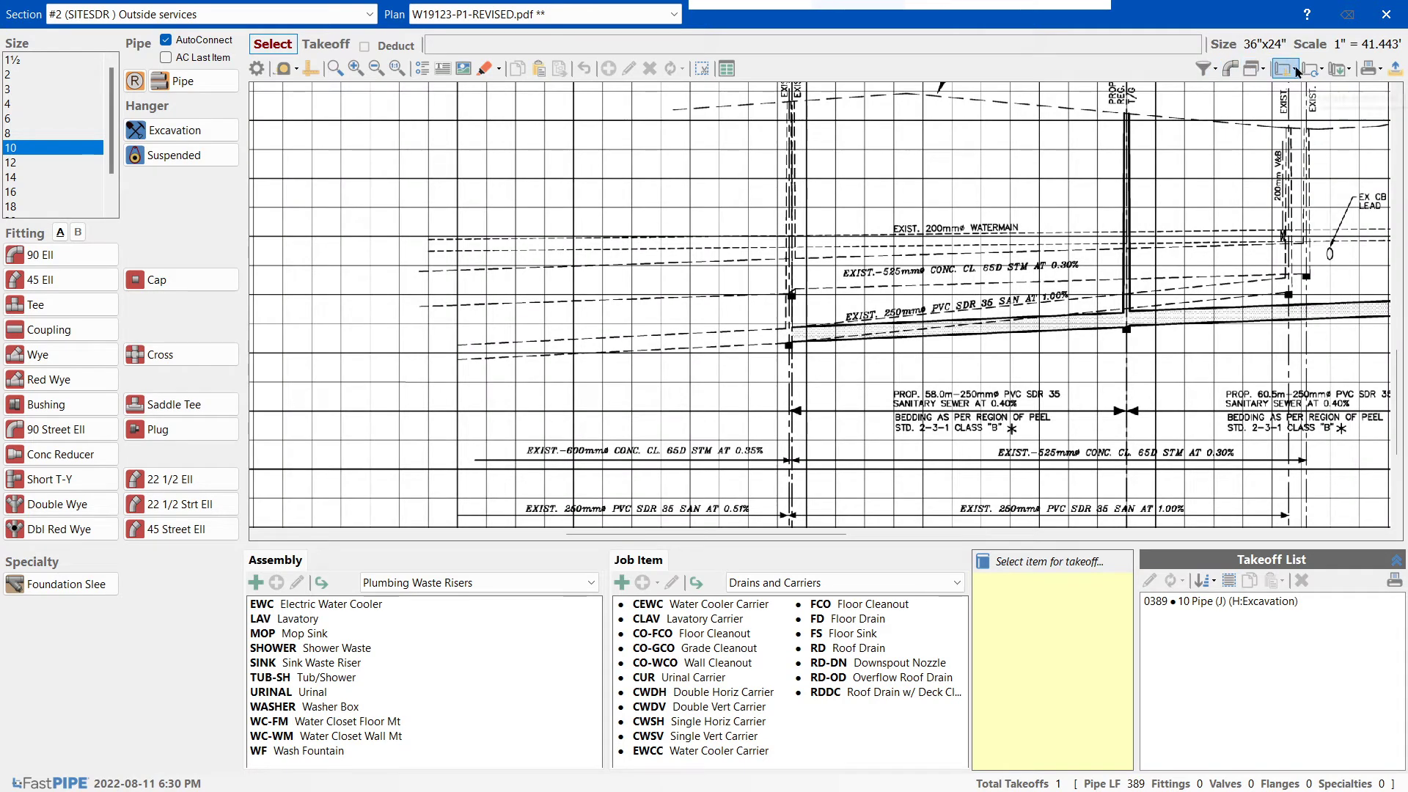
pyautogui.moveTo(821, 534)
pyautogui.mouseDown()
pyautogui.moveTo(1063, 577)
pyautogui.moveTo(1160, 579)
pyautogui.mouseUp()
pyautogui.scroll(7, 755, 113)
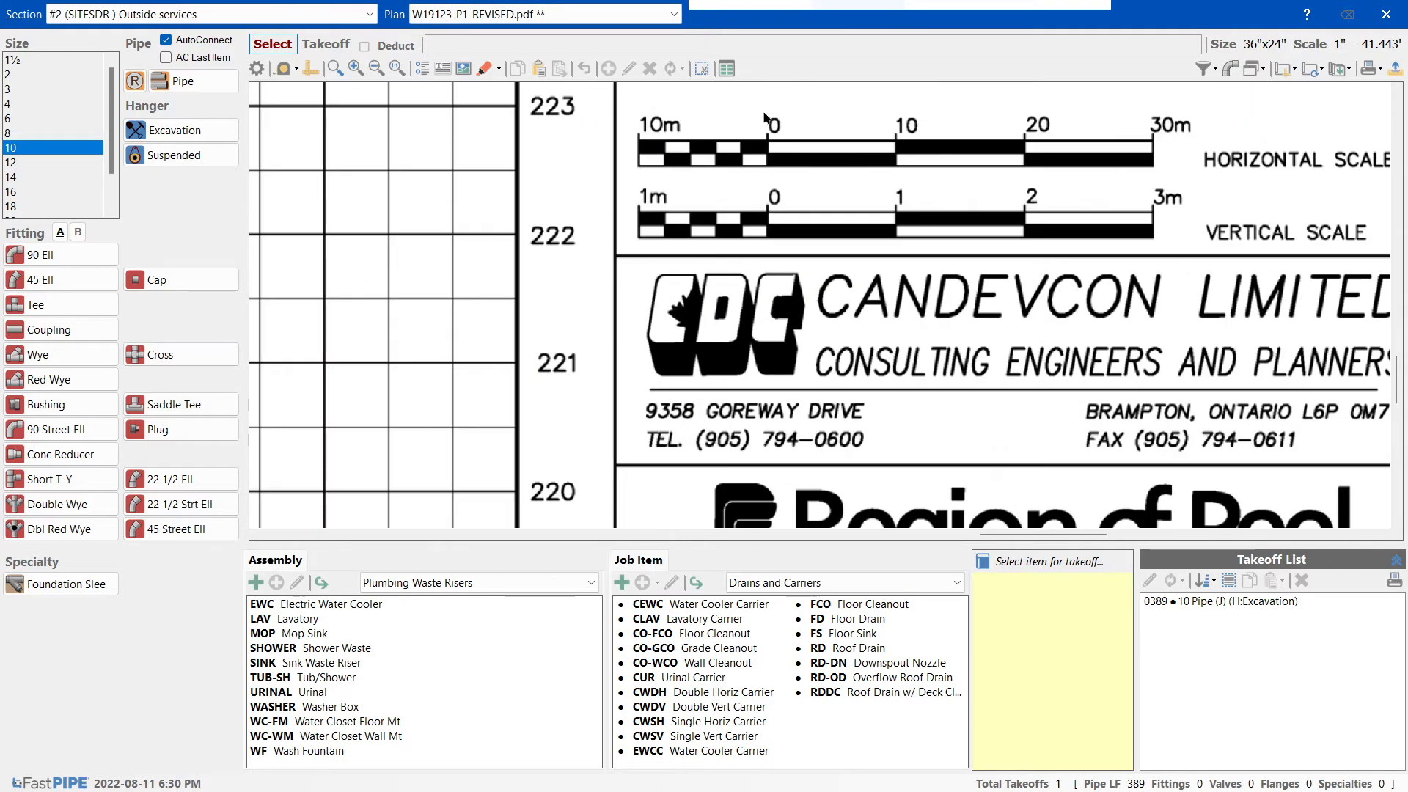
pyautogui.scroll(1, 755, 117)
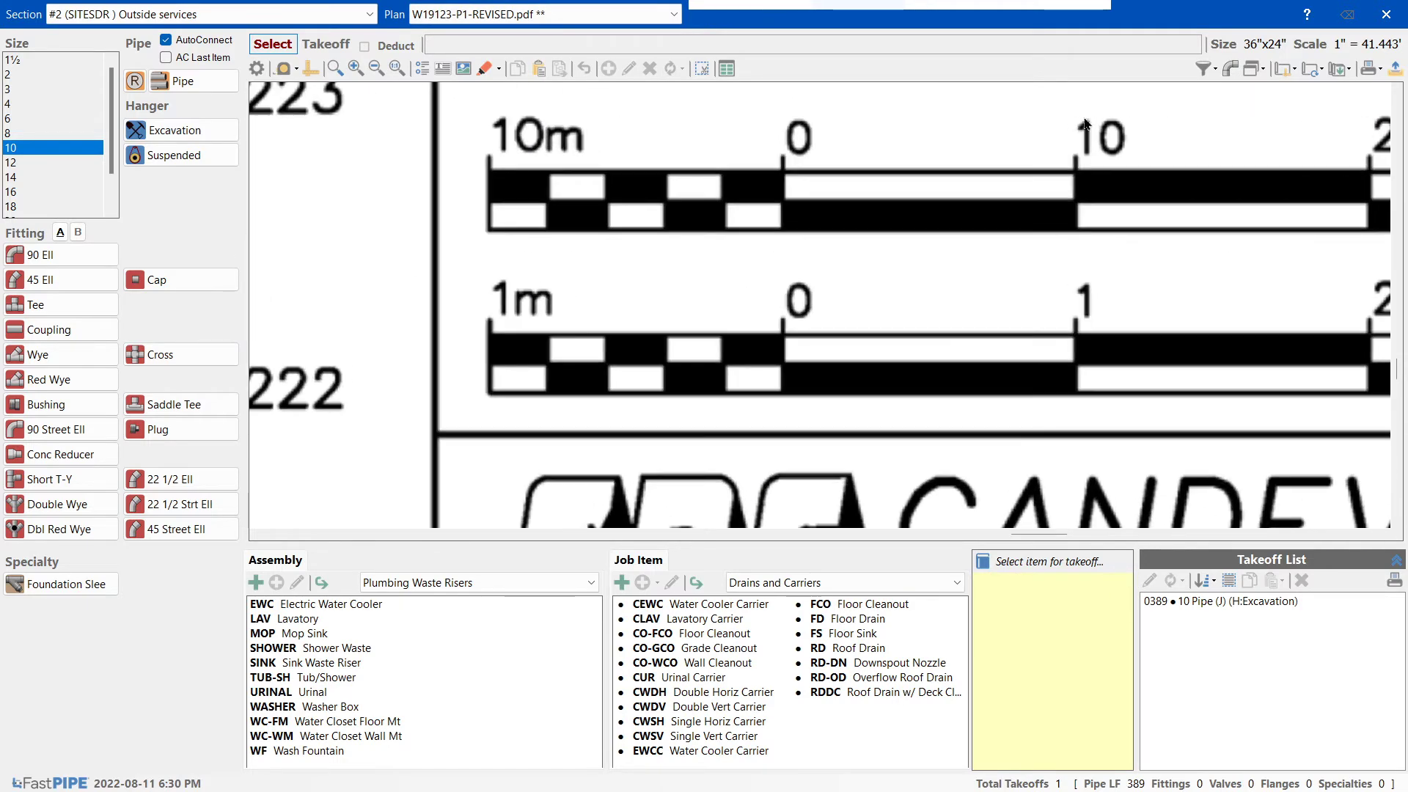
pyautogui.click(1294, 69)
pyautogui.click(1295, 70)
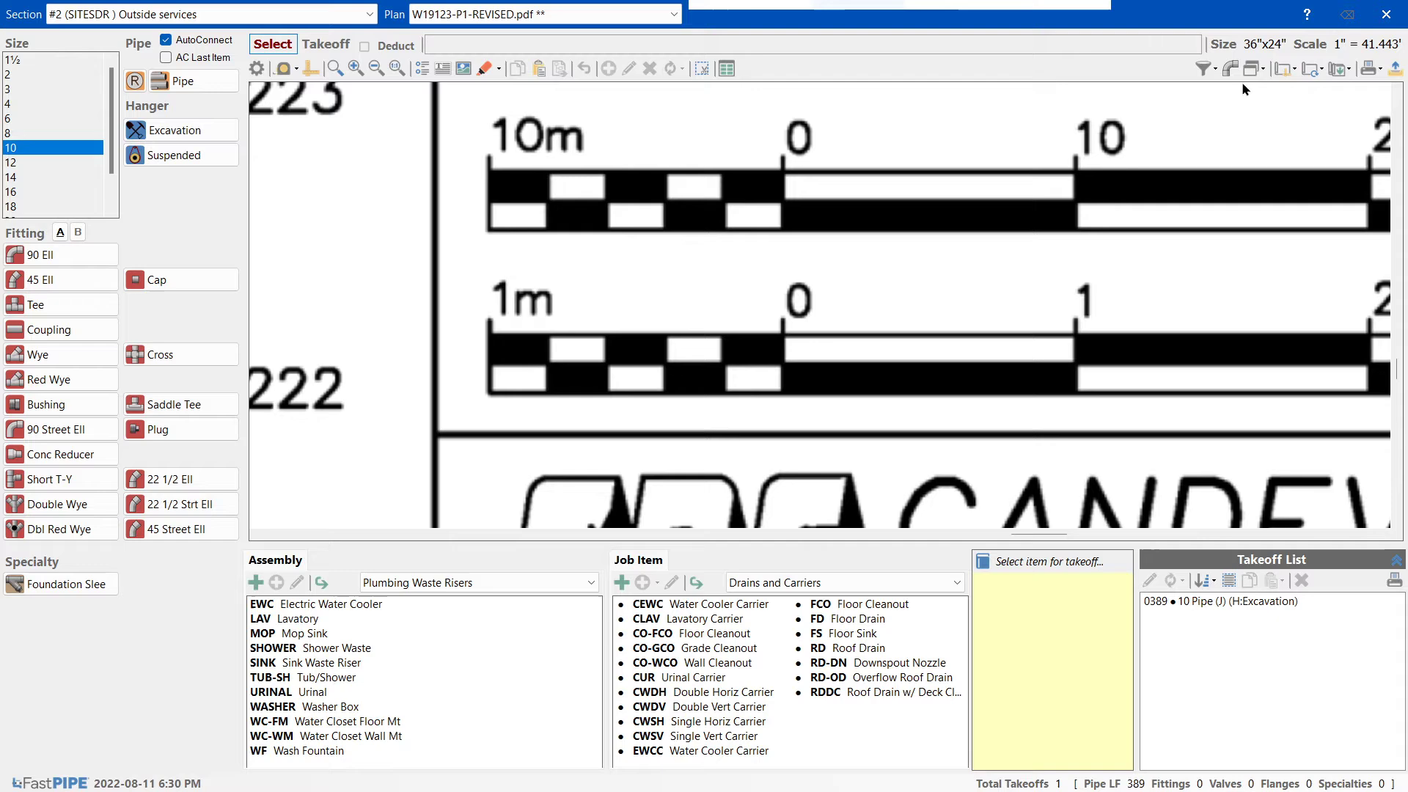
pyautogui.click(1295, 70)
pyautogui.click(1277, 91)
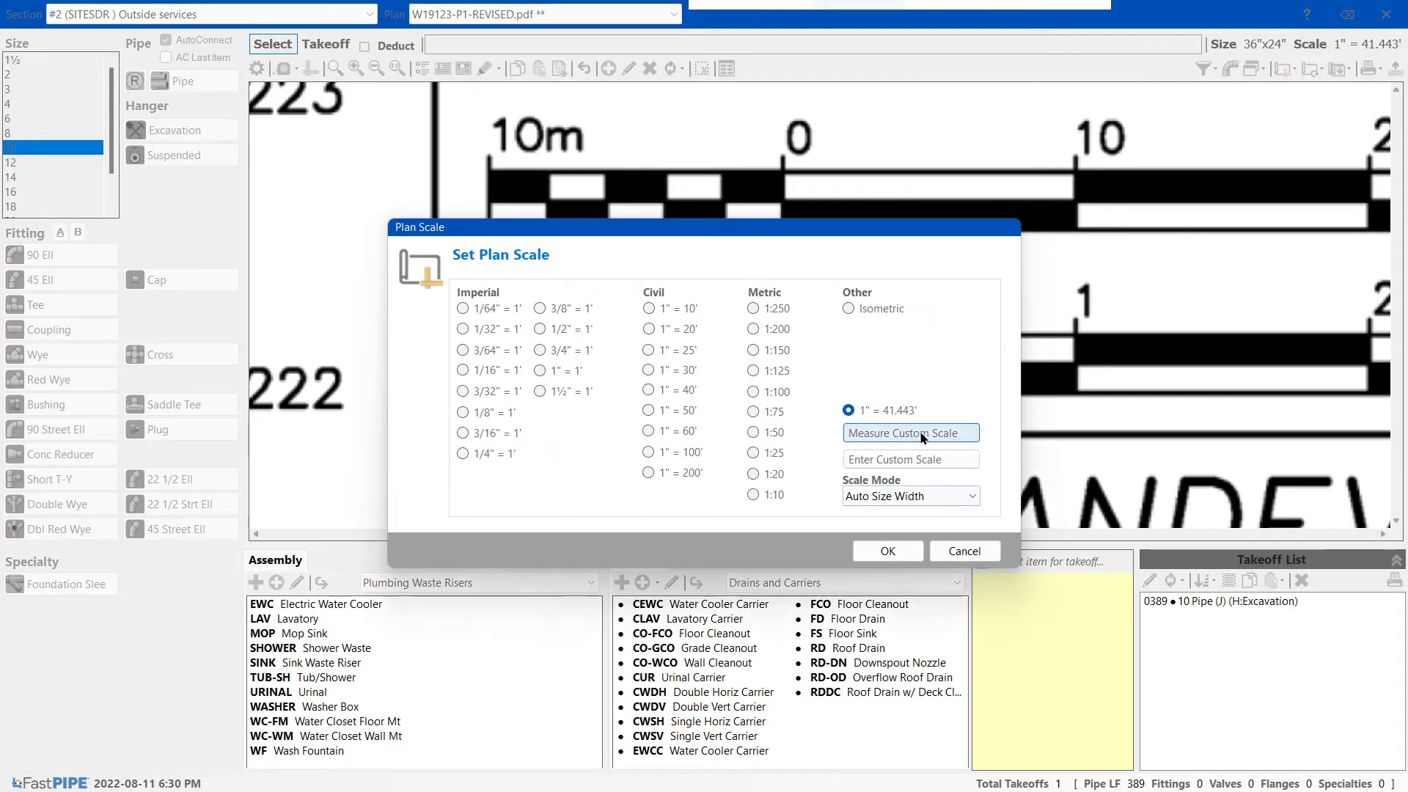
pyautogui.click(910, 433)
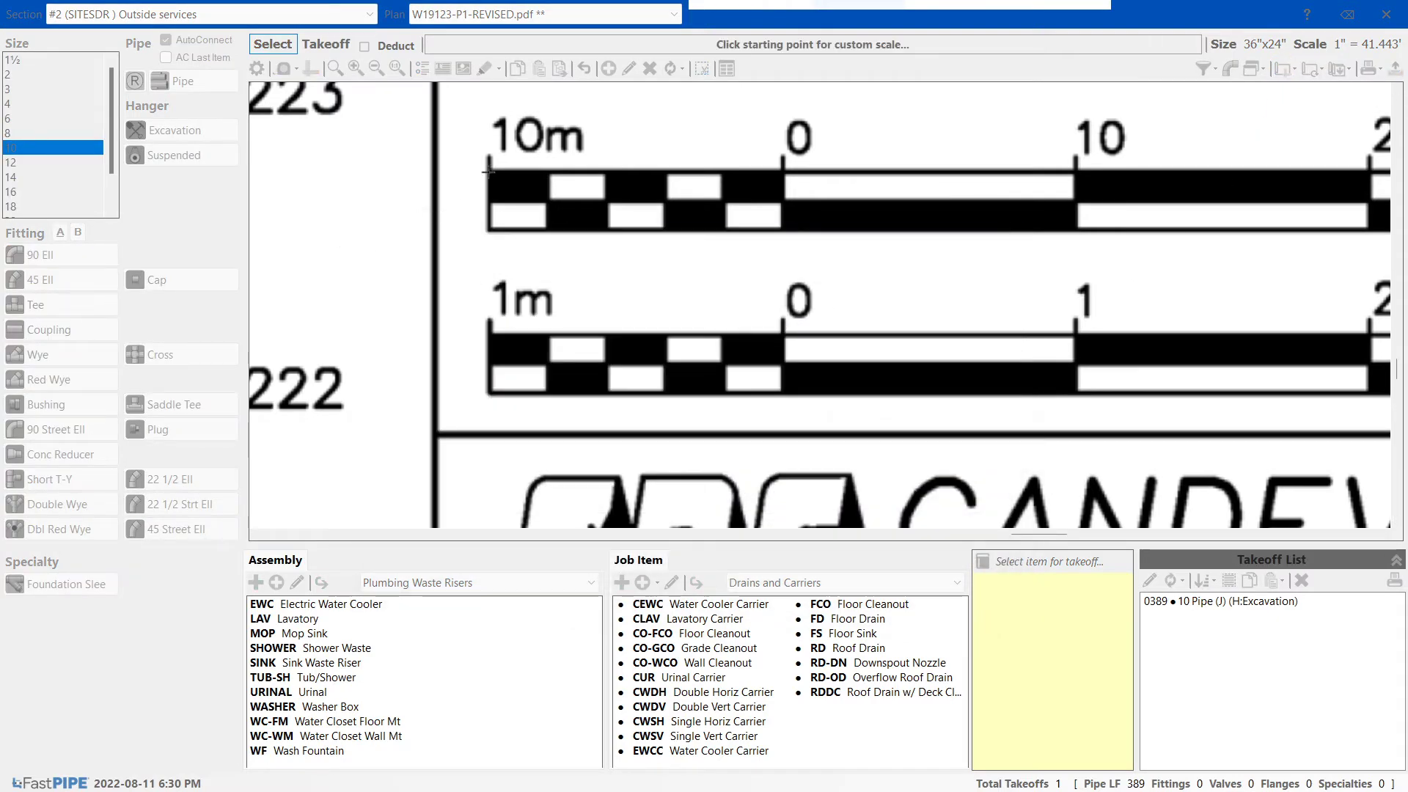
pyautogui.moveTo(488, 171); pyautogui.dragTo(783, 170)
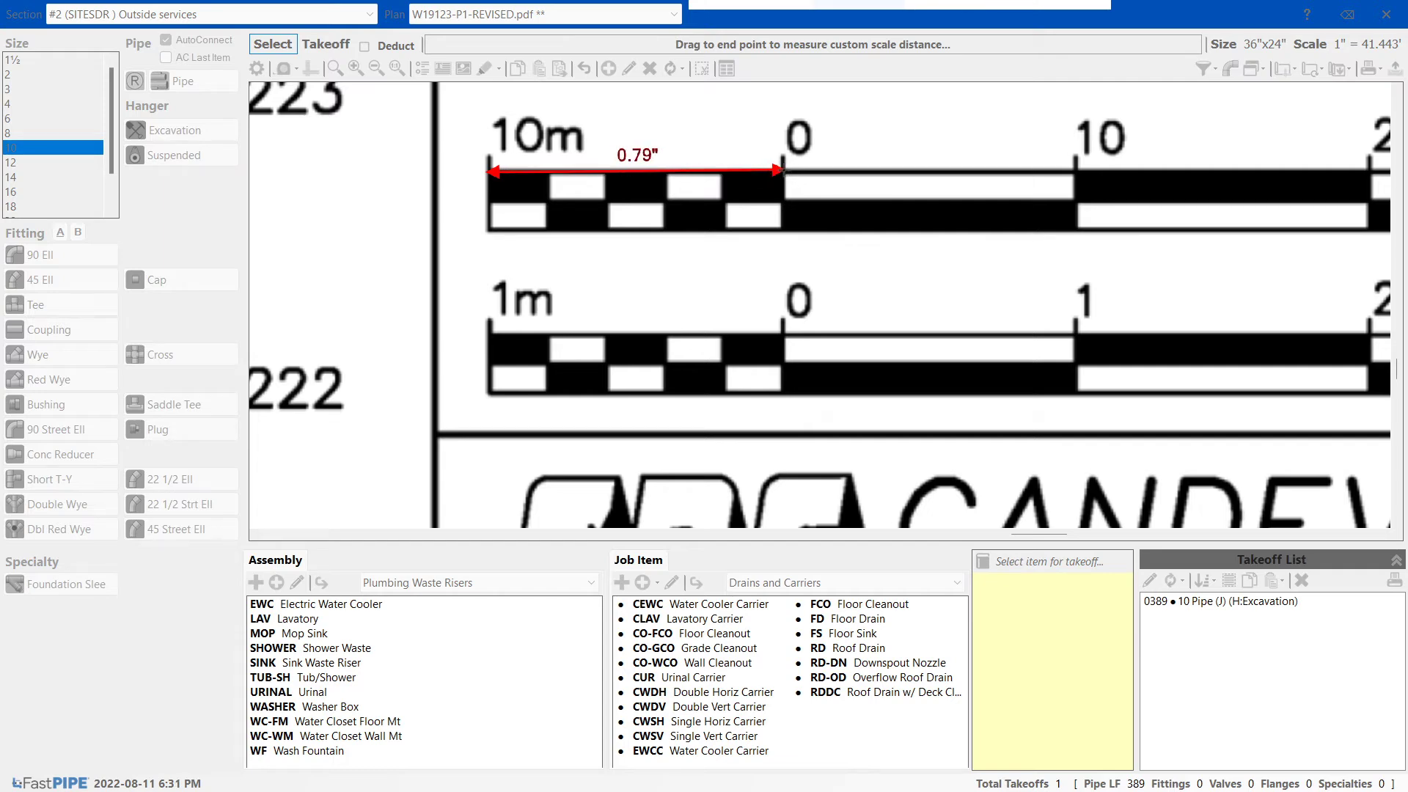
pyautogui.moveTo(782, 170); pyautogui.dragTo(782, 170)
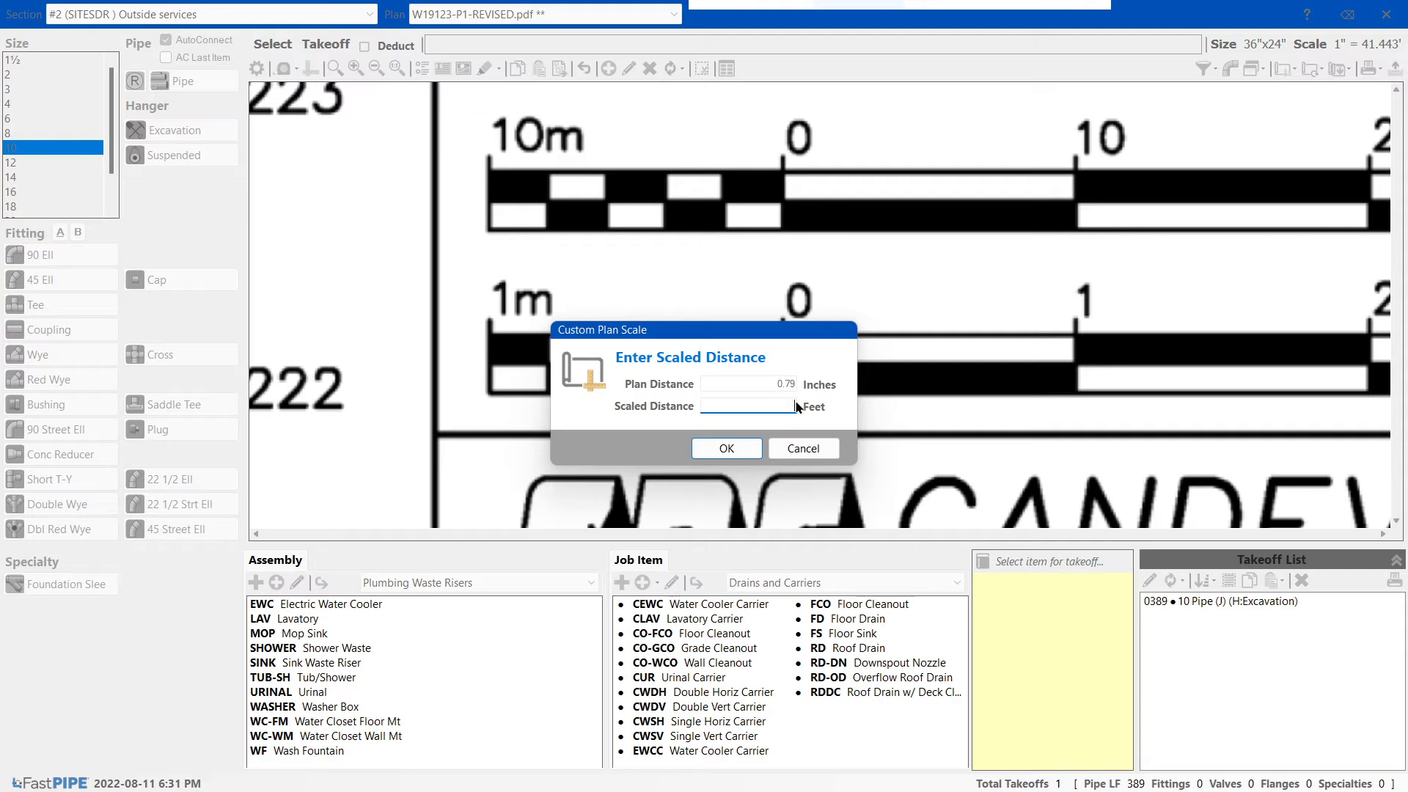
# - Switch to Chrome, search Google for "10 meter to feet", and copy the converted value in feet
pyautogui.hotkey('alt', 'Tab')
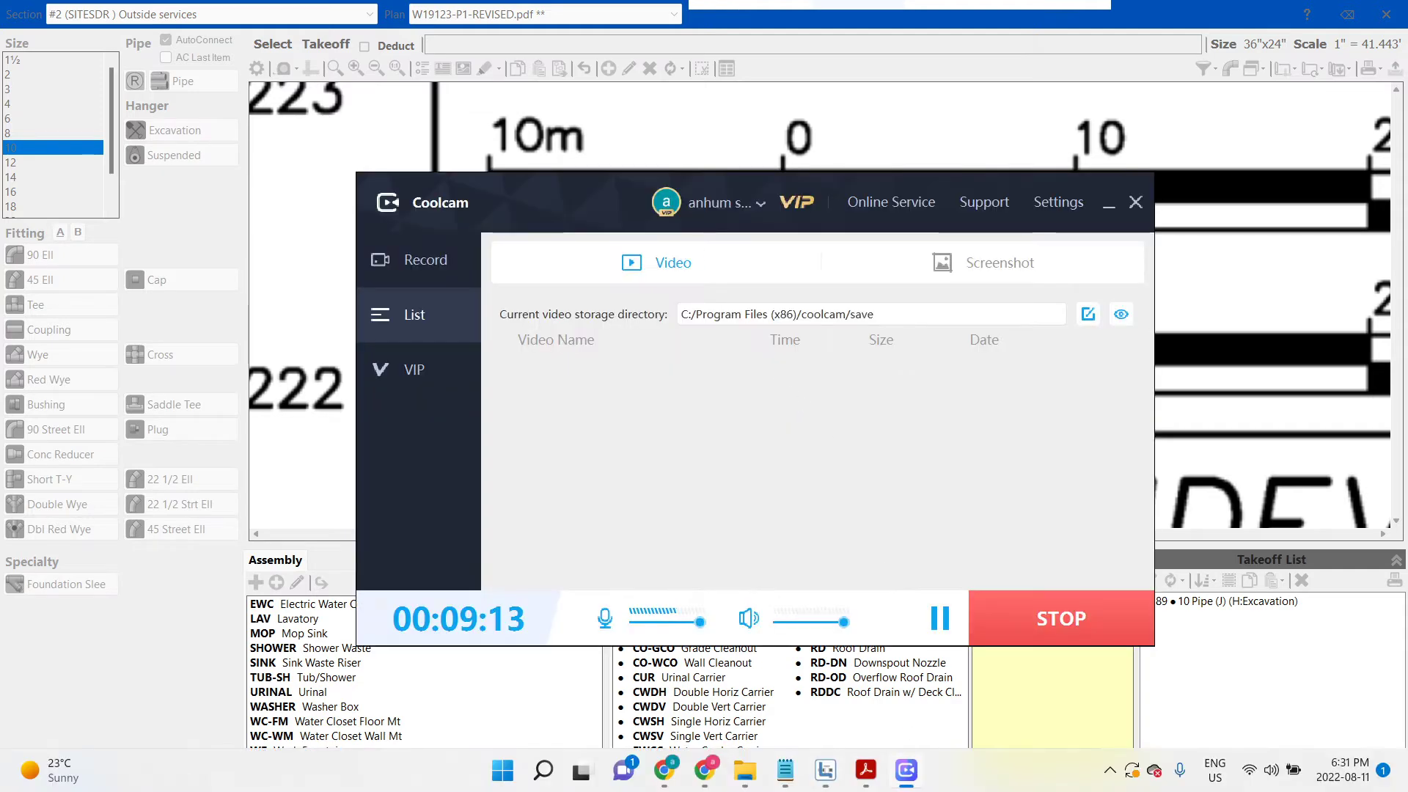
pyautogui.click(666, 769)
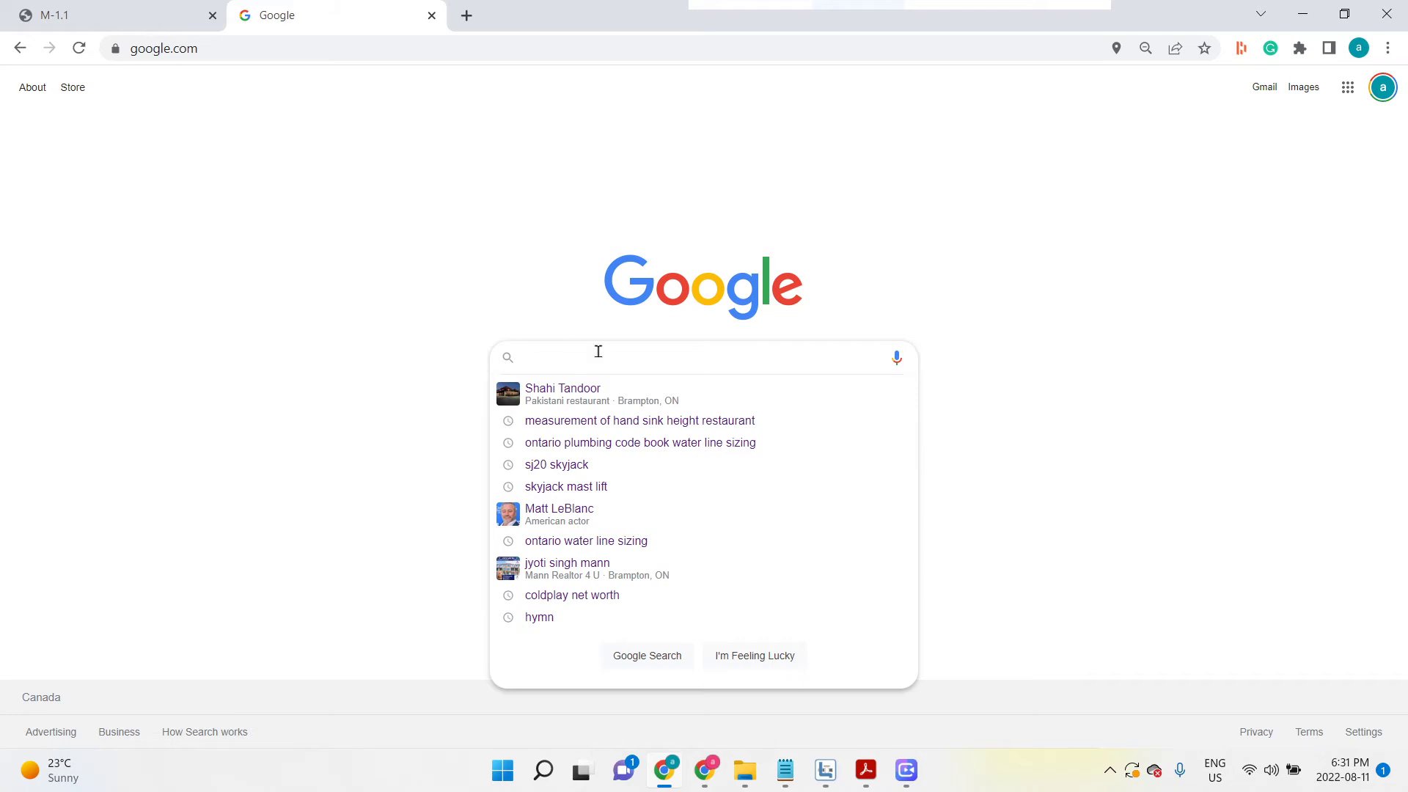
pyautogui.click(1407, 418)
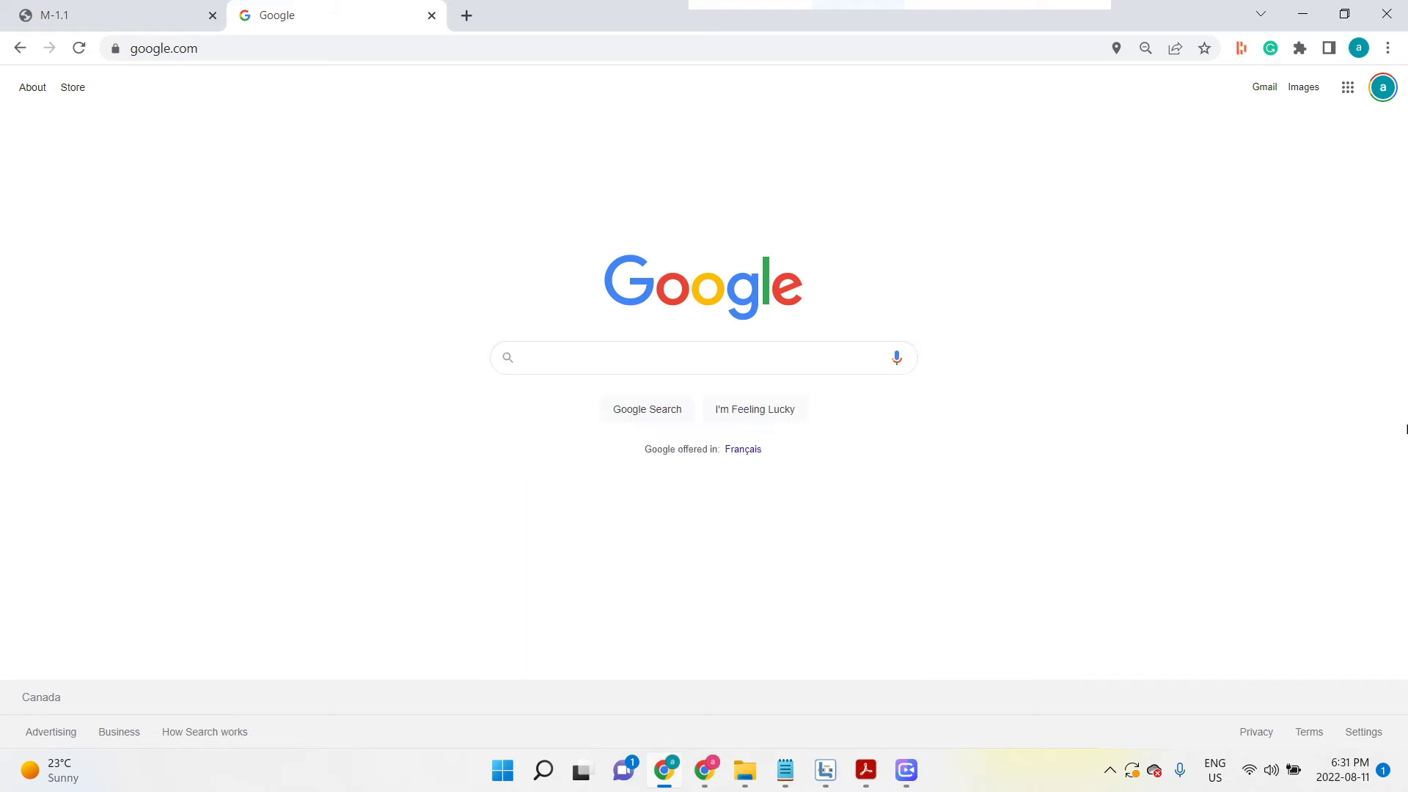
pyautogui.click(738, 357)
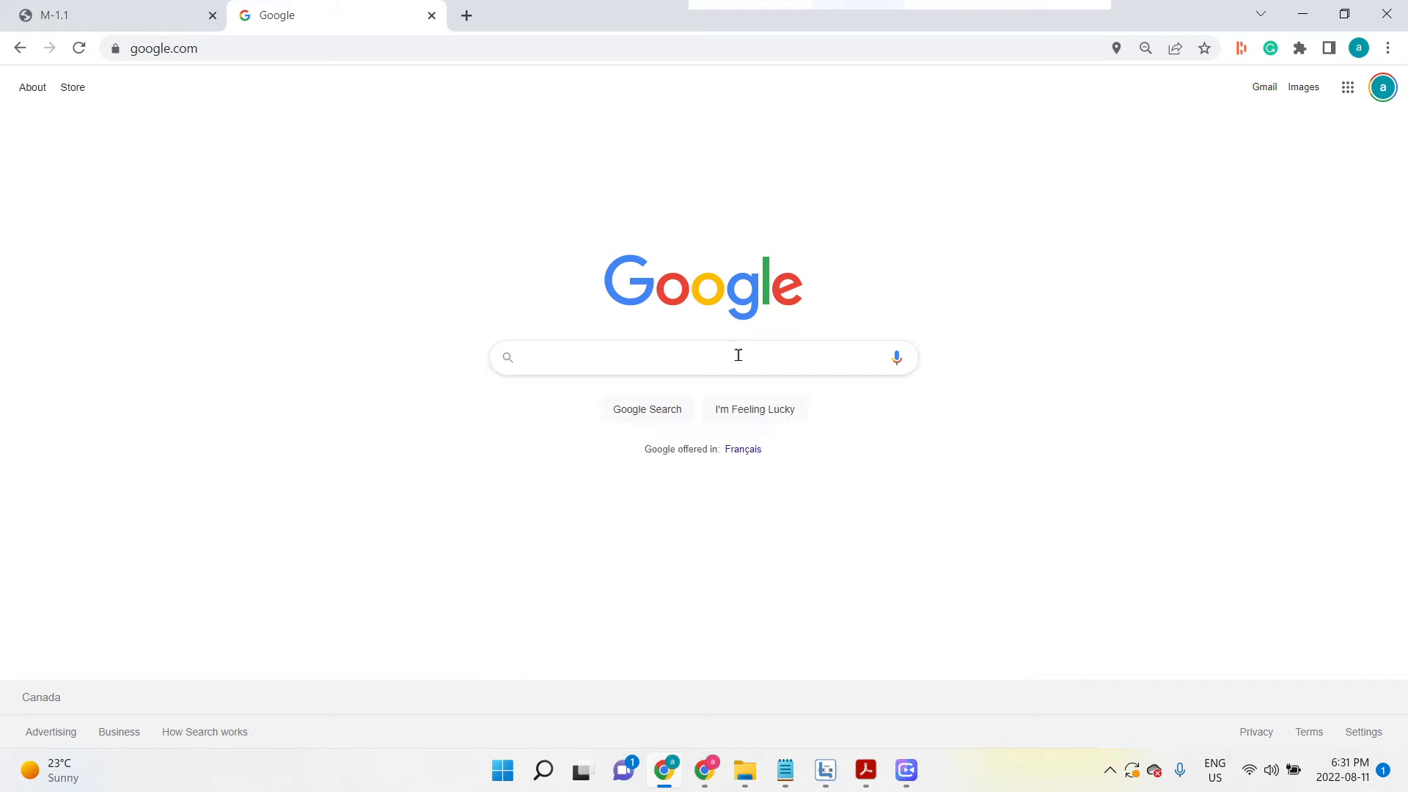
pyautogui.write('10 met')
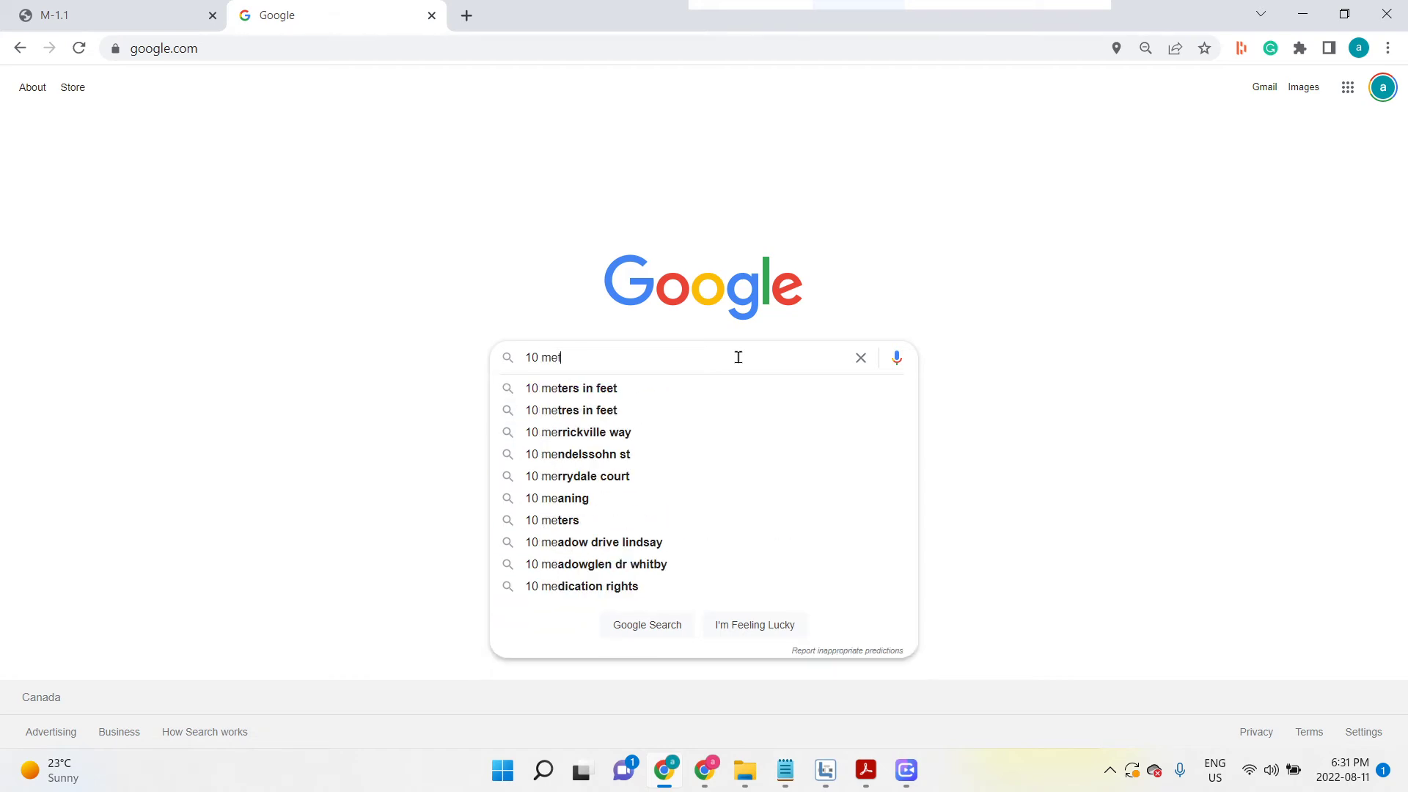
pyautogui.write('er')
pyautogui.click(570, 389)
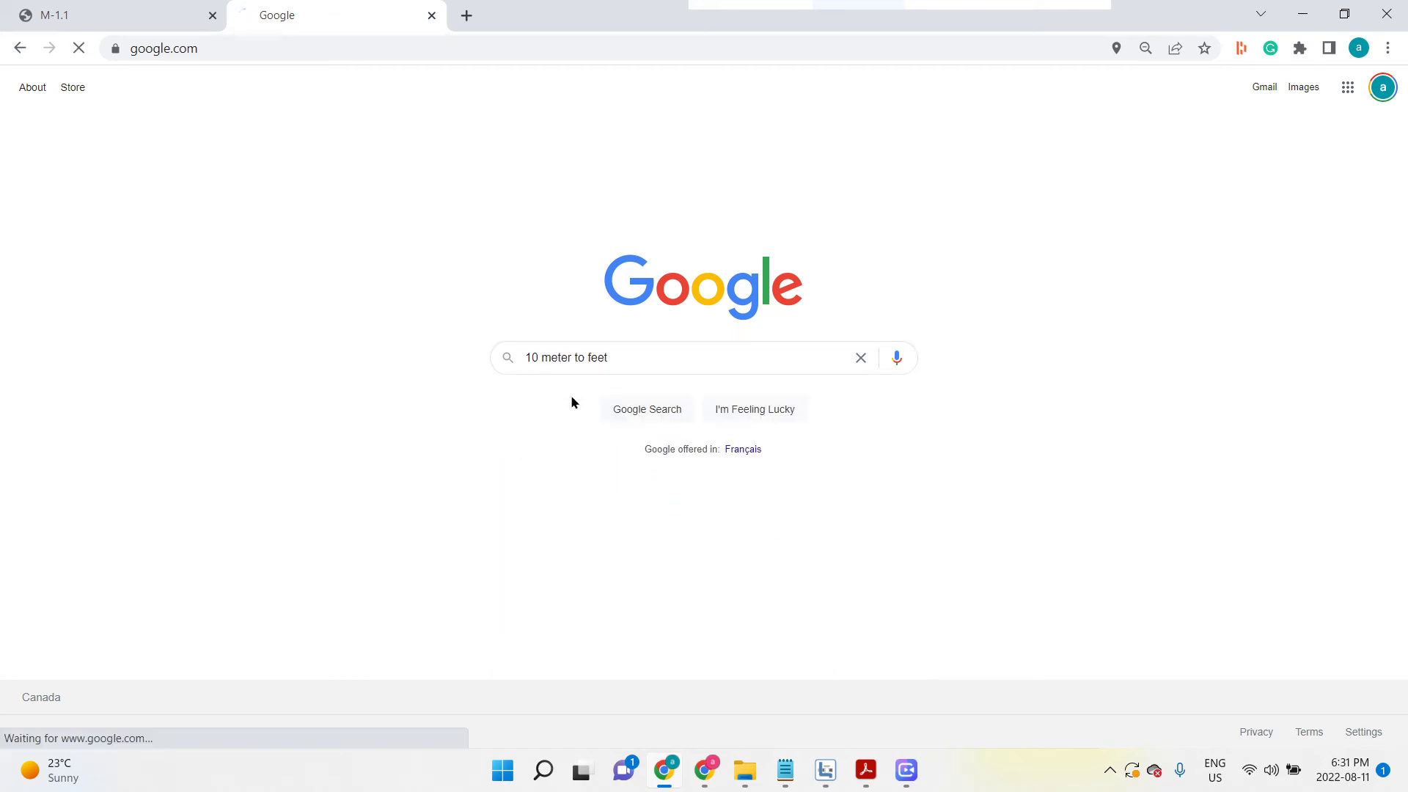
pyautogui.doubleClick(355, 268)
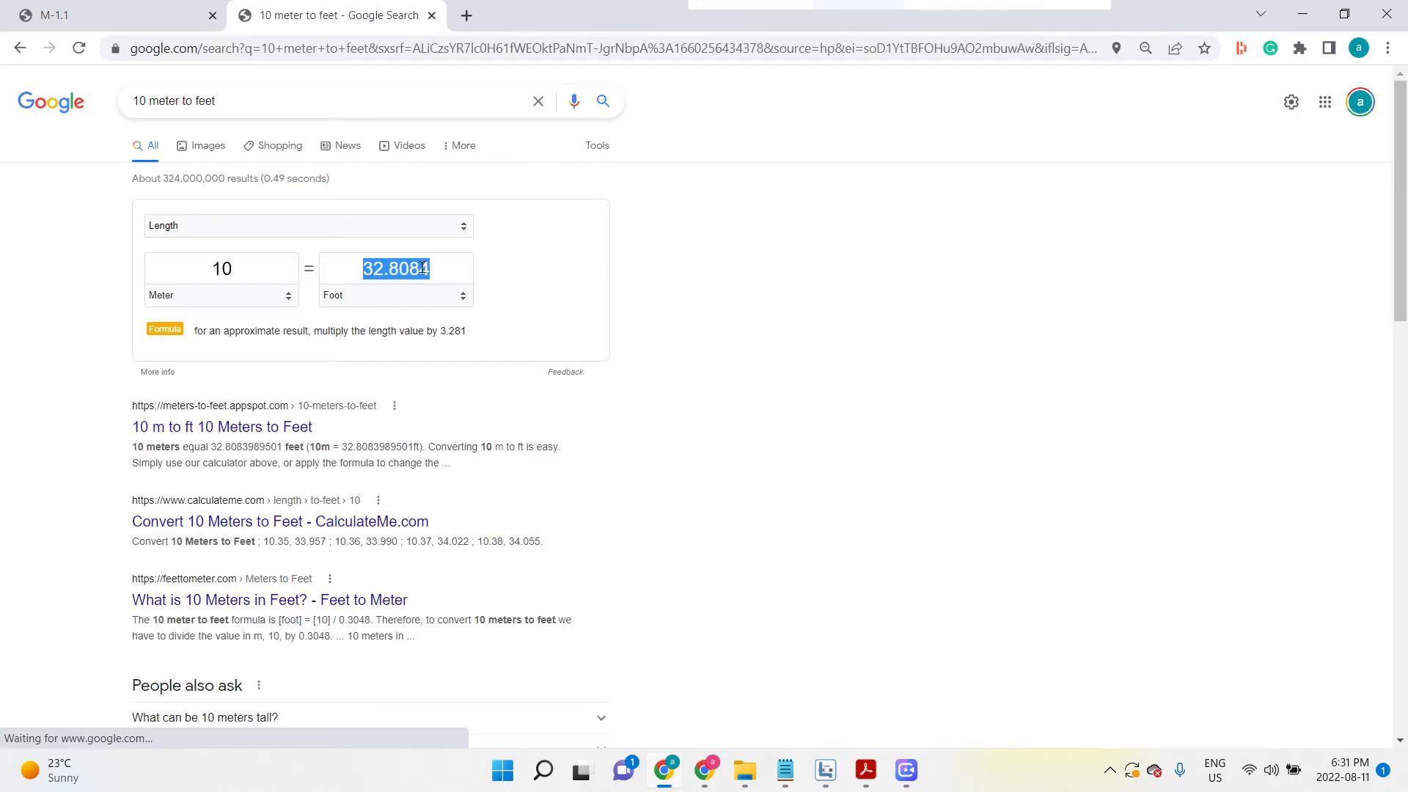
pyautogui.rightClick(411, 269)
pyautogui.click(458, 336)
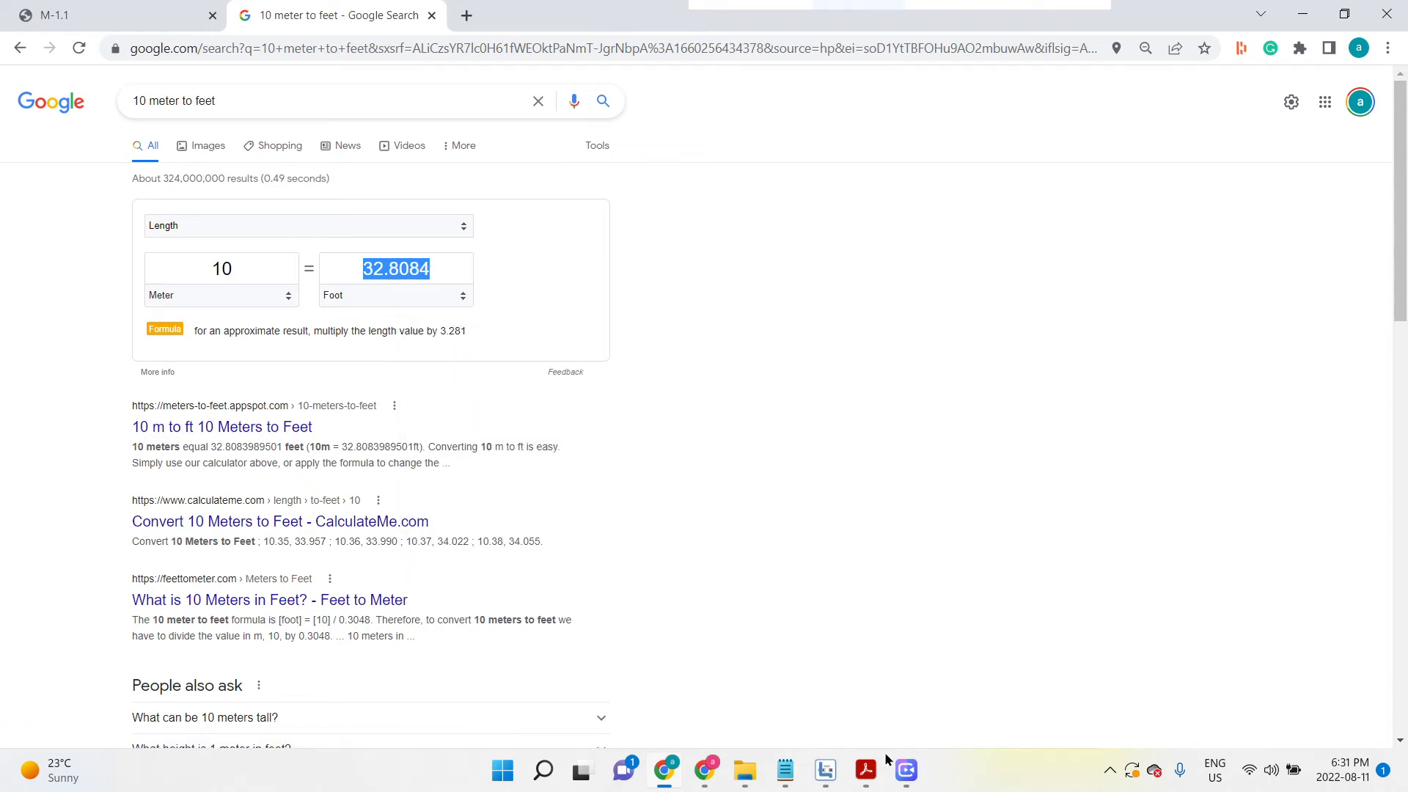
# - Switch back to FastPIPE and try to apply a custom plan scale with a scaled distance of 32.8084 feet
pyautogui.click(825, 782)
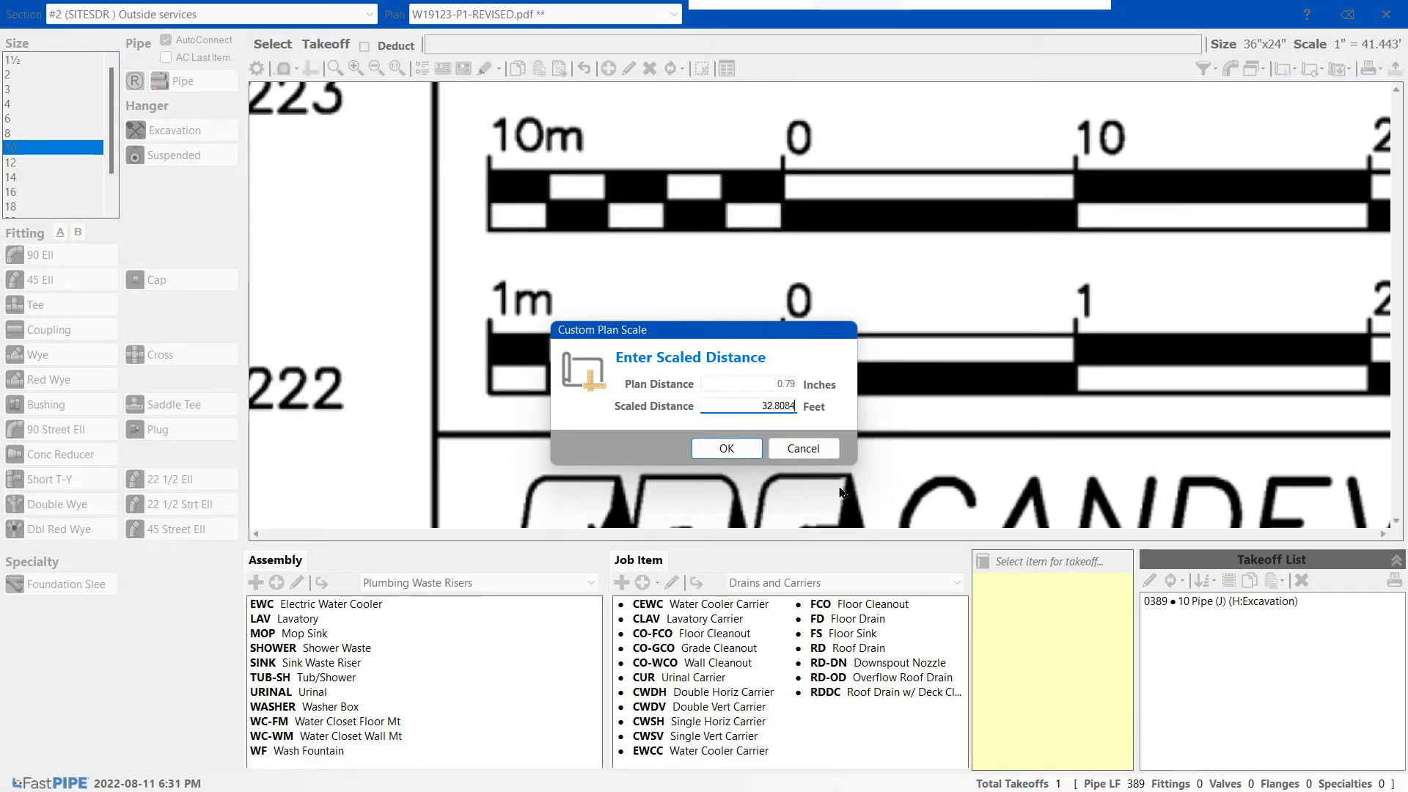
pyautogui.click(706, 444)
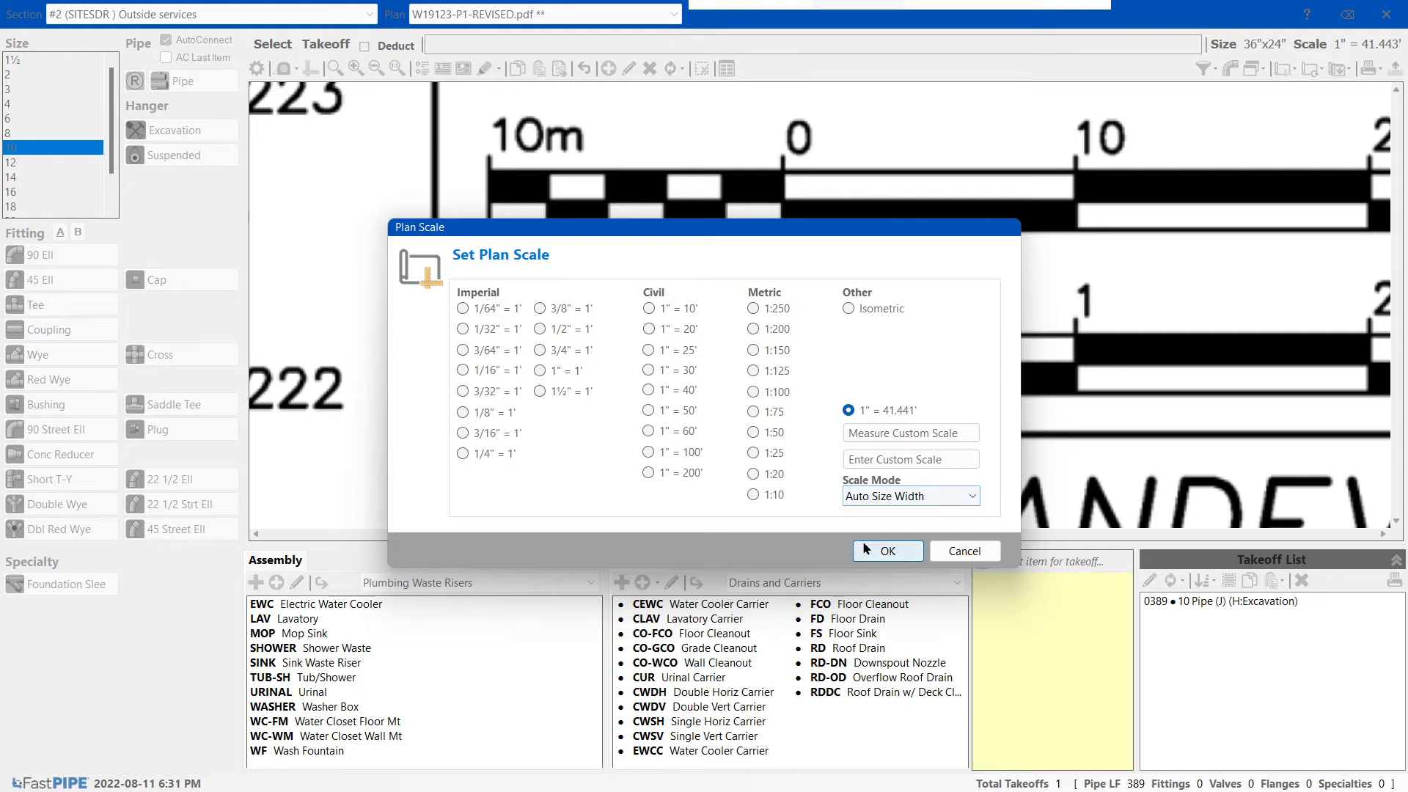
pyautogui.click(865, 550)
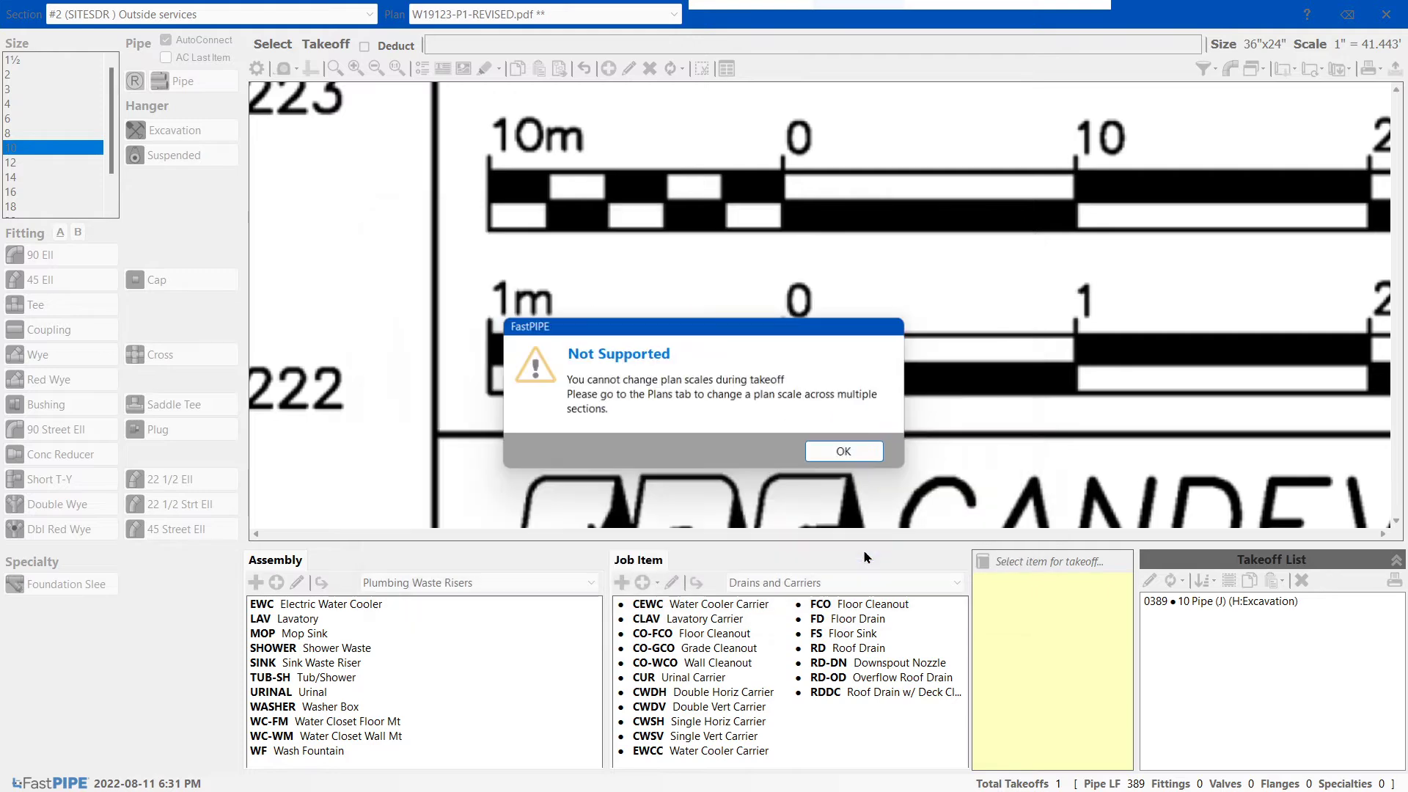
pyautogui.click(844, 452)
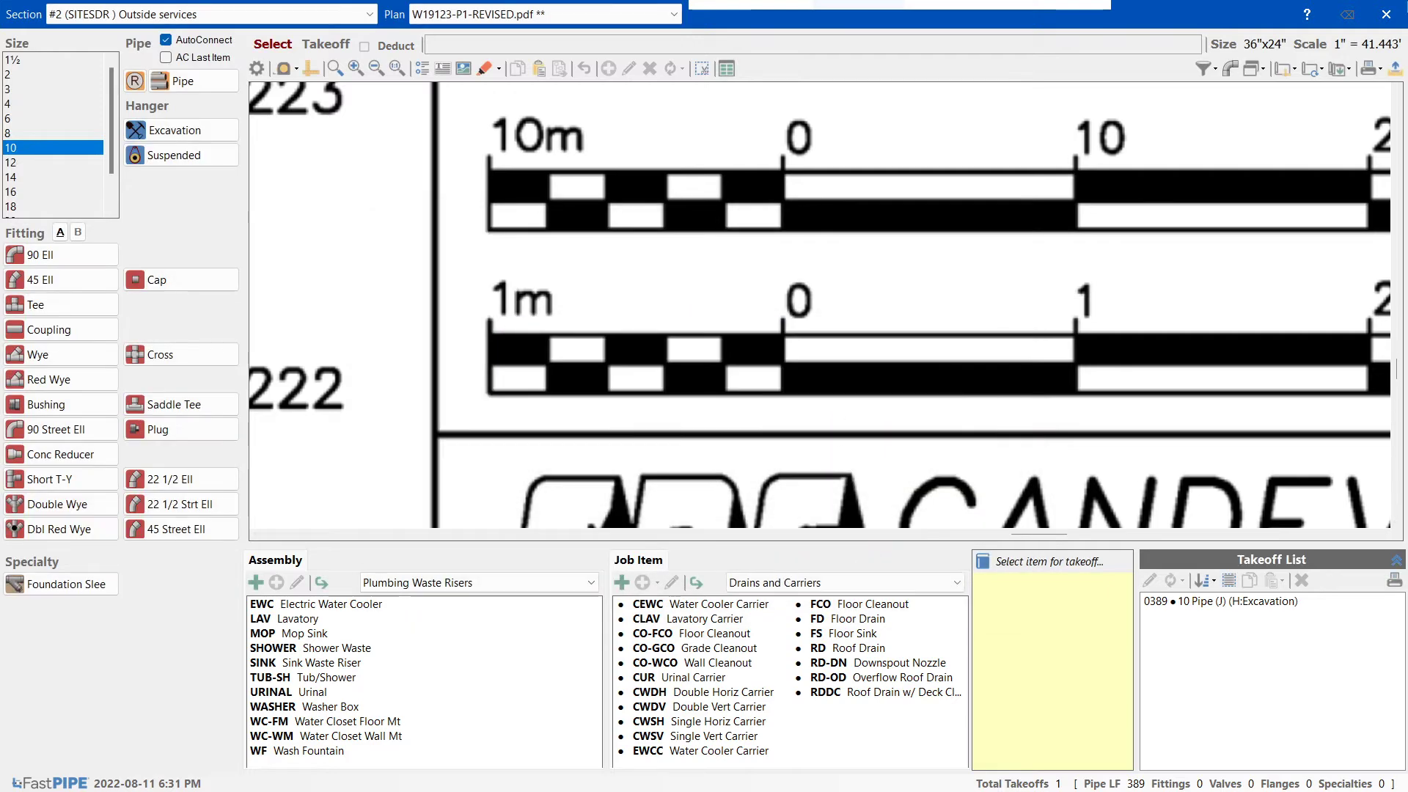
pyautogui.click(1399, 16)
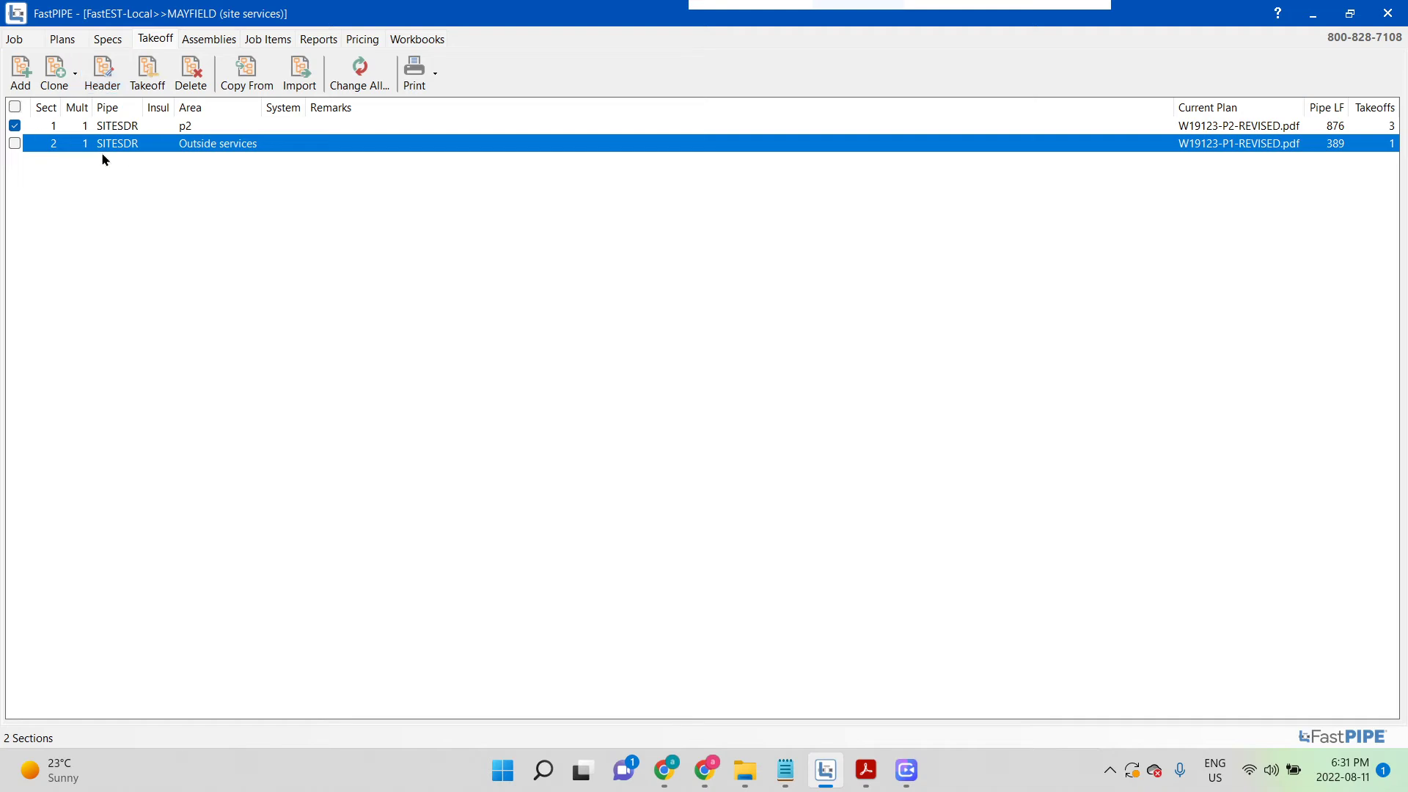
pyautogui.moveTo(117, 186); pyautogui.dragTo(74, 103)
pyautogui.press('Delete')
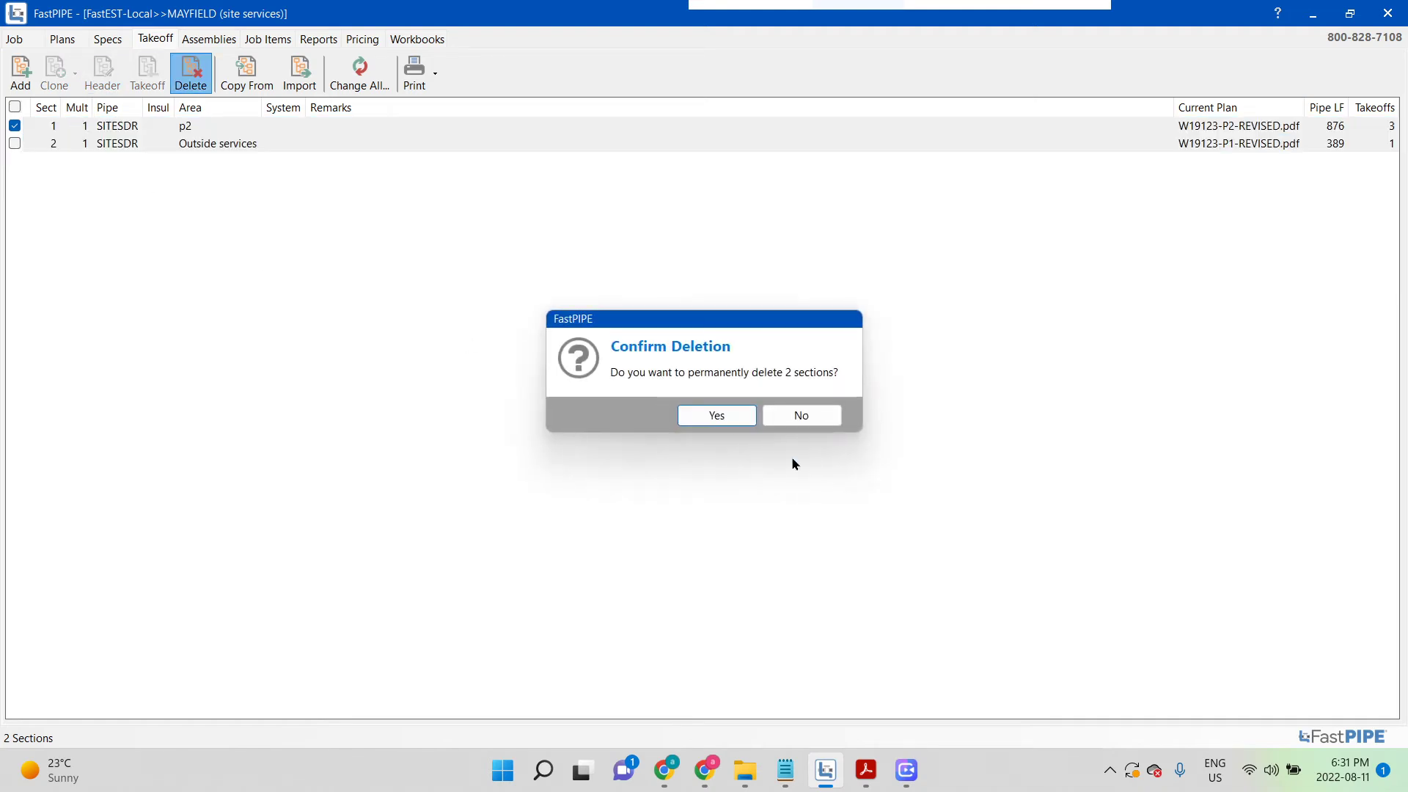
pyautogui.click(788, 416)
pyautogui.click(323, 155)
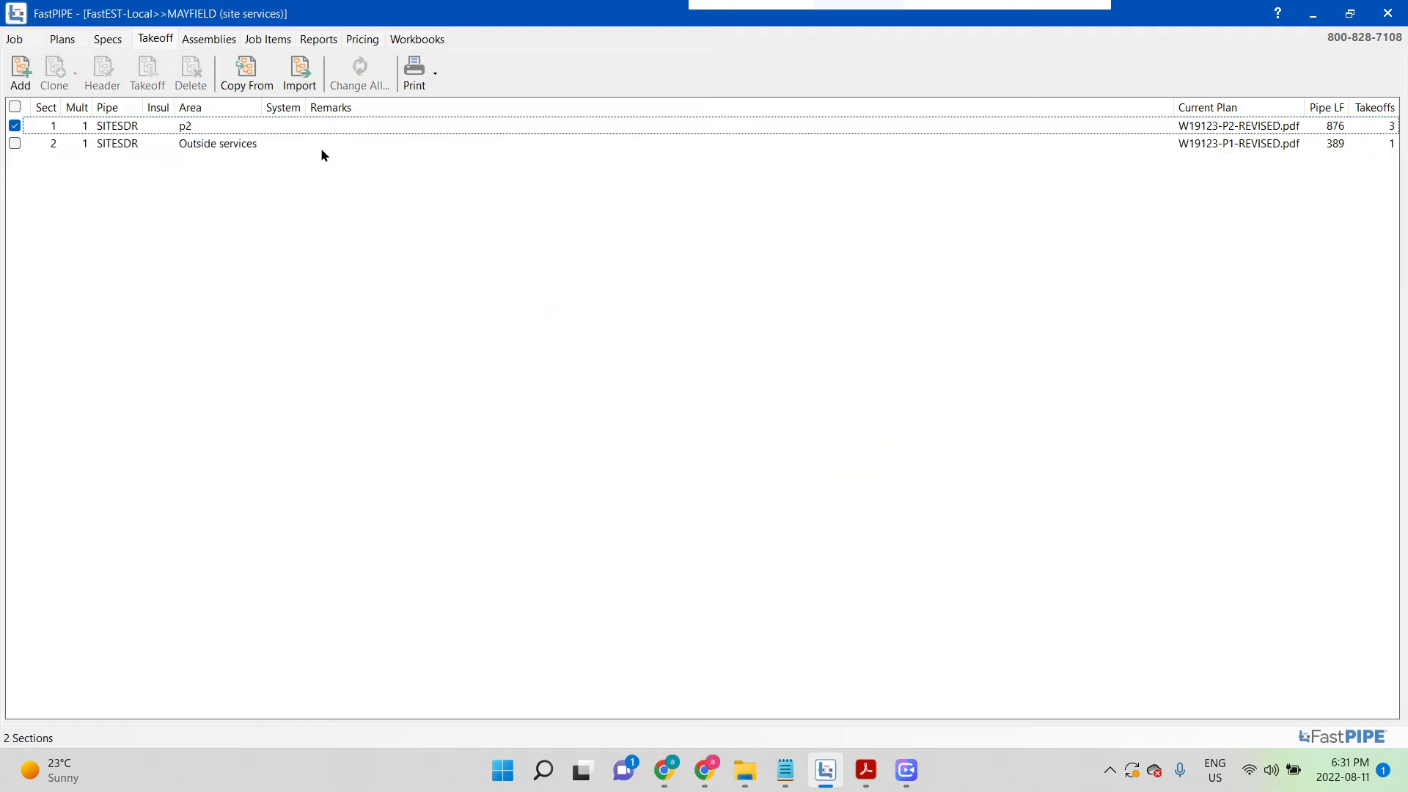
# - Open the Outside services section and delete its 10 Pipe excavation entry from the takeoff list
pyautogui.doubleClick(320, 147)
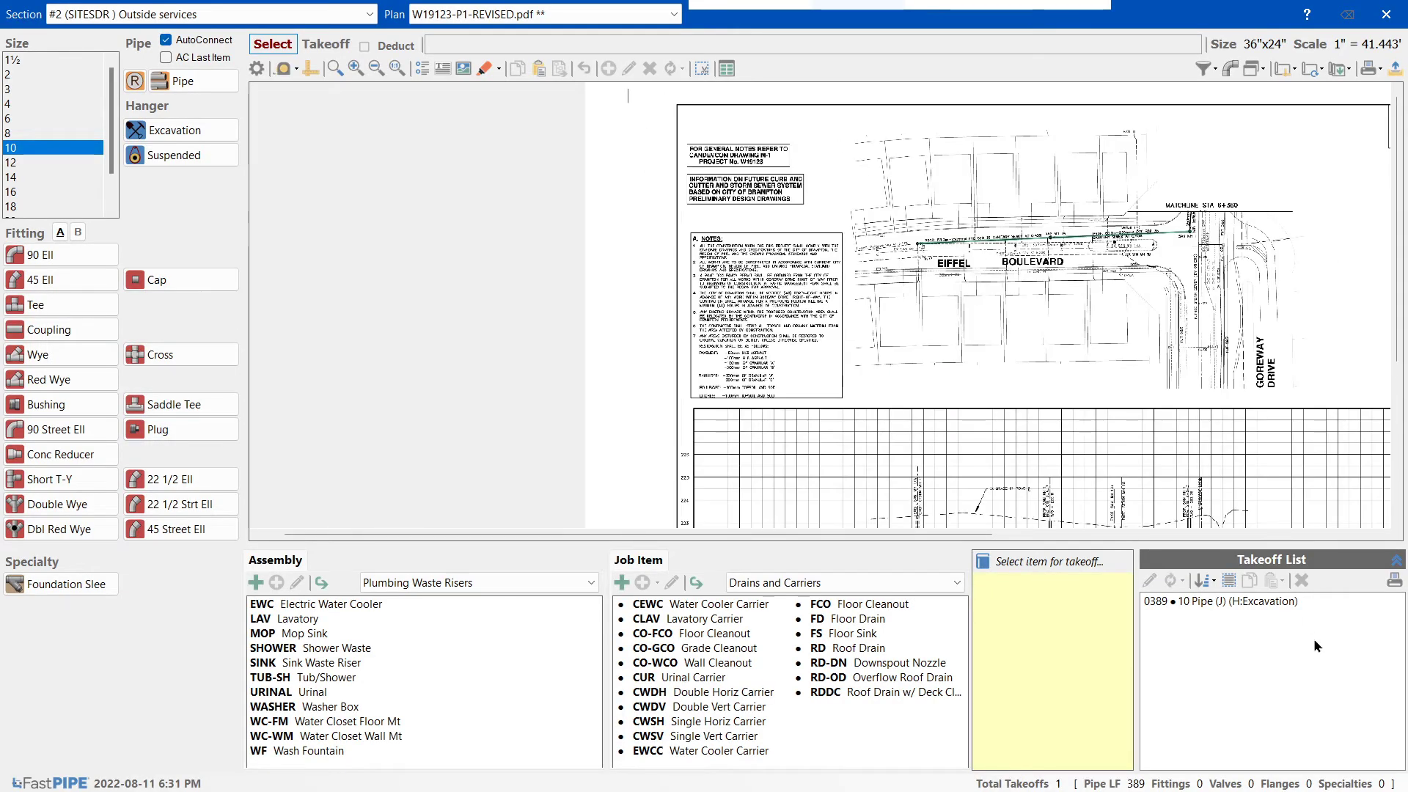
pyautogui.click(1277, 605)
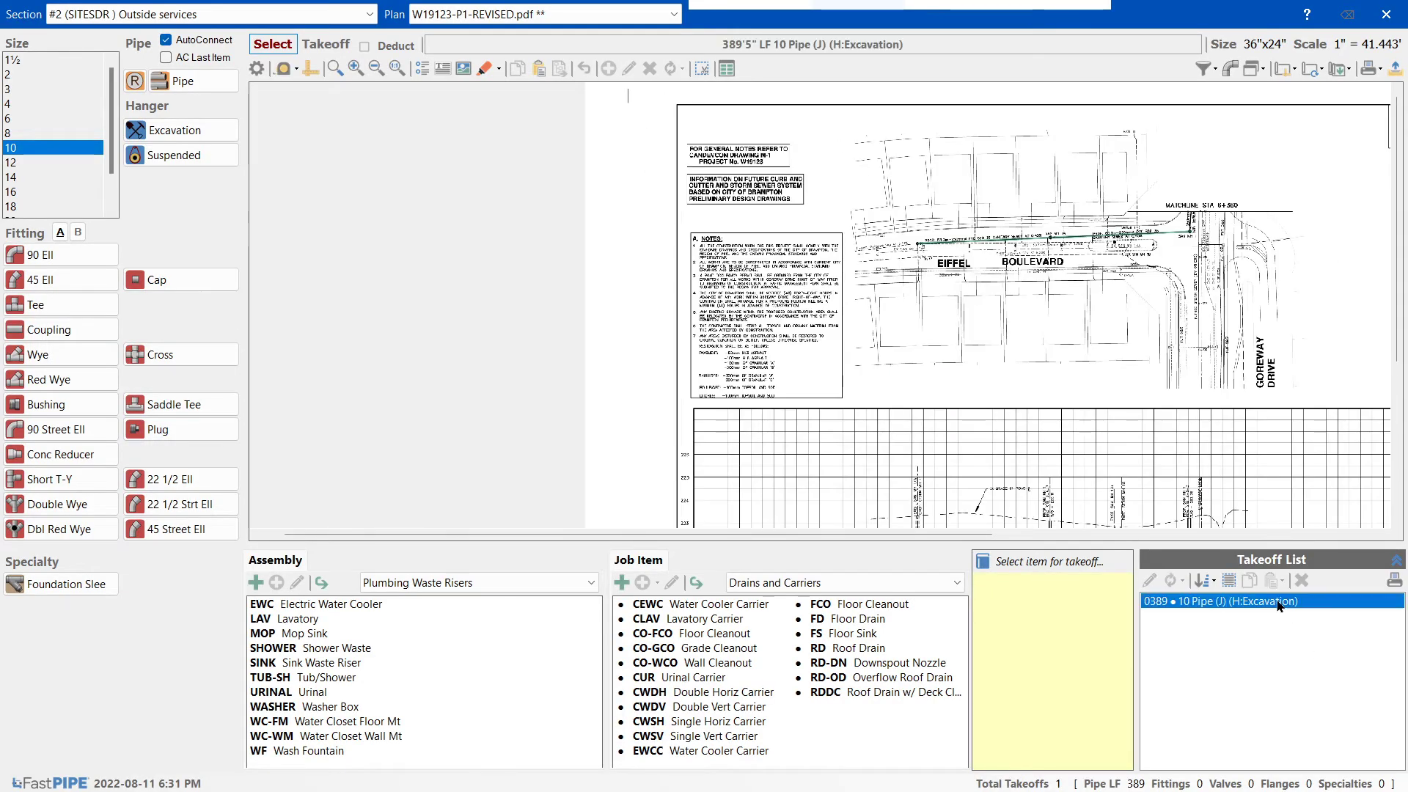
pyautogui.press('Delete')
pyautogui.scroll(3, 1156, 282)
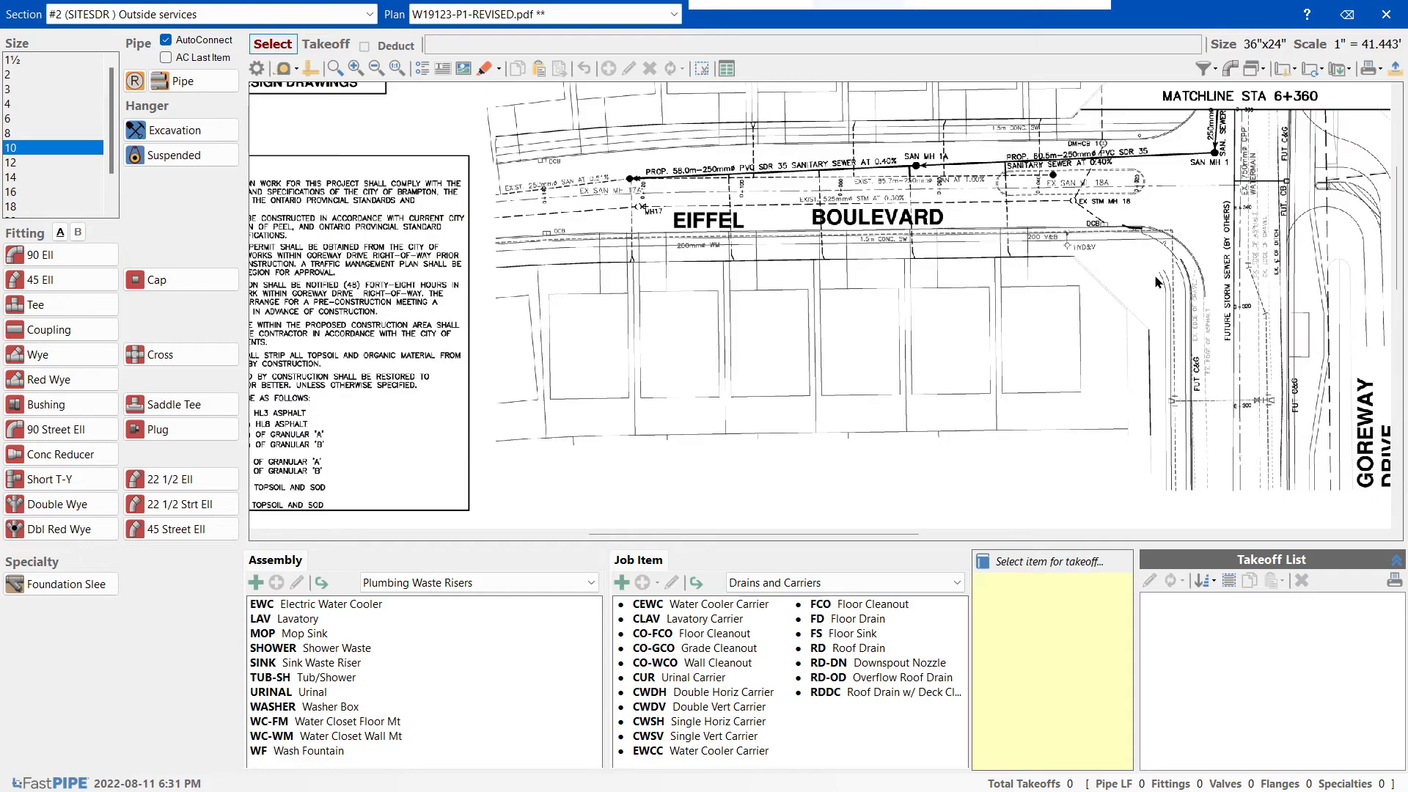
pyautogui.moveTo(857, 533); pyautogui.dragTo(1039, 533)
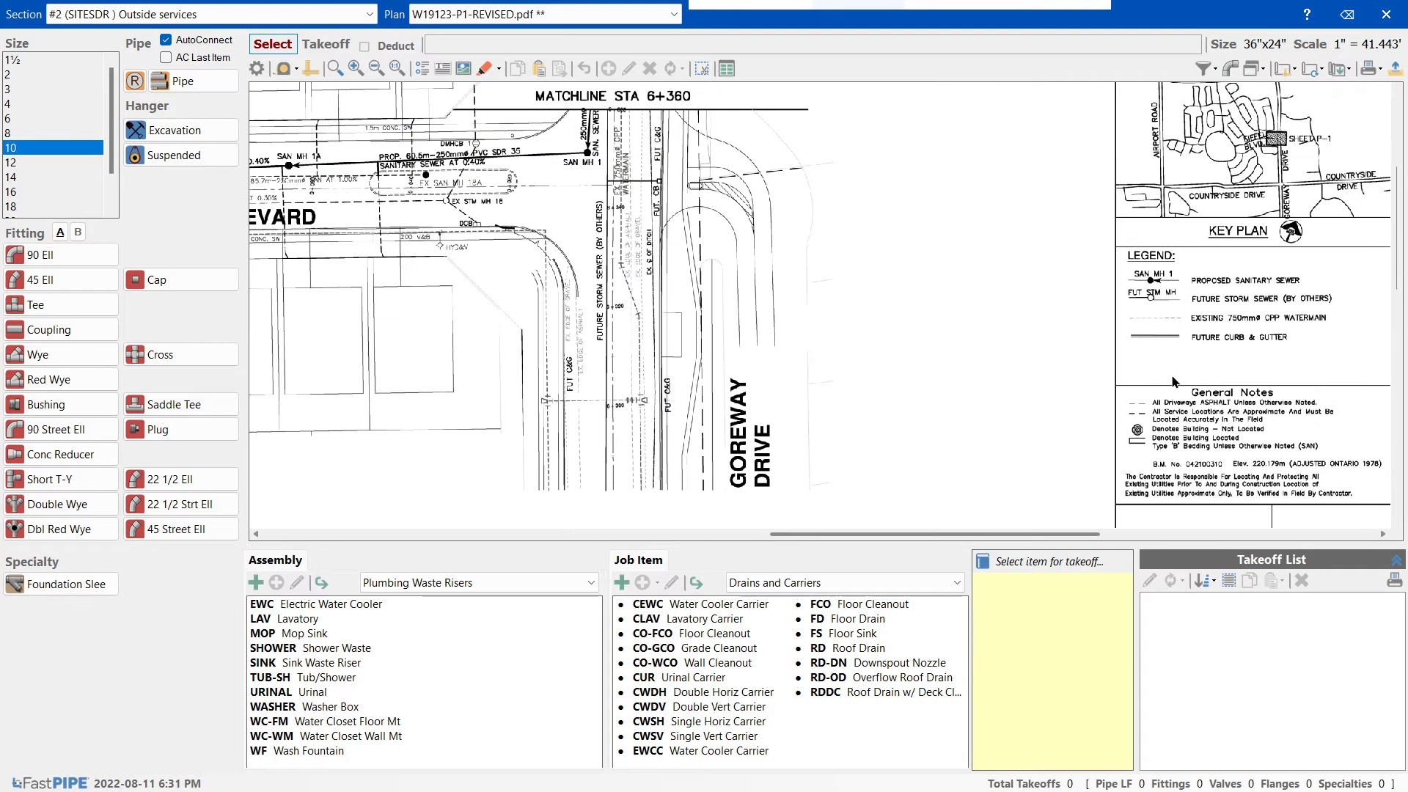
pyautogui.click(1284, 68)
pyautogui.click(1289, 89)
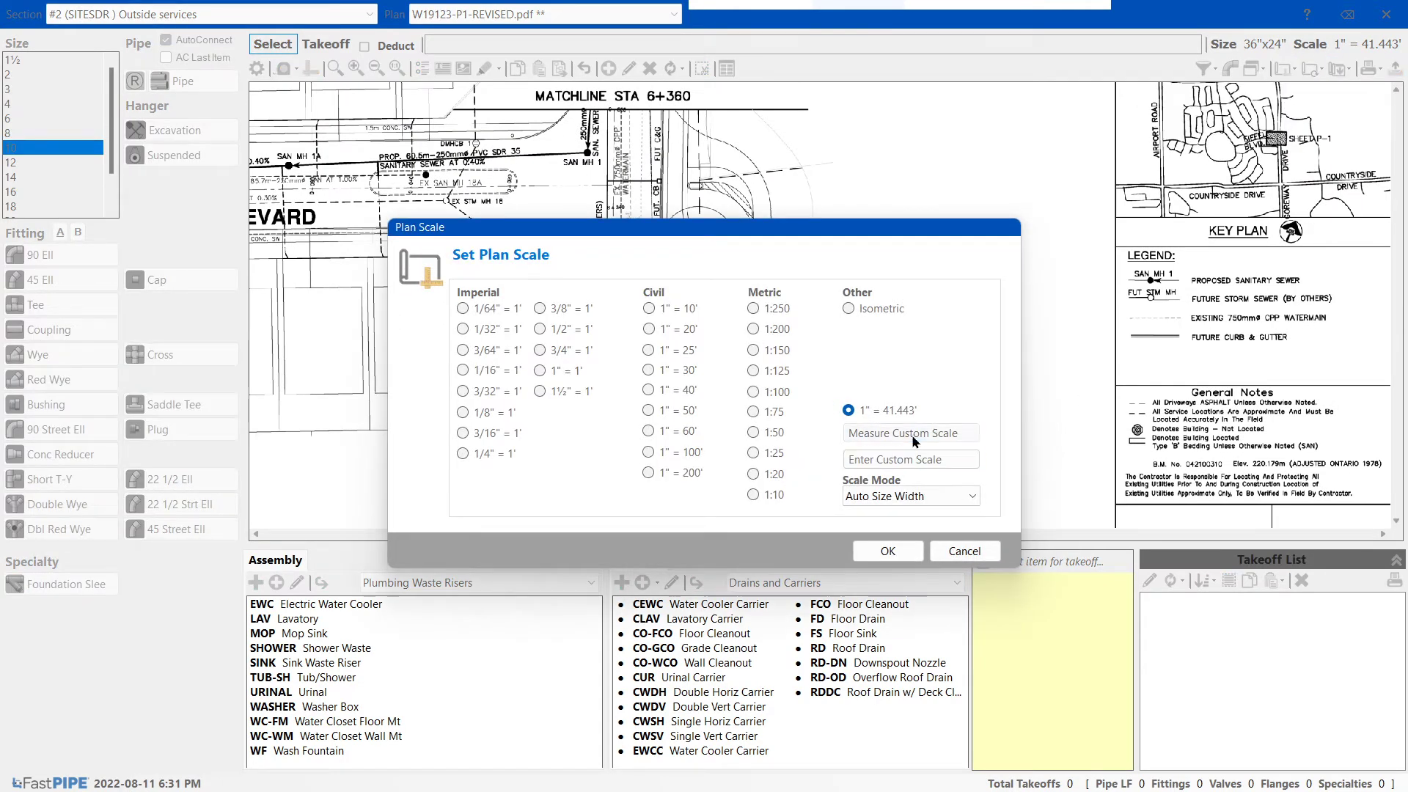
pyautogui.click(990, 434)
pyautogui.click(1052, 335)
pyautogui.click(1164, 343)
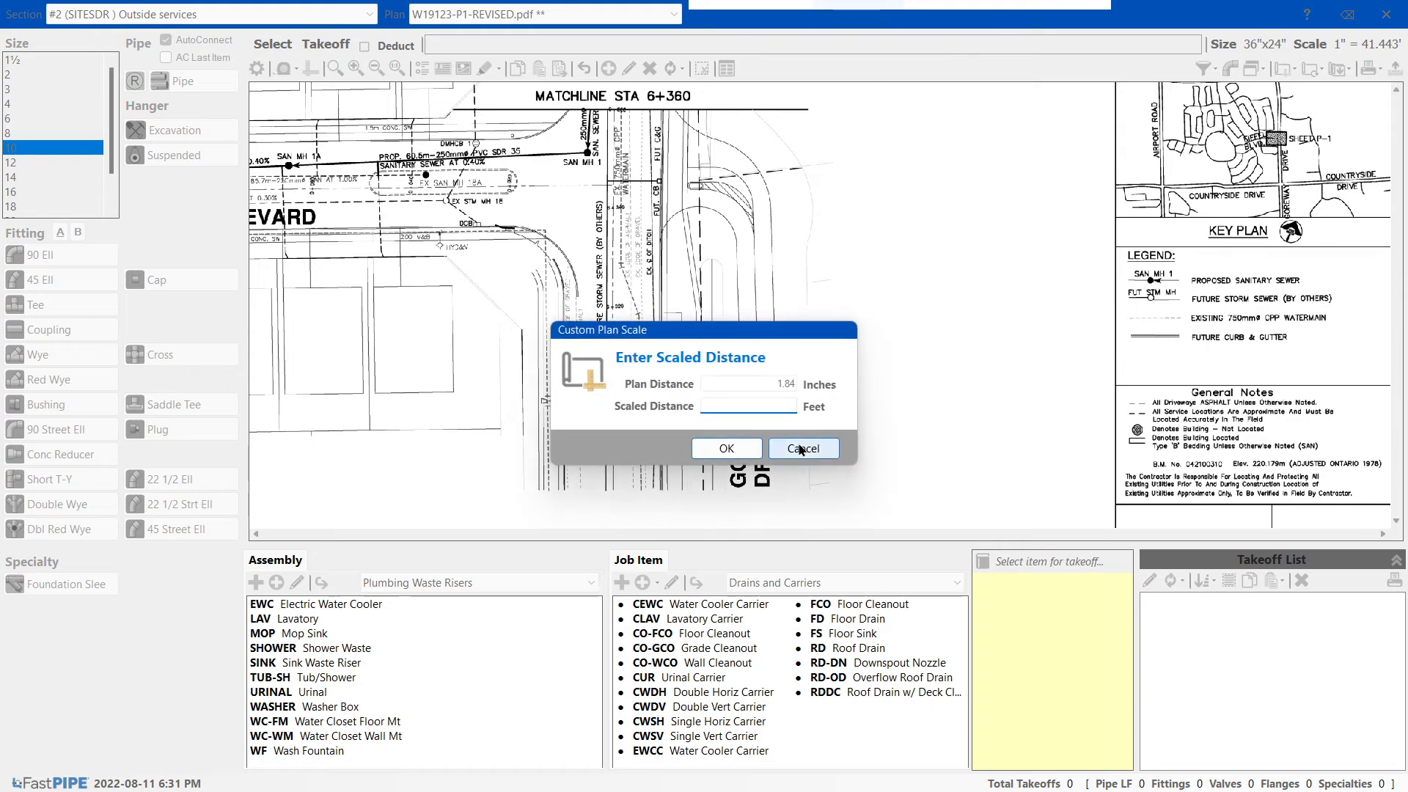
pyautogui.click(801, 447)
pyautogui.click(964, 551)
# - Start a custom plan scale by measuring the 10 m to 0 segment of the horizontal scale bar on the P1 sheet
pyautogui.hscroll(5, 1322, 411)
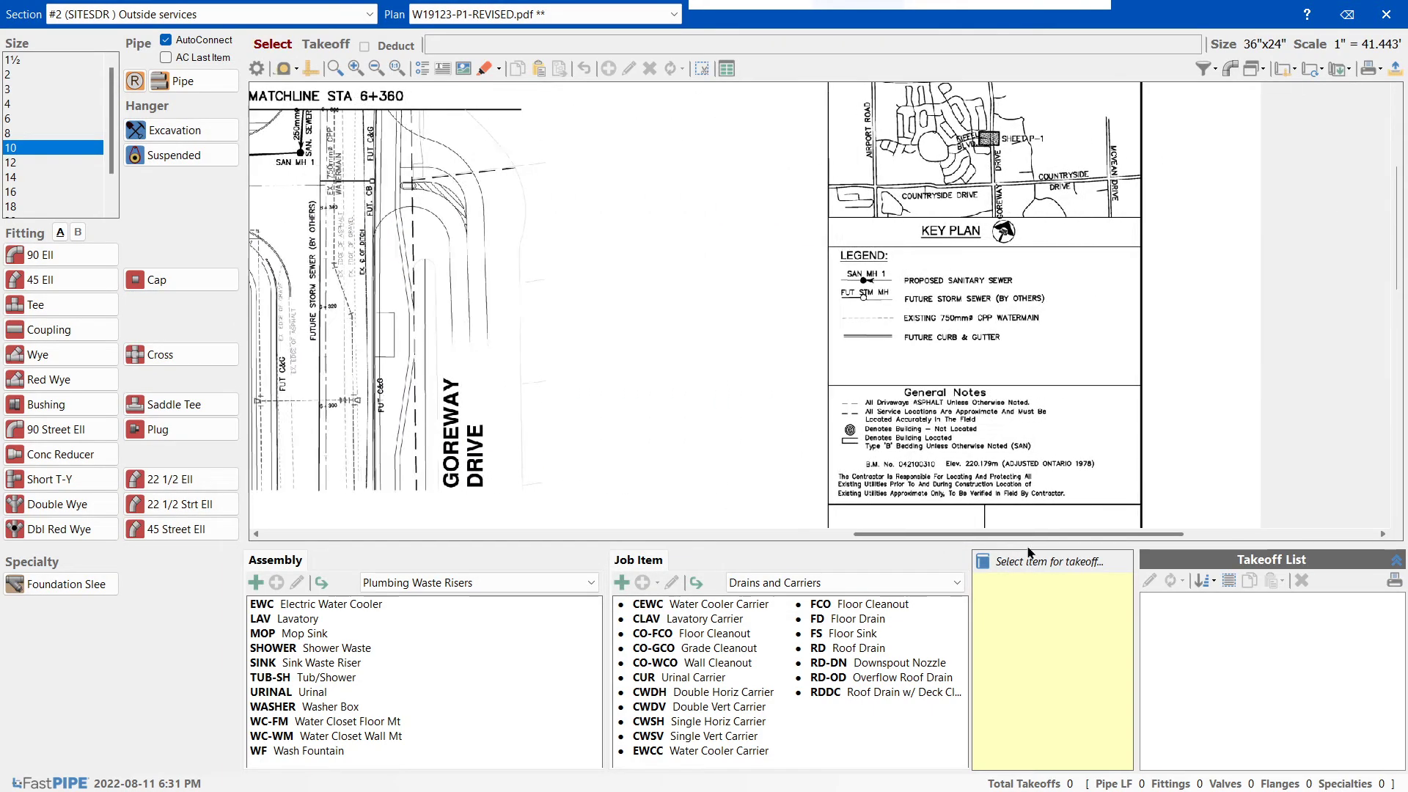
pyautogui.scroll(-8, 882, 227)
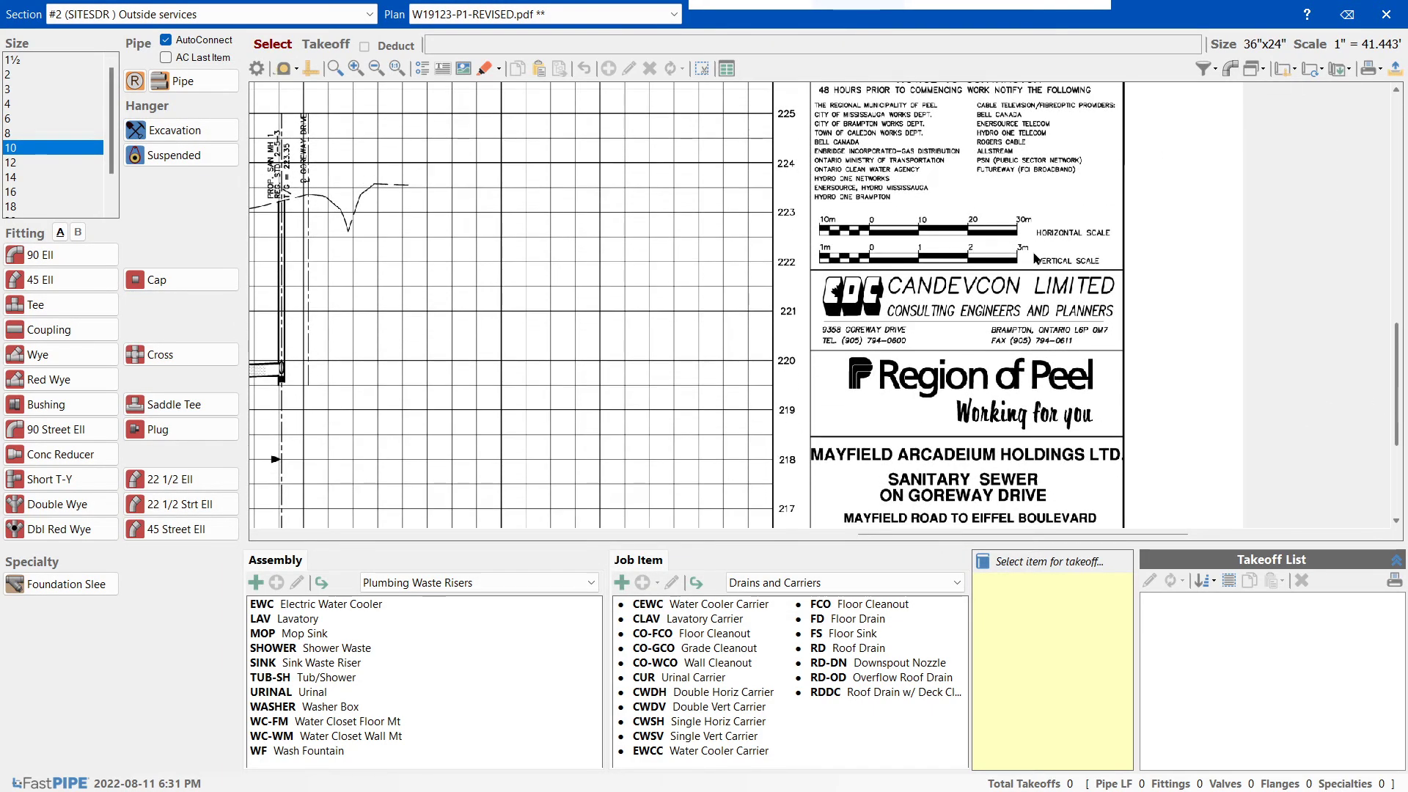
pyautogui.keyDown('ctrl'); pyautogui.scroll(6, 880, 228); pyautogui.keyUp('ctrl')
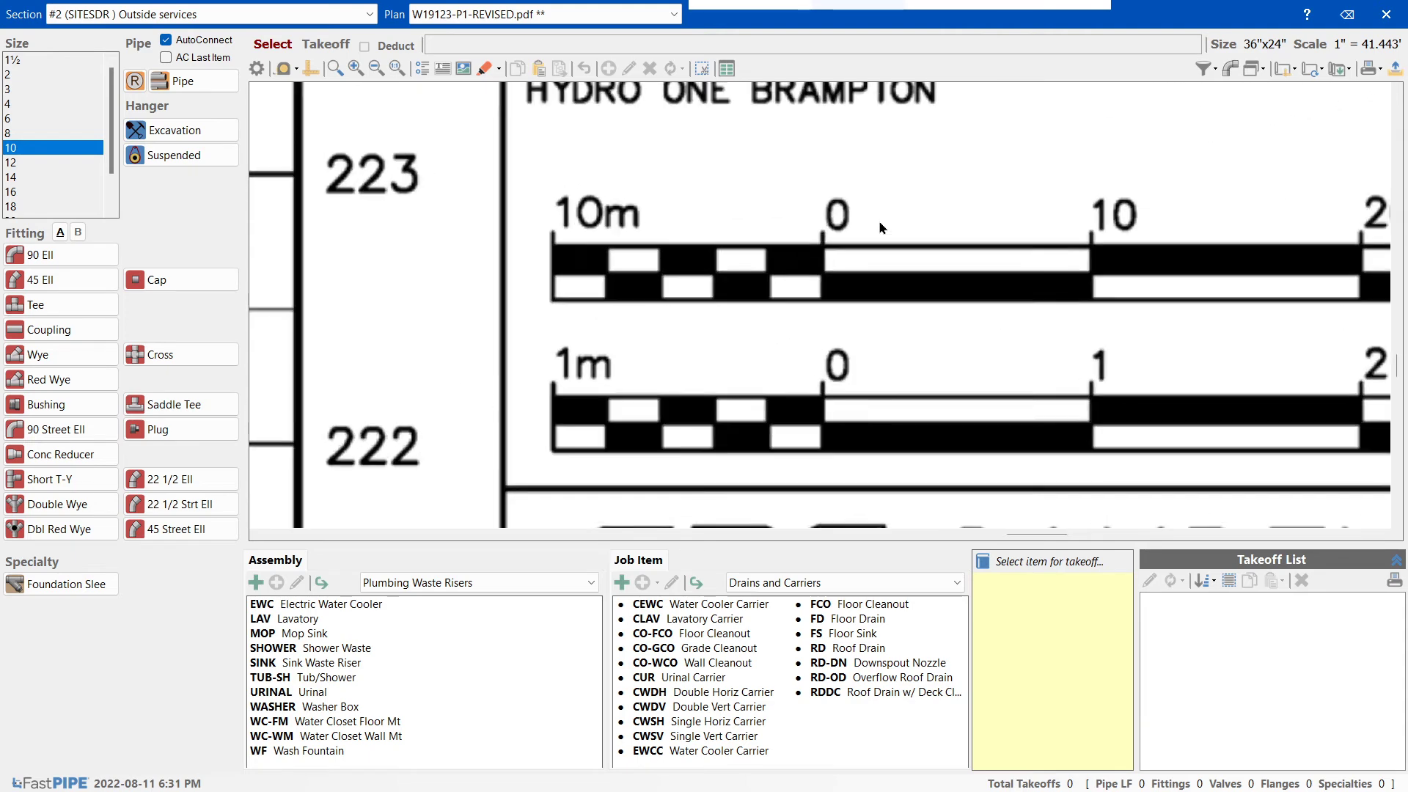
pyautogui.click(1262, 69)
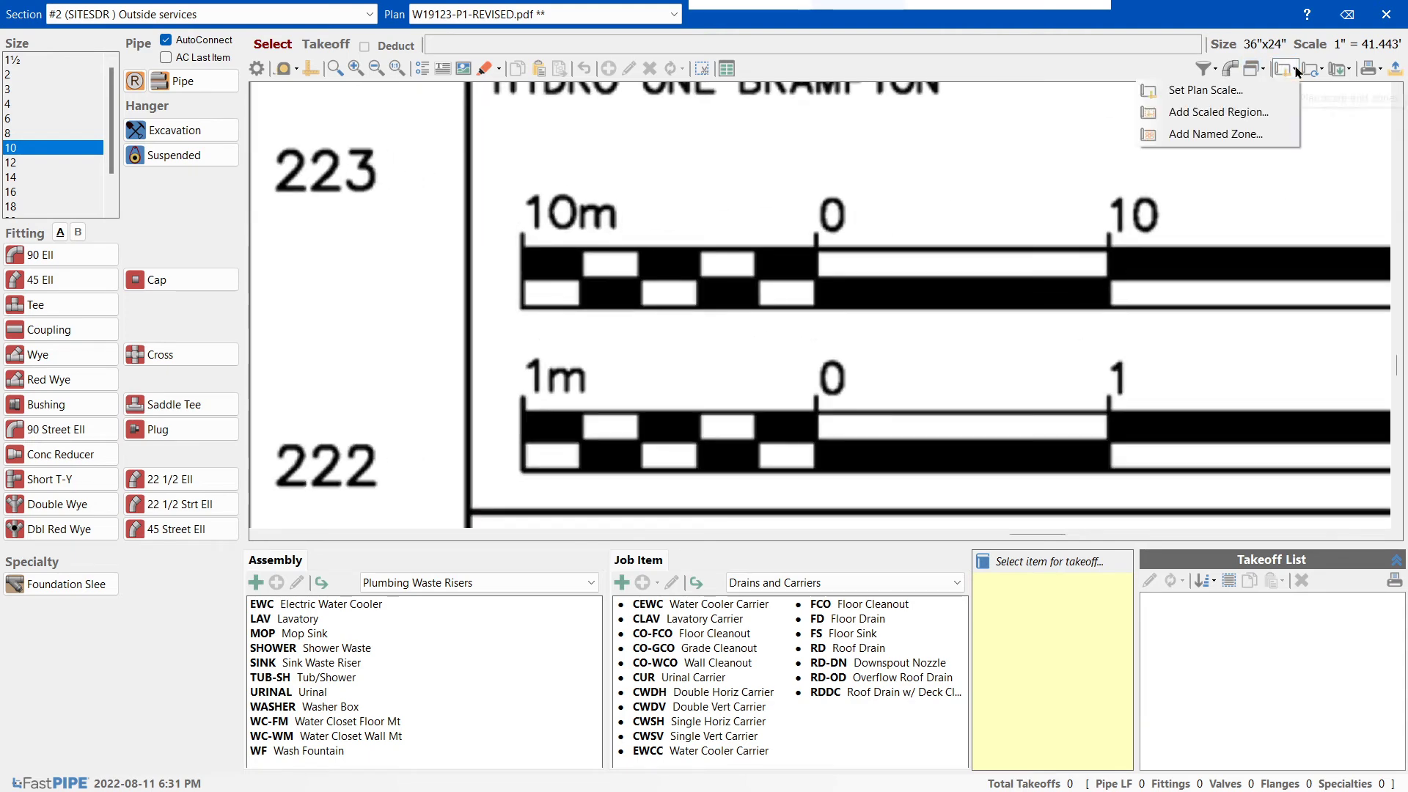
pyautogui.click(1202, 89)
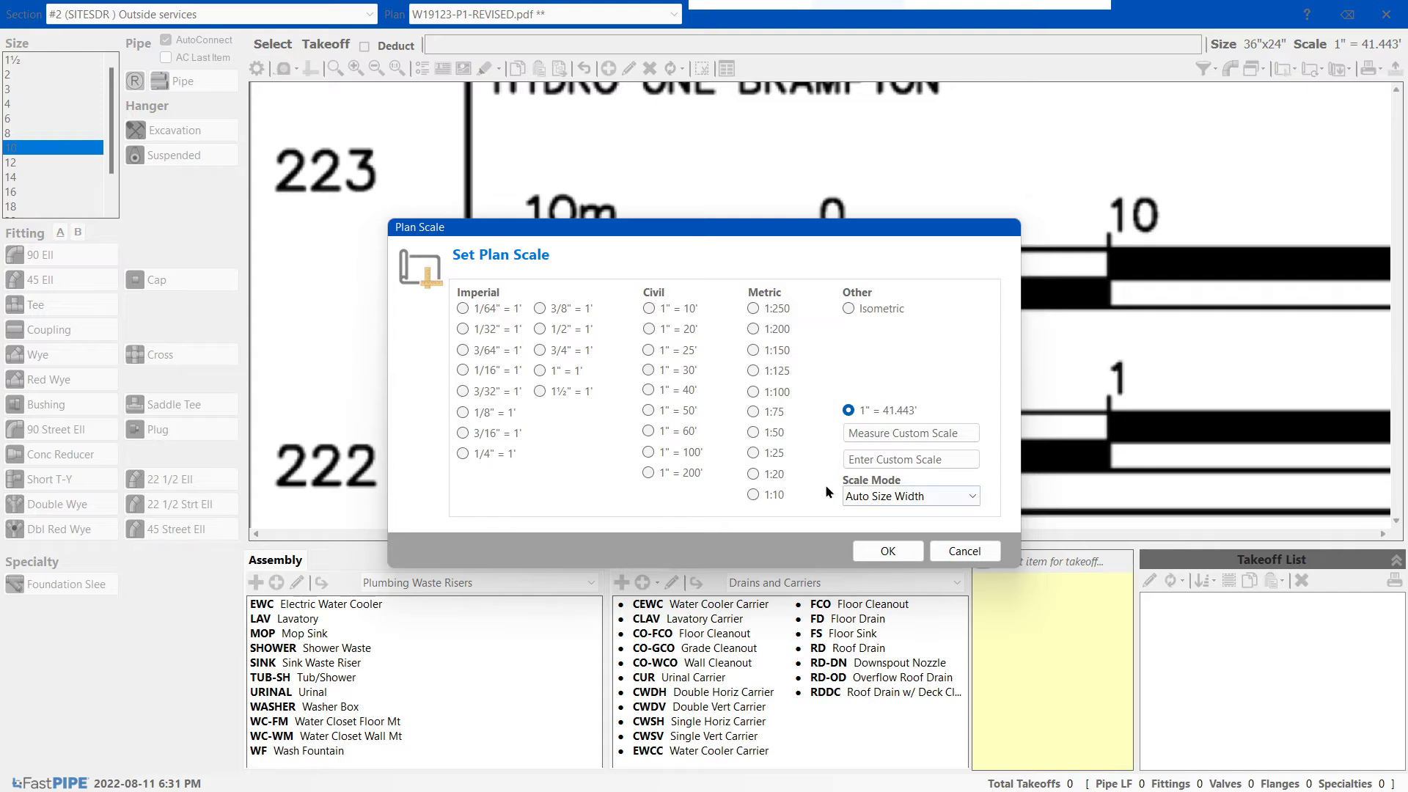
pyautogui.click(909, 433)
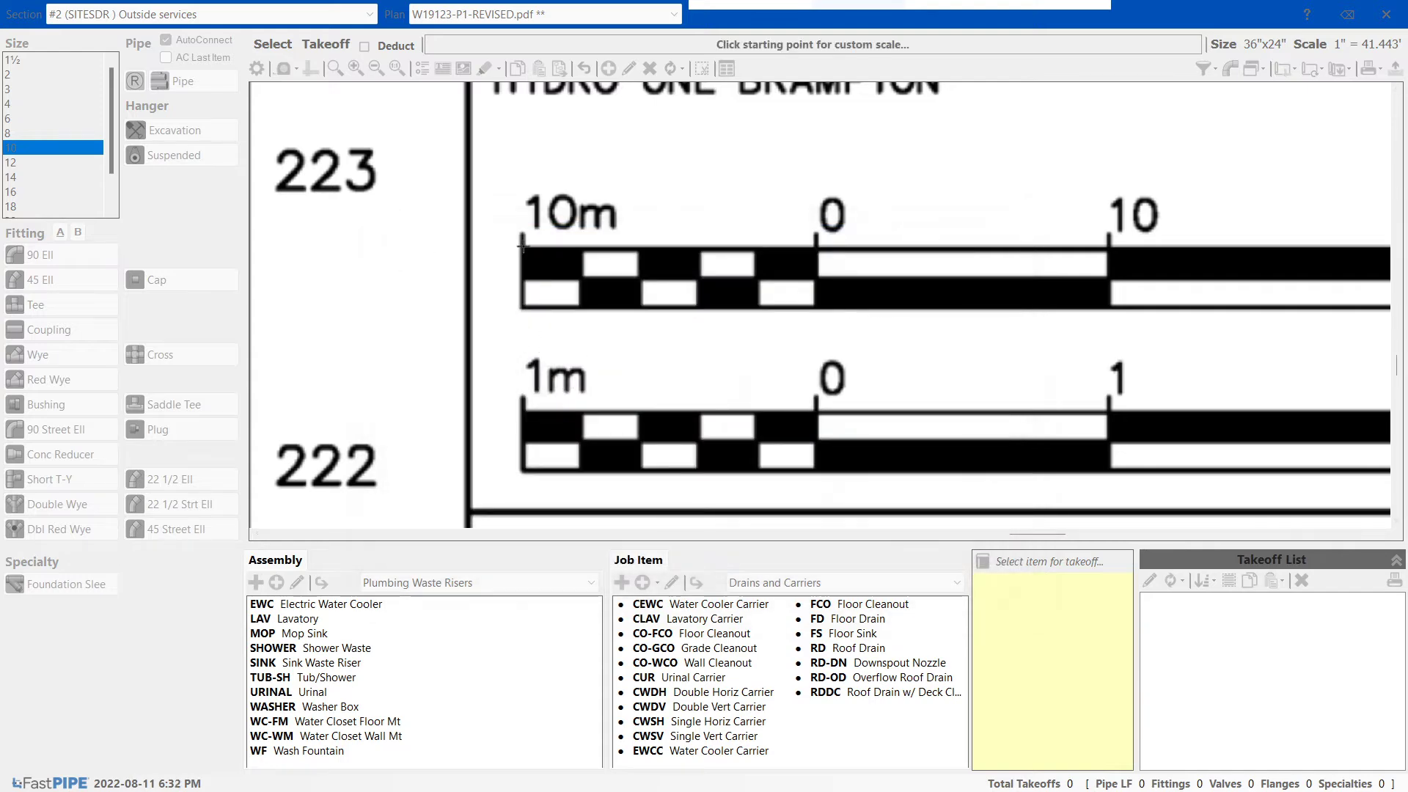
pyautogui.moveTo(522, 244); pyautogui.dragTo(815, 246)
# - Paste the copied 32.8084 feet as the scaled distance and apply the custom plan scale
pyautogui.rightClick(789, 402)
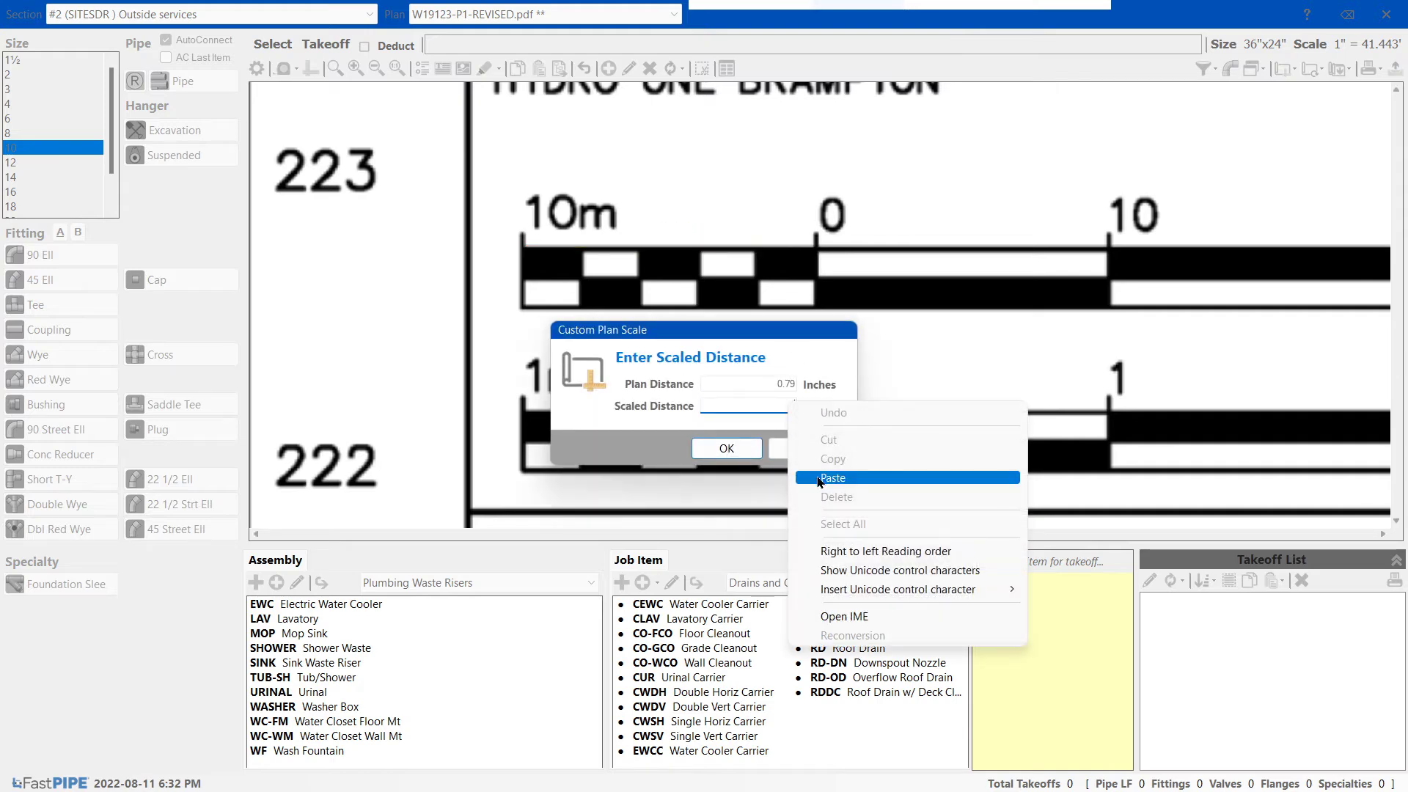
pyautogui.click(822, 480)
pyautogui.click(726, 448)
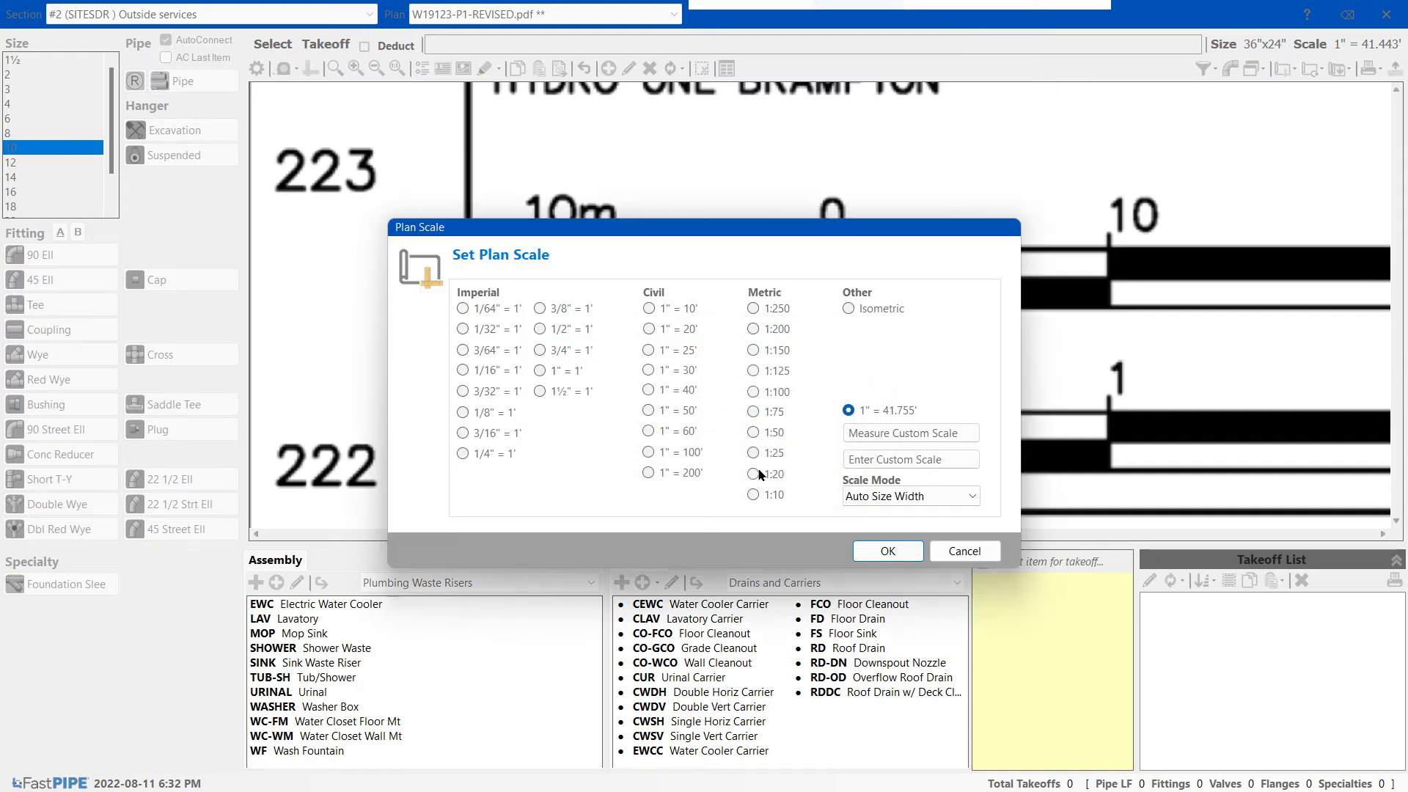
pyautogui.click(877, 547)
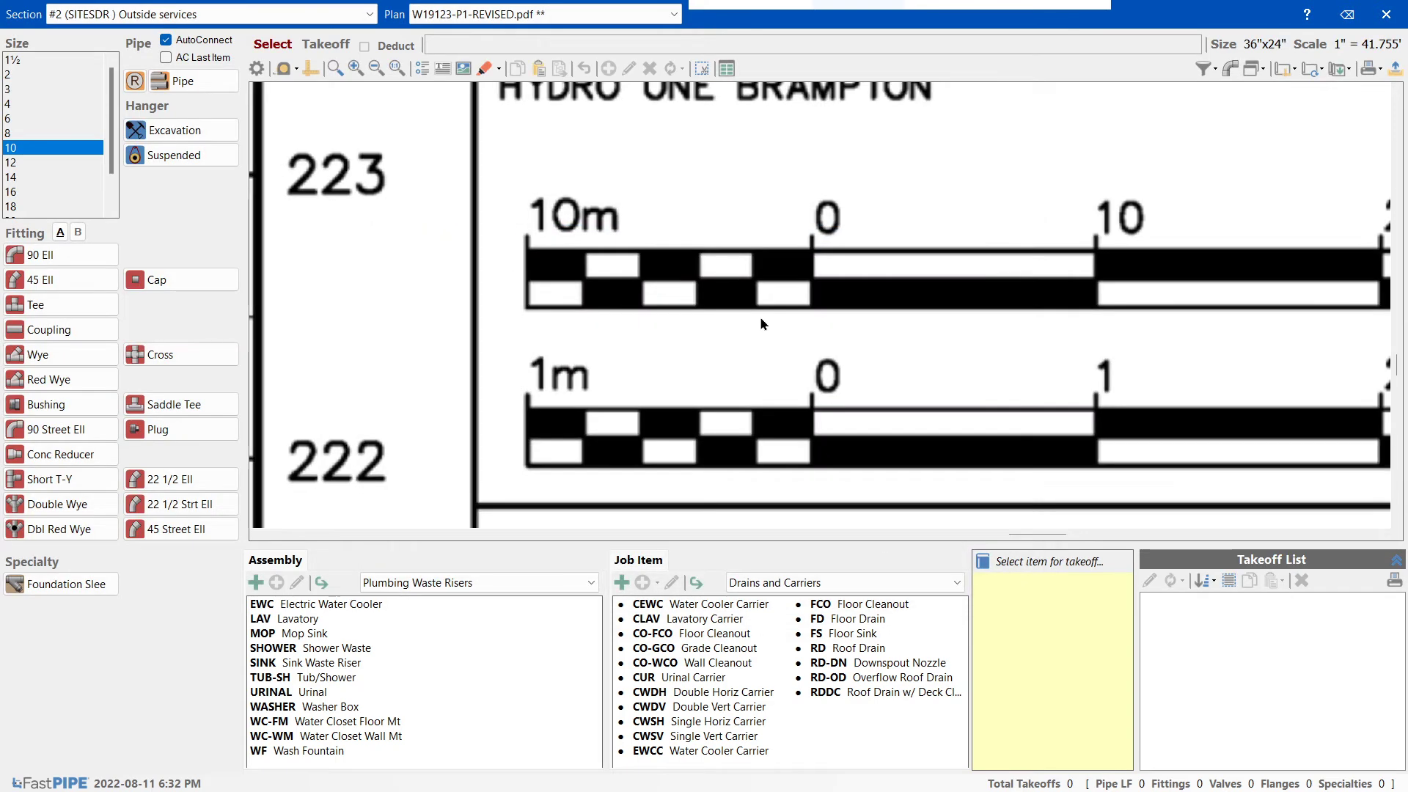
# - Measure the horizontal scale bar from 0 to 30 m, and convert 98.8 feet to metres in Chrome to check it
pyautogui.click(284, 69)
pyautogui.moveTo(816, 246)
pyautogui.mouseDown()
pyautogui.moveTo(1137, 245)
pyautogui.moveTo(829, 250)
pyautogui.mouseUp()
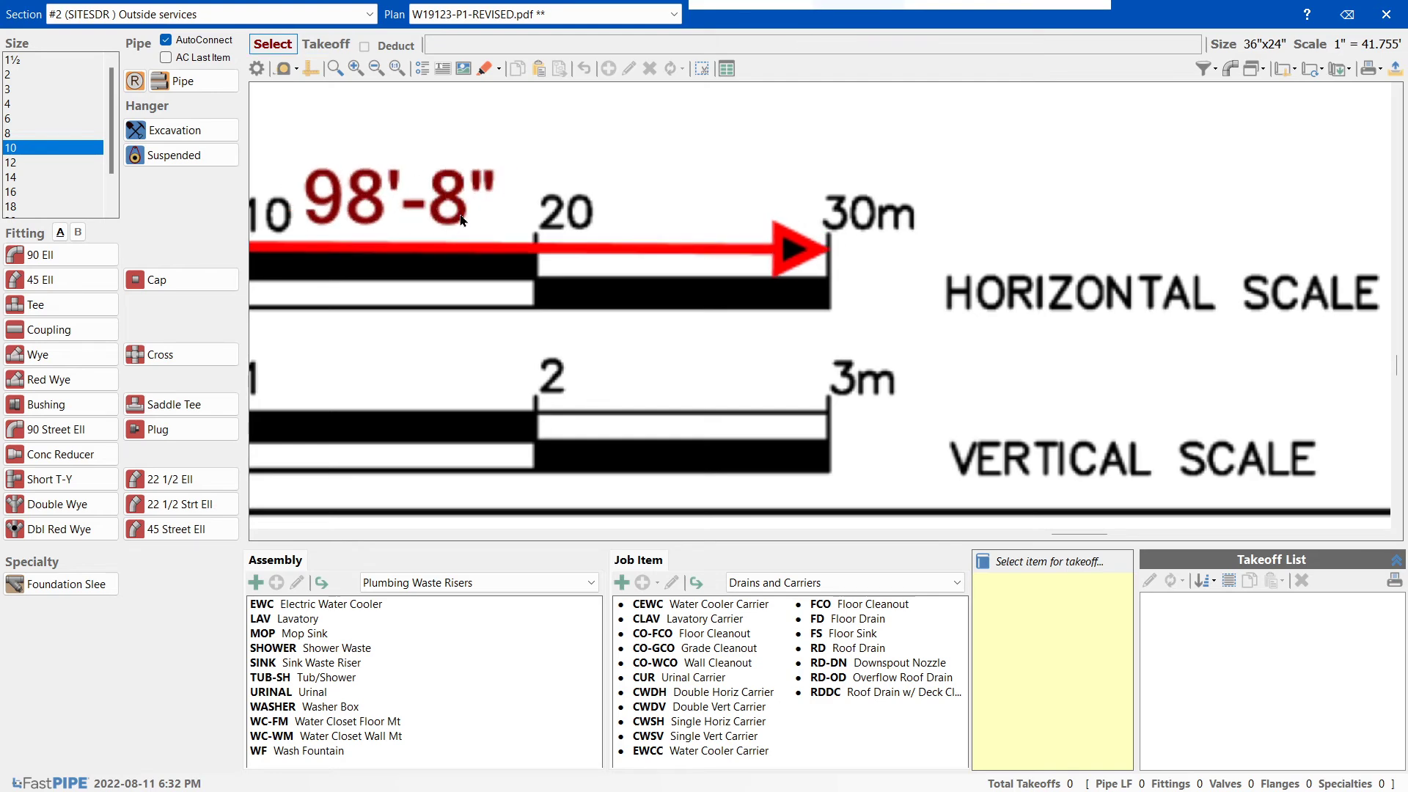
pyautogui.hotkey('alt', 'Tab')
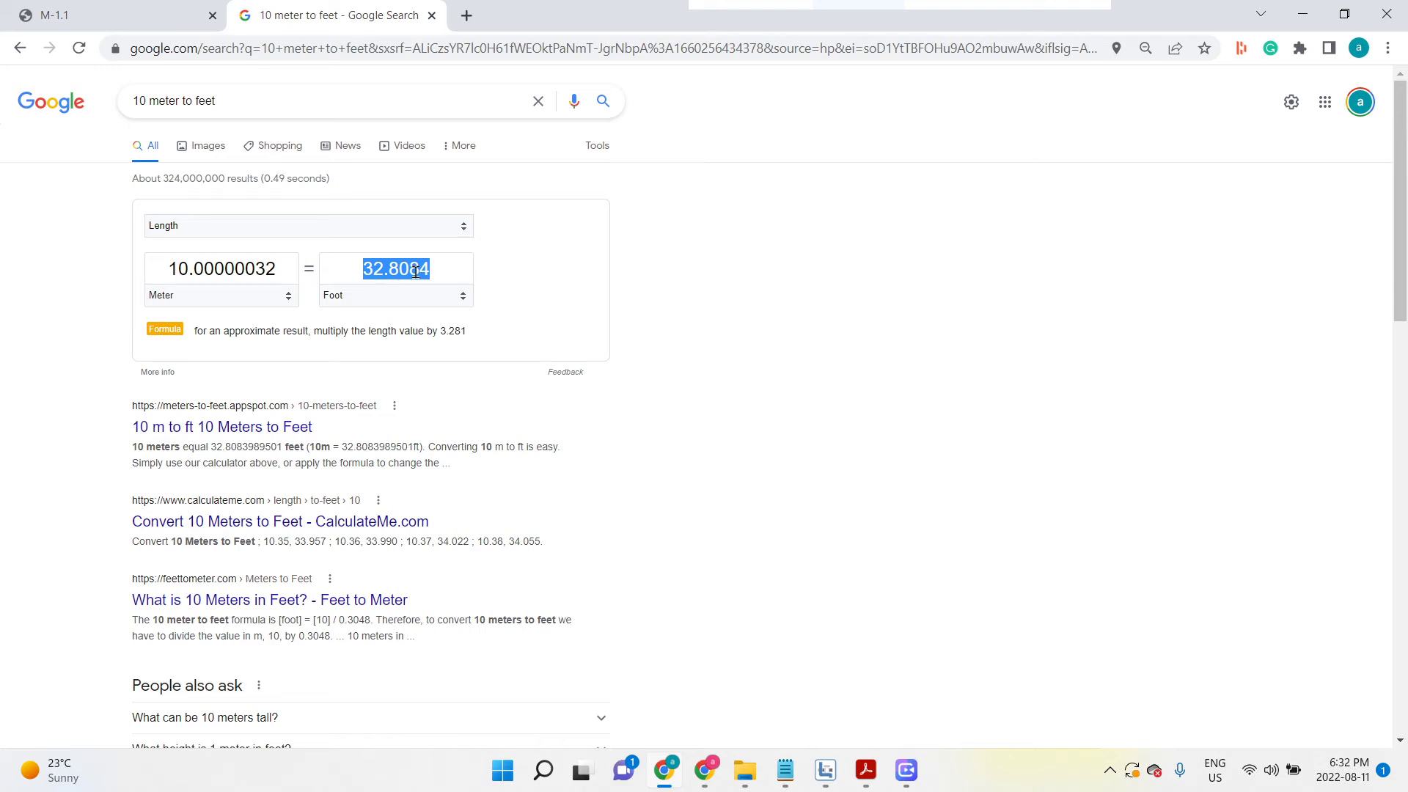
pyautogui.write('98')
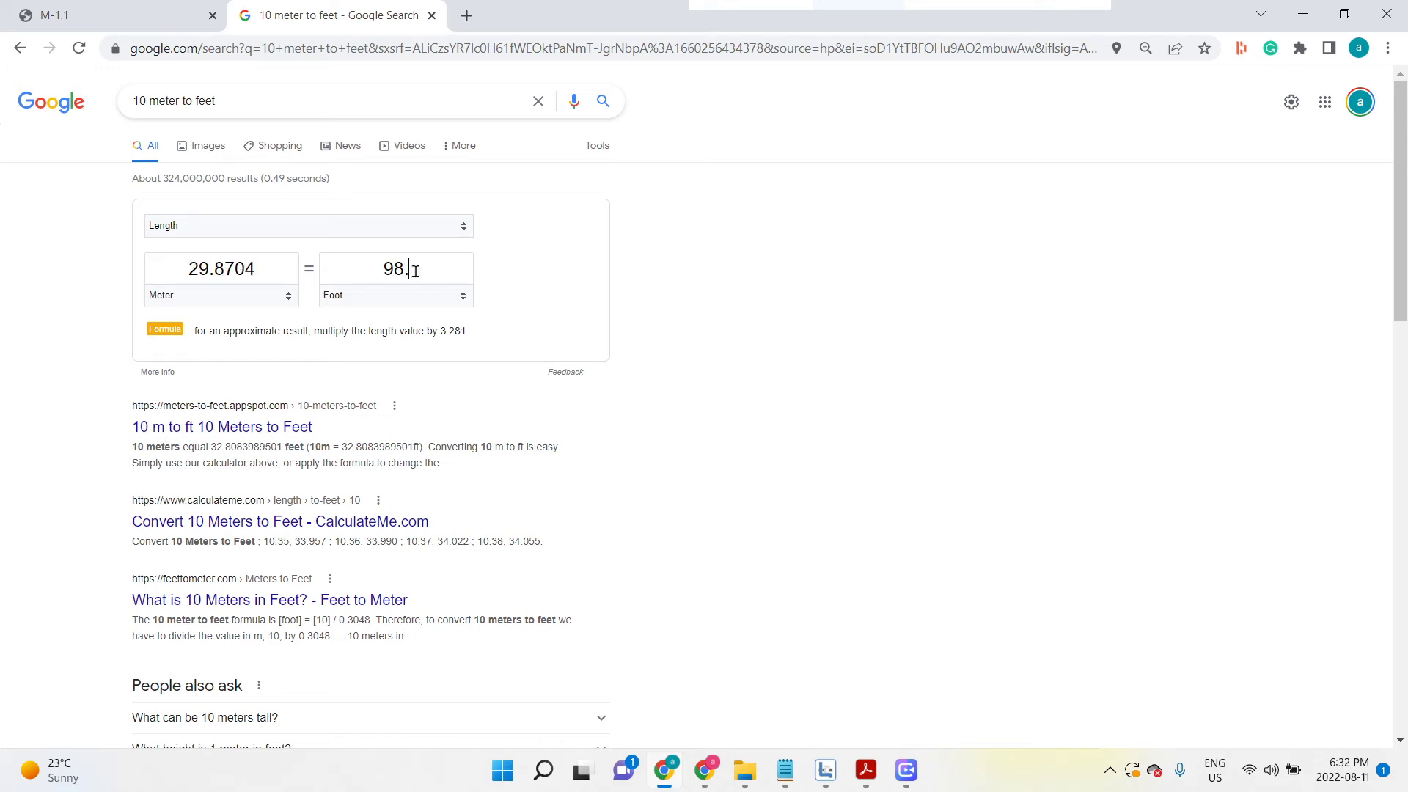
pyautogui.write('.7')
pyautogui.press('BackSpace')
pyautogui.write('8')
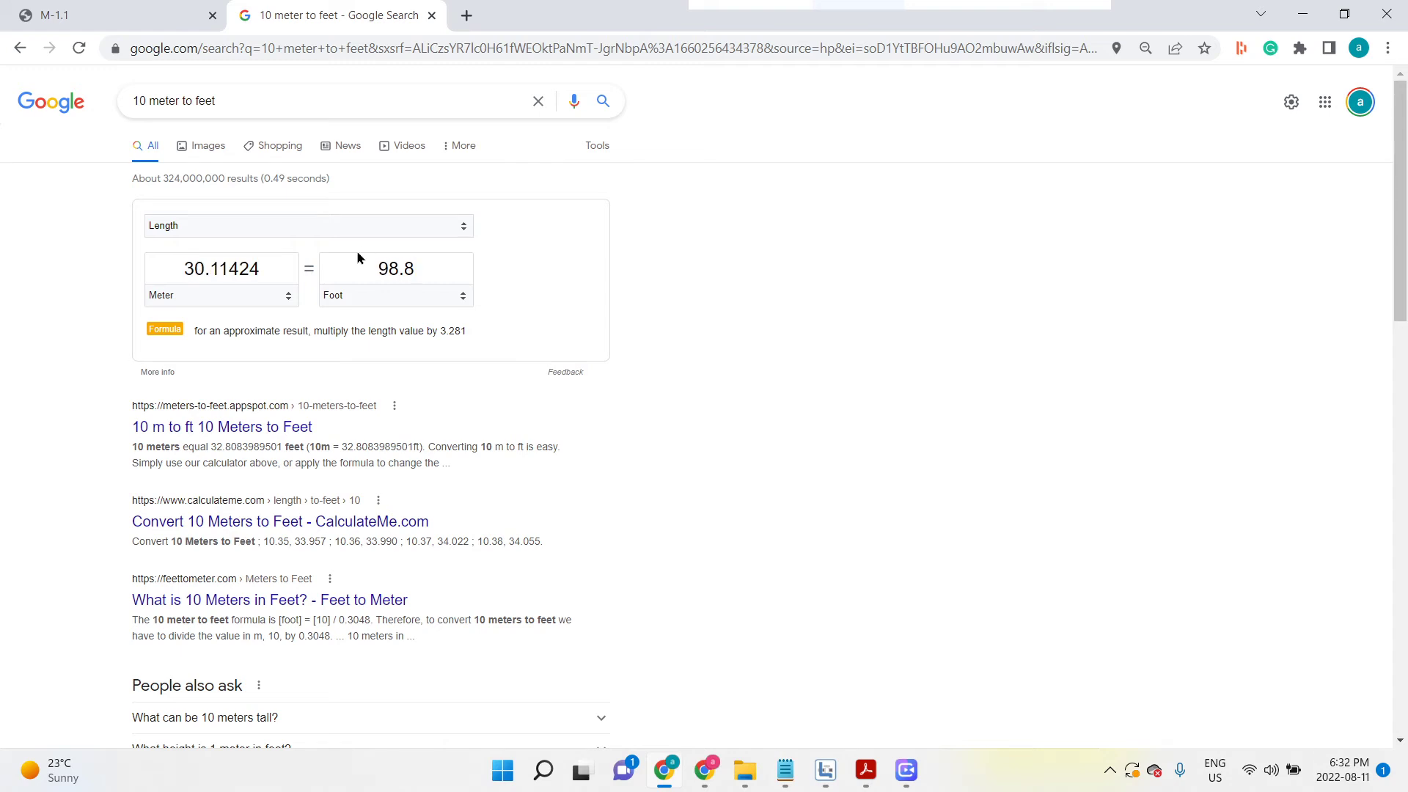
pyautogui.moveTo(179, 273); pyautogui.dragTo(281, 273)
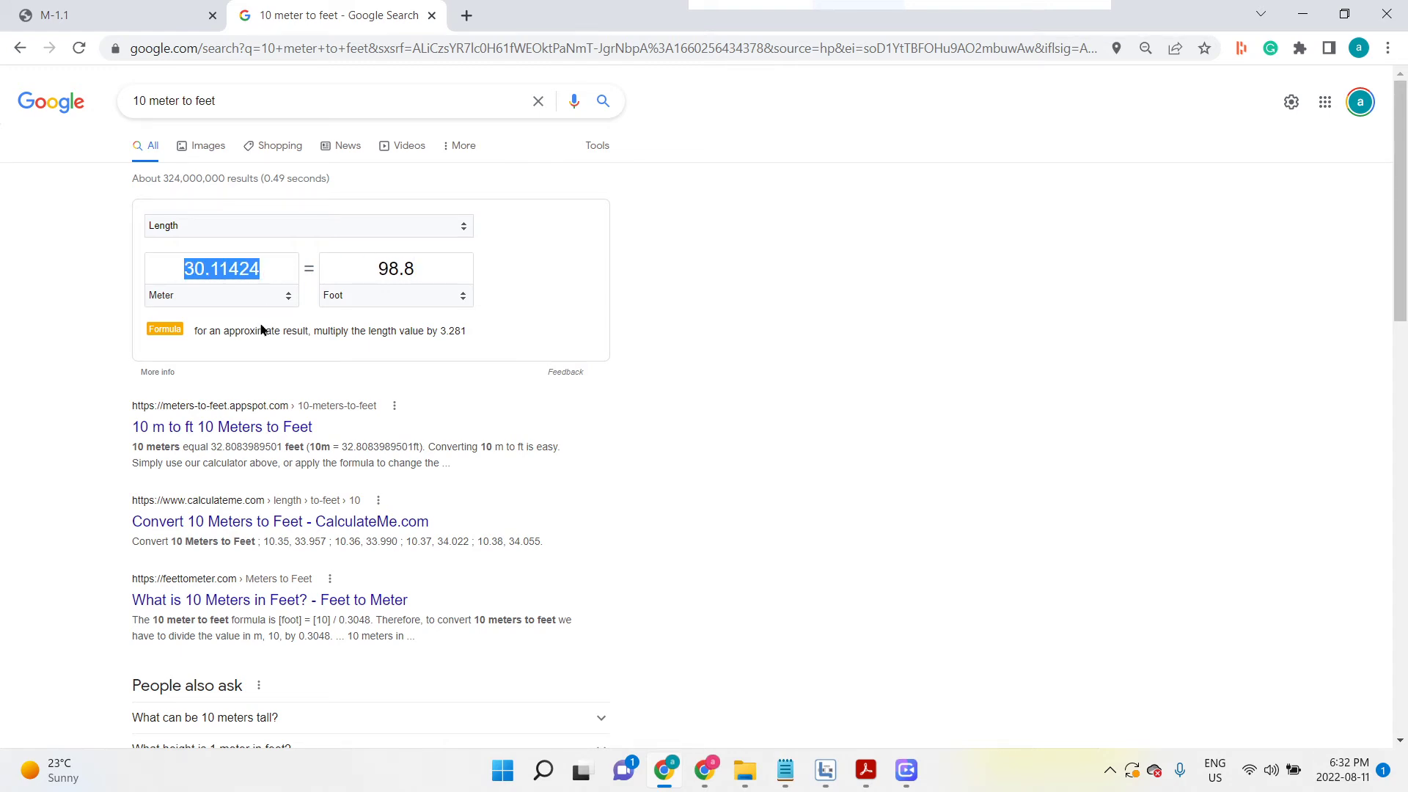
pyautogui.hotkey('alt', 'Tab')
# - Examine the sewer profile, the title block and the horizontal and vertical scale bars on the P1 sheet
pyautogui.scroll(-8, 799, 355)
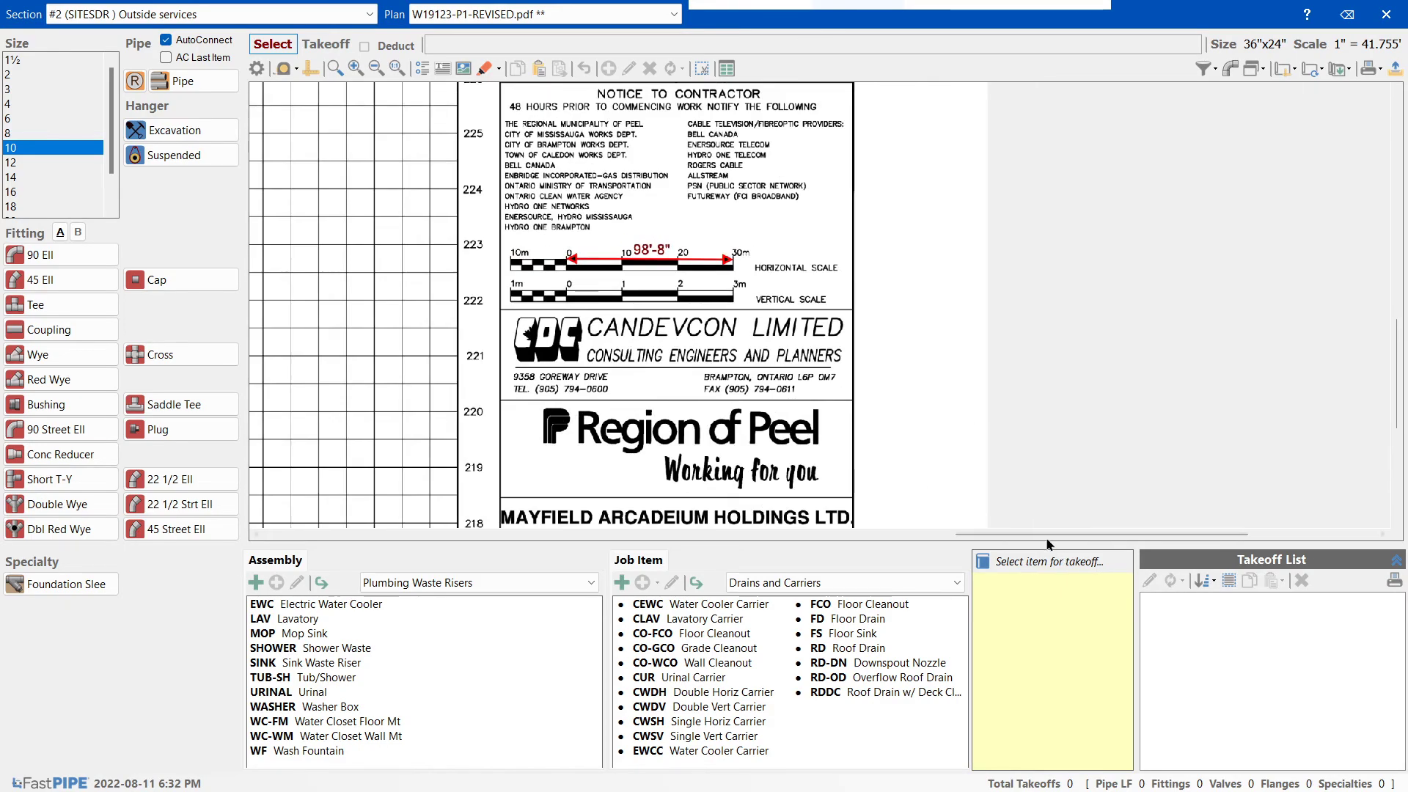
pyautogui.moveTo(1048, 535)
pyautogui.mouseDown()
pyautogui.moveTo(766, 558)
pyautogui.moveTo(775, 568)
pyautogui.mouseUp()
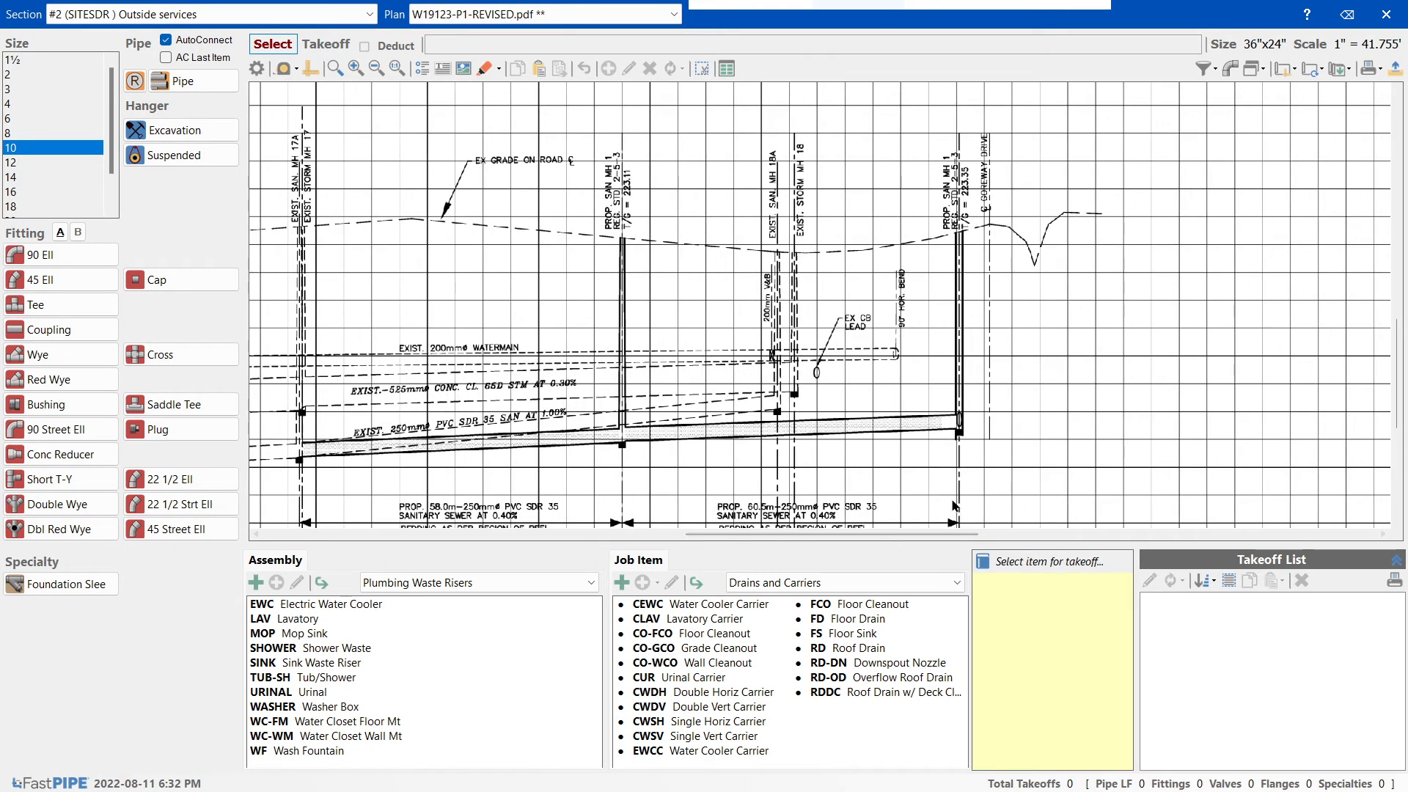
pyautogui.scroll(3, 953, 482)
pyautogui.scroll(-5, 1238, 449)
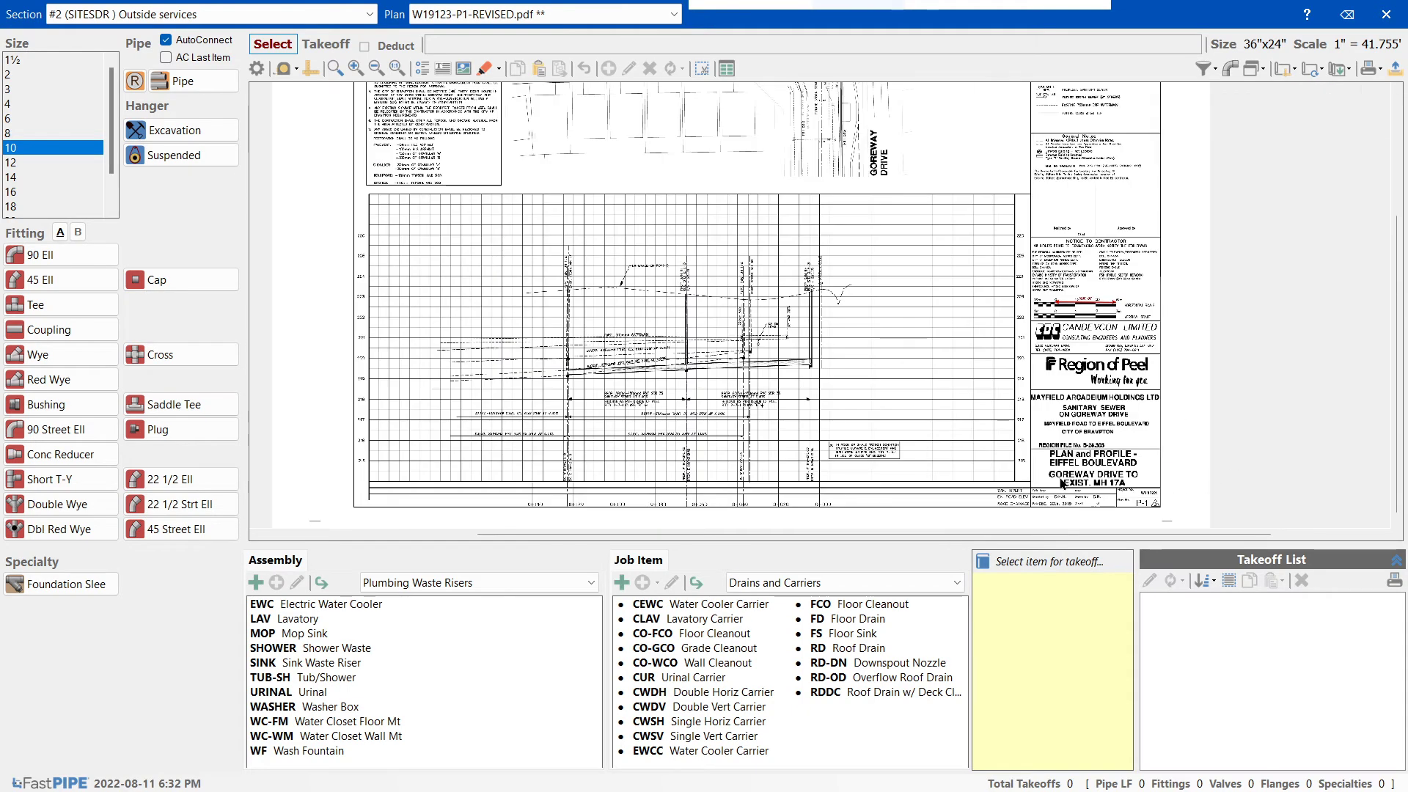
pyautogui.scroll(3, 1063, 484)
pyautogui.moveTo(939, 390); pyautogui.dragTo(945, 323)
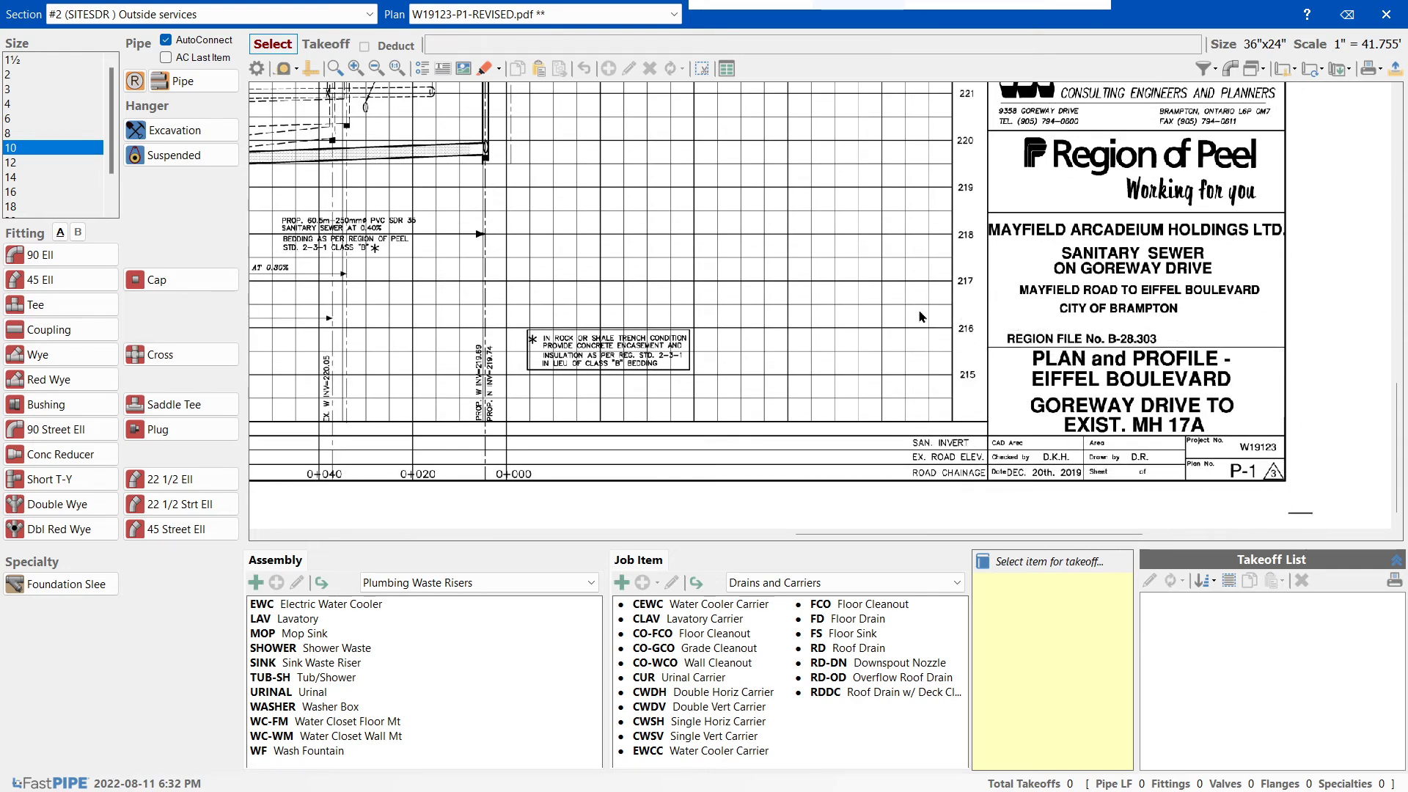
pyautogui.moveTo(1398, 418); pyautogui.dragTo(1285, 330)
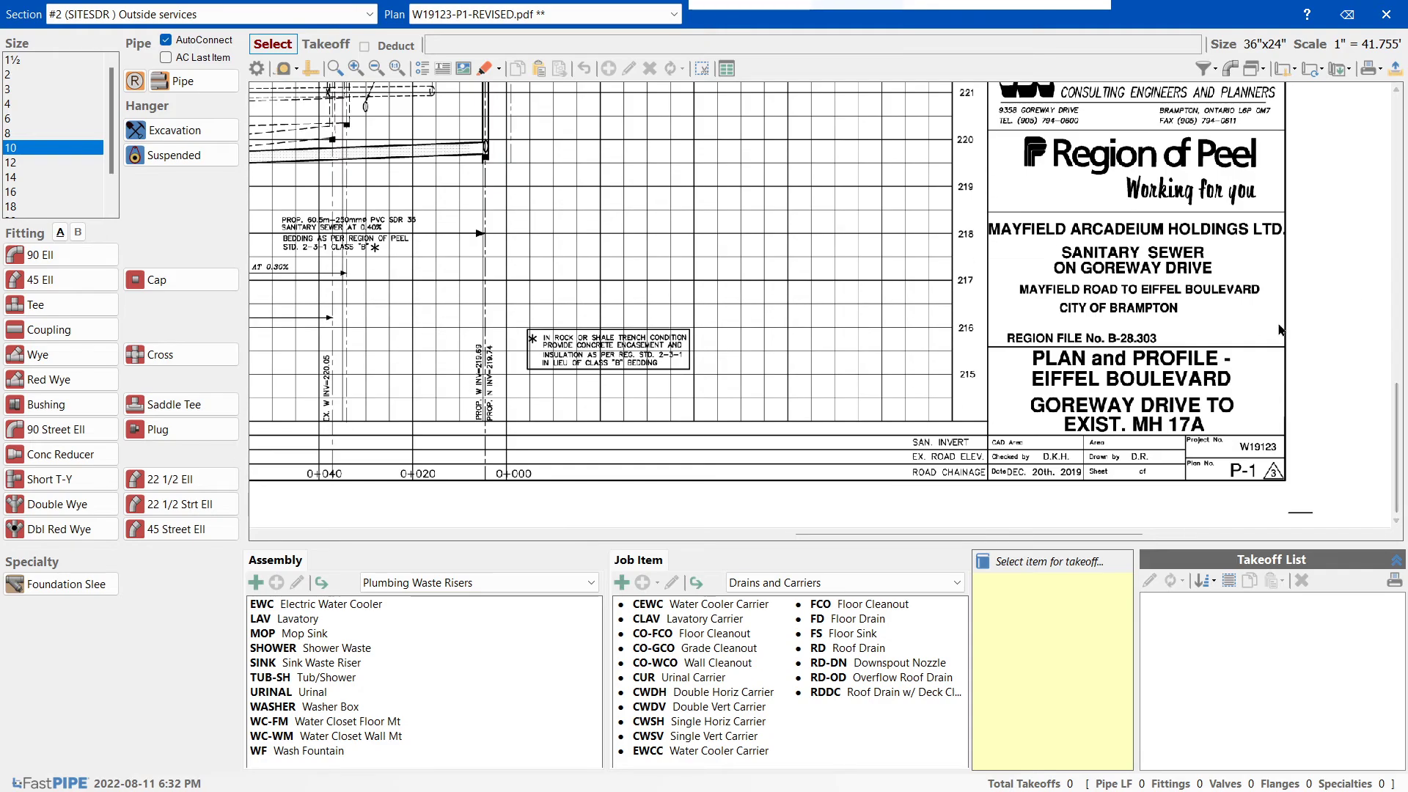
pyautogui.moveTo(1401, 403); pyautogui.dragTo(1398, 330)
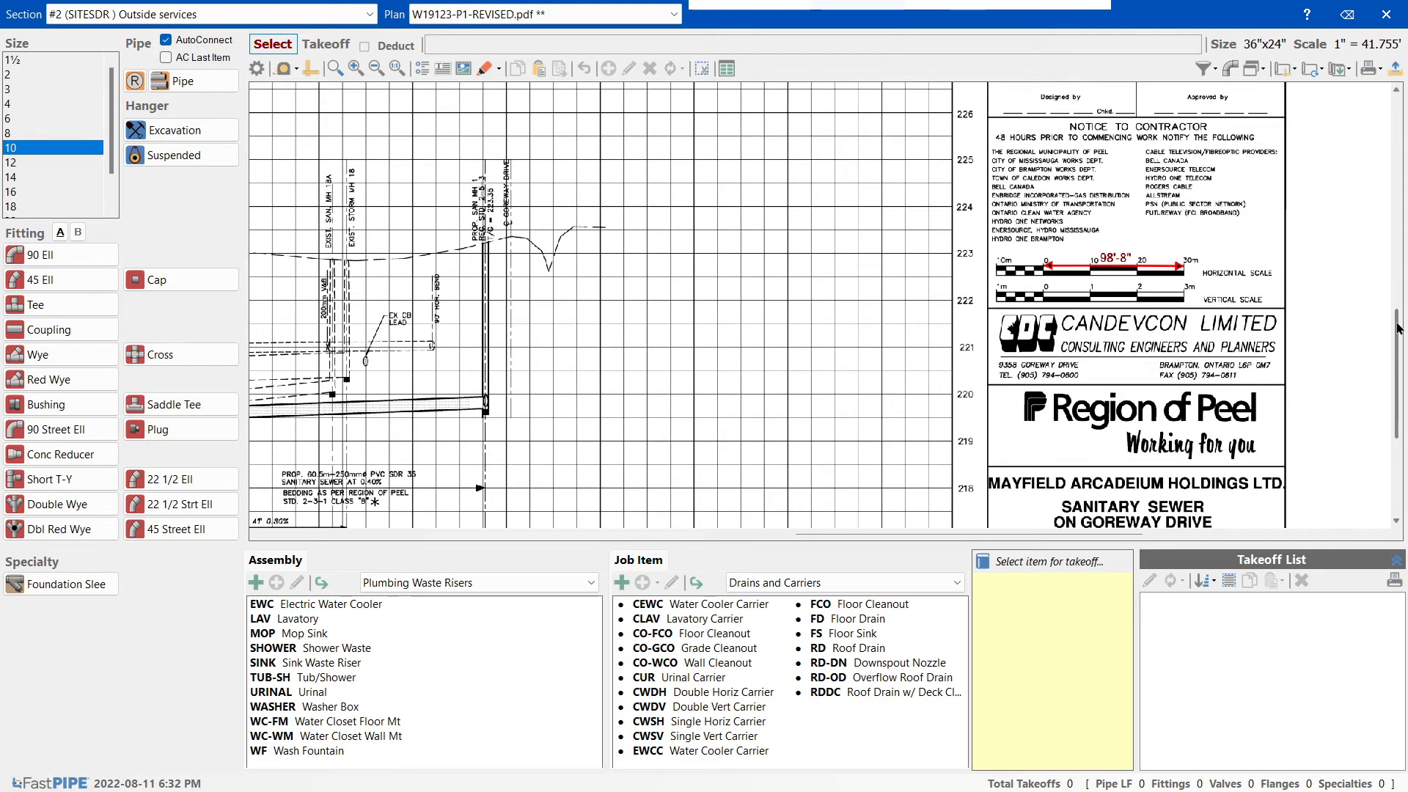
# - Leave the takeoff view and open W19123-P1-REVISED.pdf for editing from the job's plans
pyautogui.click(1384, 21)
pyautogui.click(63, 39)
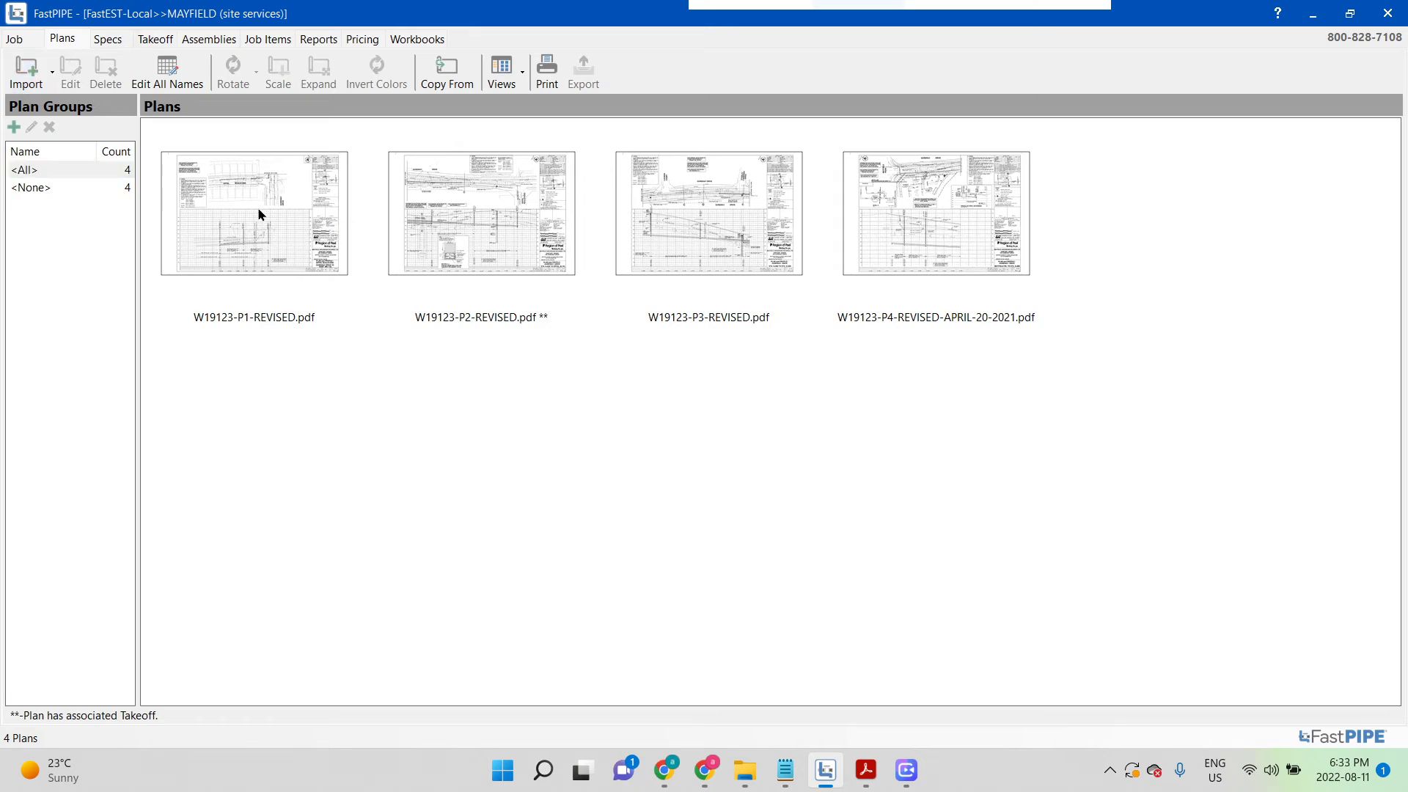
pyautogui.click(296, 319)
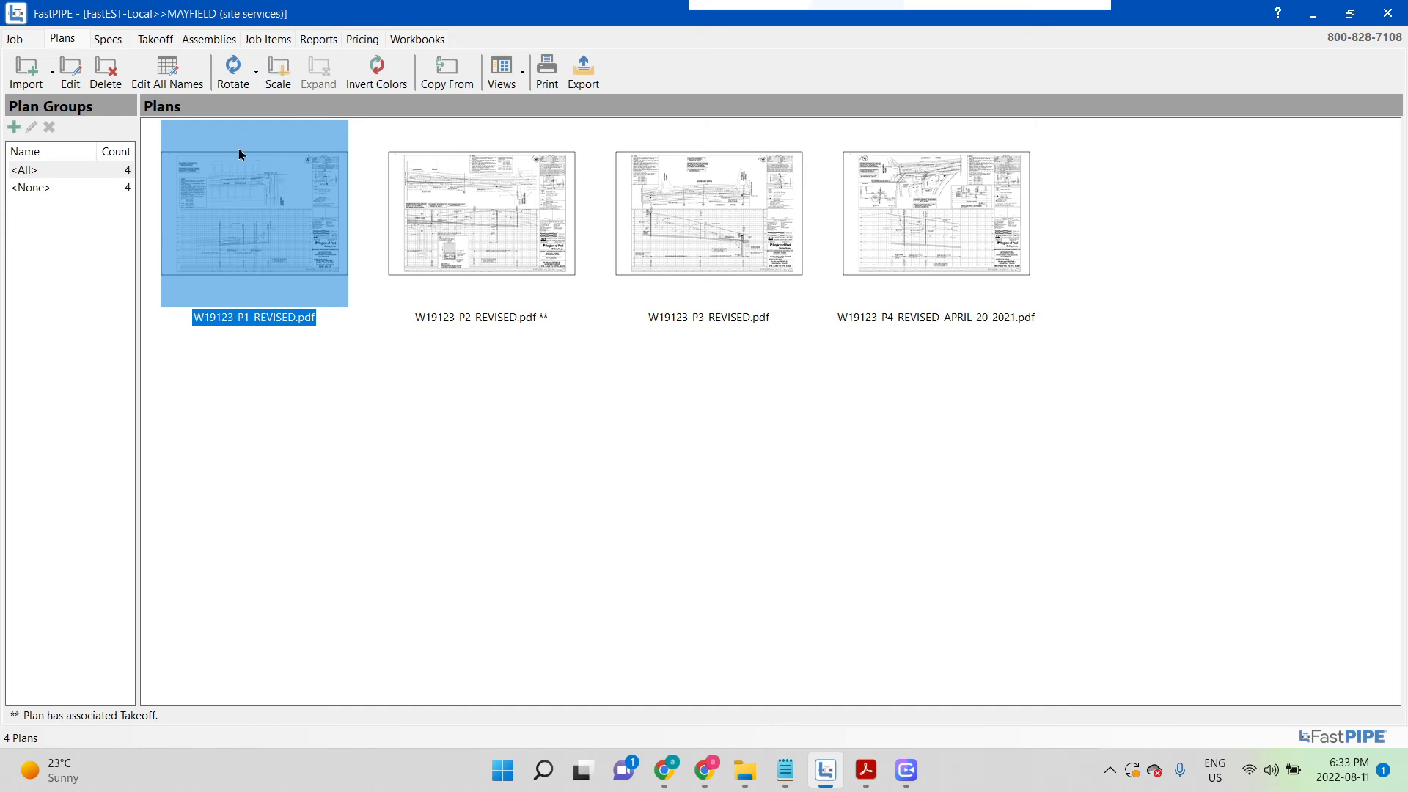
pyautogui.doubleClick(257, 198)
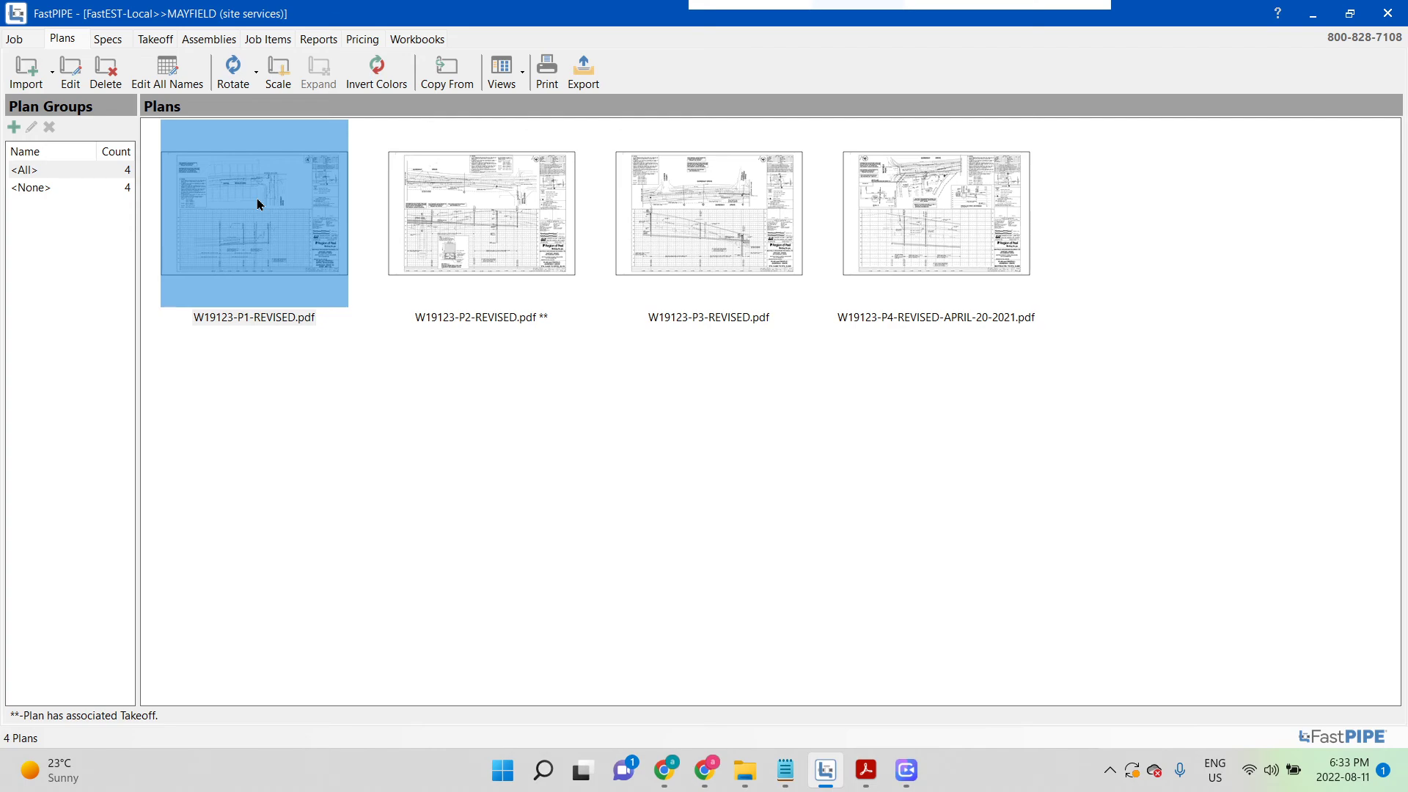
# - Review the plan scale settings of the P1 sheet and close them without making changes
pyautogui.scroll(4, 642, 412)
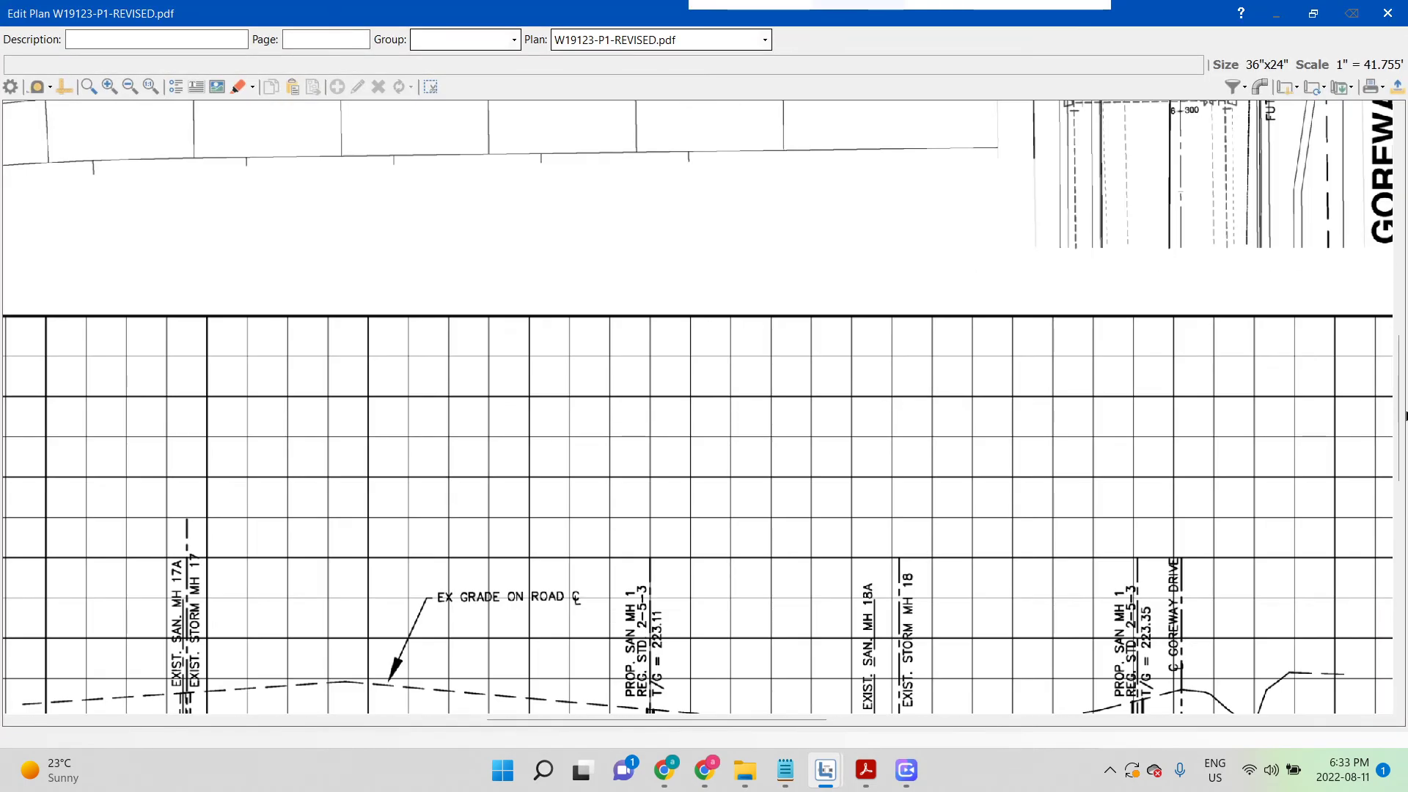
pyautogui.moveTo(1397, 434); pyautogui.dragTo(1397, 546)
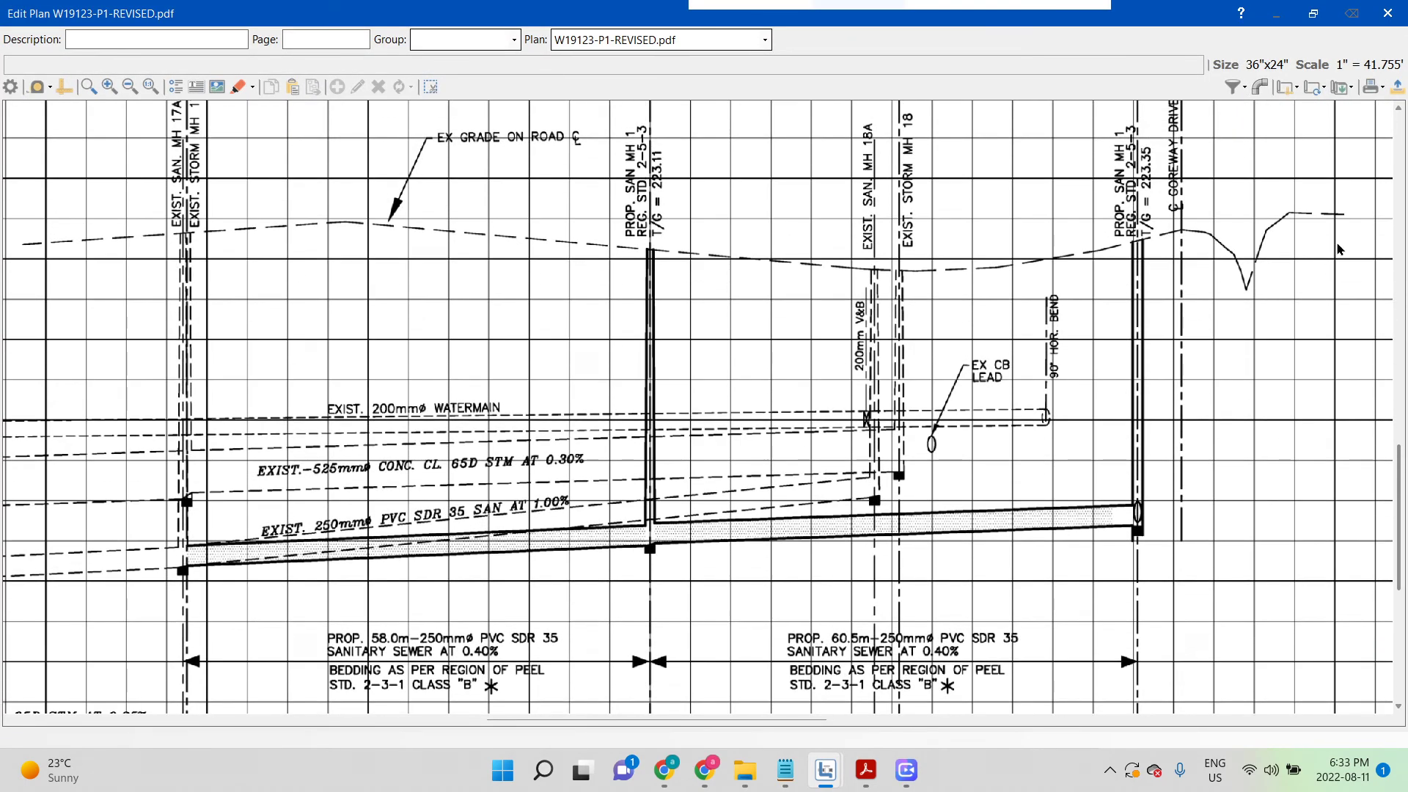
pyautogui.click(1288, 87)
pyautogui.click(1285, 108)
pyautogui.click(955, 523)
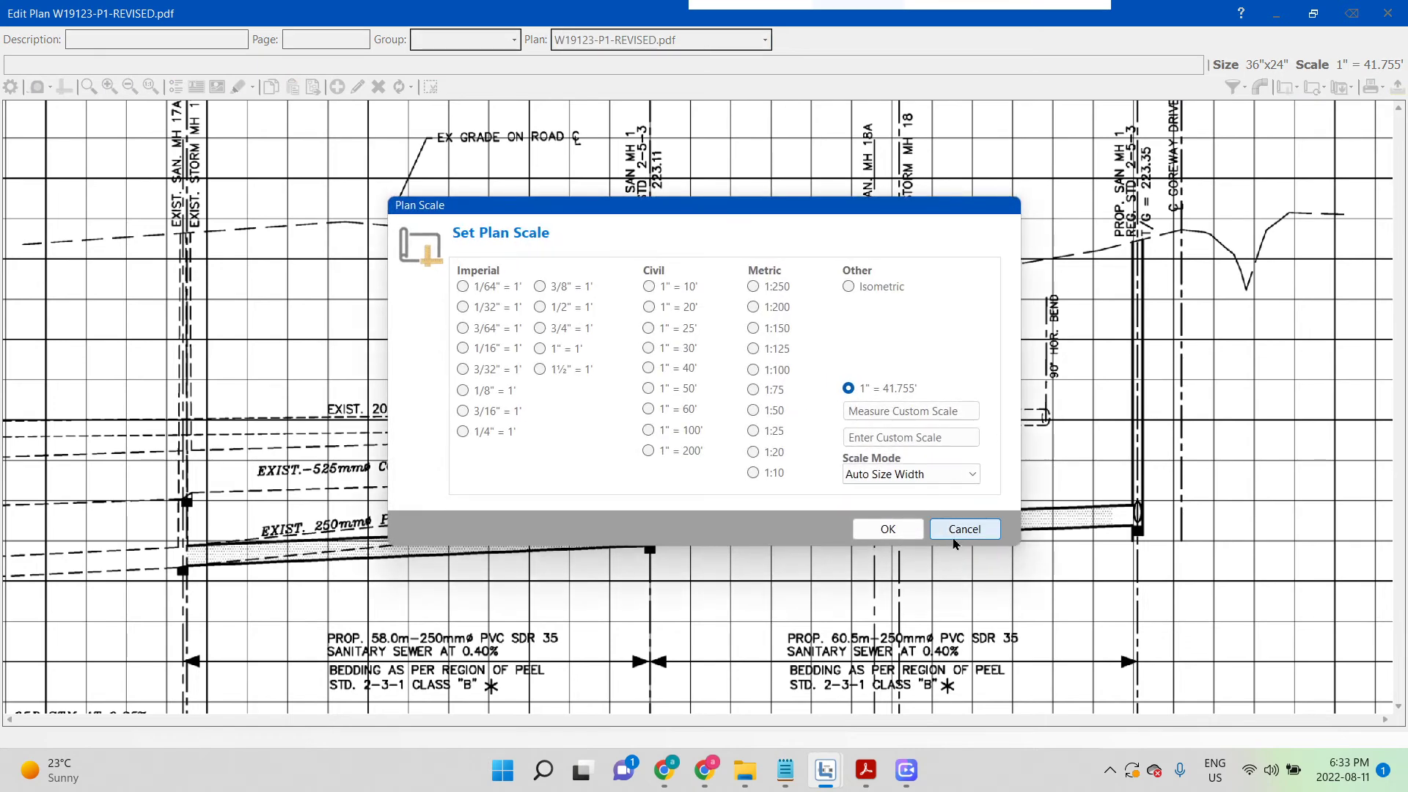
# - Measure the proposed 60.5 m sanitary sewer run between its two manholes in the profile view
pyautogui.scroll(3, 896, 635)
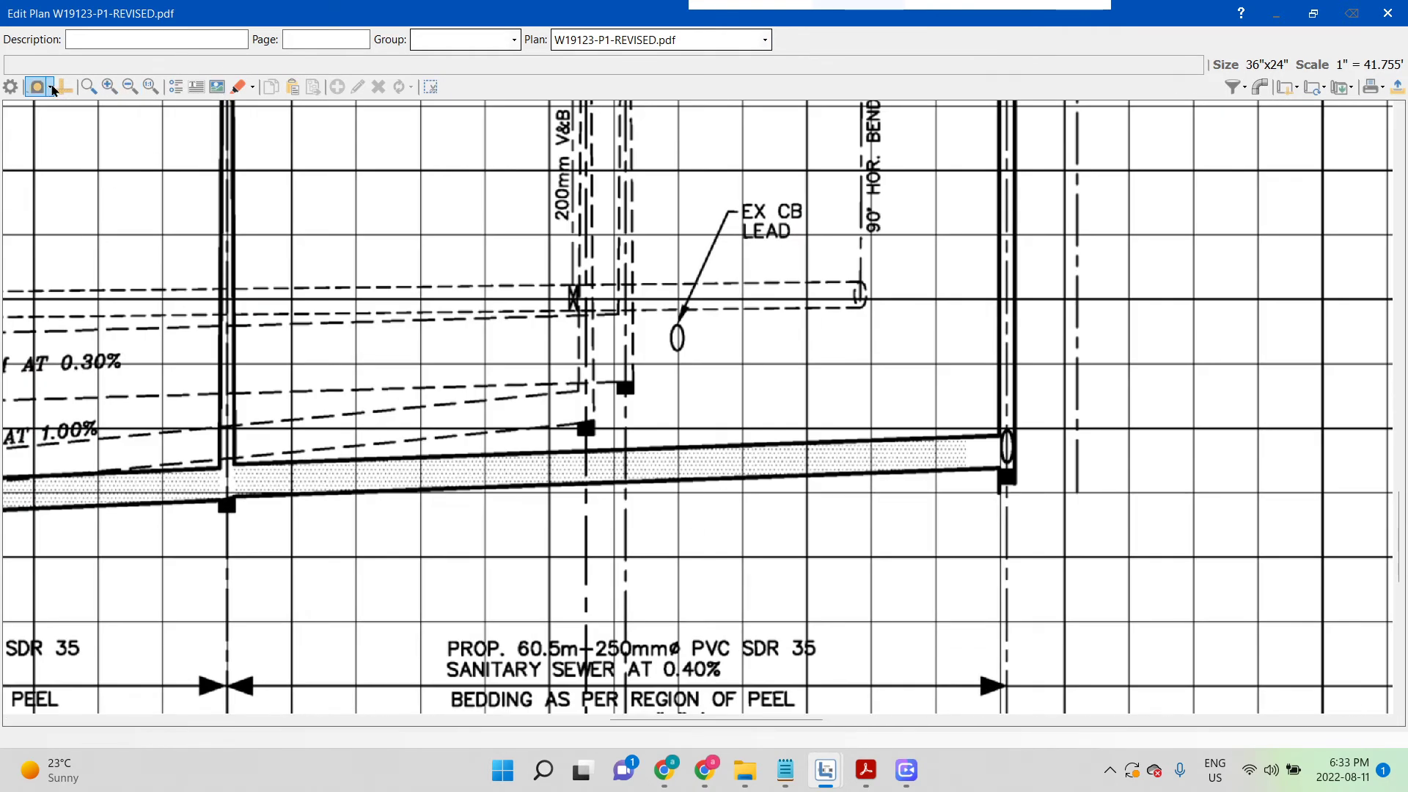
pyautogui.click(65, 86)
pyautogui.moveTo(227, 488); pyautogui.dragTo(1006, 464)
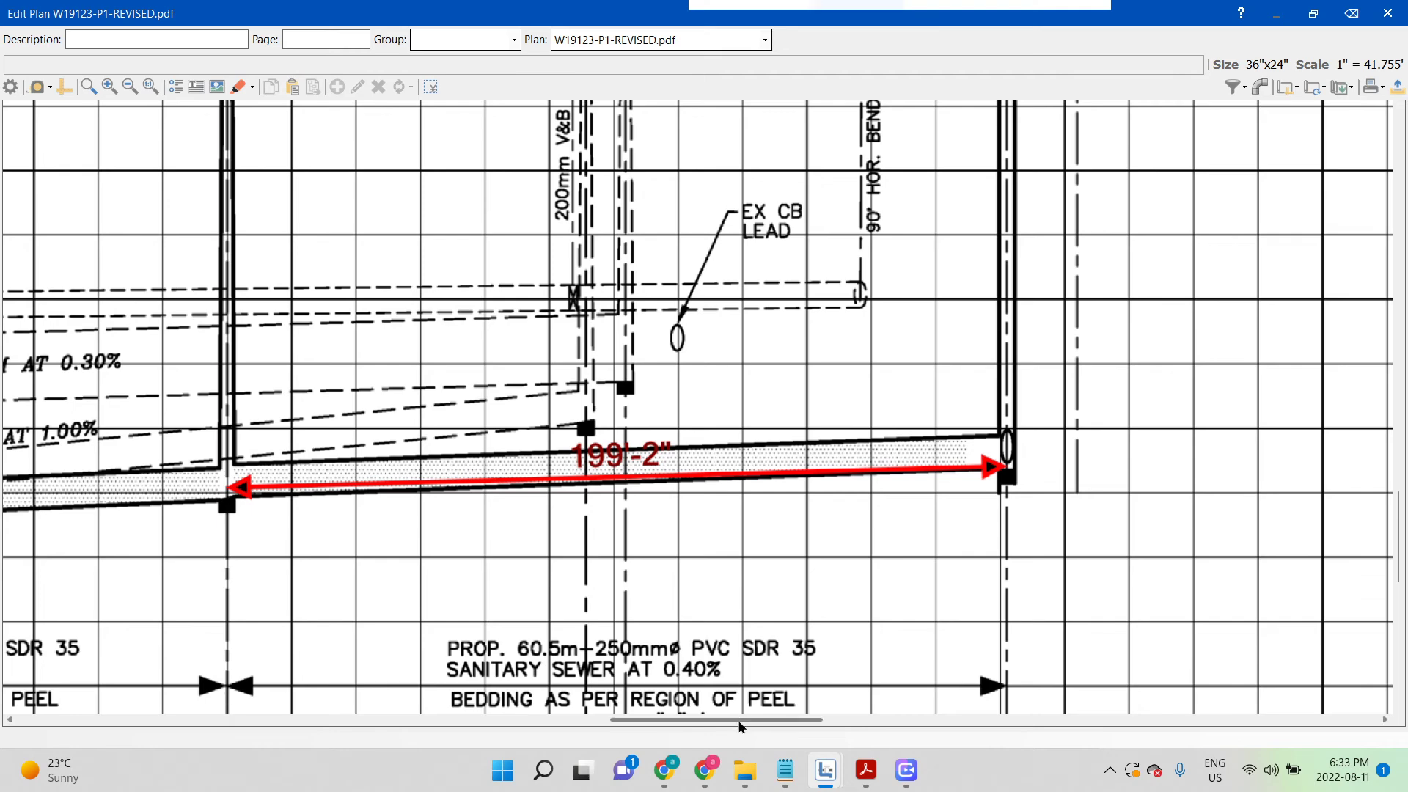
pyautogui.moveTo(740, 719); pyautogui.dragTo(592, 739)
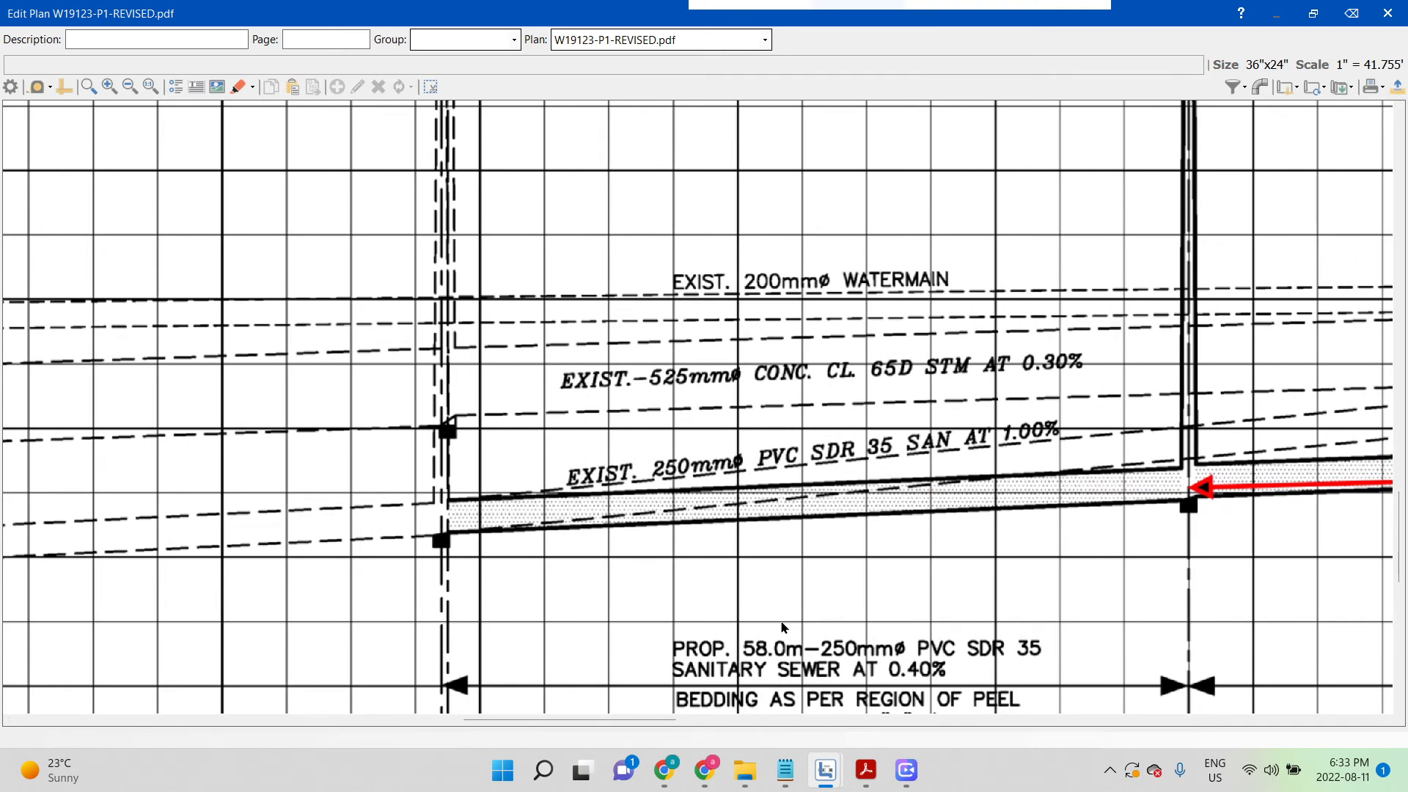
pyautogui.scroll(-2, 975, 603)
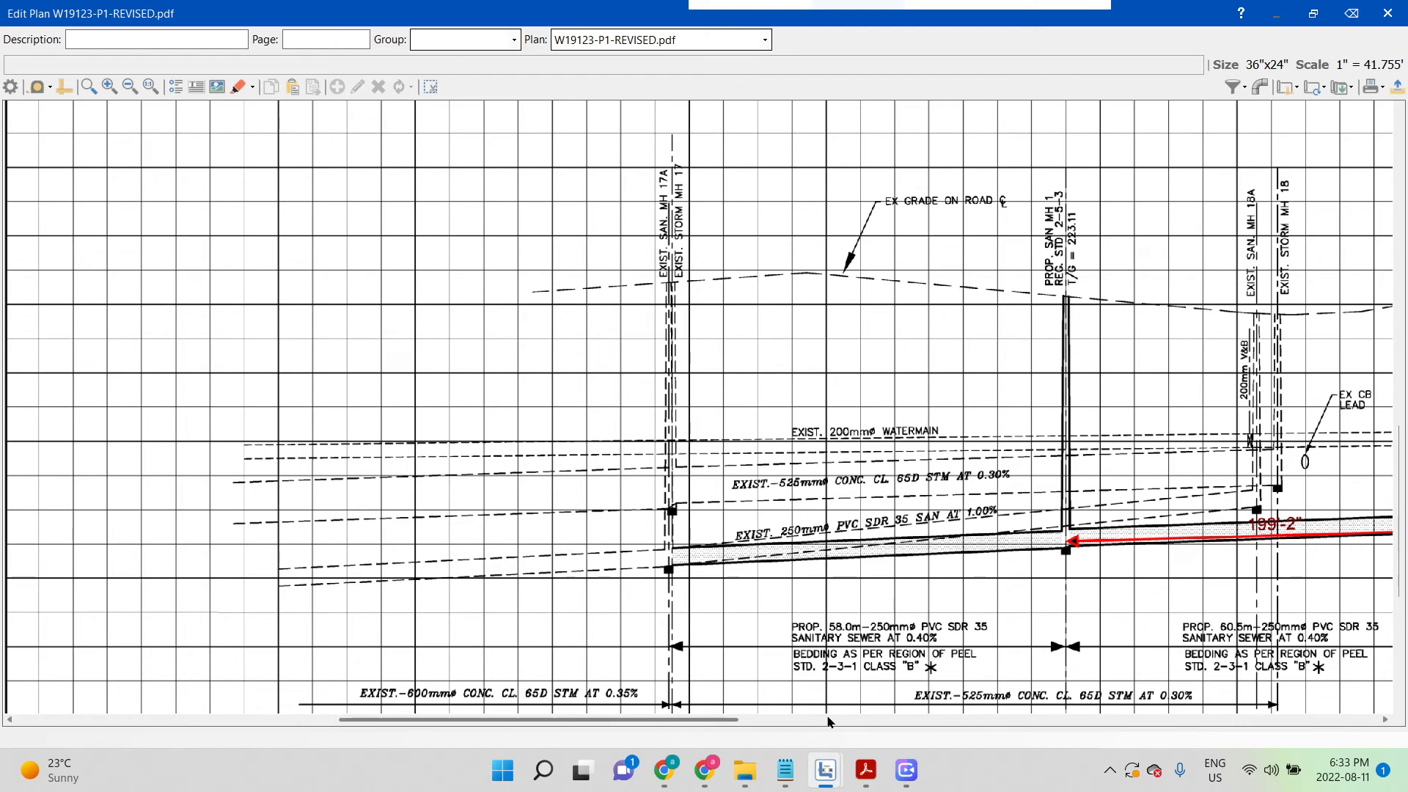
pyautogui.scroll(3, 1169, 629)
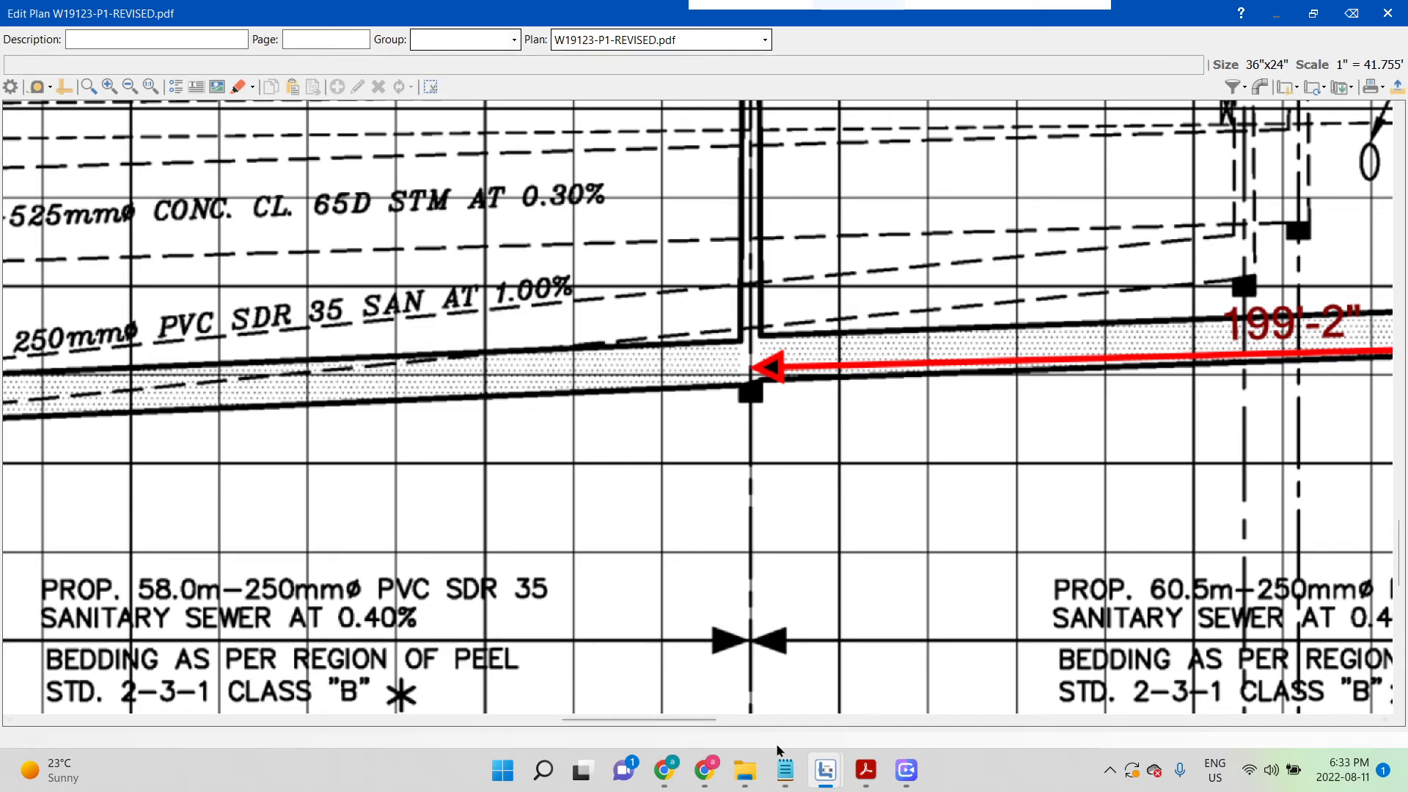
# - Switch to Chrome, convert 199.2 feet to metres to check the sewer run, and return to FastPIPE
pyautogui.hotkey('alt', 'Tab')
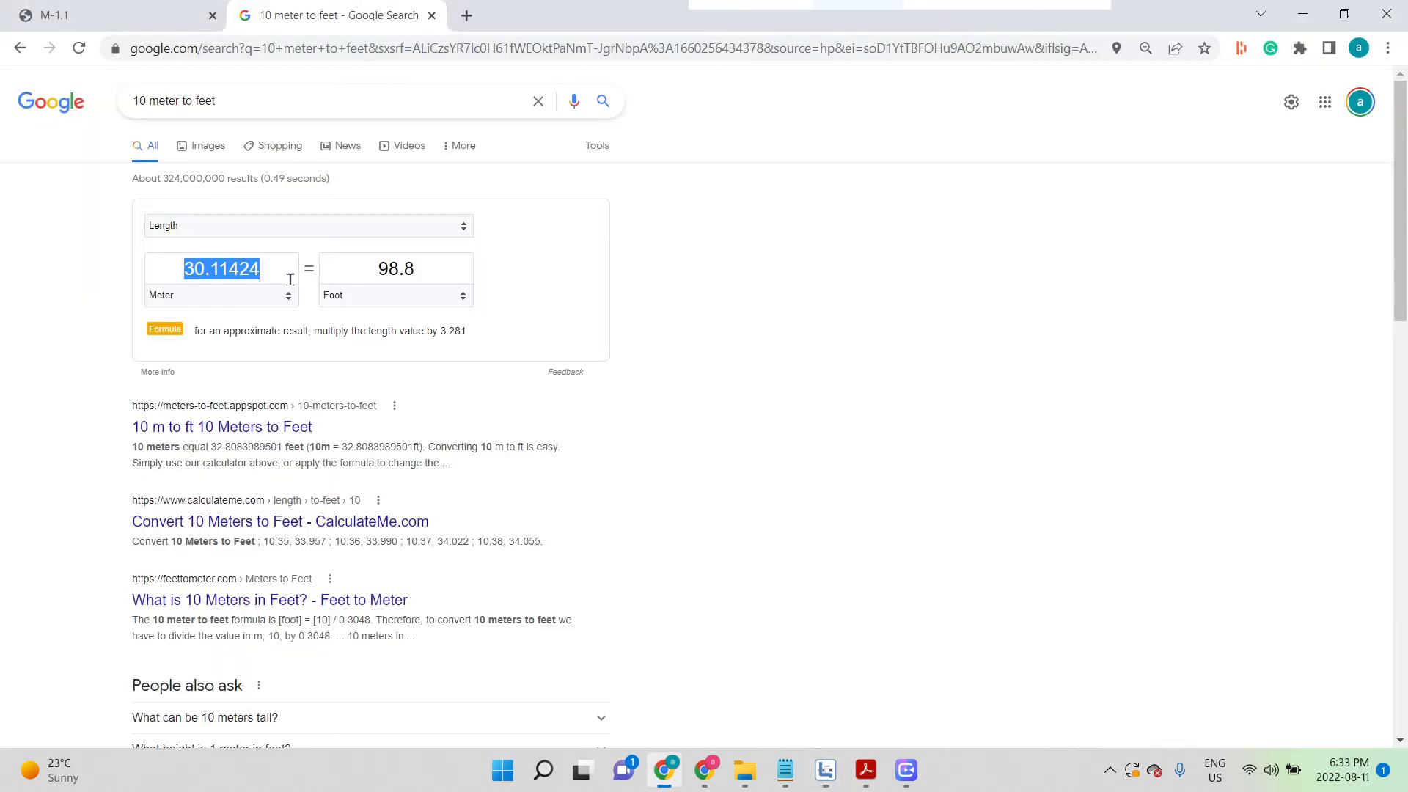
pyautogui.press('Tab')
pyautogui.press('Tab')
pyautogui.write('1')
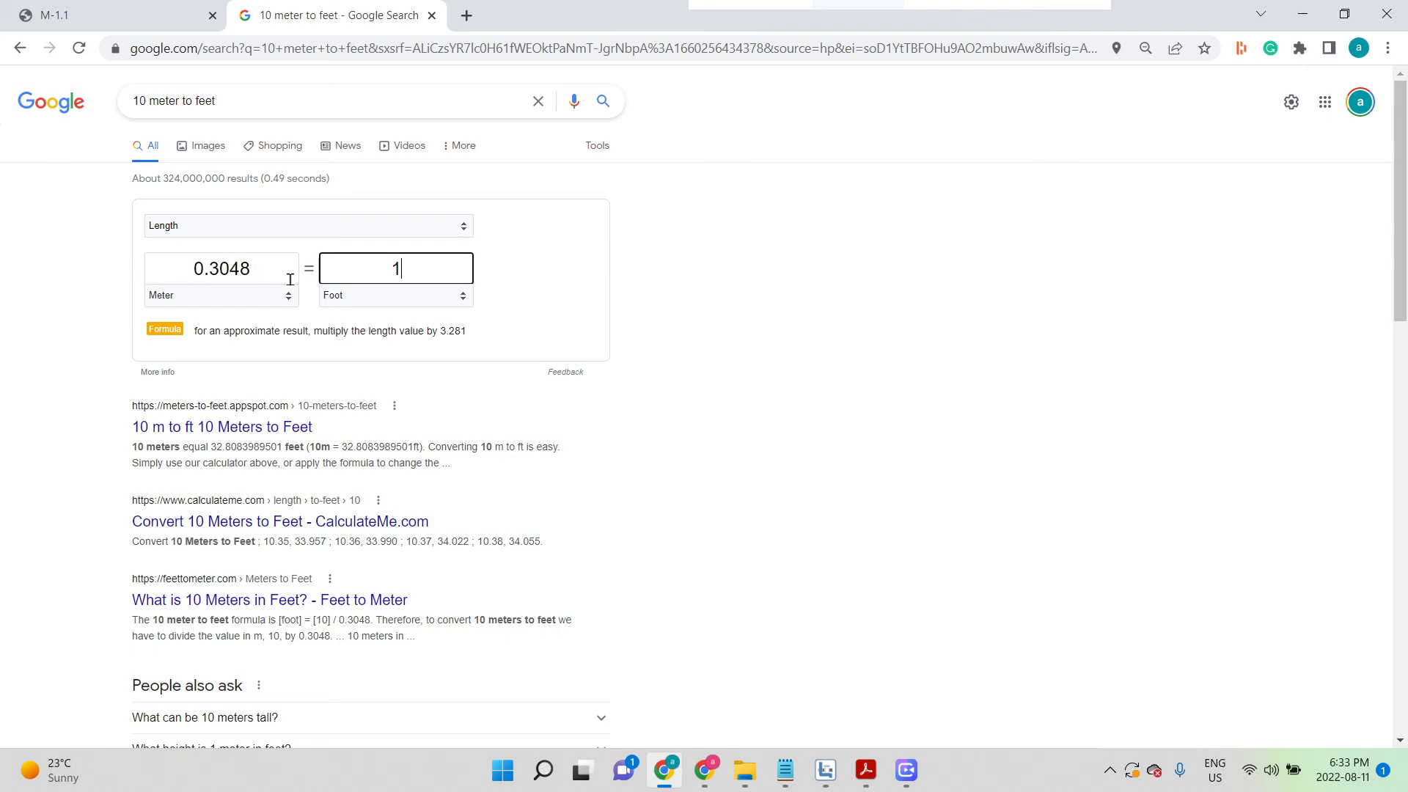
pyautogui.write('99.2')
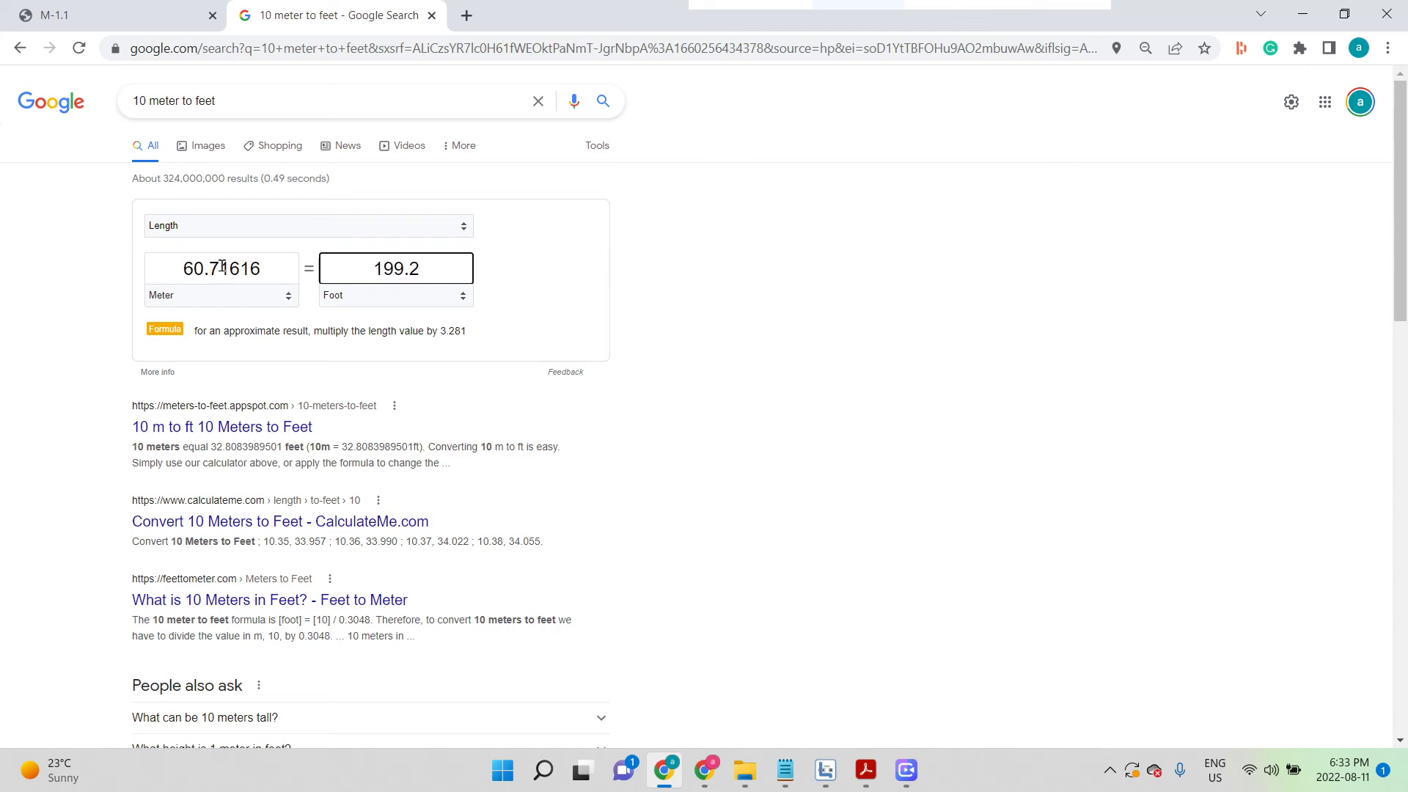
pyautogui.moveTo(176, 264); pyautogui.dragTo(261, 267)
pyautogui.hotkey('alt', 'Tab')
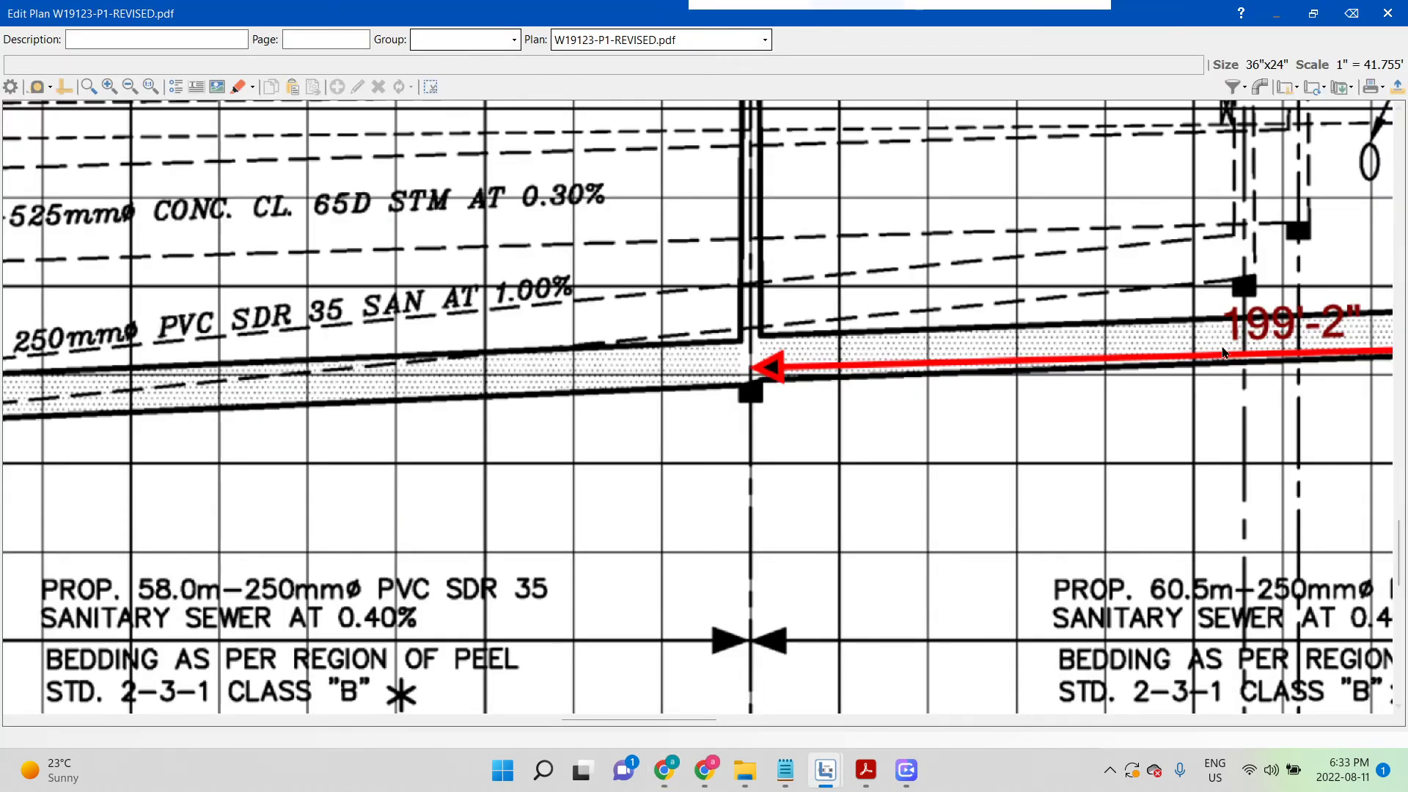
# - Delete the ruler measurement along the proposed 60.5 m sanitary sewer run in the profile view
pyautogui.click(1221, 354)
pyautogui.press('Delete')
pyautogui.scroll(-2, 1204, 354)
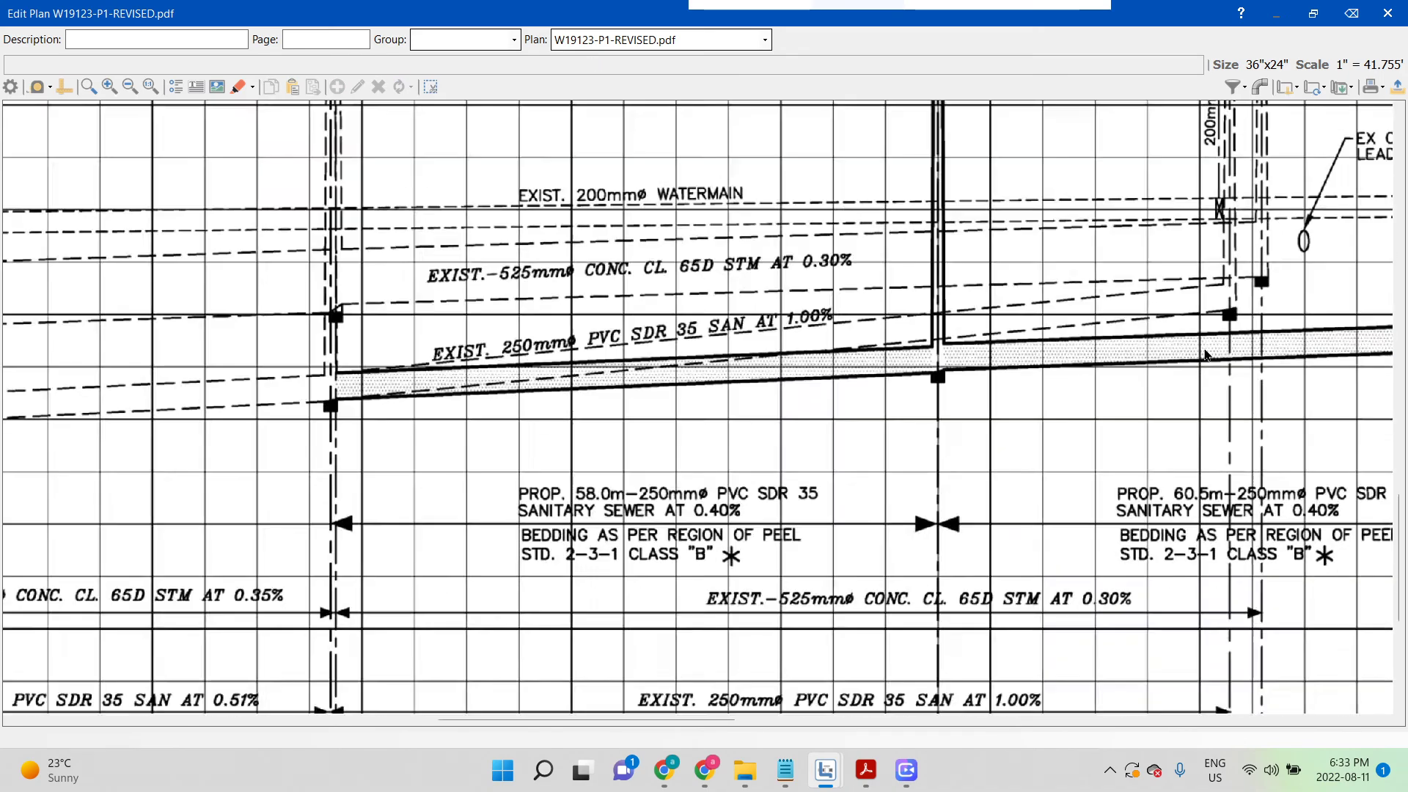
pyautogui.scroll(-3, 1205, 354)
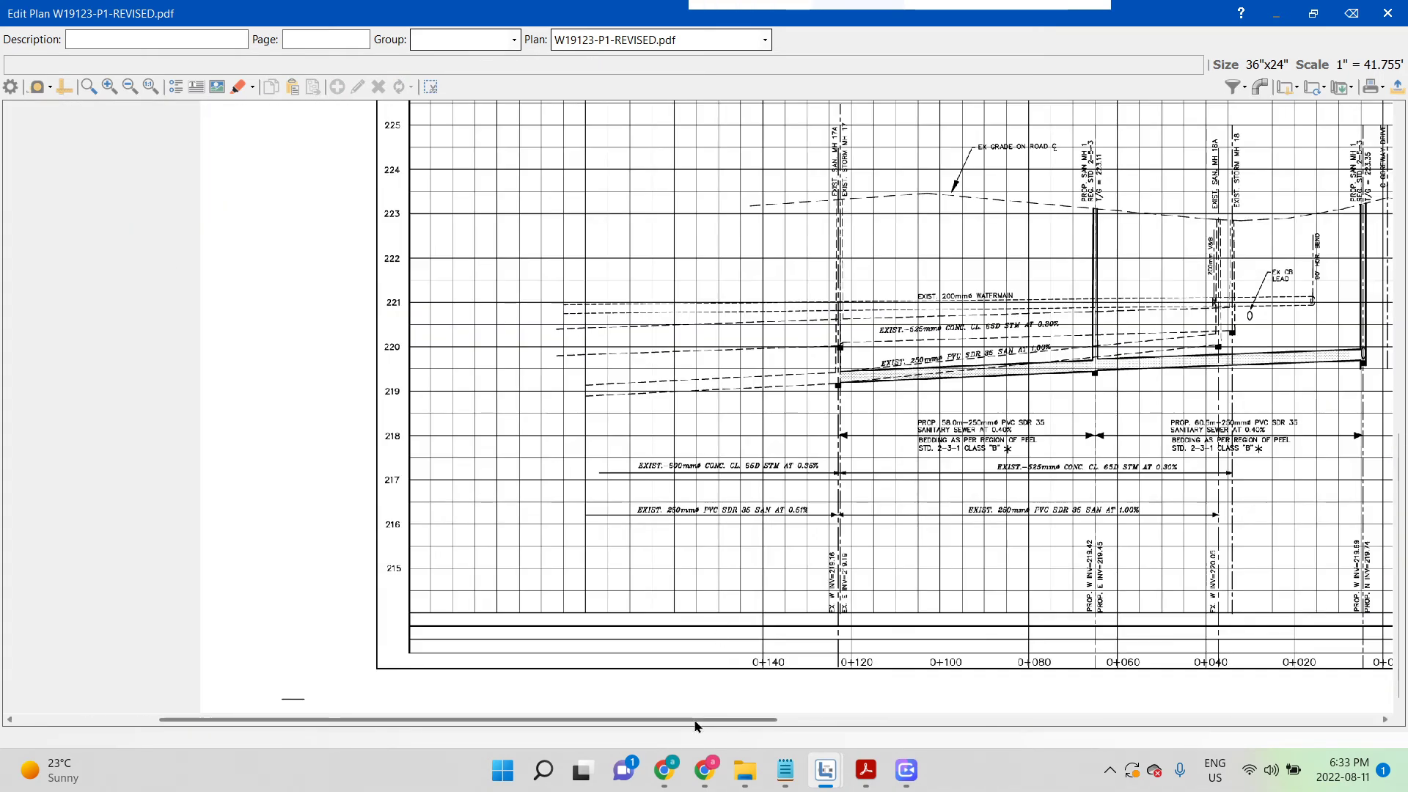
# - Measure the height of the proposed manhole at the far end of the 60.5 m run, from pipe top to grade
pyautogui.moveTo(700, 719); pyautogui.dragTo(850, 719)
pyautogui.scroll(3, 1115, 259)
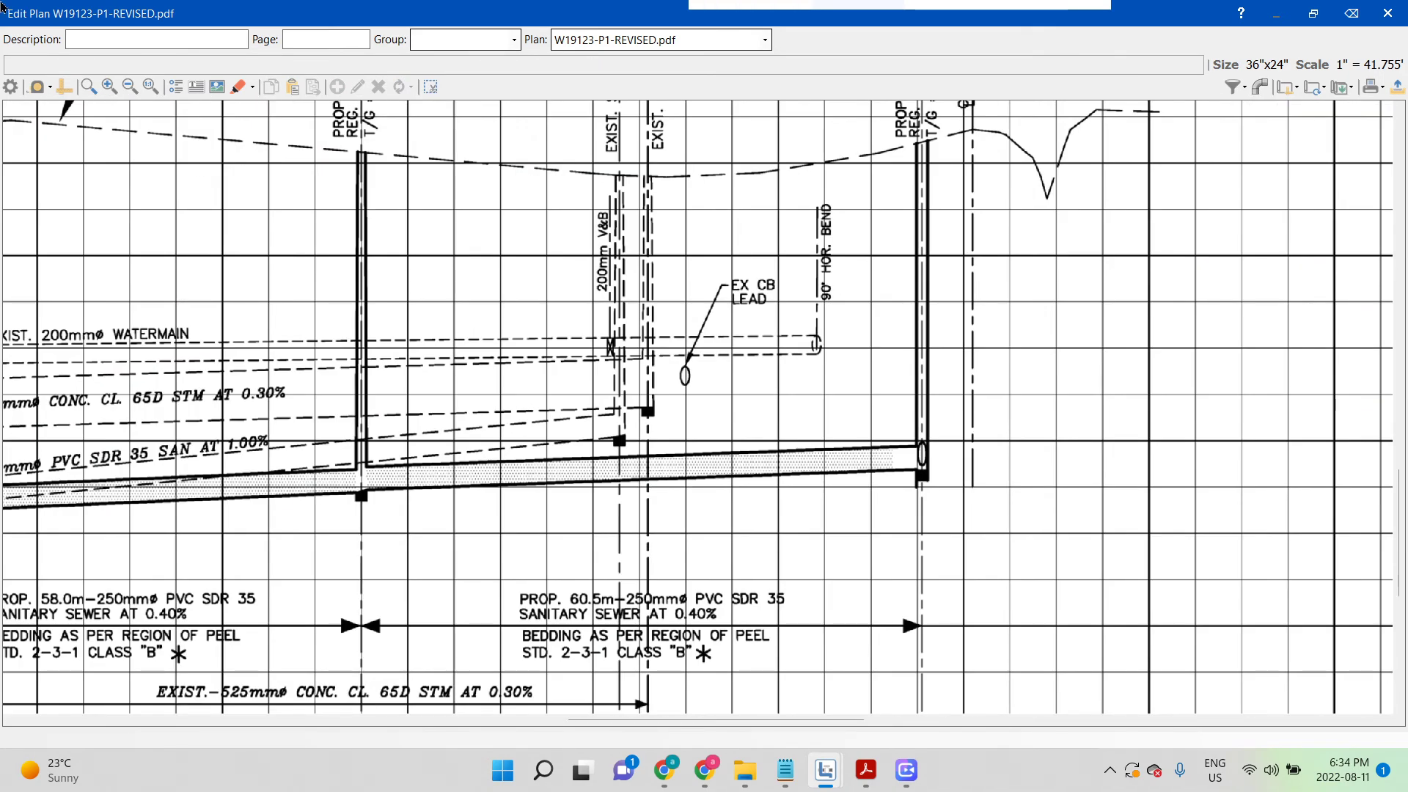
pyautogui.click(37, 87)
pyautogui.moveTo(922, 448); pyautogui.dragTo(920, 149)
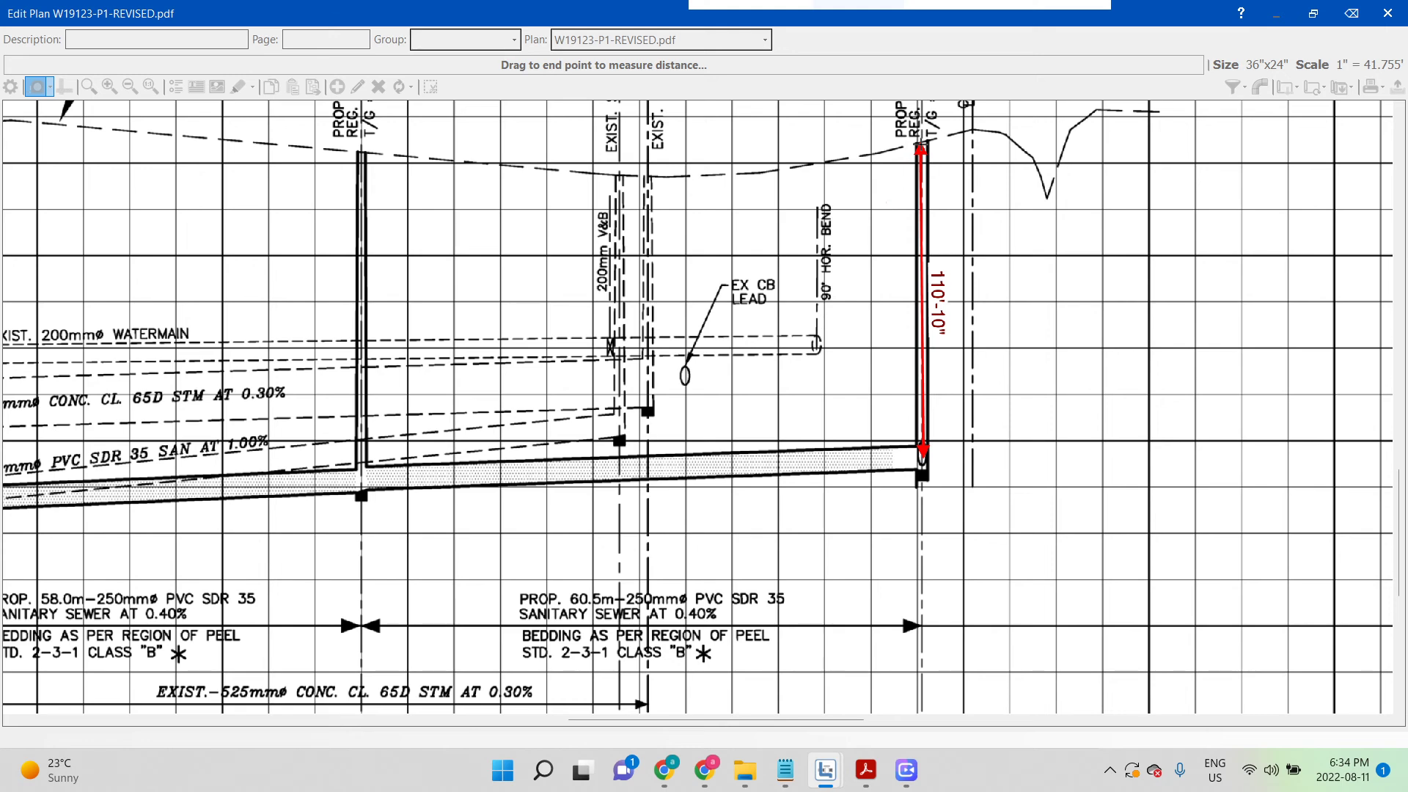
pyautogui.moveTo(920, 149); pyautogui.dragTo(923, 153)
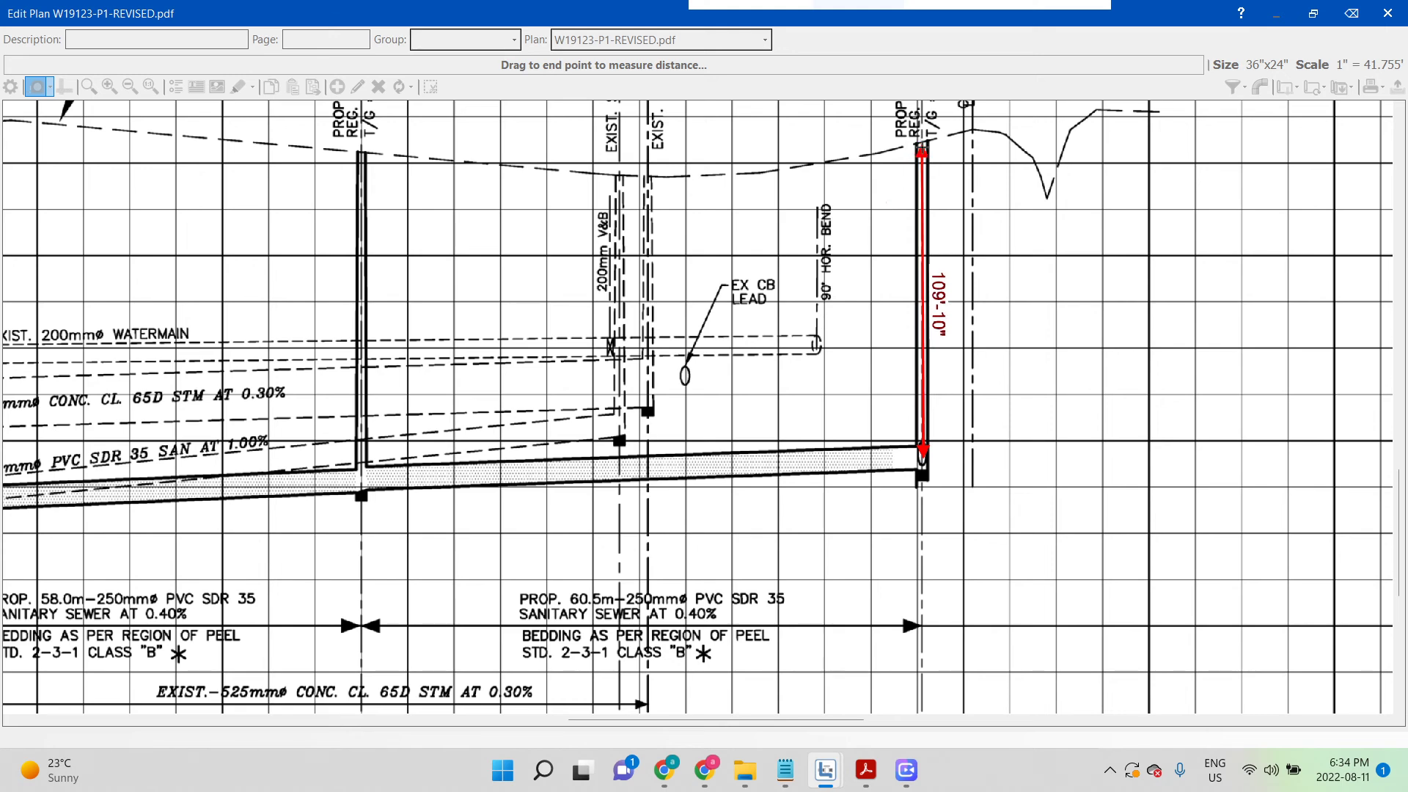
pyautogui.moveTo(923, 153); pyautogui.dragTo(925, 154)
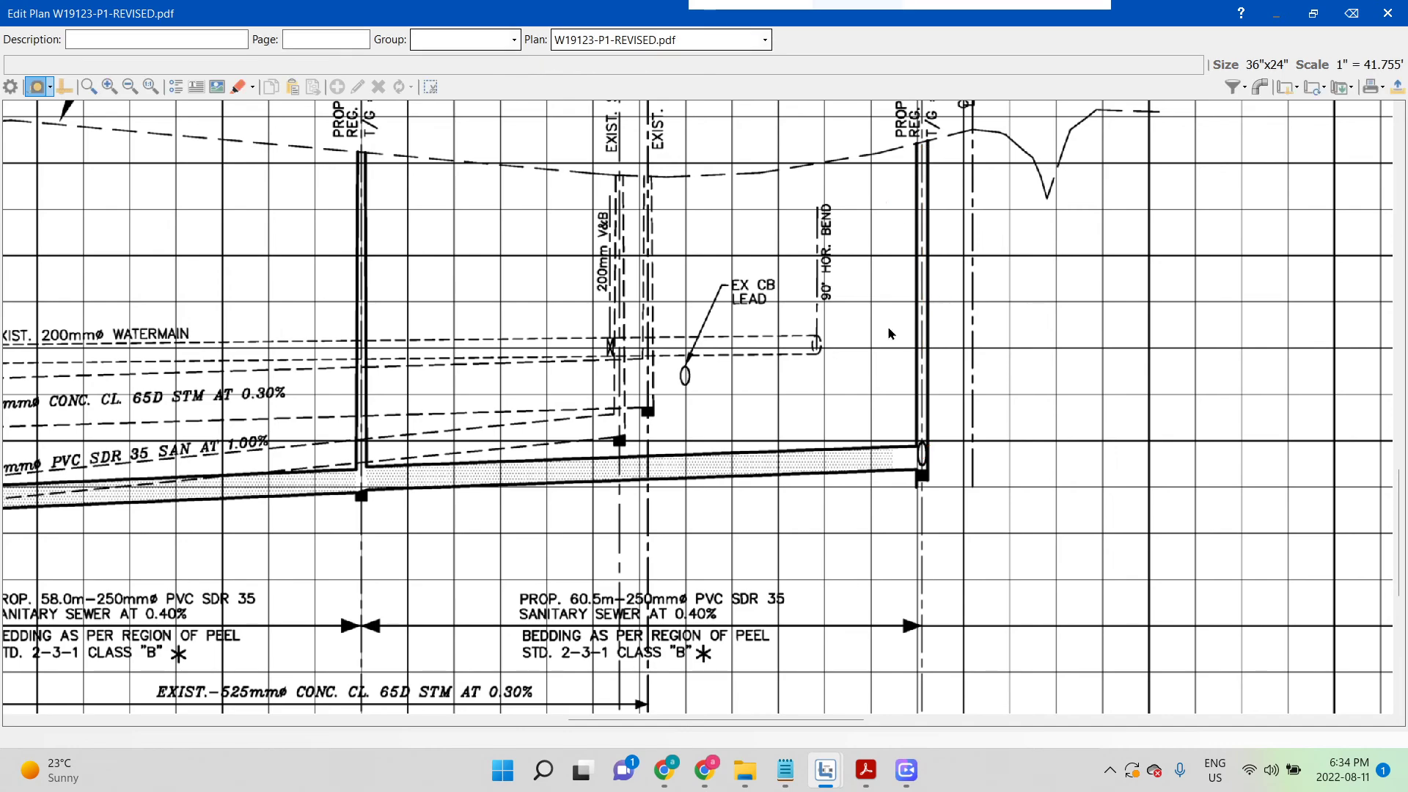
# - Delete the ruler measurement on the horizontal scale bar in the title block
pyautogui.moveTo(821, 720); pyautogui.dragTo(1118, 737)
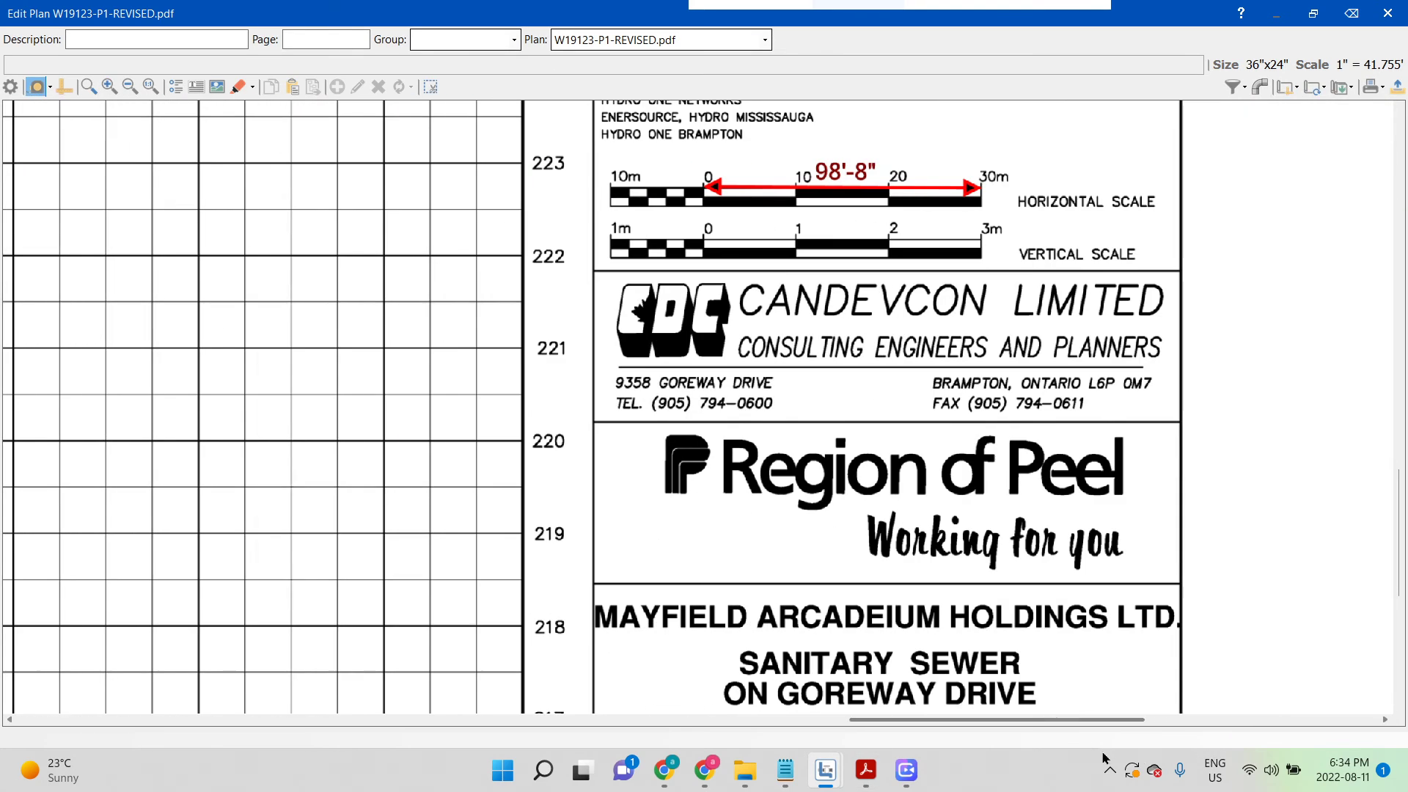
pyautogui.click(918, 196)
pyautogui.press('Delete')
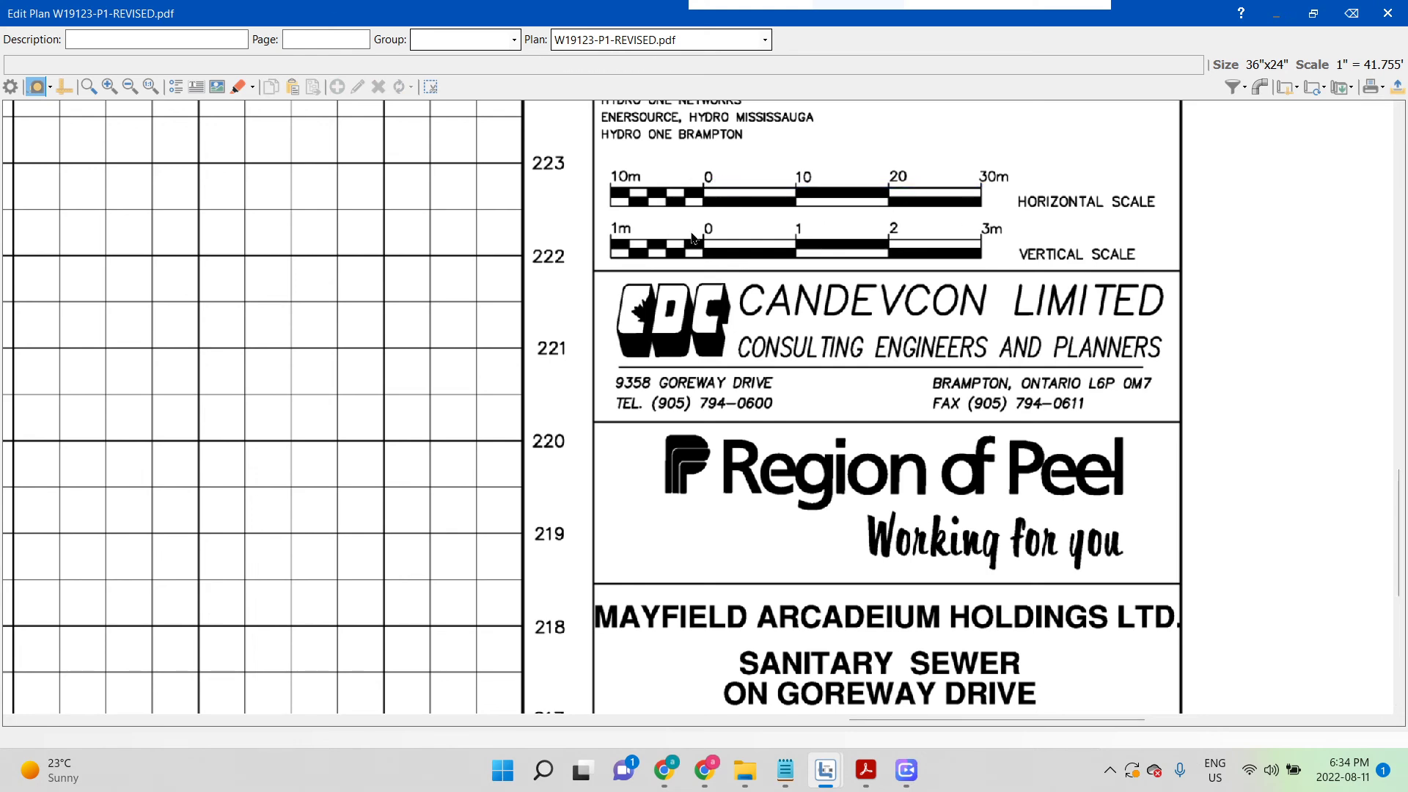
# - Start a measured custom plan scale and span the 1 m to 0 segment of the vertical scale bar
pyautogui.scroll(3, 586, 204)
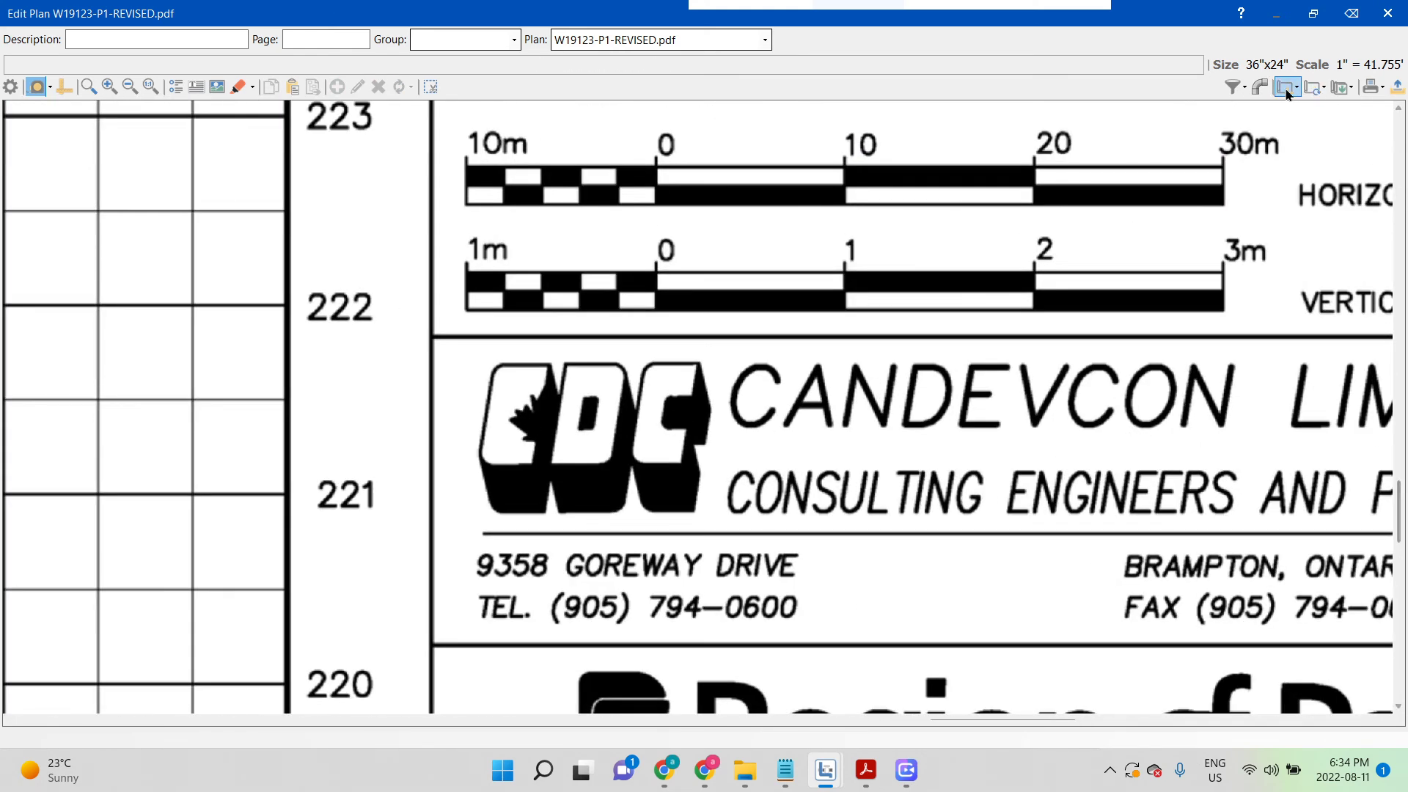
pyautogui.click(1282, 88)
pyautogui.click(1206, 109)
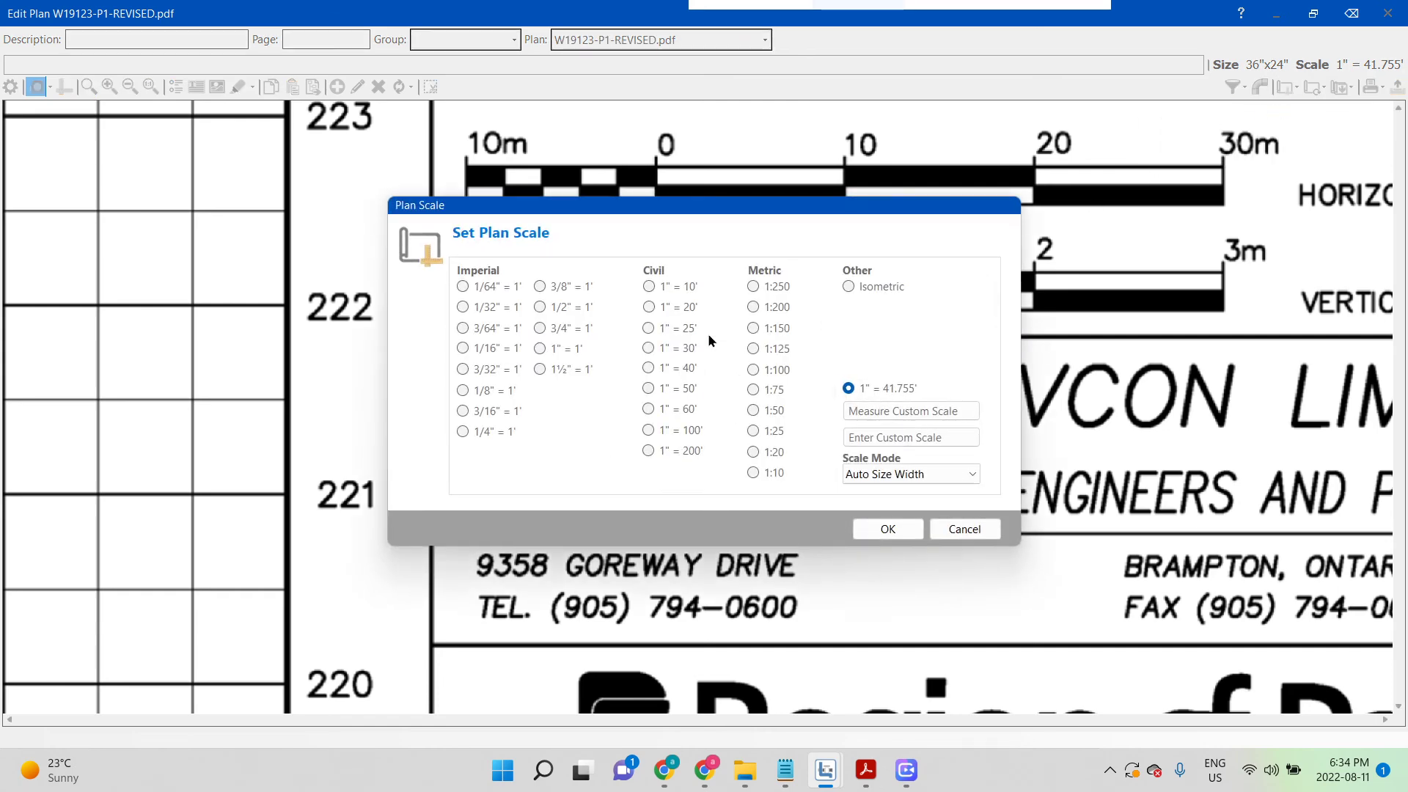
pyautogui.click(866, 413)
pyautogui.scroll(1, 478, 201)
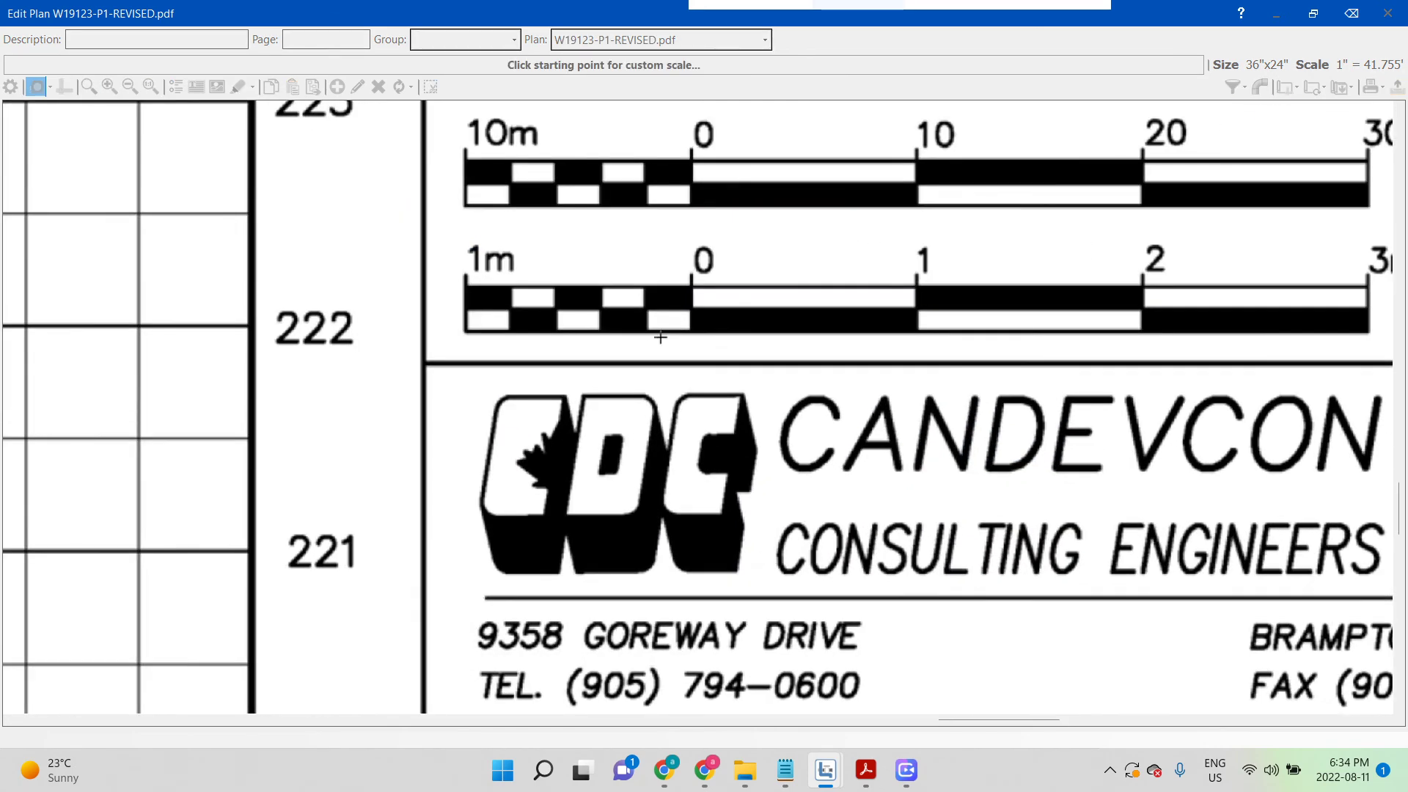
pyautogui.moveTo(960, 724)
pyautogui.mouseDown()
pyautogui.moveTo(987, 726)
pyautogui.moveTo(960, 723)
pyautogui.mouseUp()
pyautogui.scroll(1, 637, 400)
pyautogui.scroll(3, 409, 253)
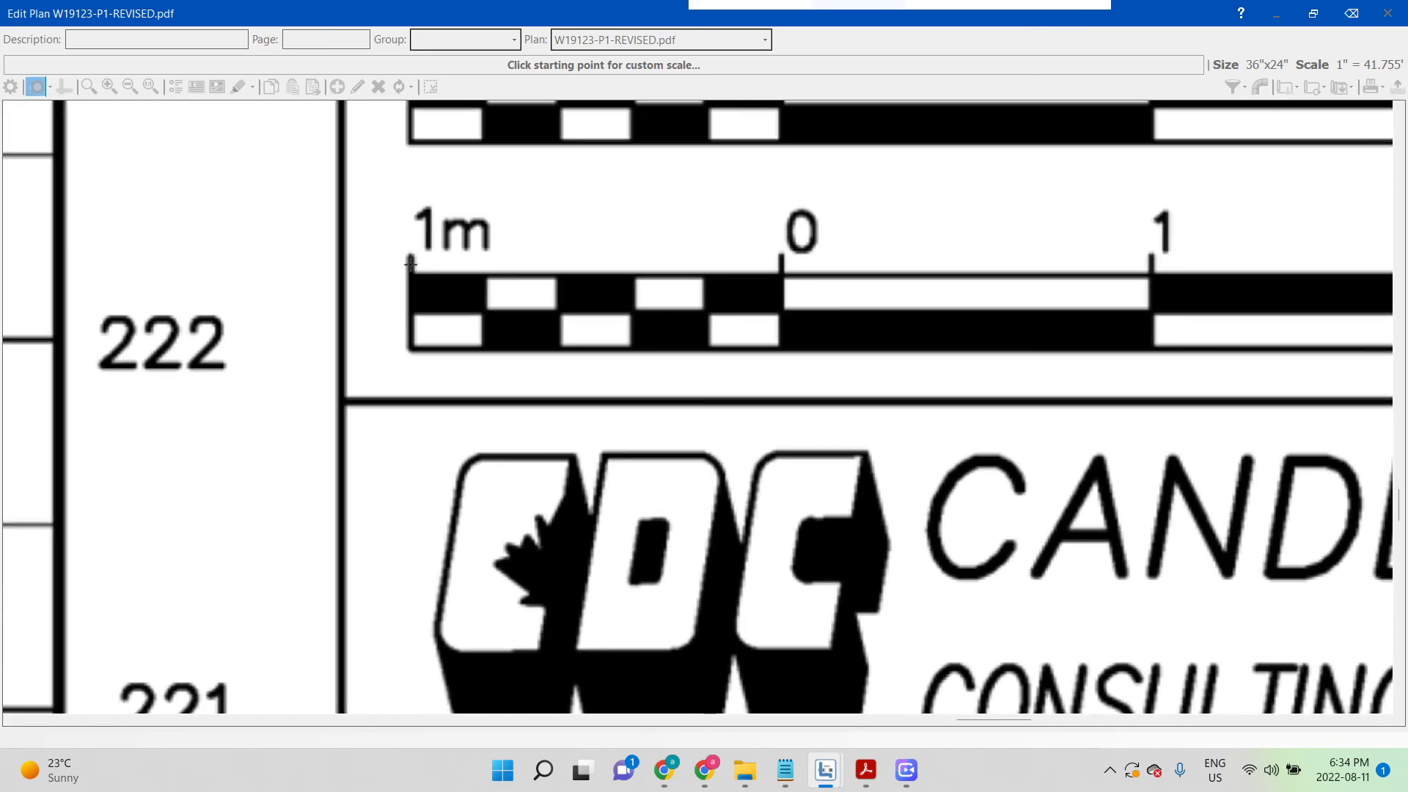
pyautogui.moveTo(411, 264); pyautogui.dragTo(782, 268)
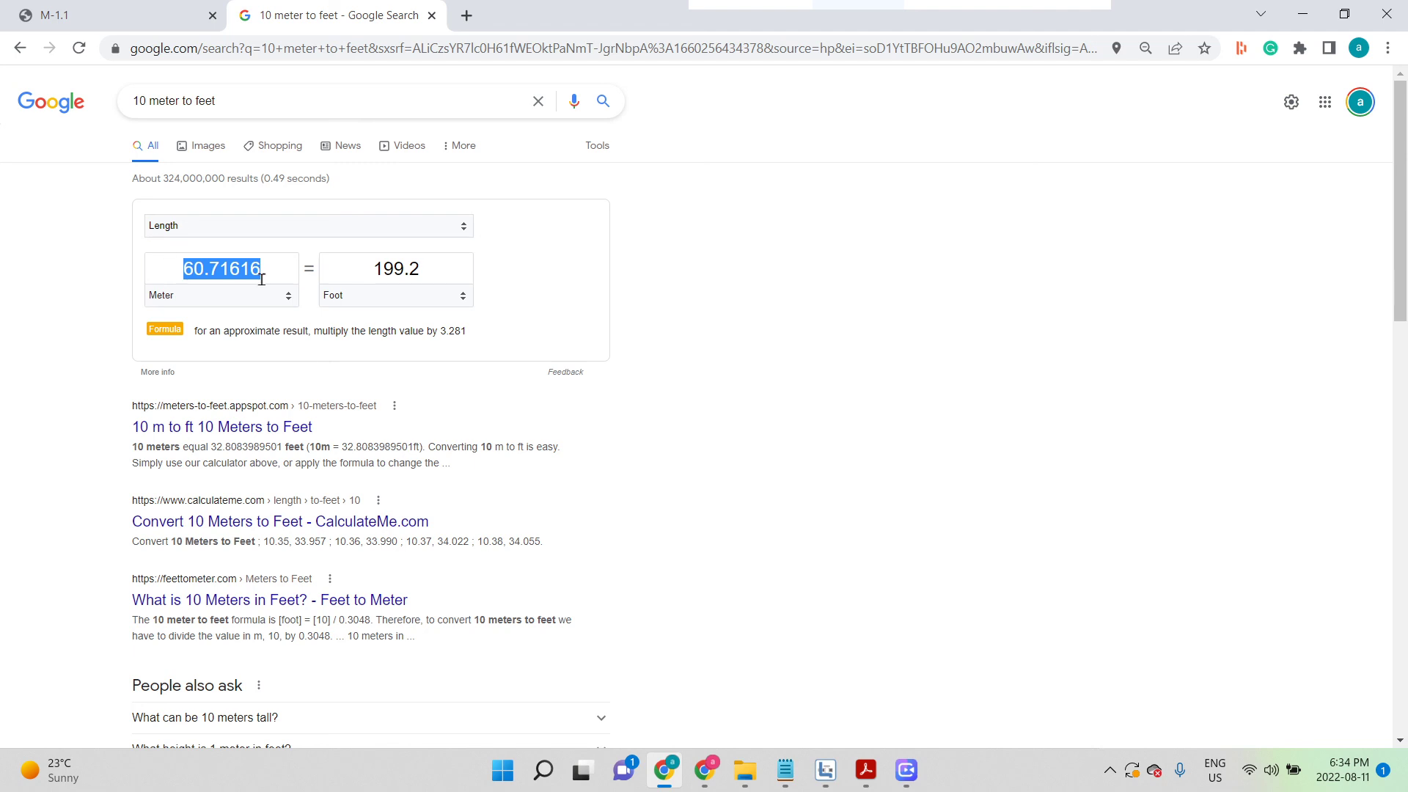
# - In Chrome, convert 1 metre to feet and copy the result
pyautogui.write('1')
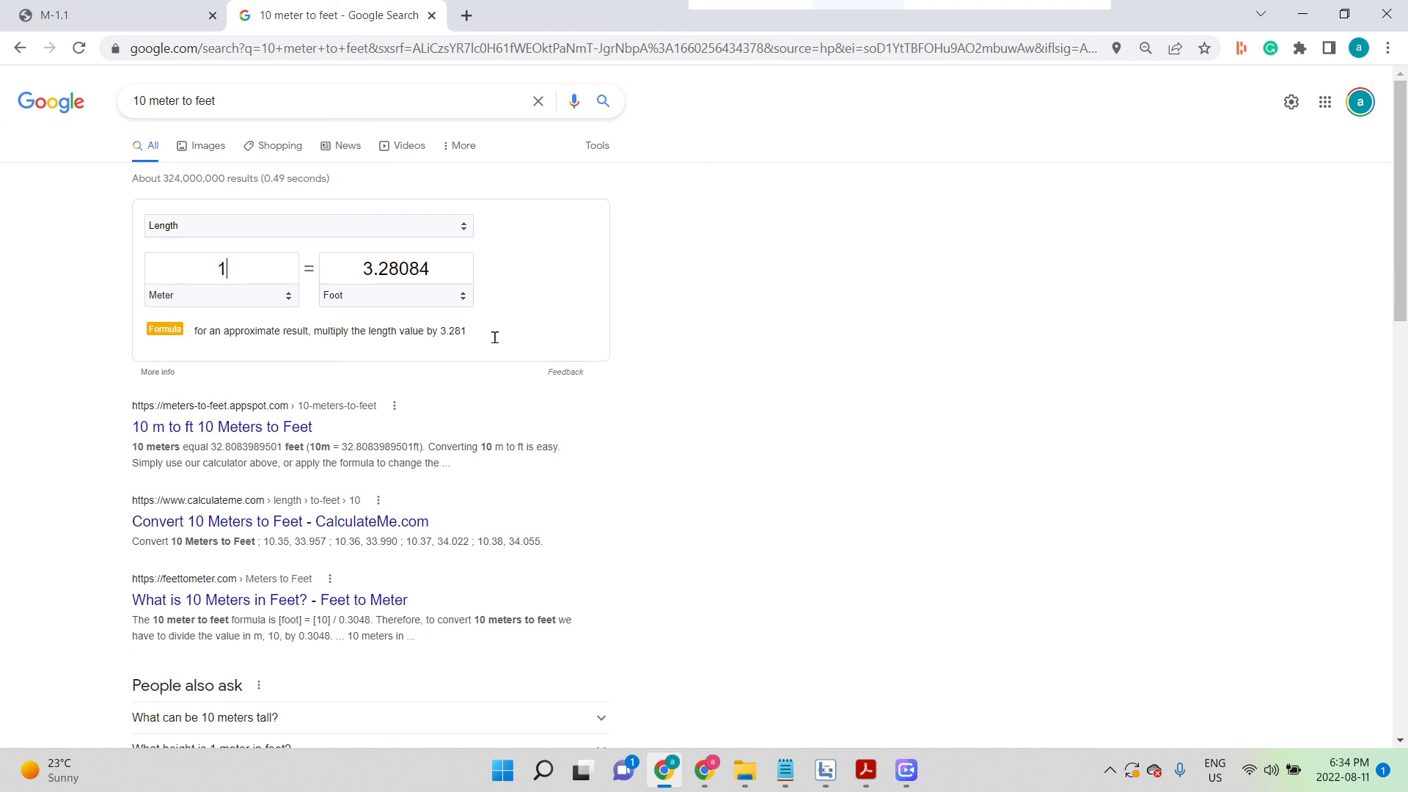
pyautogui.doubleClick(456, 271)
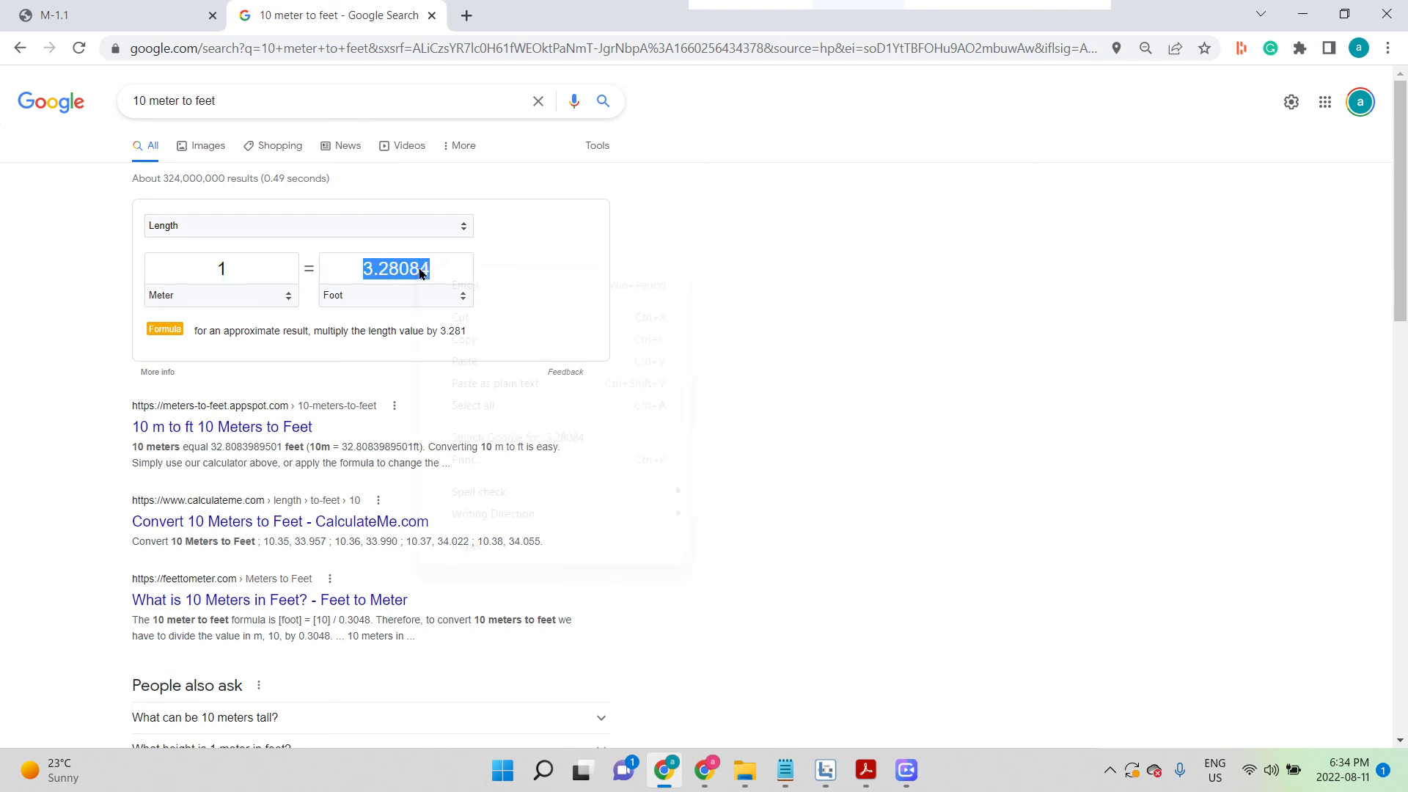
pyautogui.click(462, 339)
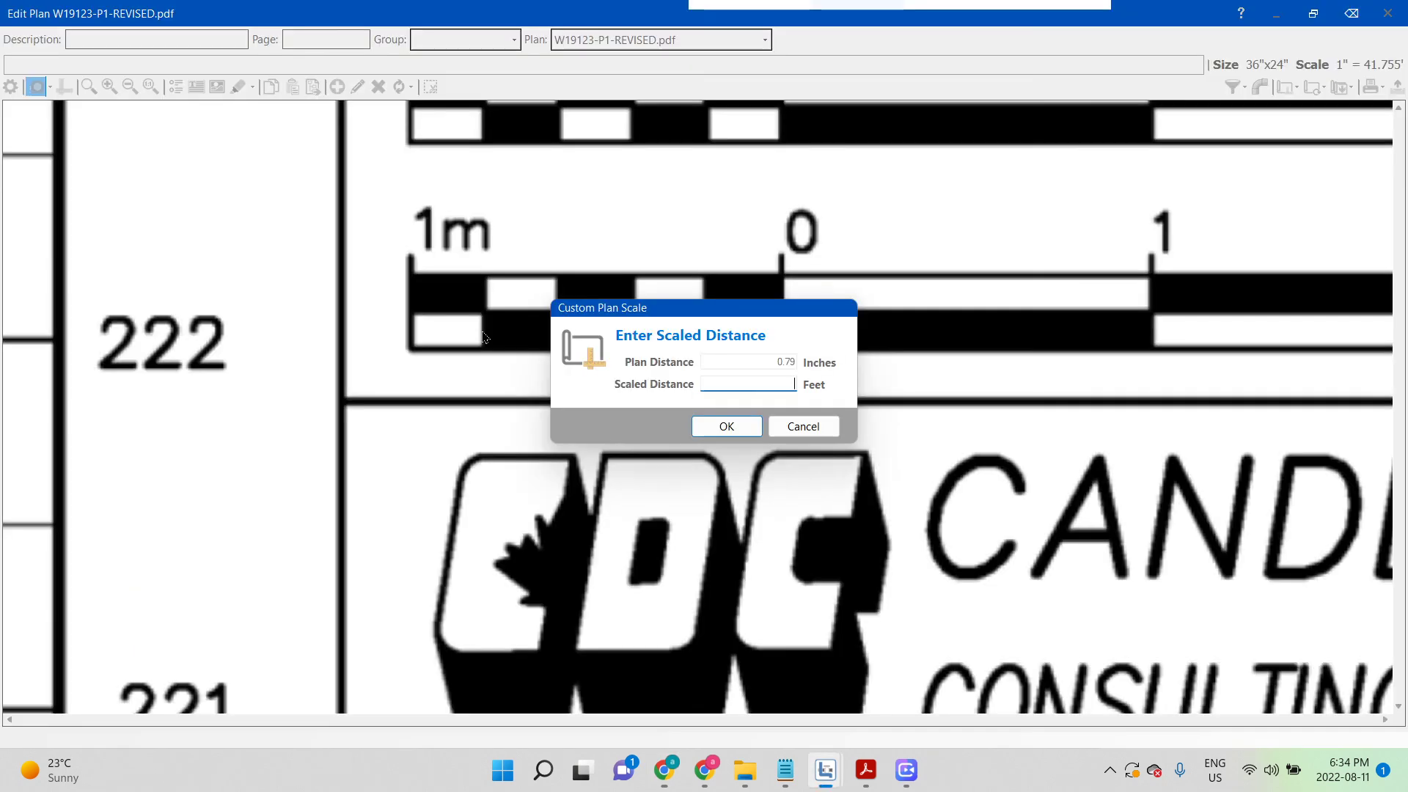
# - Set the scaled distance to 3.28084 feet and apply the custom scale to the plan
pyautogui.hotkey('ctrl', 'v')
pyautogui.click(725, 425)
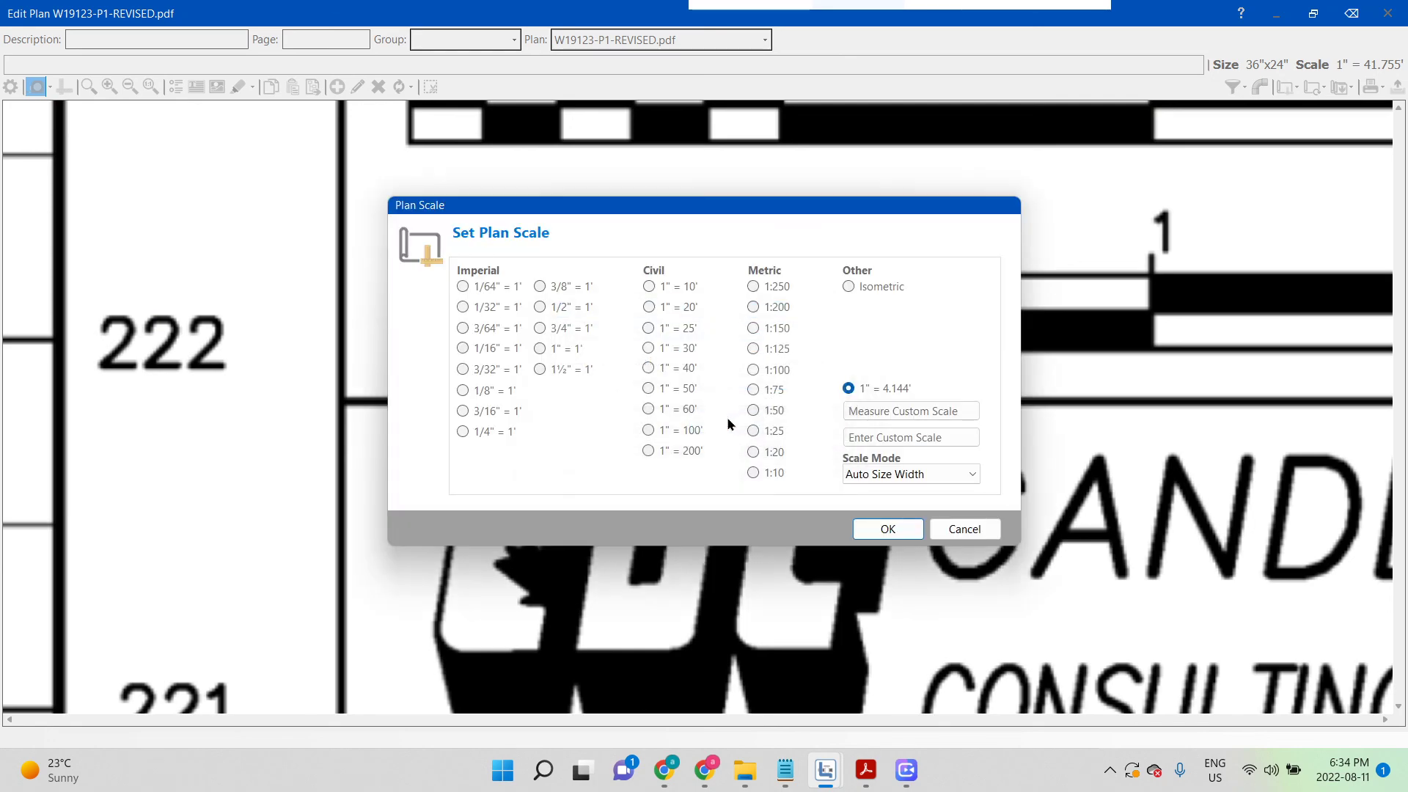
pyautogui.click(887, 528)
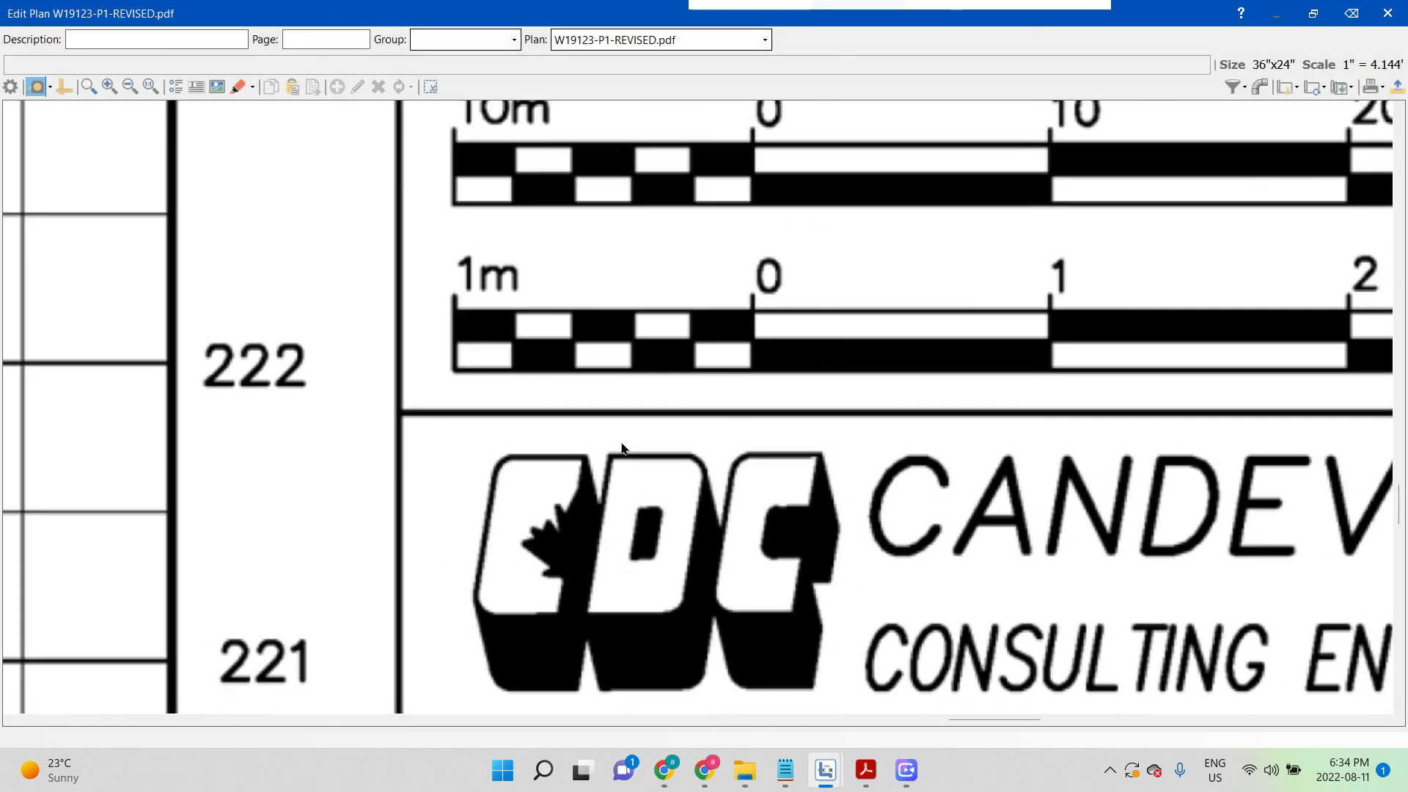
# - Measure the 60.5 m sanitary sewer run between its two manholes using the vertical scale
pyautogui.scroll(-4, 416, 460)
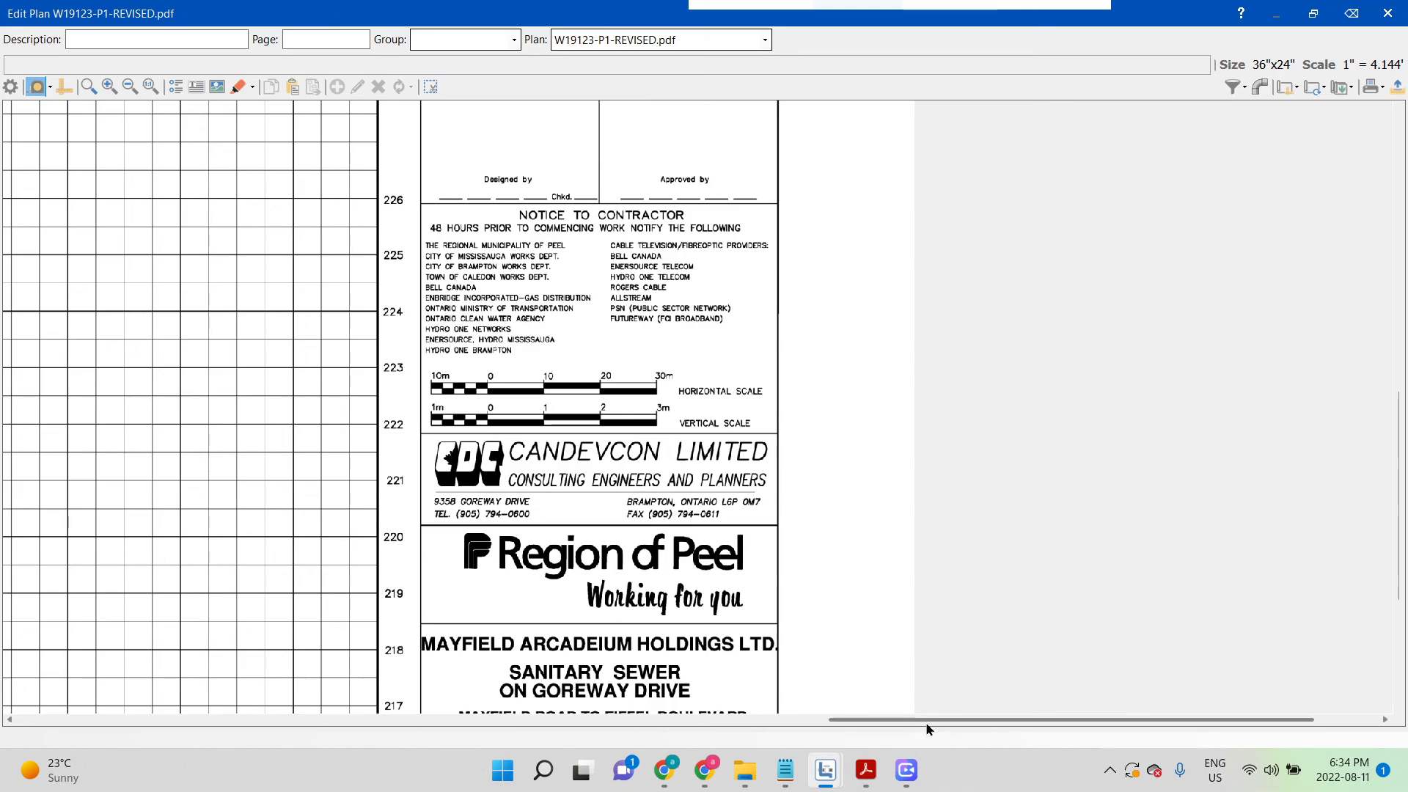
pyautogui.moveTo(927, 719); pyautogui.dragTo(558, 686)
pyautogui.scroll(5, 504, 557)
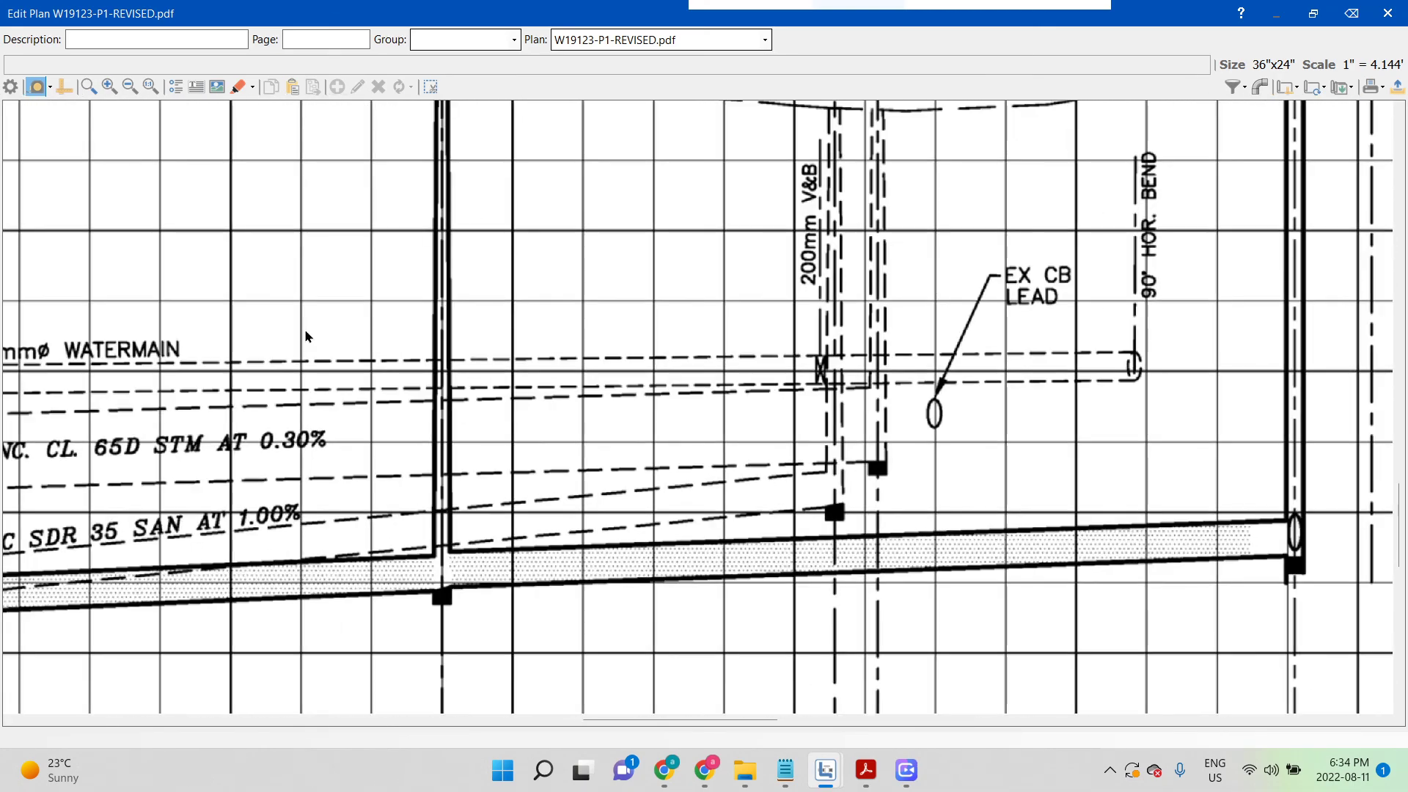
pyautogui.click(35, 85)
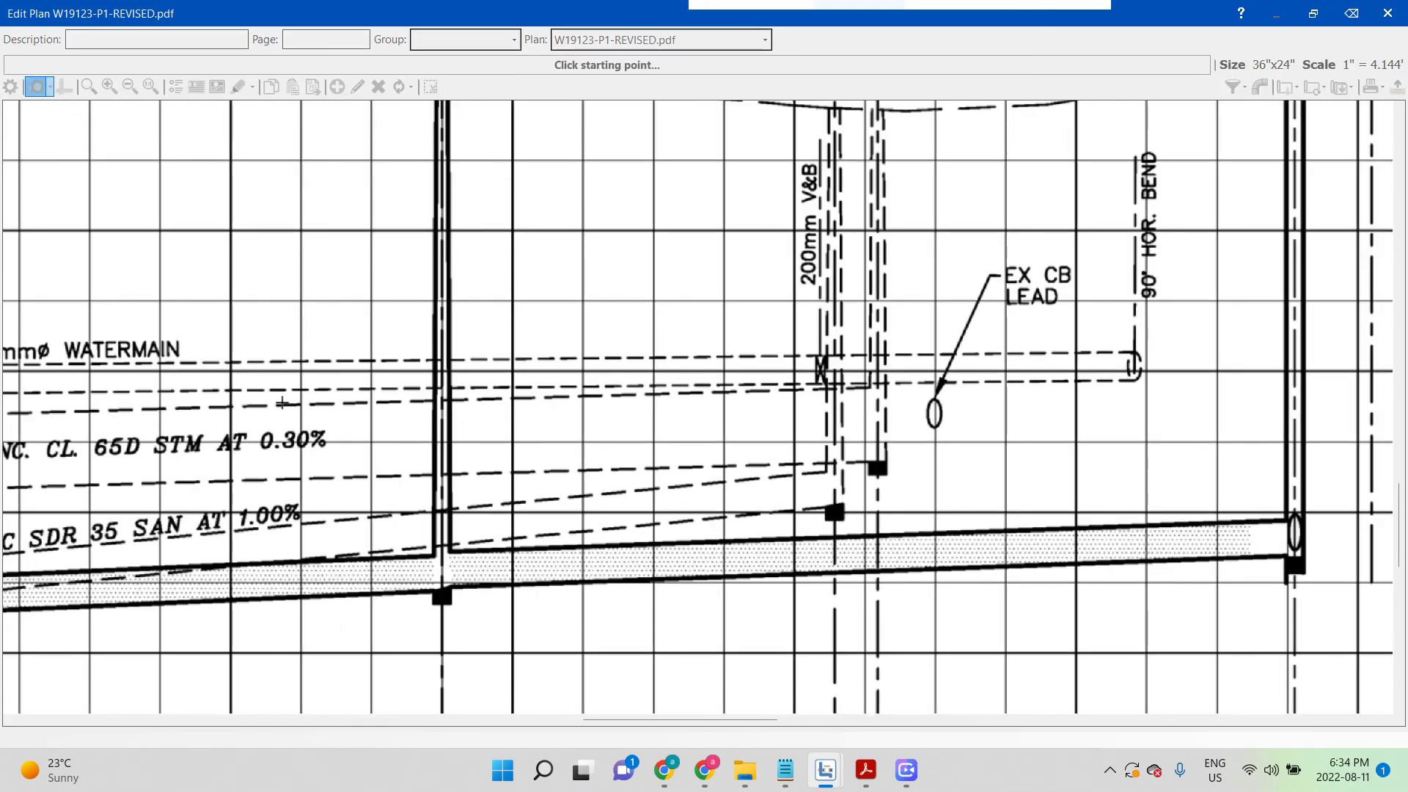
pyautogui.moveTo(443, 571); pyautogui.dragTo(1296, 552)
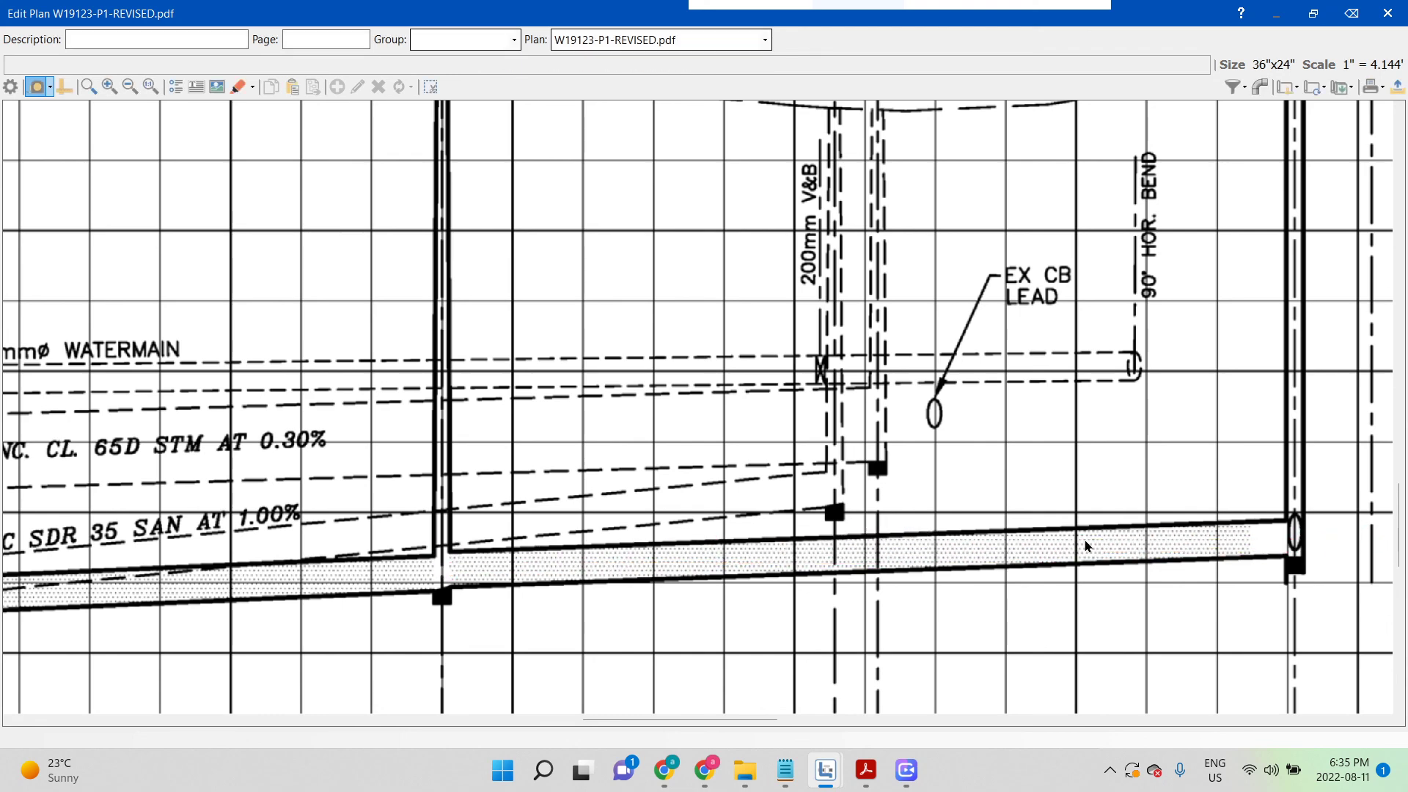
# - Place a ruler from pipe top to grade on the manhole ending the 60.5 m run to measure its height
pyautogui.scroll(3, 1402, 533)
pyautogui.scroll(-2, 1403, 533)
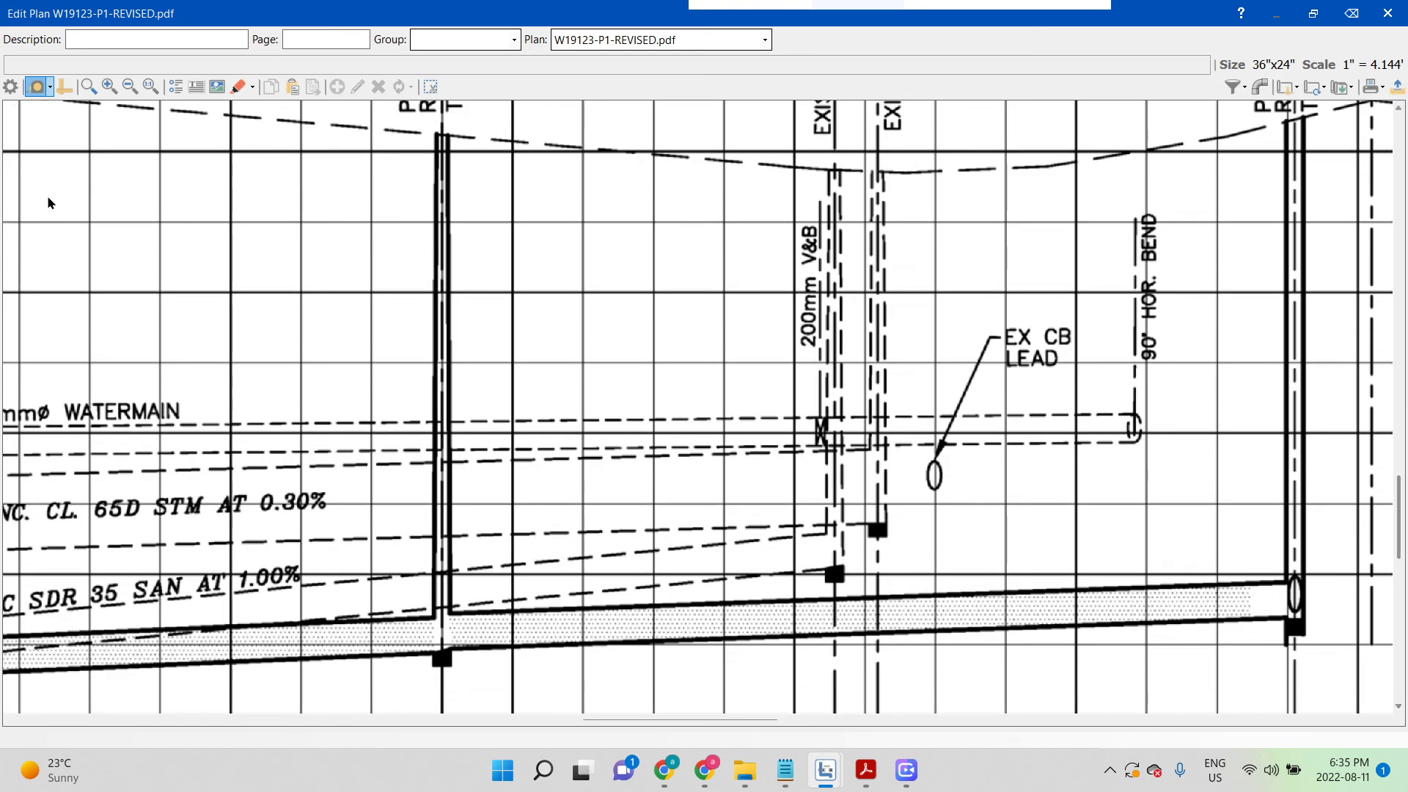
pyautogui.click(37, 87)
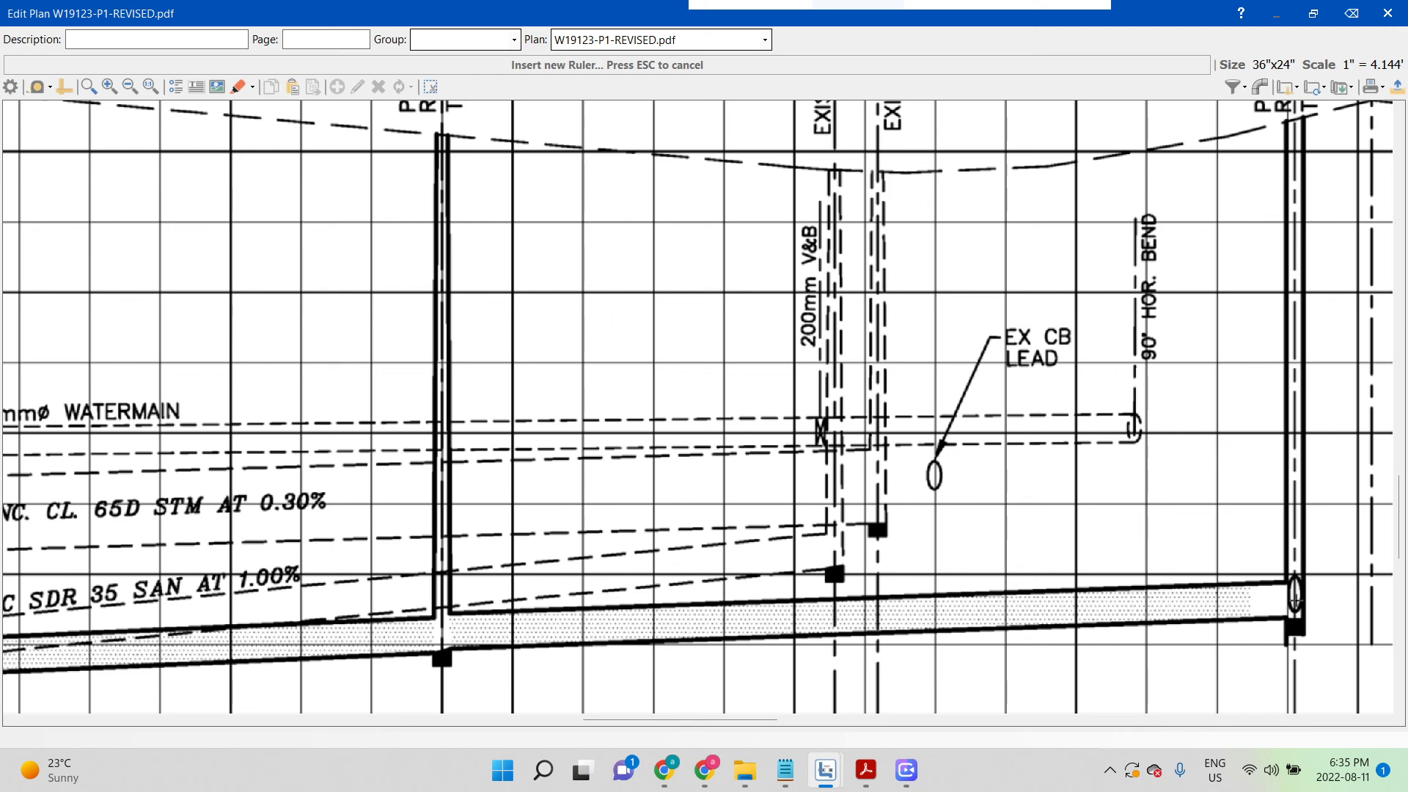
pyautogui.moveTo(1294, 585); pyautogui.dragTo(1297, 132)
pyautogui.scroll(-3, 1266, 346)
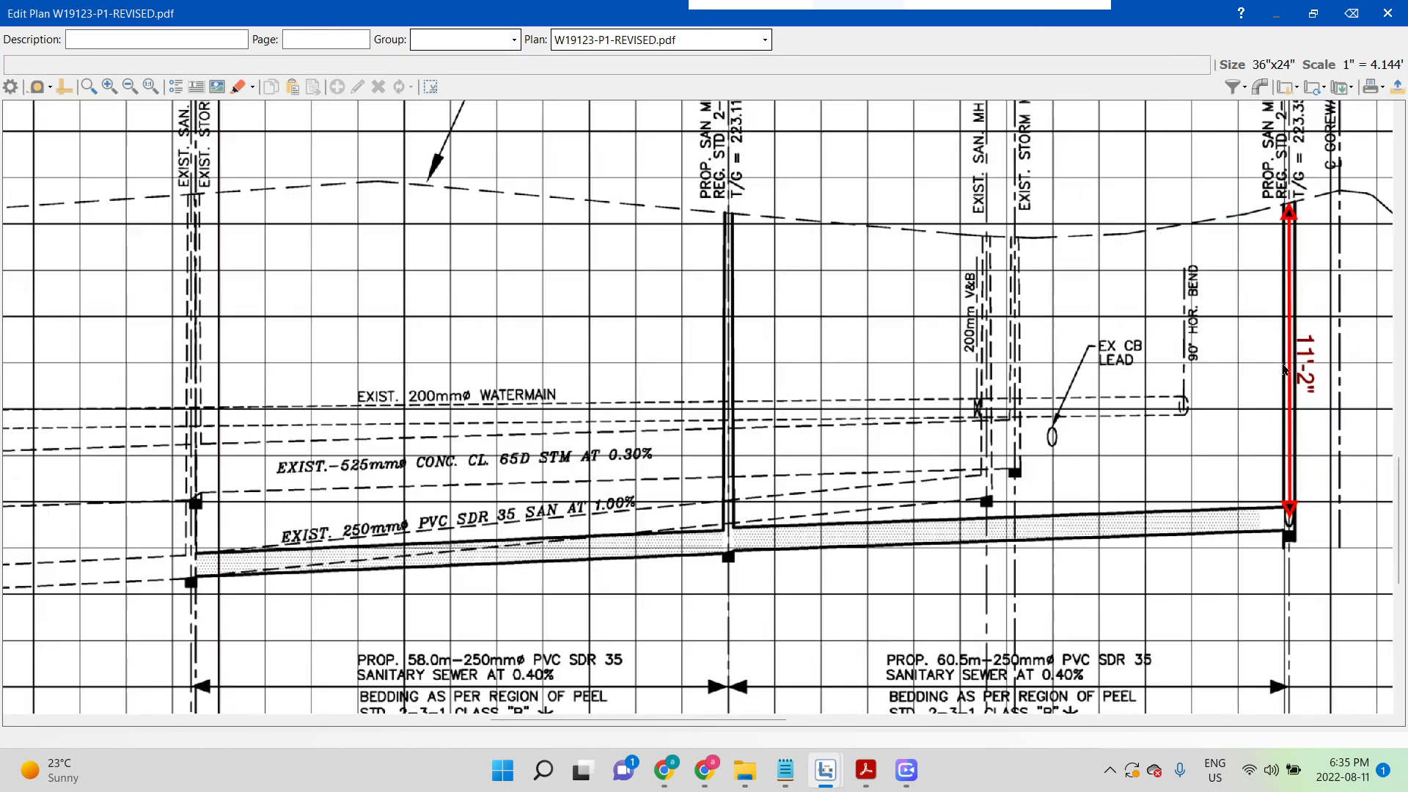
pyautogui.click(1288, 364)
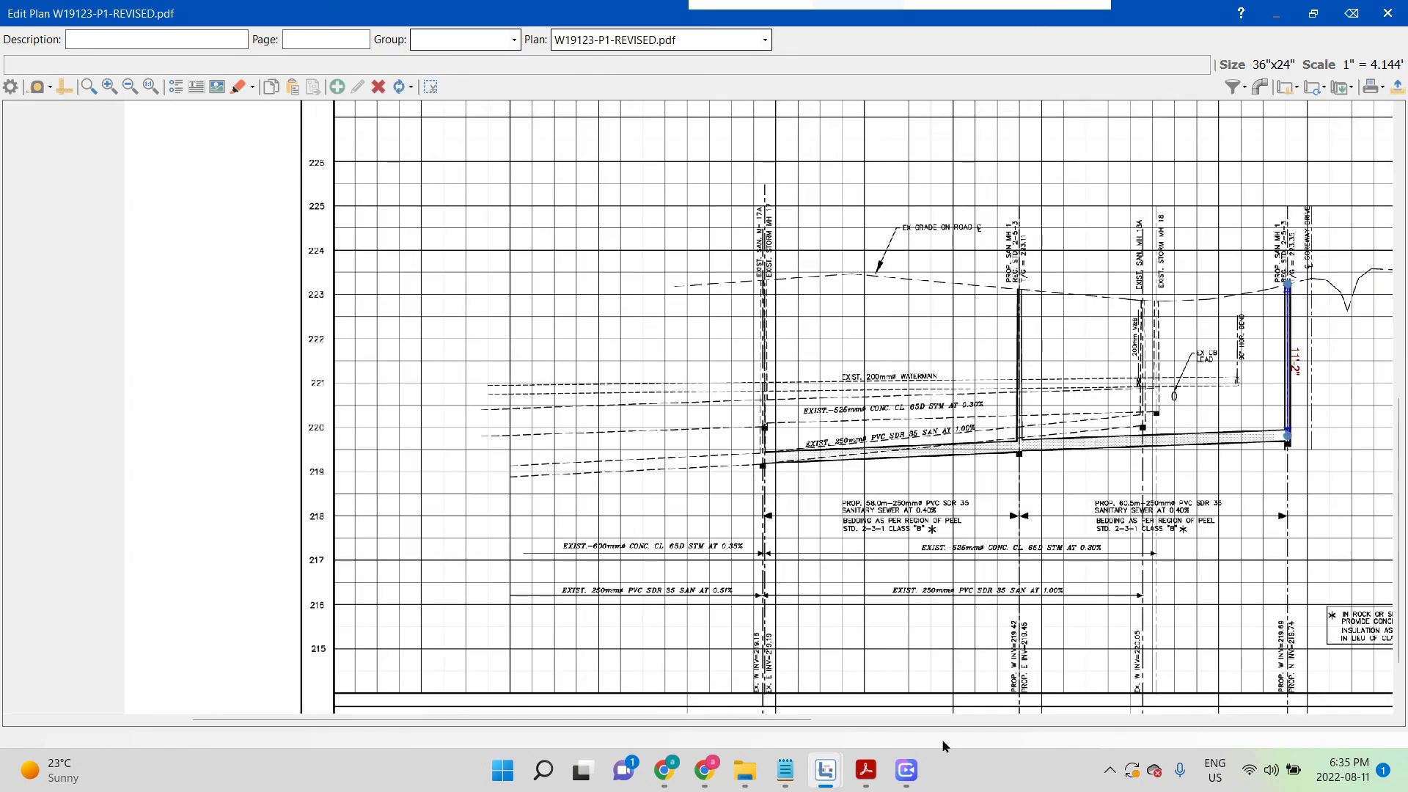
pyautogui.click(902, 772)
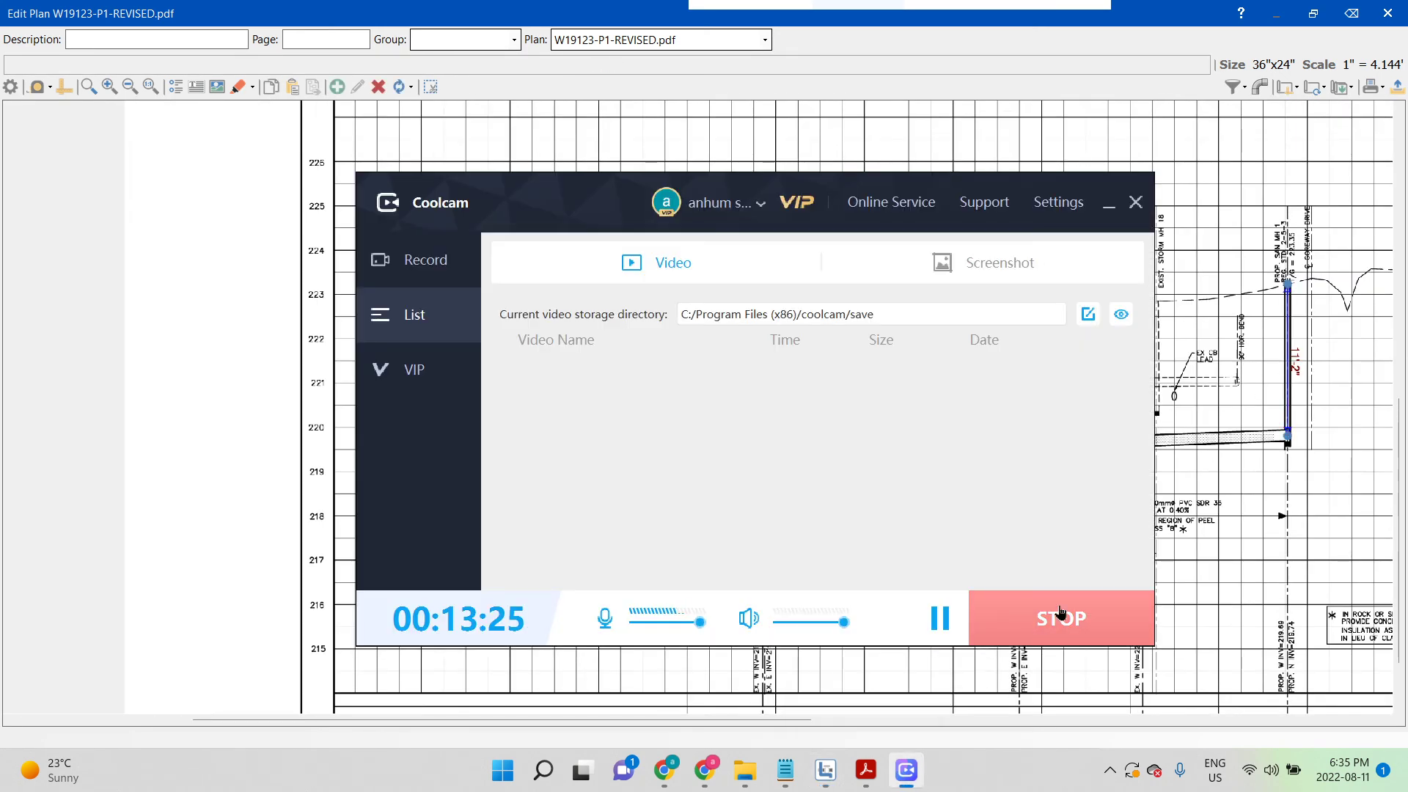